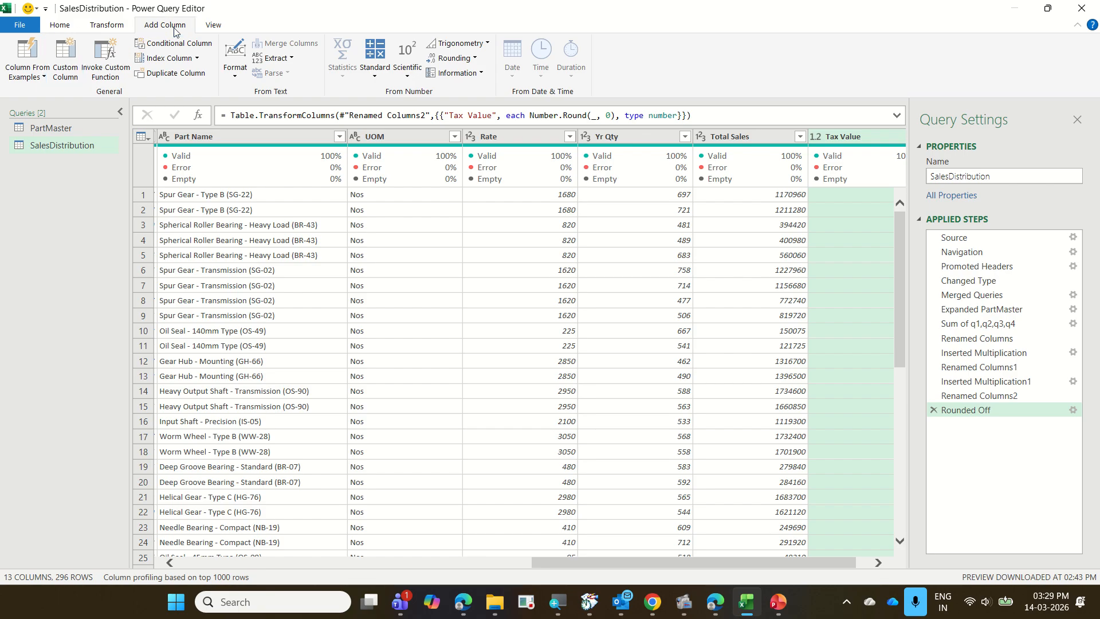
# Start a new custom column in the SalesDistribution query and name it "Variance %".
pyautogui.click(65, 68)
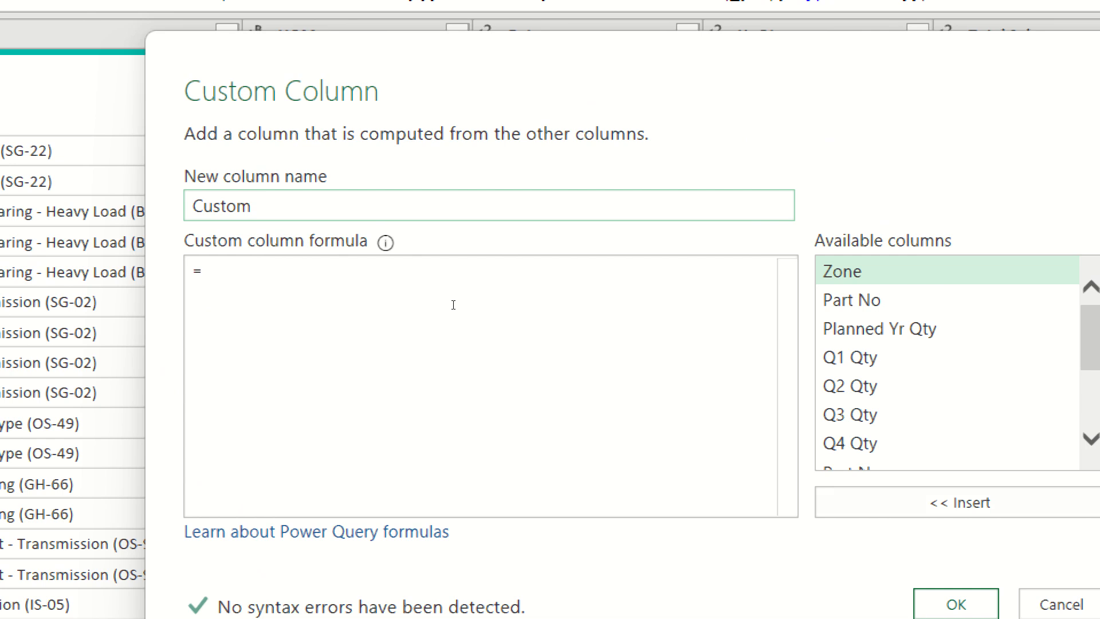
pyautogui.doubleClick(272, 218)
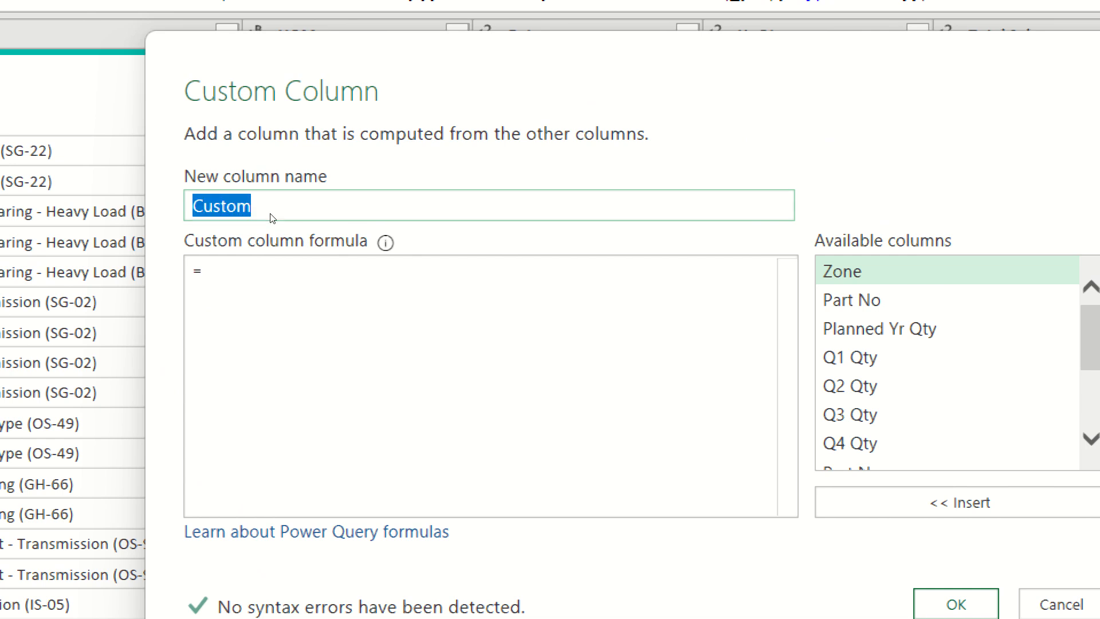
pyautogui.write('Varia')
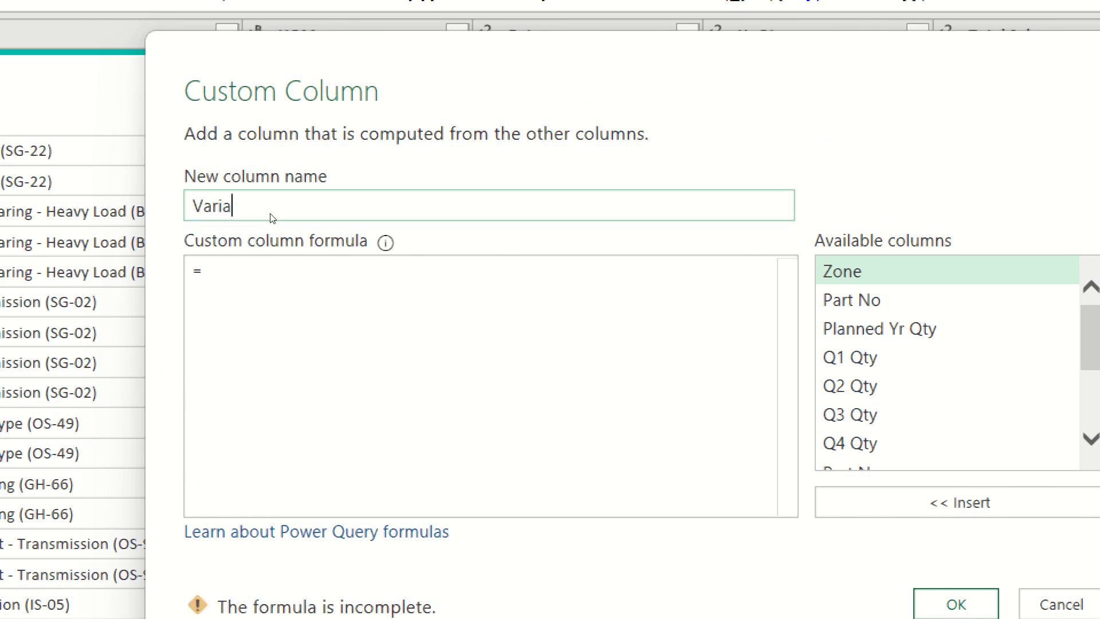
pyautogui.write('nce  %')
# Enter the custom column formula [Yr Qty]-[Planned Yr Qty]/[Planned Yr Qty], using the available columns.
pyautogui.click(350, 257)
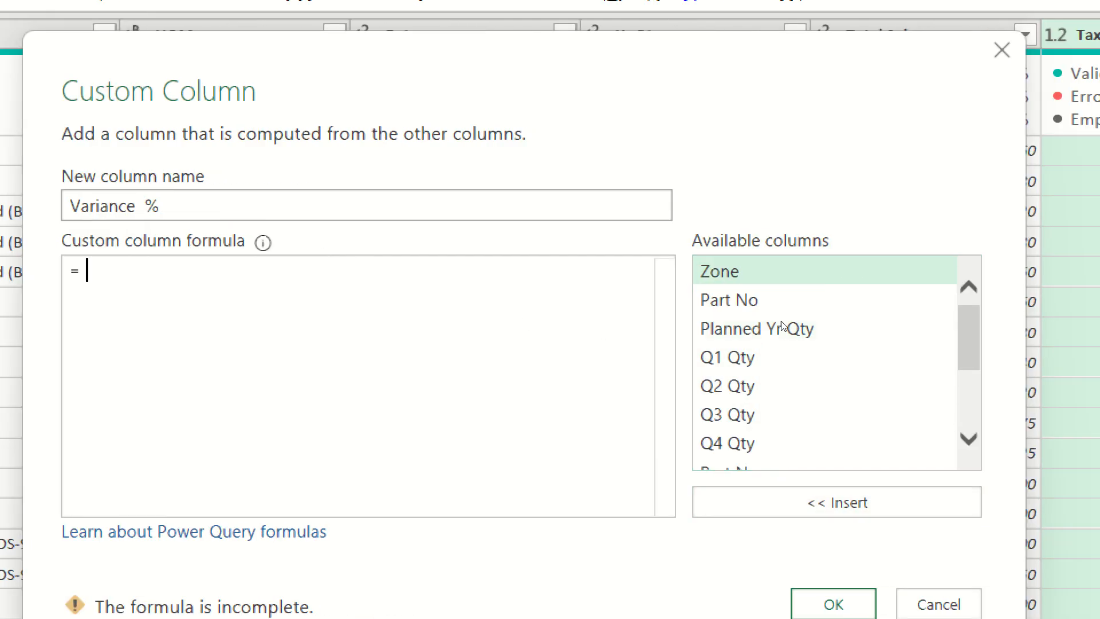
pyautogui.scroll(-2, 776, 306)
pyautogui.scroll(2, 776, 307)
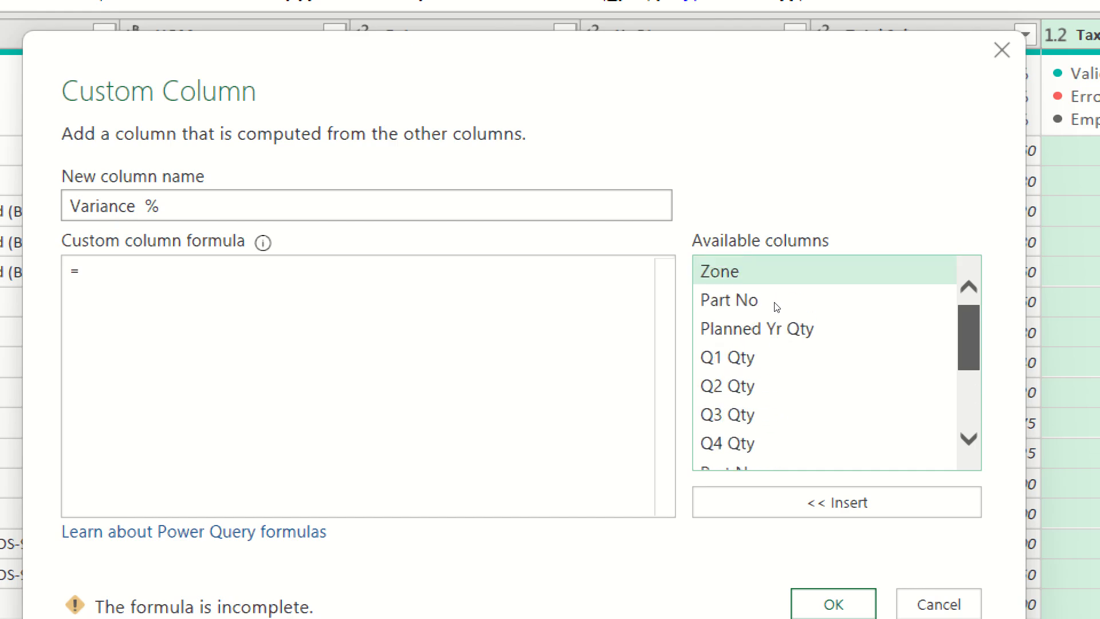
pyautogui.scroll(-2, 776, 307)
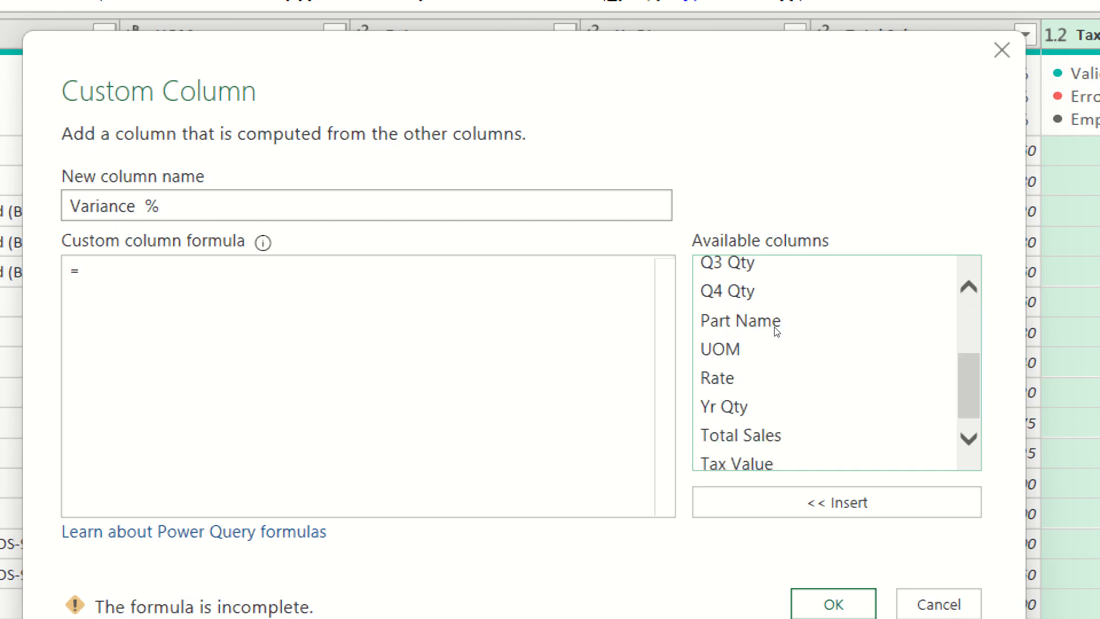
pyautogui.scroll(-1, 776, 335)
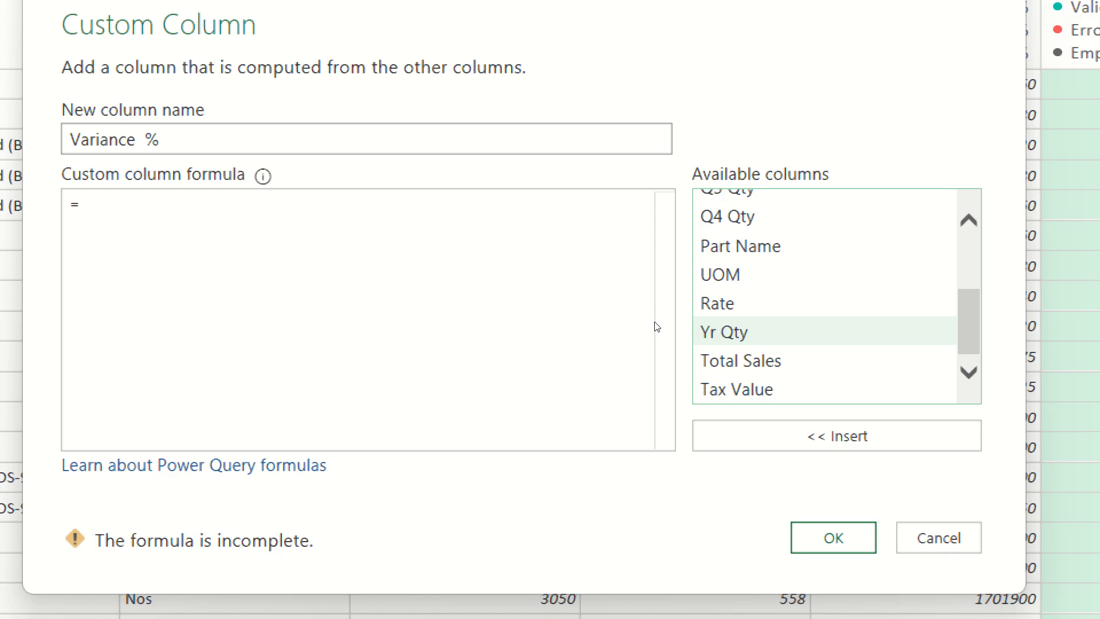
pyautogui.doubleClick(723, 332)
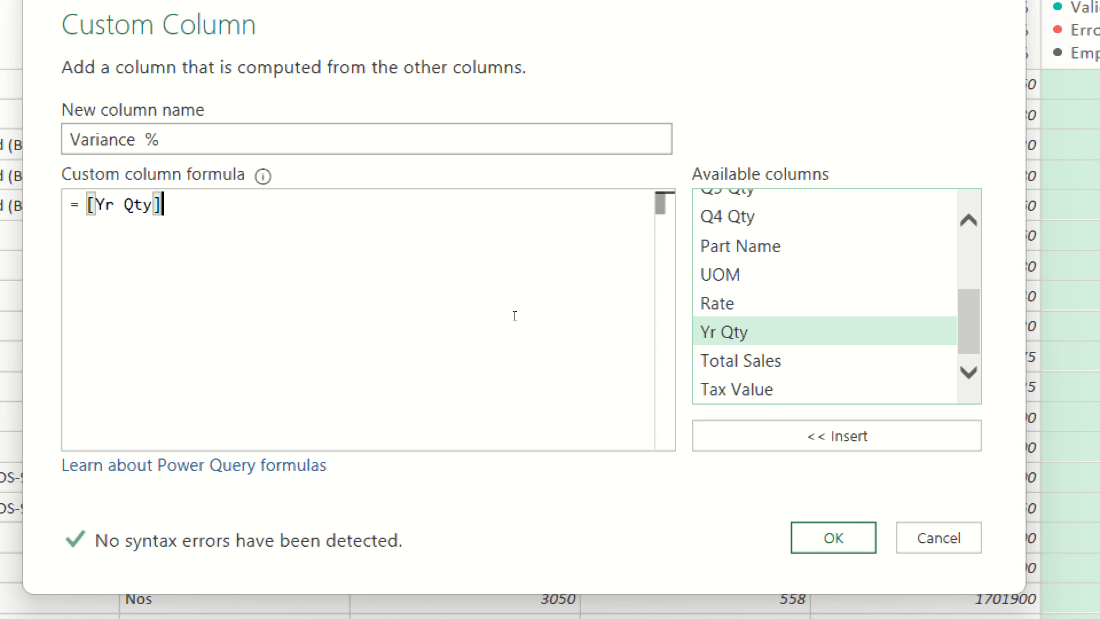
pyautogui.write('-')
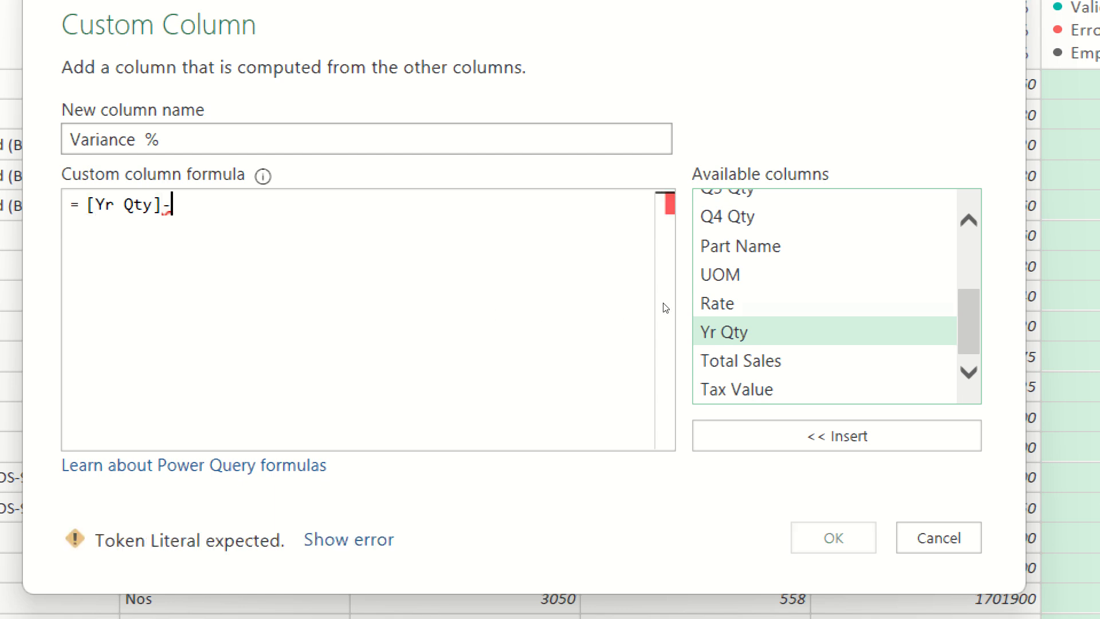
pyautogui.scroll(3, 665, 308)
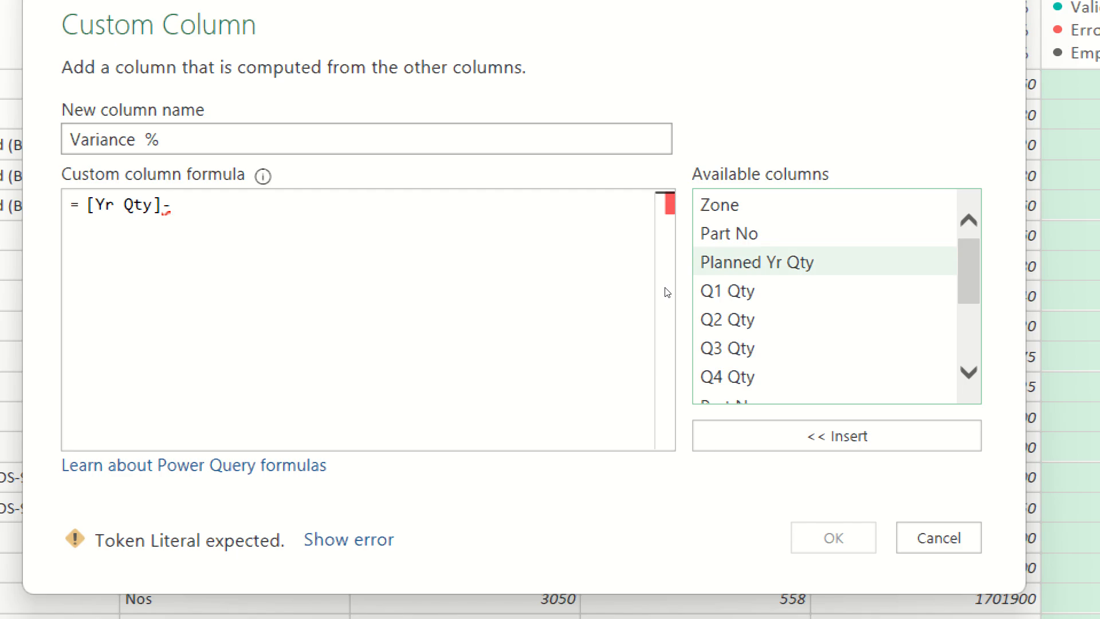
pyautogui.doubleClick(756, 262)
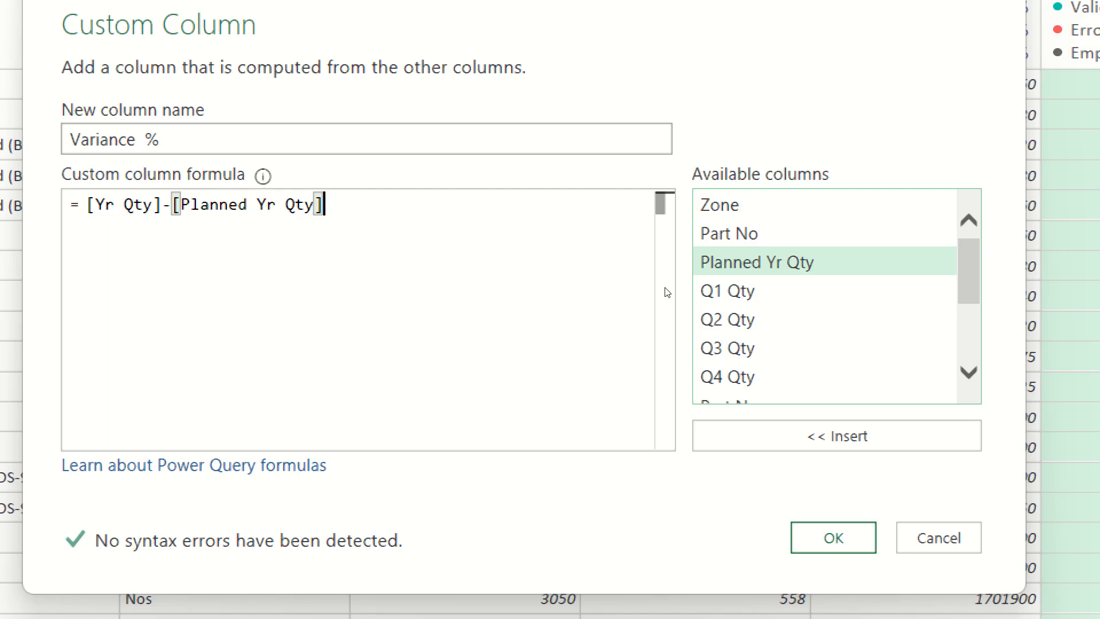
pyautogui.write('/')
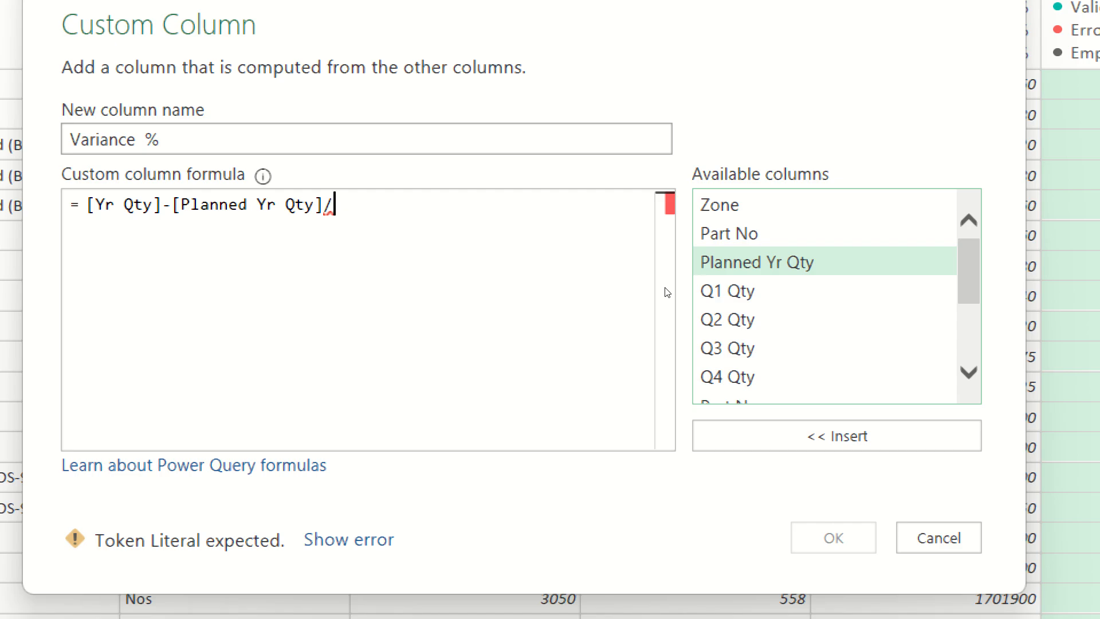
pyautogui.doubleClick(757, 262)
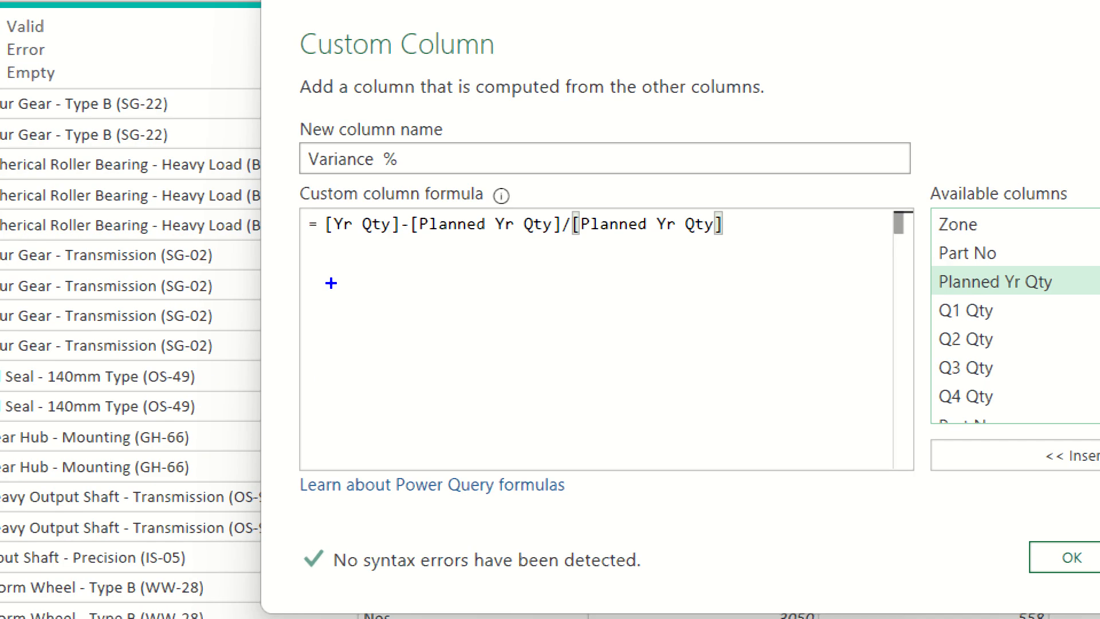
pyautogui.write('tBOD')
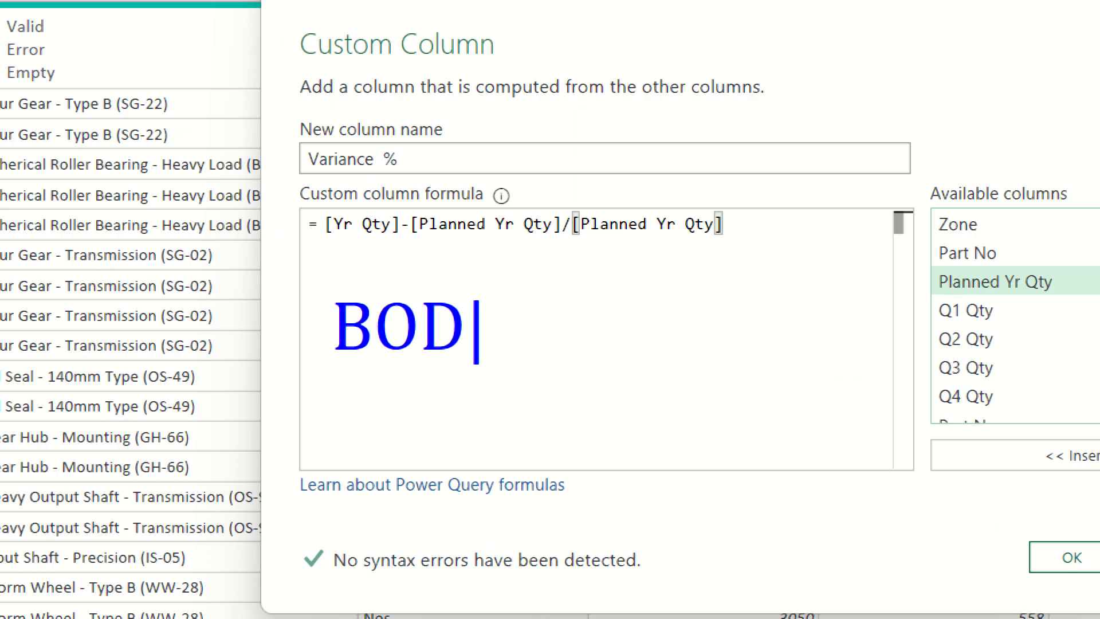
pyautogui.write('MAS')
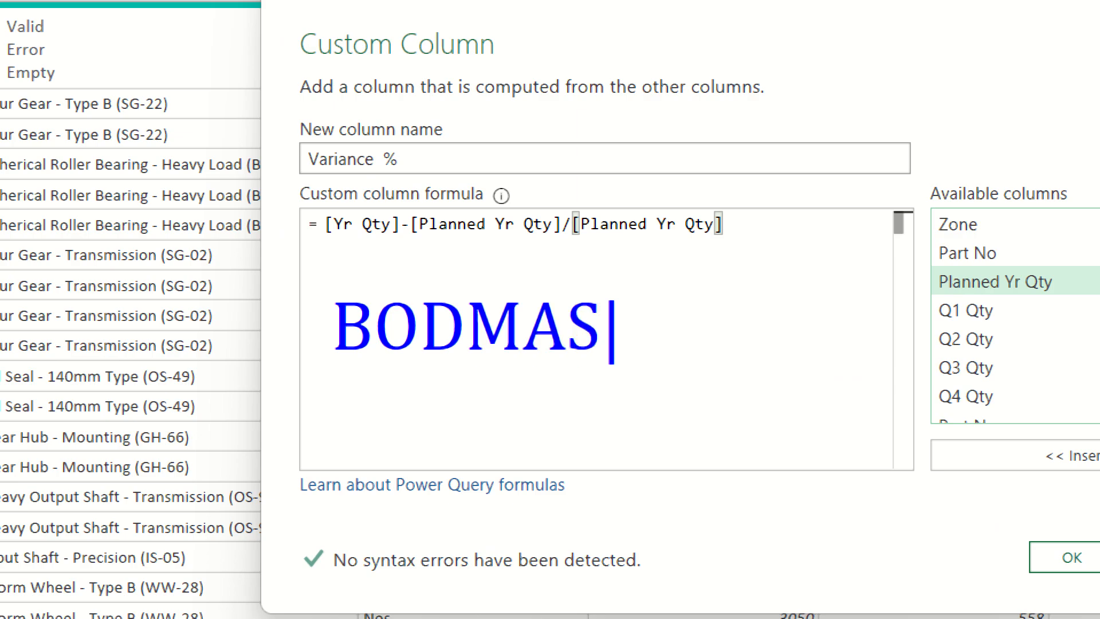
pyautogui.press('Escape')
pyautogui.moveTo(556, 241); pyautogui.dragTo(576, 241)
pyautogui.moveTo(395, 241); pyautogui.dragTo(431, 241)
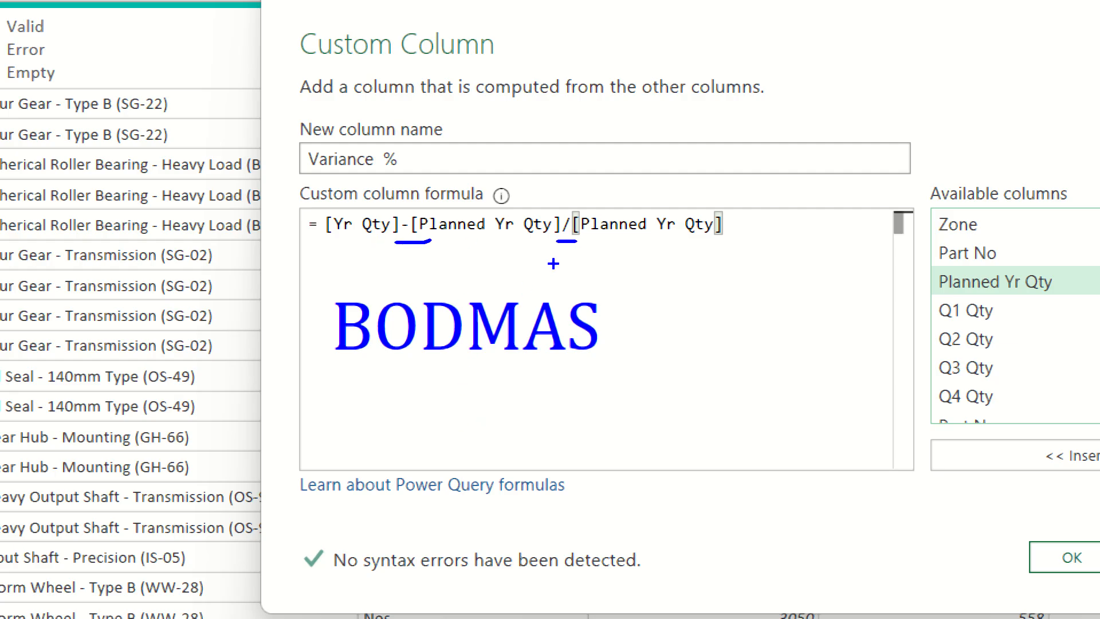
pyautogui.moveTo(561, 248); pyautogui.dragTo(454, 298)
pyautogui.moveTo(482, 256); pyautogui.dragTo(597, 303)
pyautogui.moveTo(431, 241); pyautogui.dragTo(482, 259)
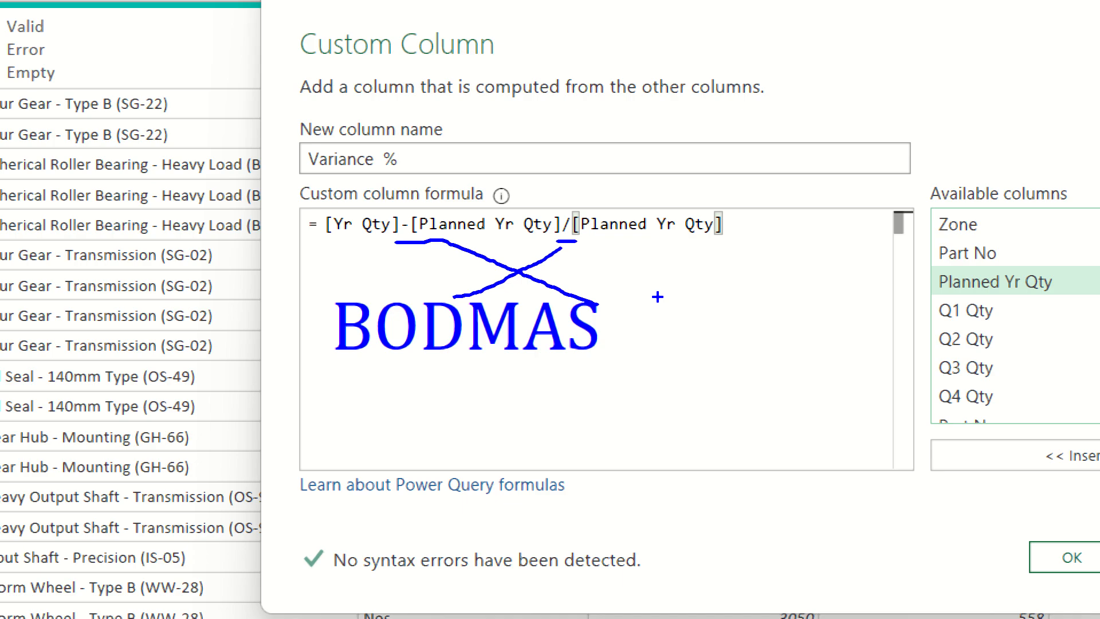
pyautogui.press('Escape')
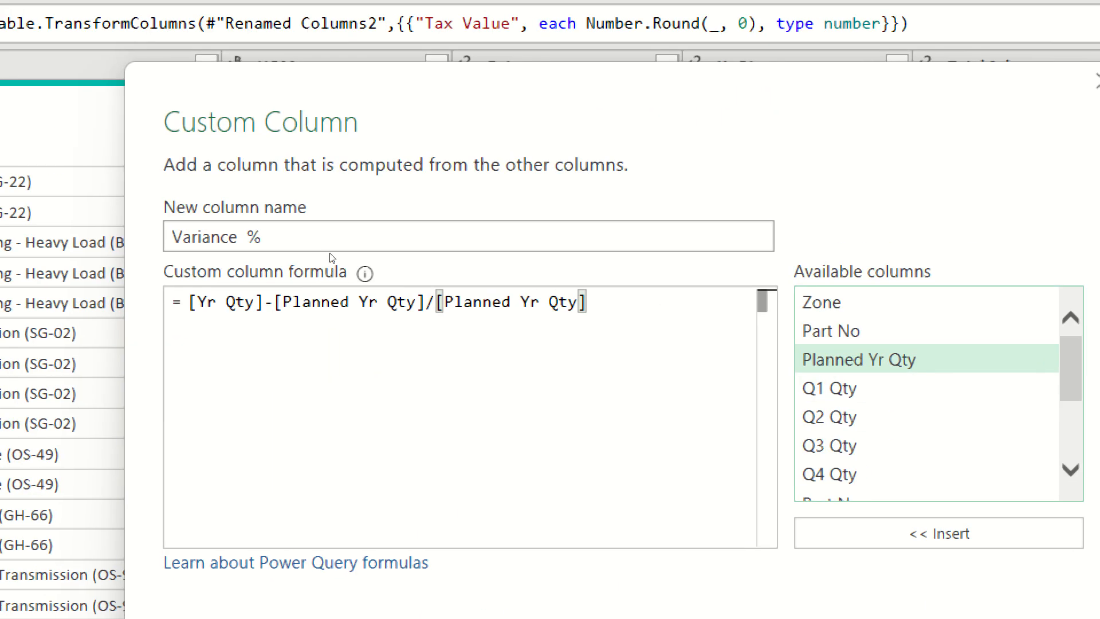
# Enclose [Yr Qty]-[Planned Yr Qty] in parentheses so the difference is divided by [Planned Yr Qty], and create the column.
pyautogui.press('Home')
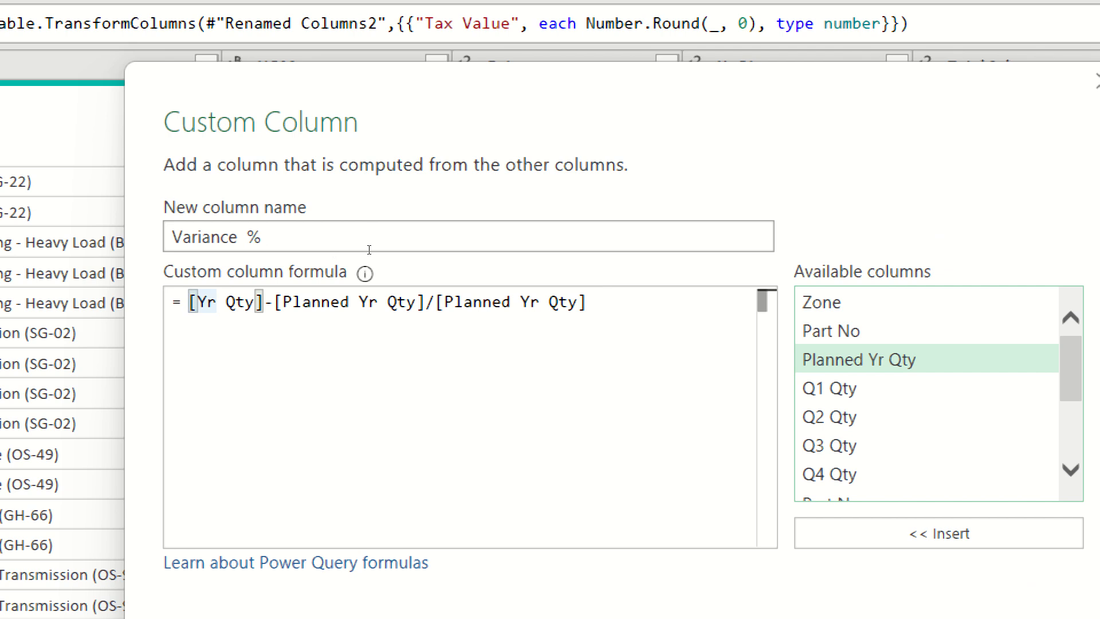
pyautogui.write('(')
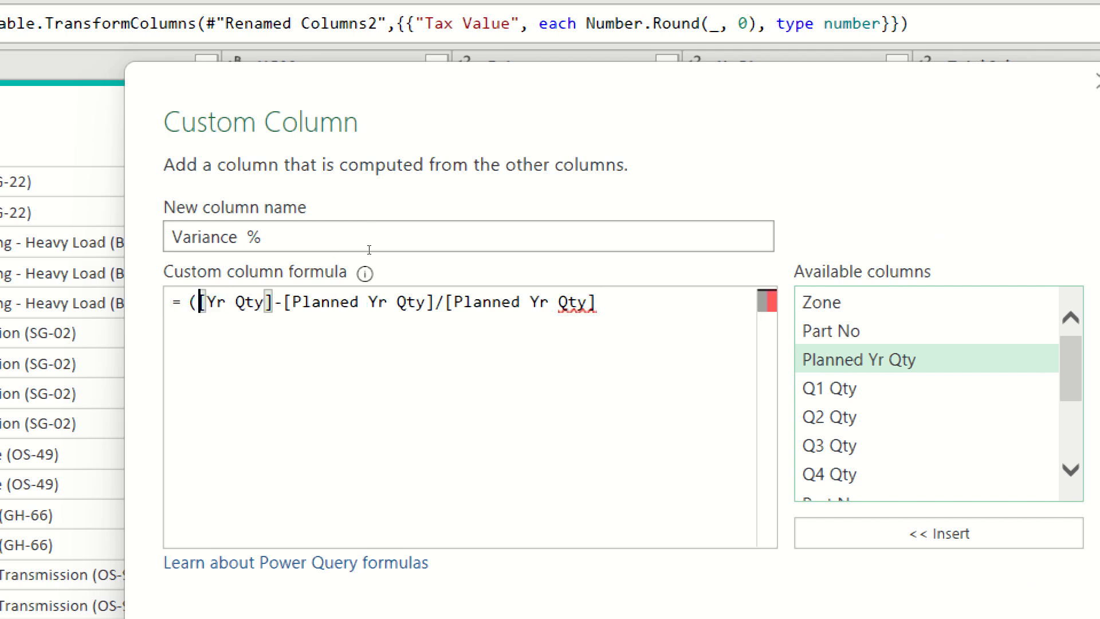
pyautogui.click(437, 302)
pyautogui.write(')')
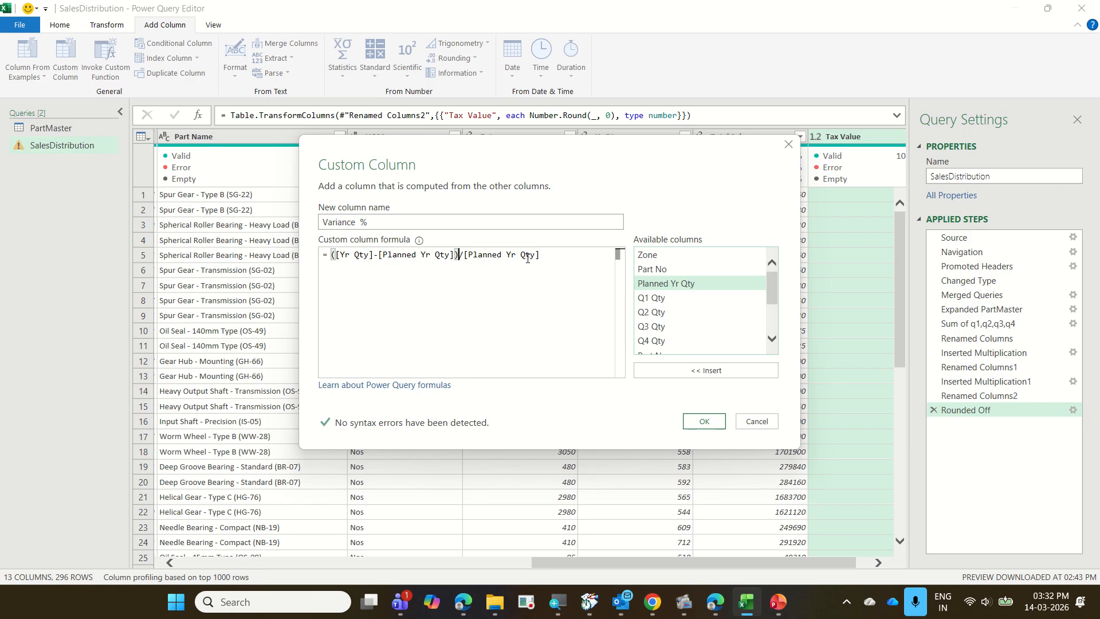
pyautogui.click(723, 427)
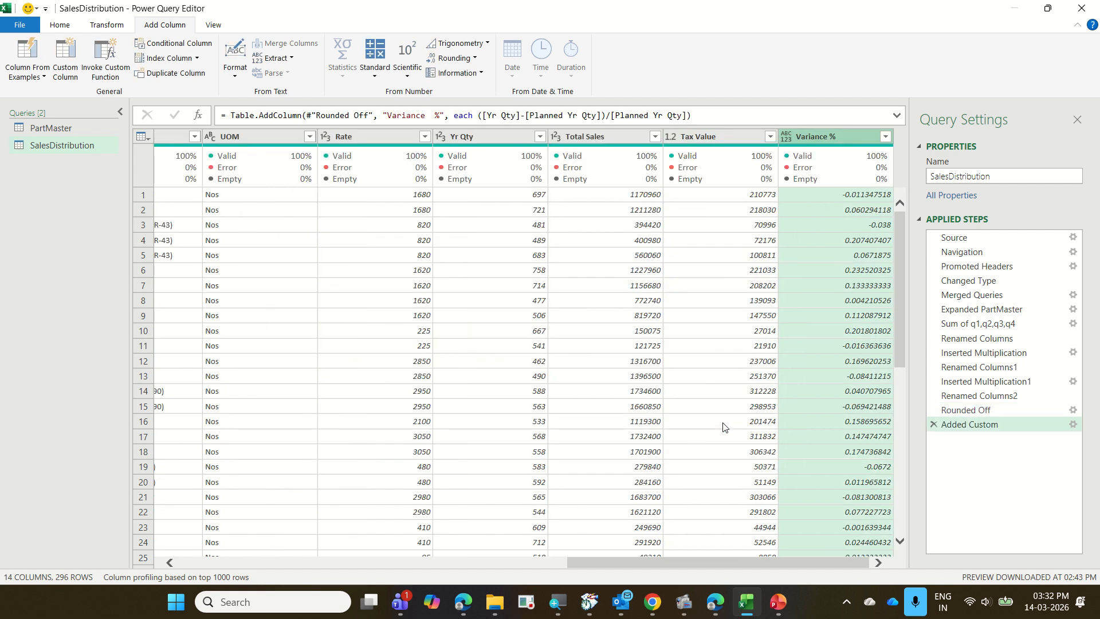
# Set the data type of the Variance % column to Percentage.
pyautogui.moveTo(823, 154)
pyautogui.click(112, 28)
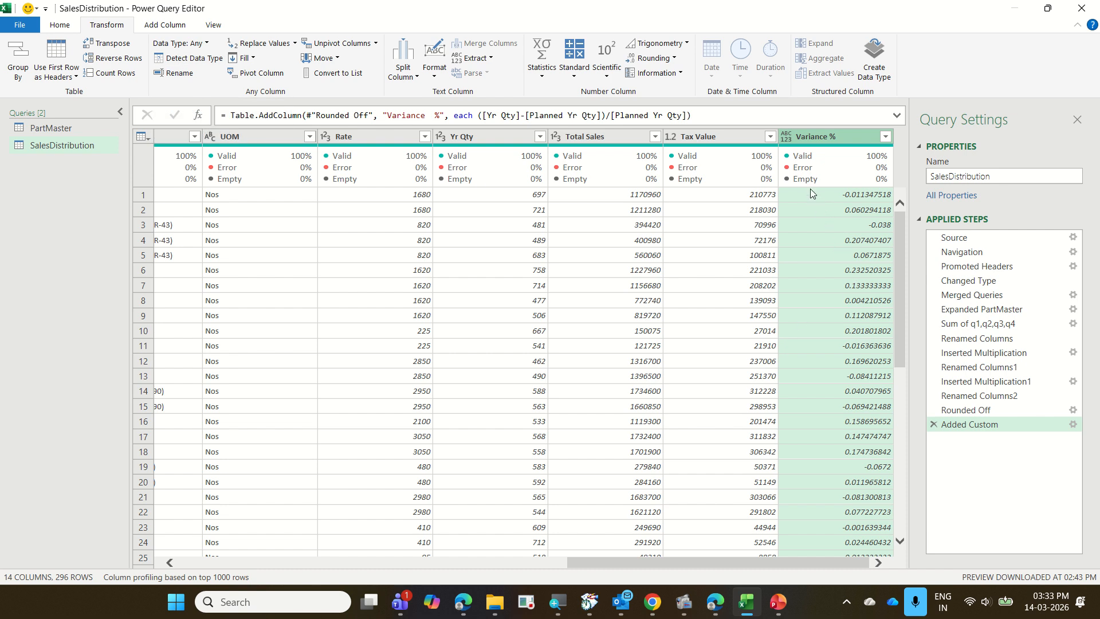
pyautogui.click(785, 140)
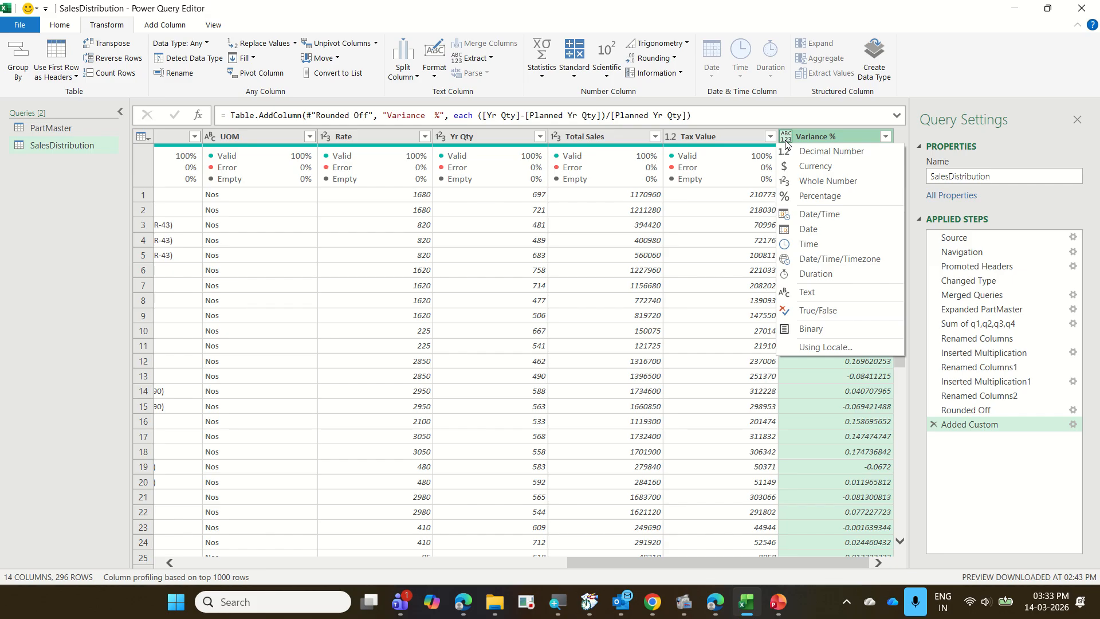
pyautogui.click(820, 196)
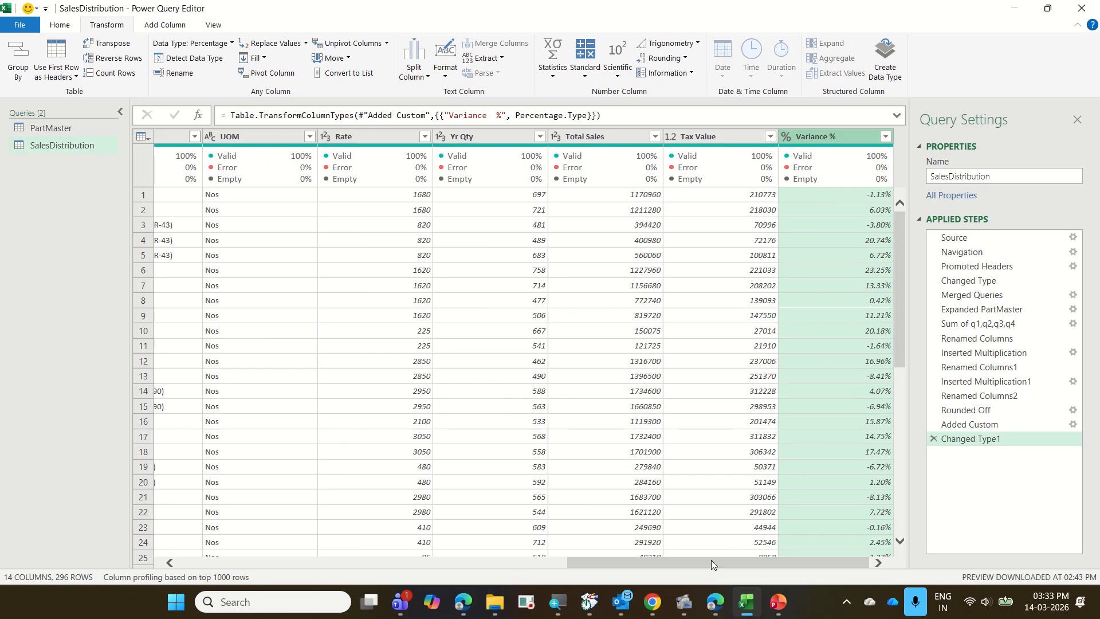
pyautogui.moveTo(710, 560); pyautogui.dragTo(275, 564)
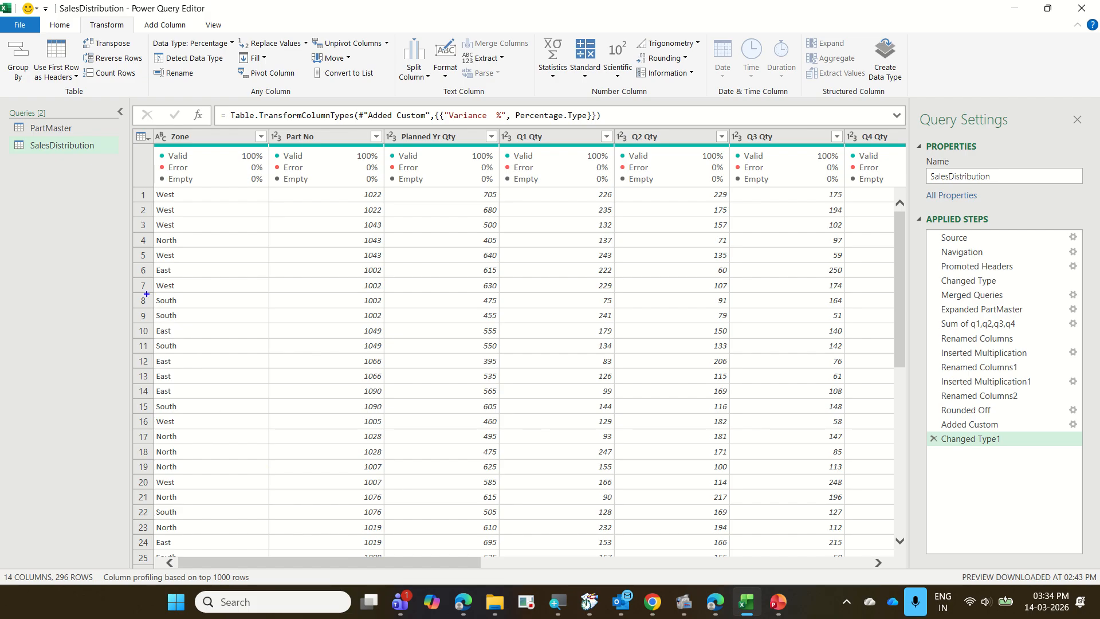
pyautogui.moveTo(147, 293)
pyautogui.mouseDown()
pyautogui.moveTo(179, 308)
pyautogui.moveTo(201, 292)
pyautogui.mouseUp()
pyautogui.moveTo(148, 231)
pyautogui.mouseDown()
pyautogui.moveTo(183, 248)
pyautogui.moveTo(219, 215)
pyautogui.mouseUp()
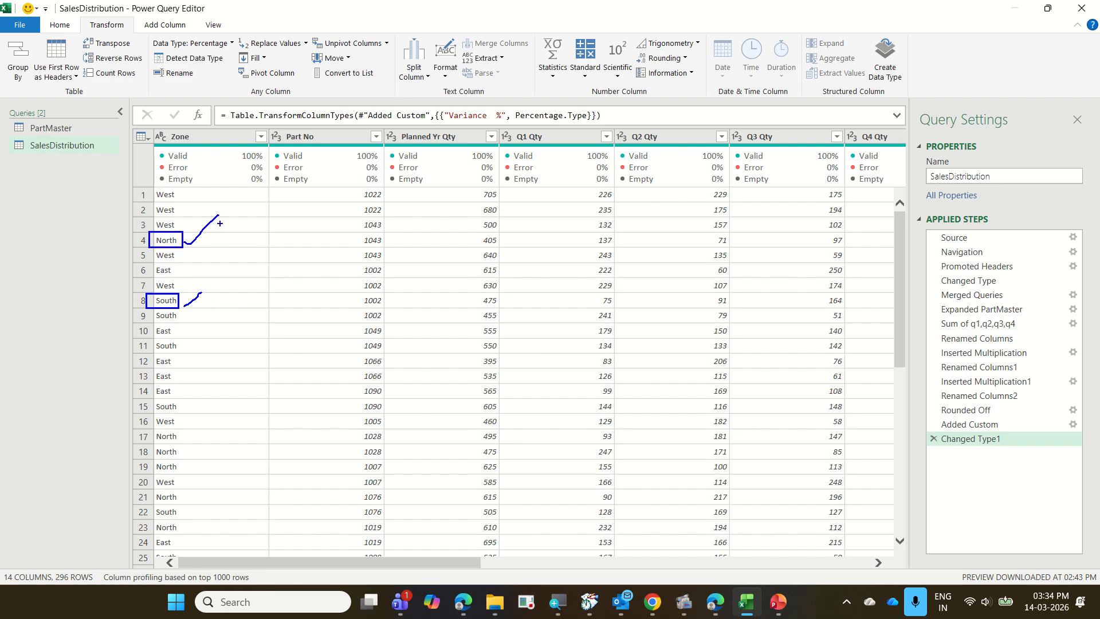
pyautogui.moveTo(154, 186)
pyautogui.mouseDown()
pyautogui.moveTo(177, 199)
pyautogui.moveTo(177, 186)
pyautogui.mouseUp()
pyautogui.moveTo(150, 263)
pyautogui.mouseDown()
pyautogui.moveTo(177, 277)
pyautogui.moveTo(215, 247)
pyautogui.mouseUp()
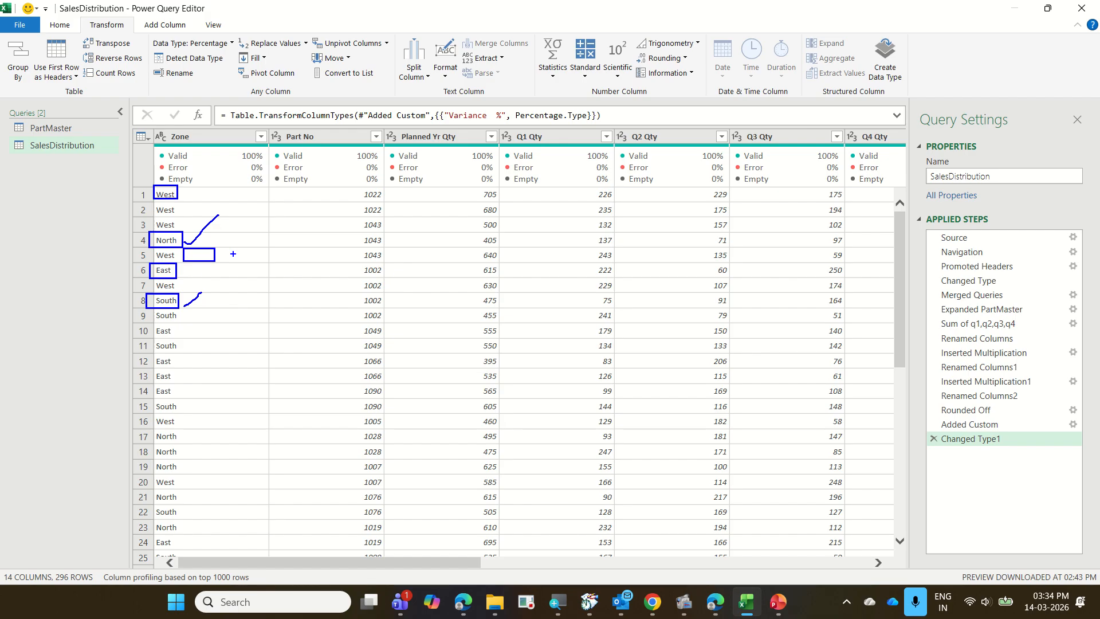
pyautogui.press('Escape')
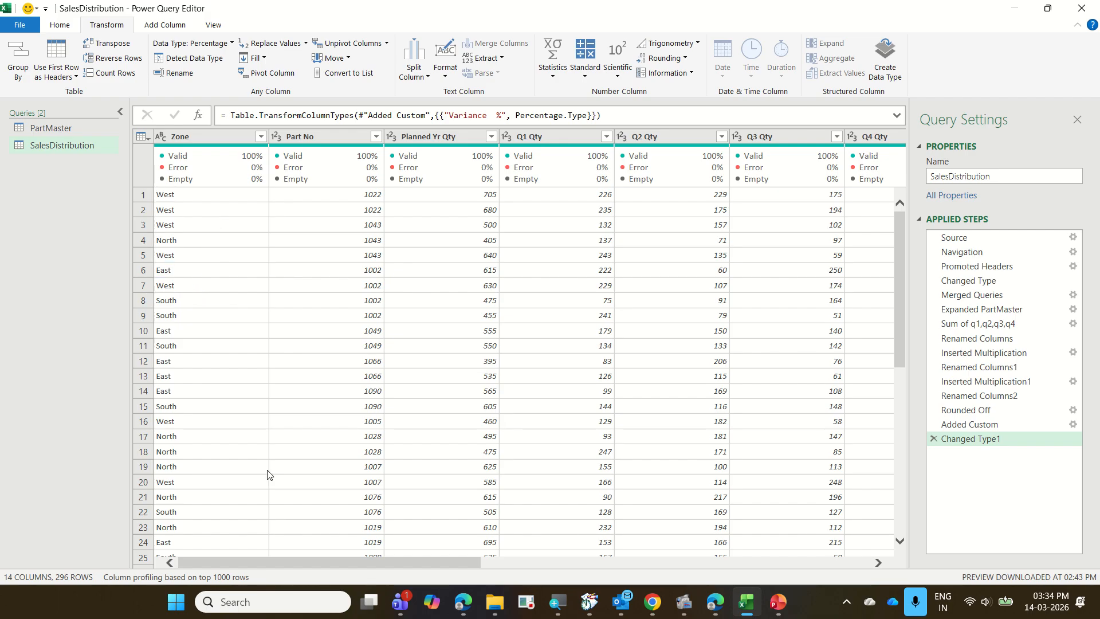
# Start a new conditional column in the SalesDistribution query and name it "Travel Expenses".
pyautogui.click(171, 26)
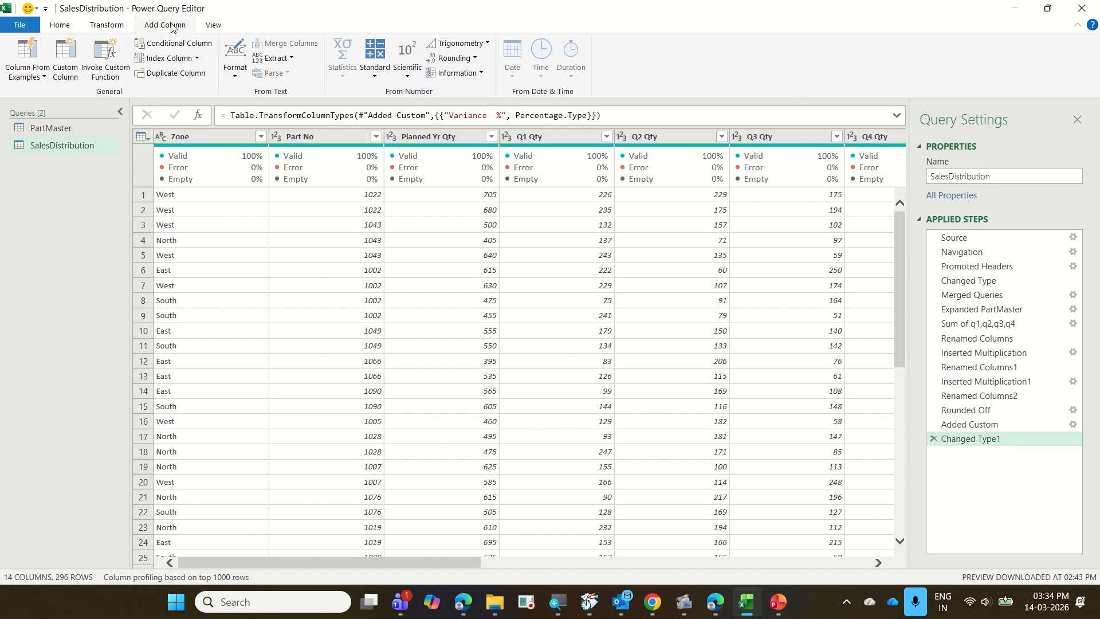
pyautogui.moveTo(133, 11); pyautogui.dragTo(196, 38)
pyautogui.moveTo(131, 38); pyautogui.dragTo(216, 54)
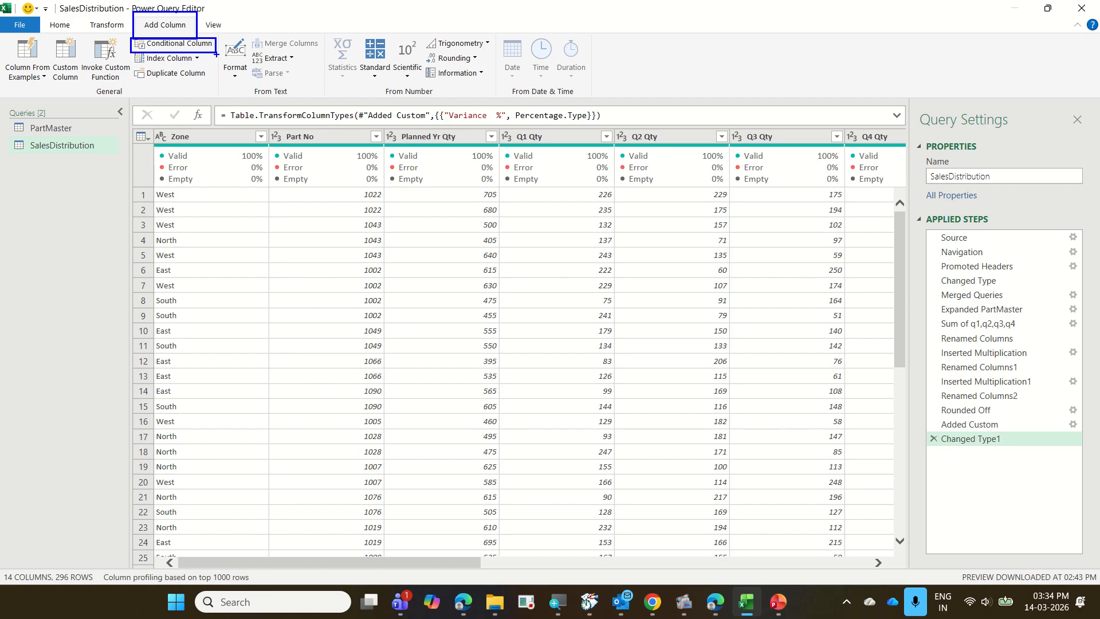
pyautogui.press('Escape')
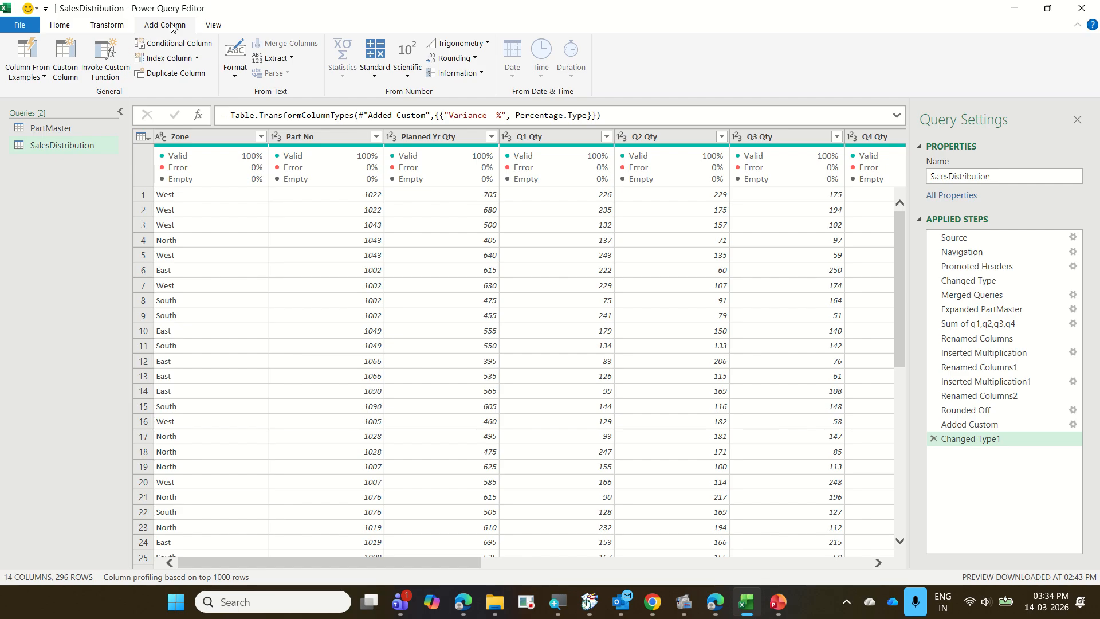
pyautogui.click(187, 50)
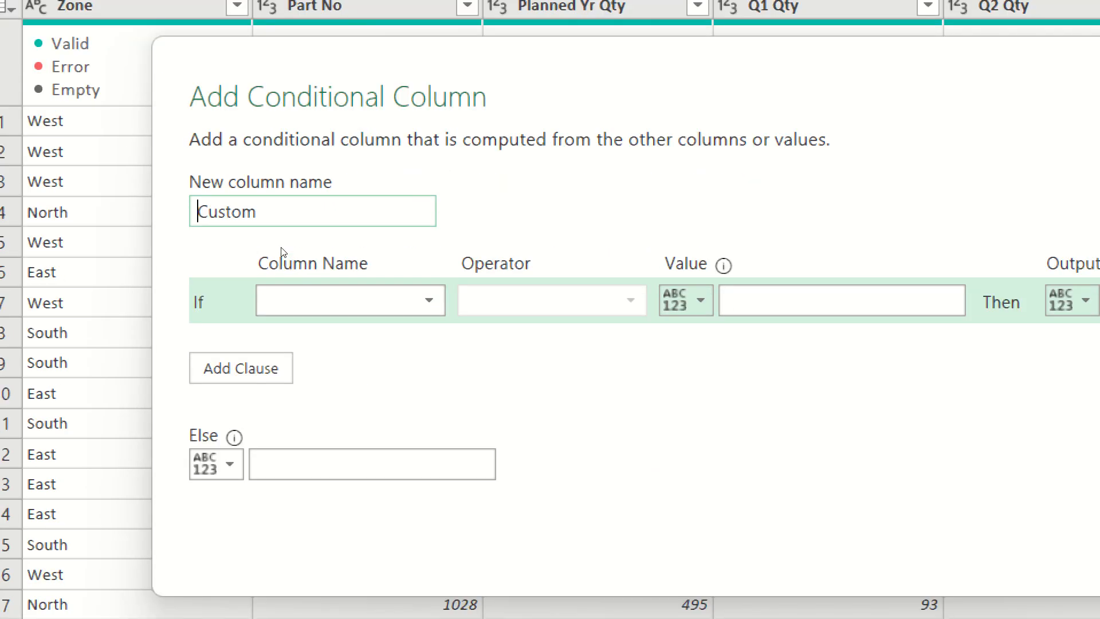
pyautogui.moveTo(273, 216); pyautogui.dragTo(186, 240)
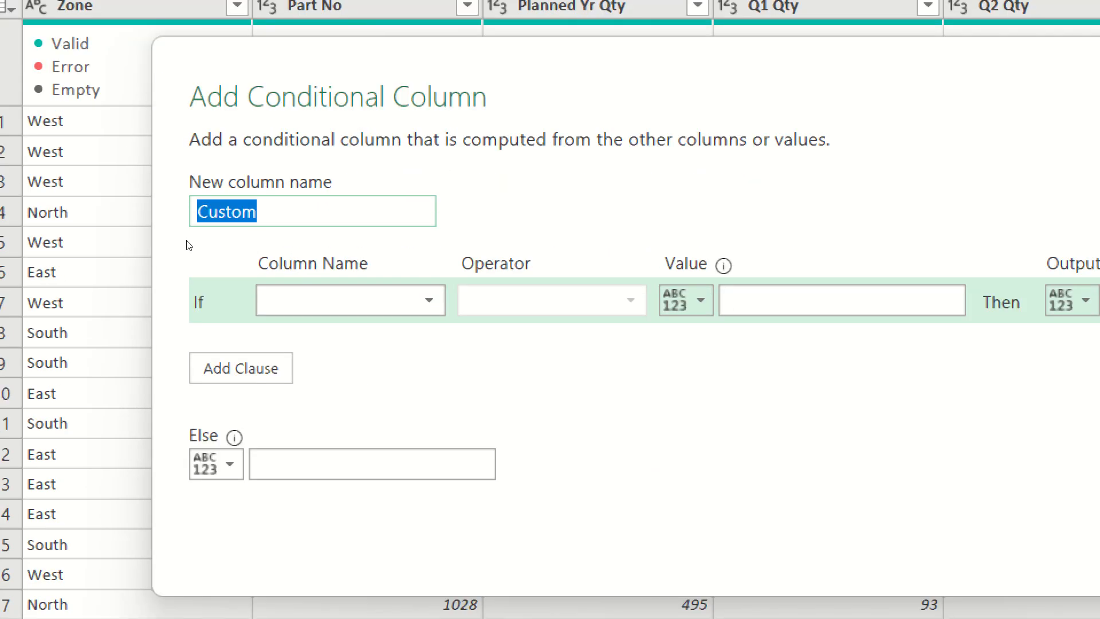
pyautogui.write('Travel ')
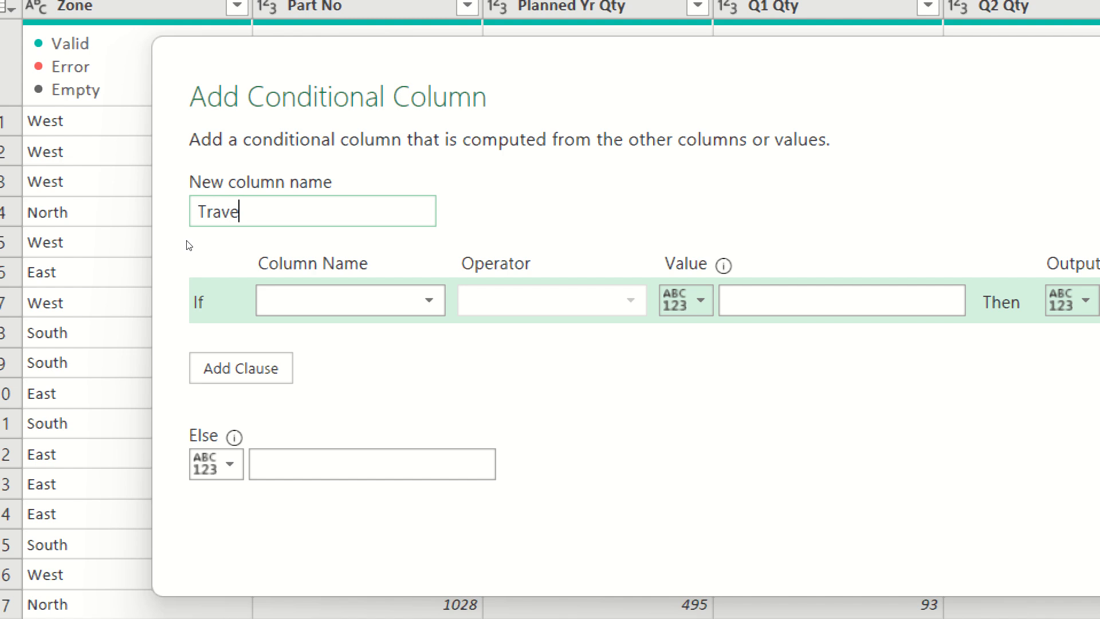
pyautogui.write('Expenses')
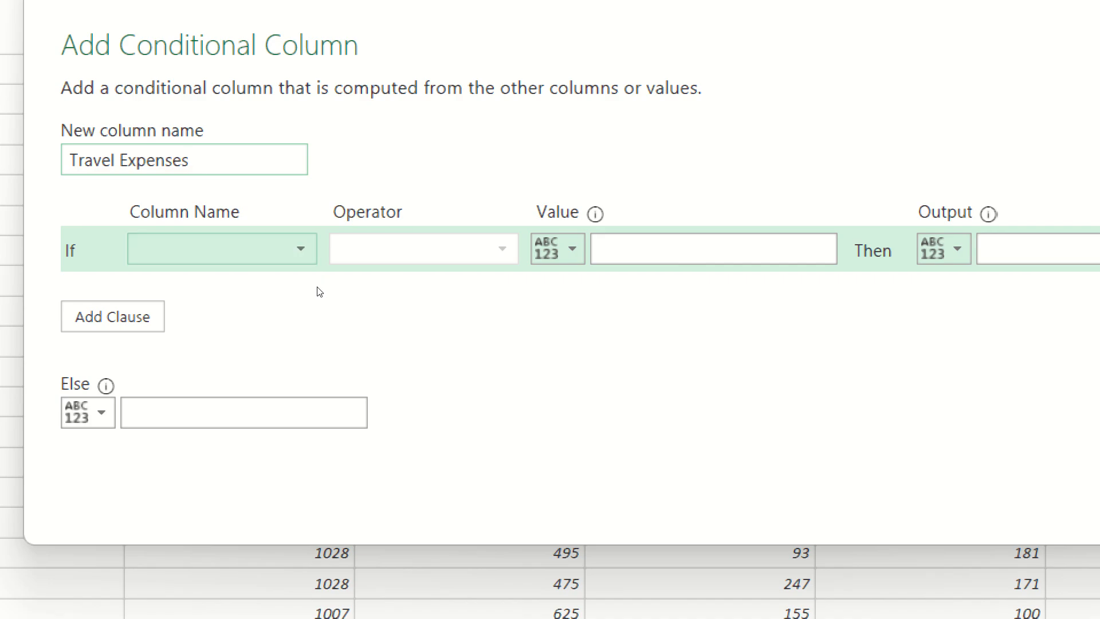
# Base the first condition on the Zone column with the equals operator, and look through the available operators.
pyautogui.click(302, 249)
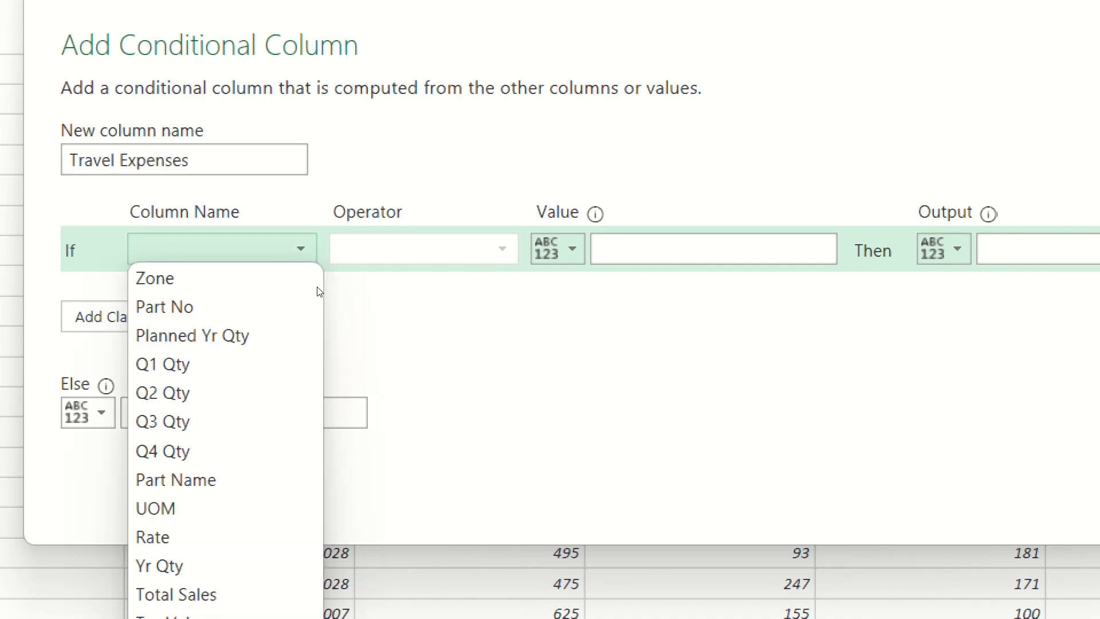
pyautogui.press('Down')
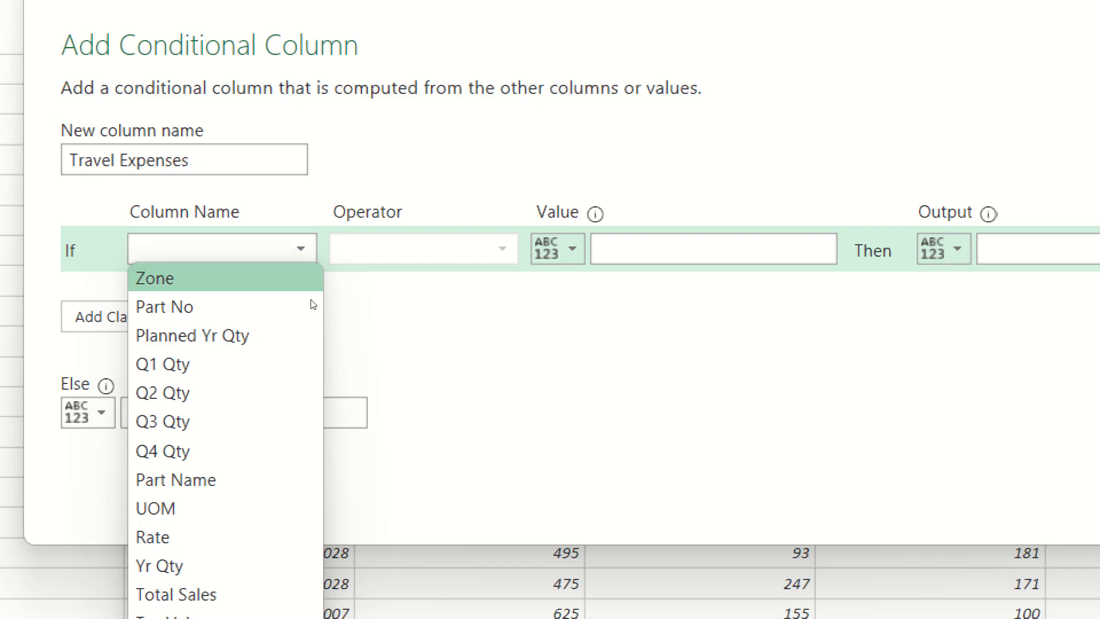
pyautogui.press('Return')
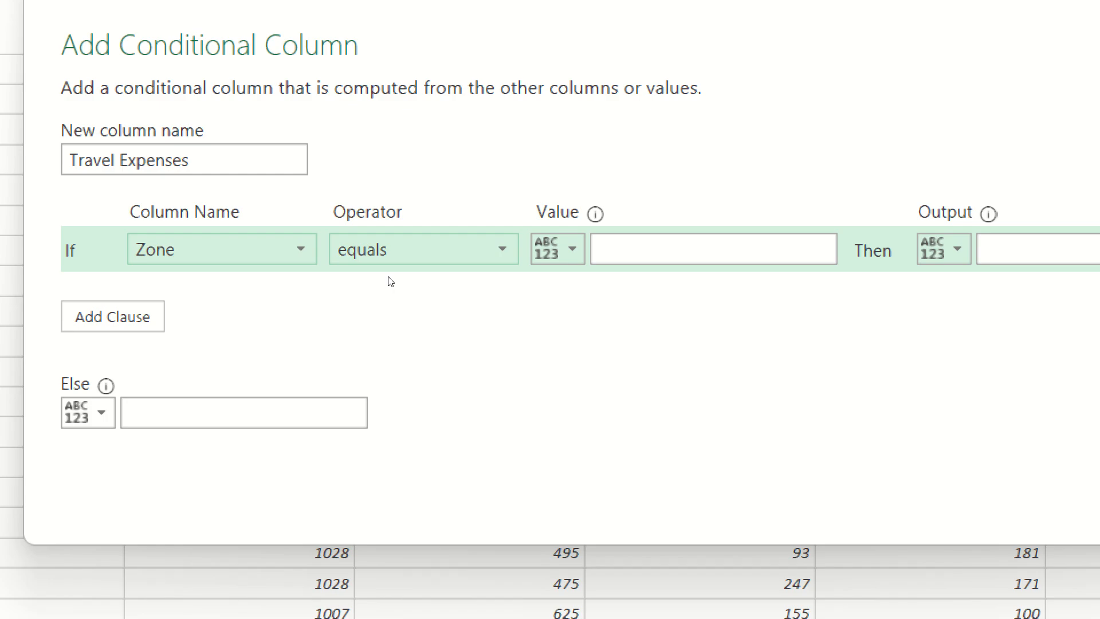
pyautogui.click(411, 254)
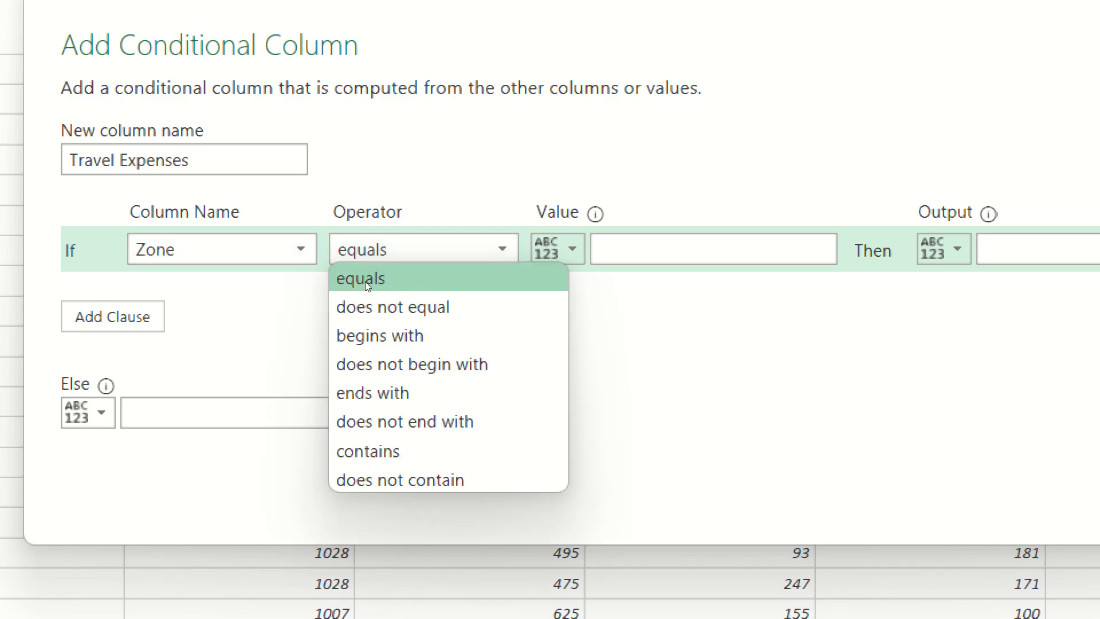
# Switch the first condition to the Total Sales column and look through its comparison operators.
pyautogui.click(304, 250)
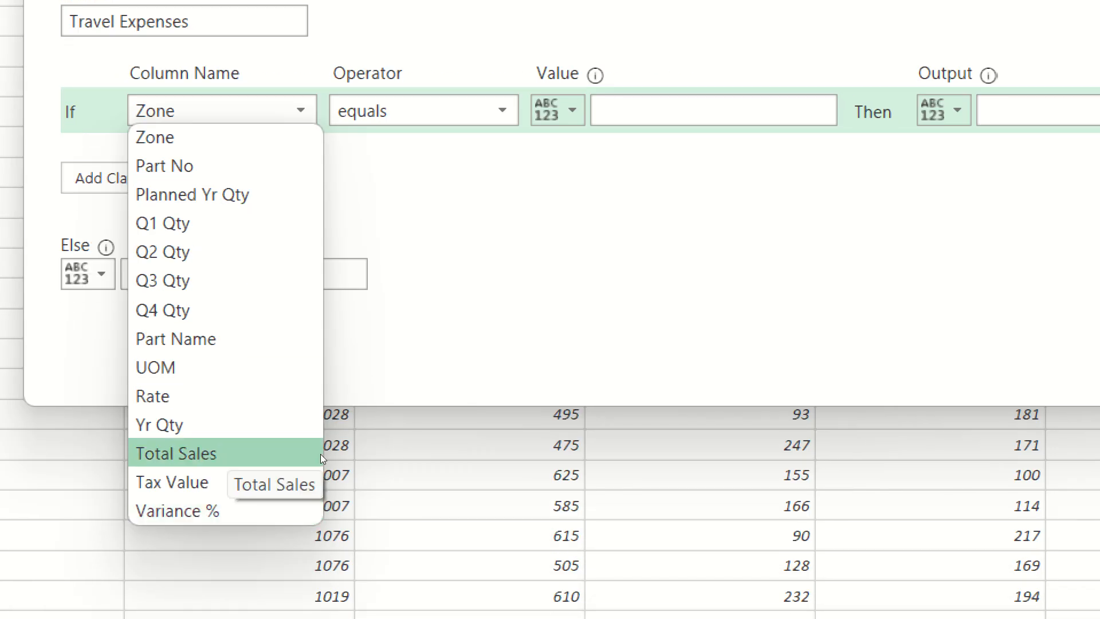
pyautogui.click(321, 453)
pyautogui.click(481, 110)
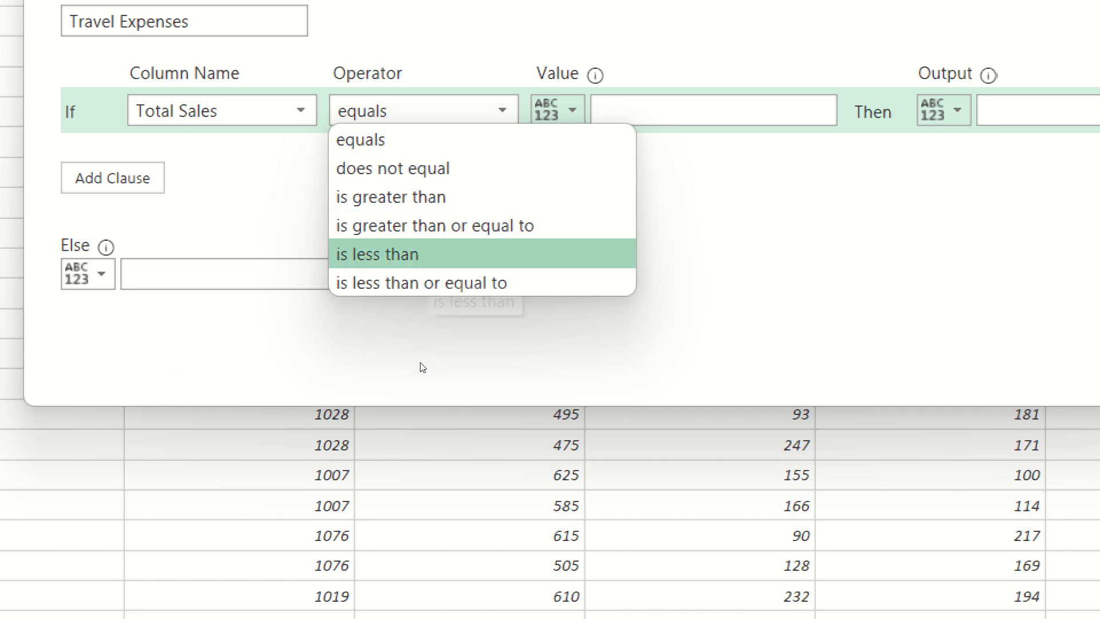
pyautogui.press('Up')
pyautogui.press('Up')
pyautogui.press('Up')
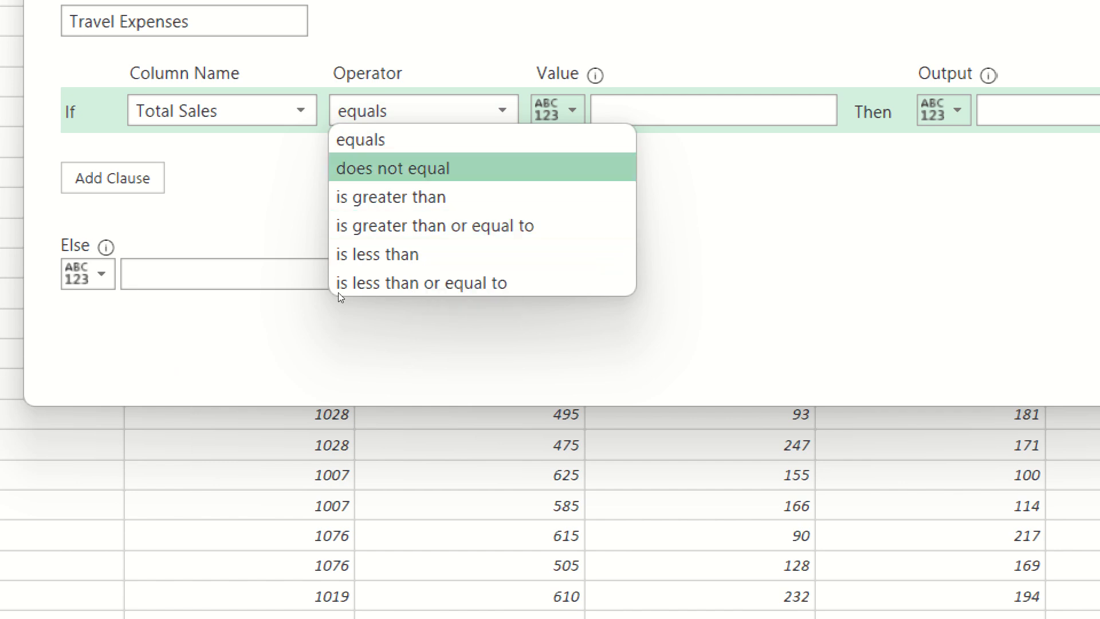
# Switch the first condition's column back to Zone.
pyautogui.click(300, 110)
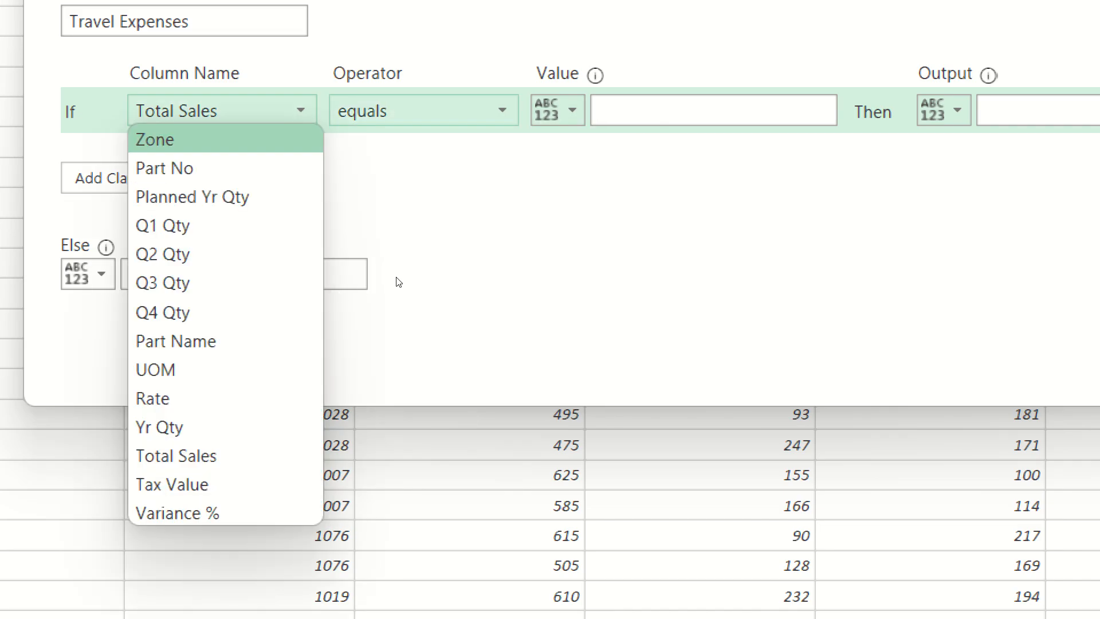
pyautogui.press('Down')
pyautogui.press('Down')
pyautogui.press('Up')
pyautogui.press('Up')
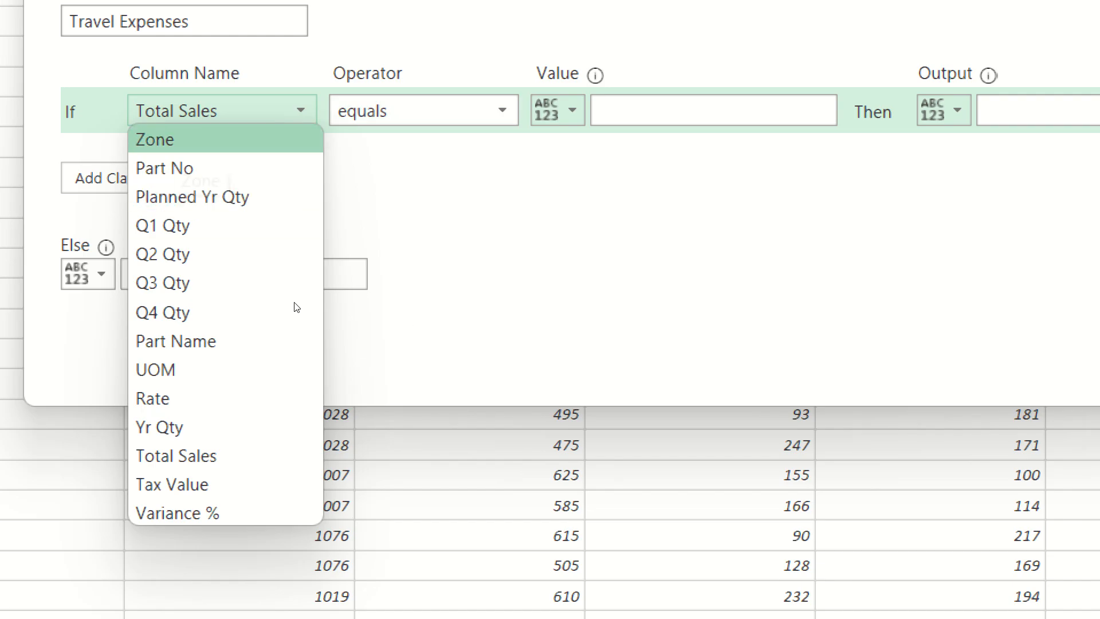
pyautogui.press('Return')
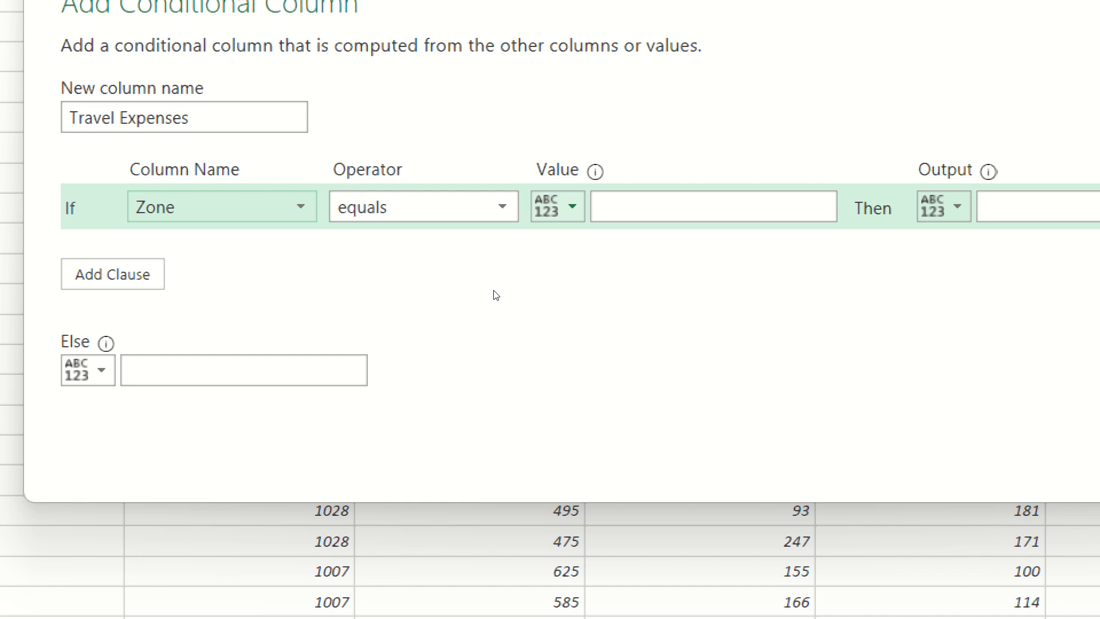
# Try using a column as the first condition's comparison value, and return it to a manually entered value.
pyautogui.click(558, 207)
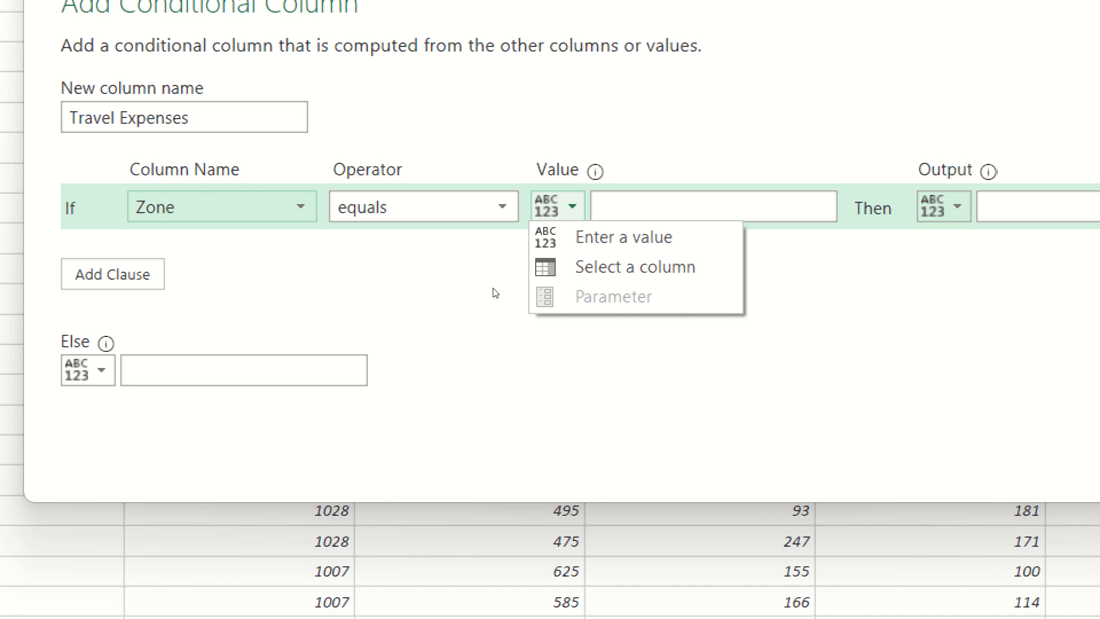
pyautogui.press('Down')
pyautogui.press('Down')
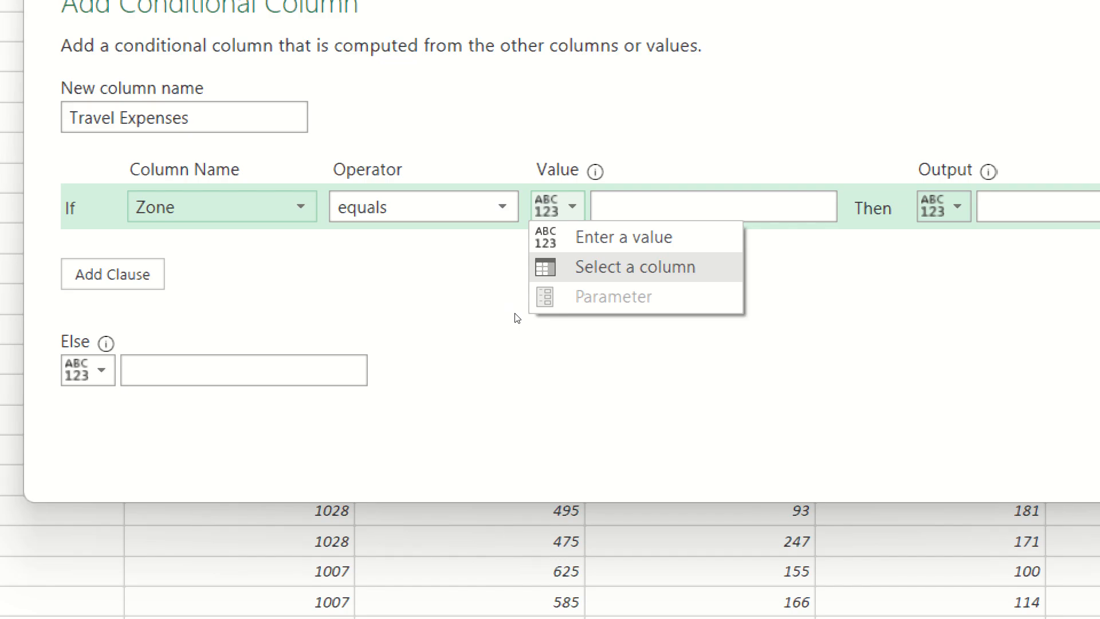
pyautogui.press('Return')
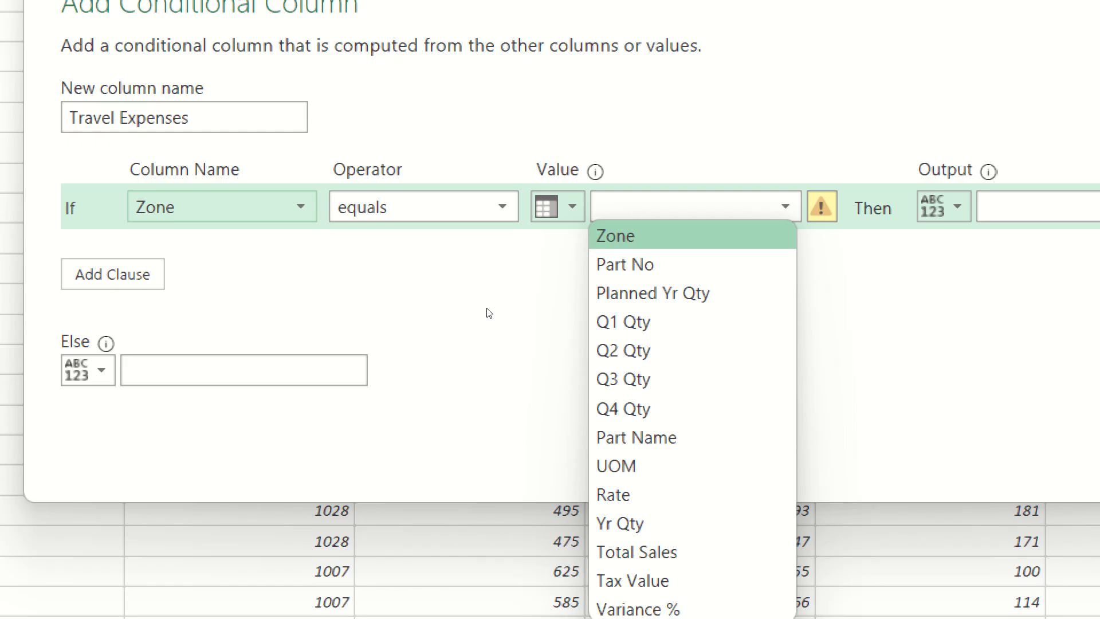
pyautogui.click(443, 348)
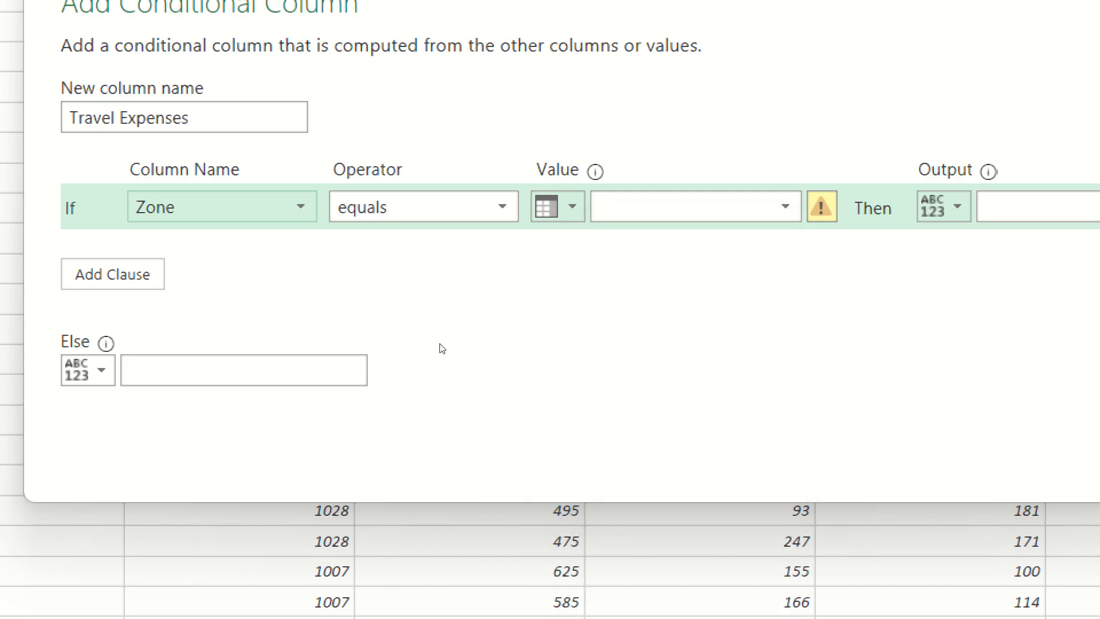
pyautogui.click(558, 206)
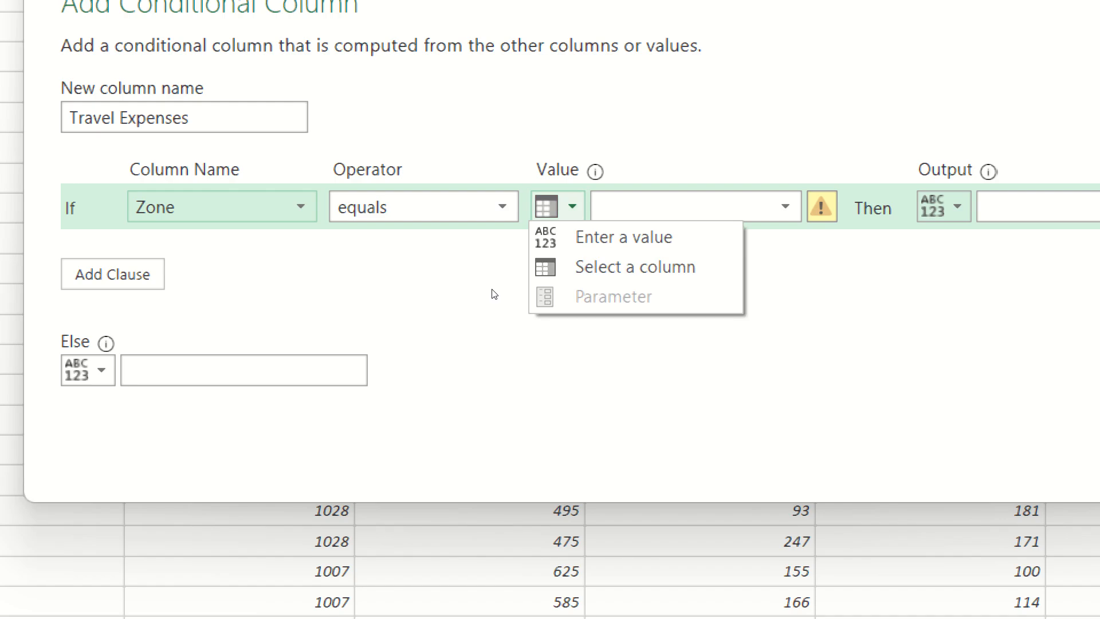
pyautogui.press('Return')
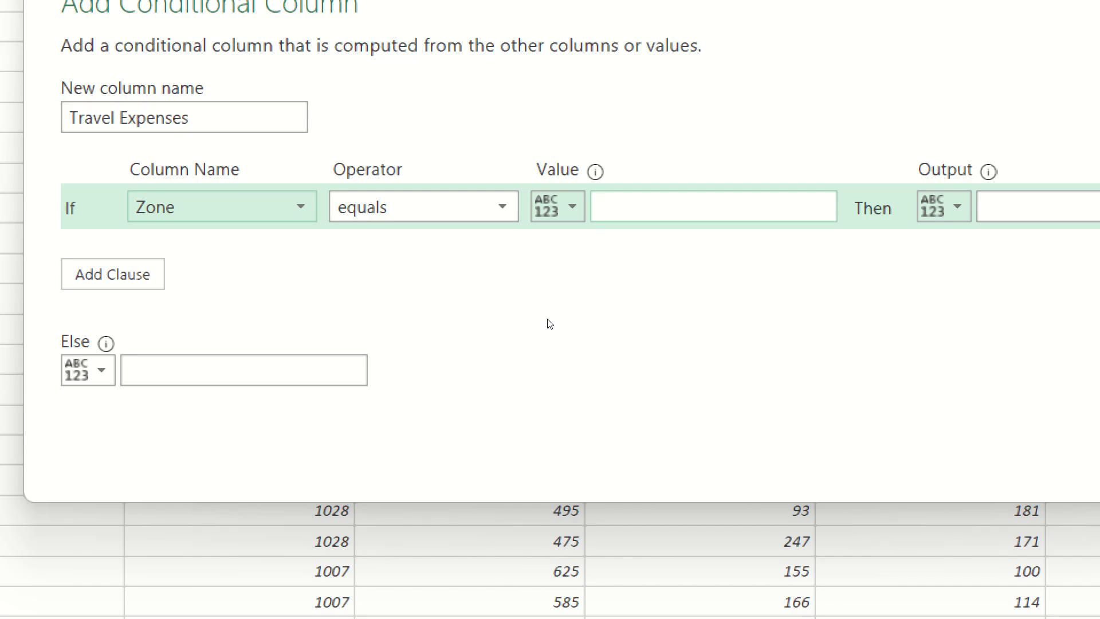
# Complete the first clause so that a Zone equal to South outputs 2000.
pyautogui.write('South')
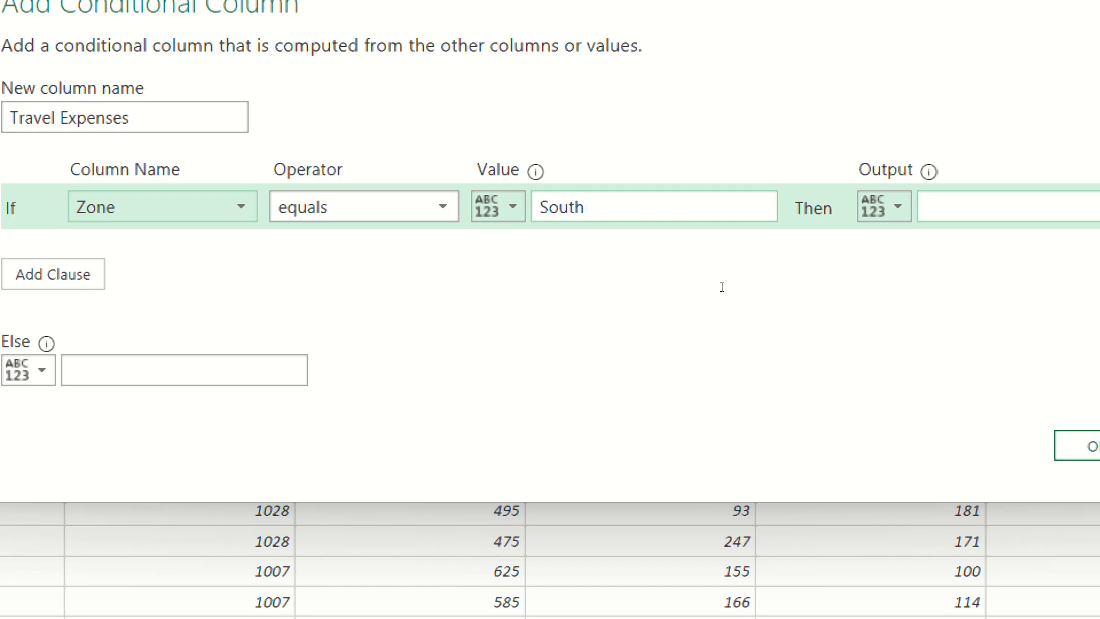
pyautogui.press('Tab')
pyautogui.write('2000')
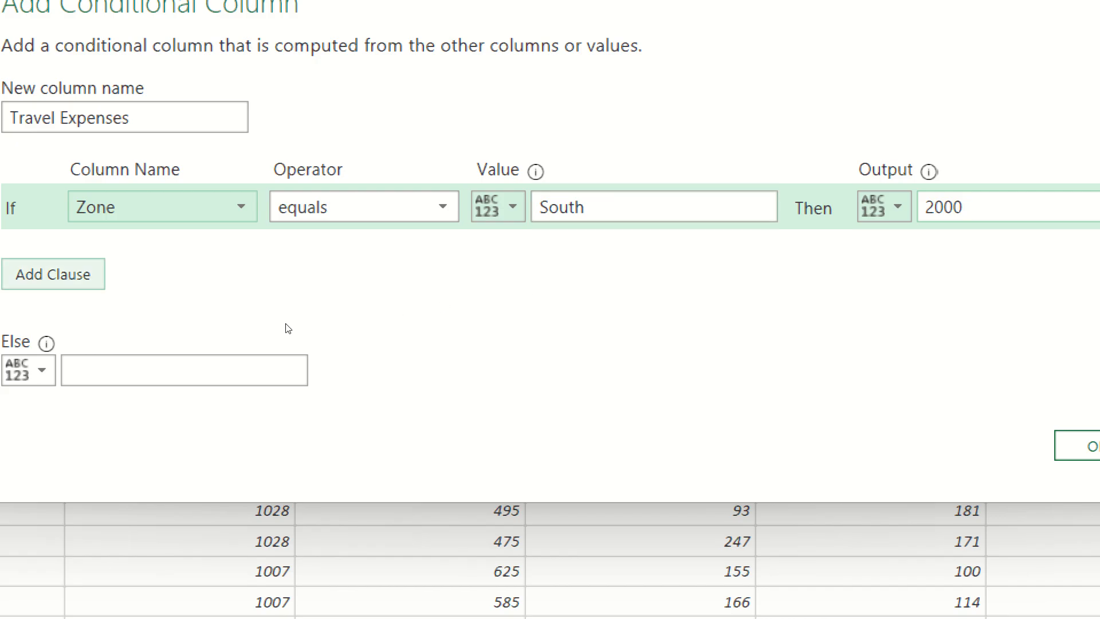
# Add an else-if clause that outputs 5000 when Zone equals North.
pyautogui.click(53, 274)
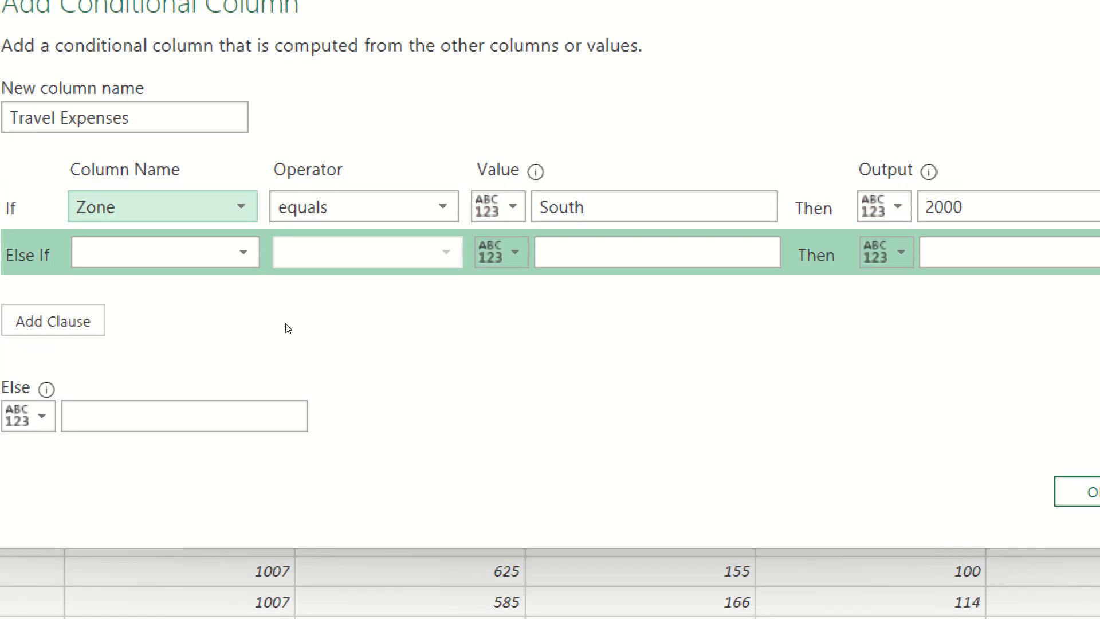
pyautogui.click(195, 252)
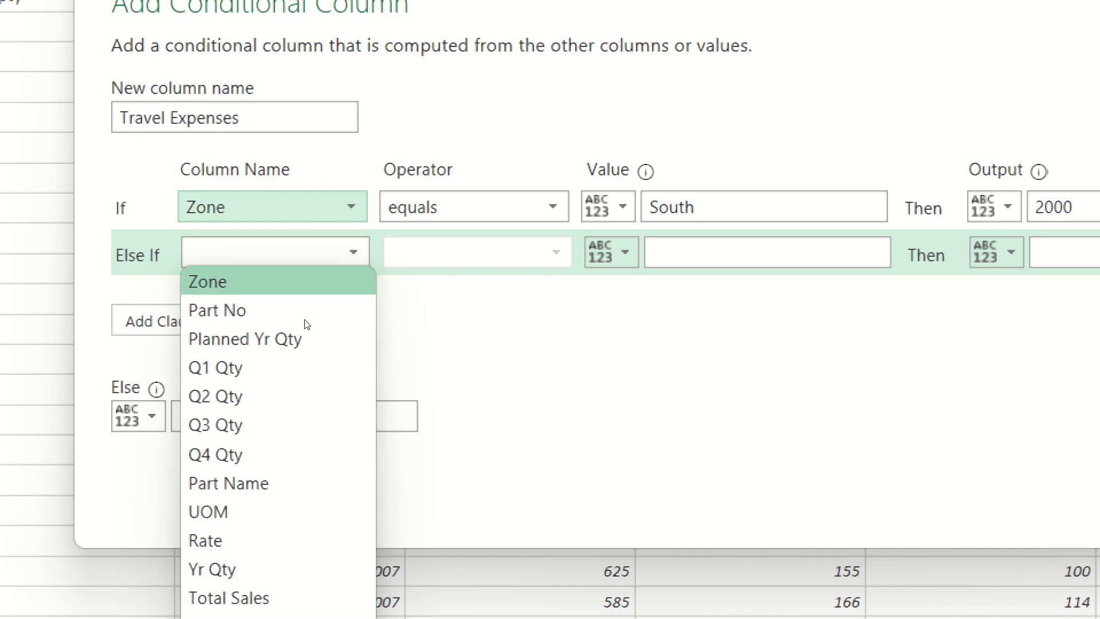
pyautogui.press('Return')
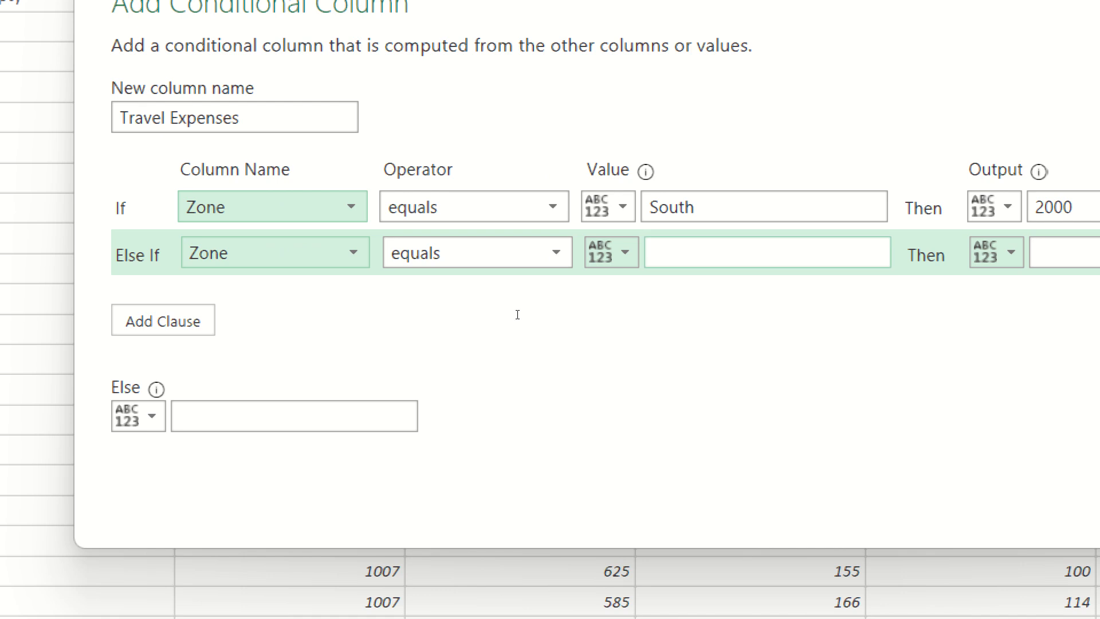
pyautogui.click(767, 252)
pyautogui.write('North')
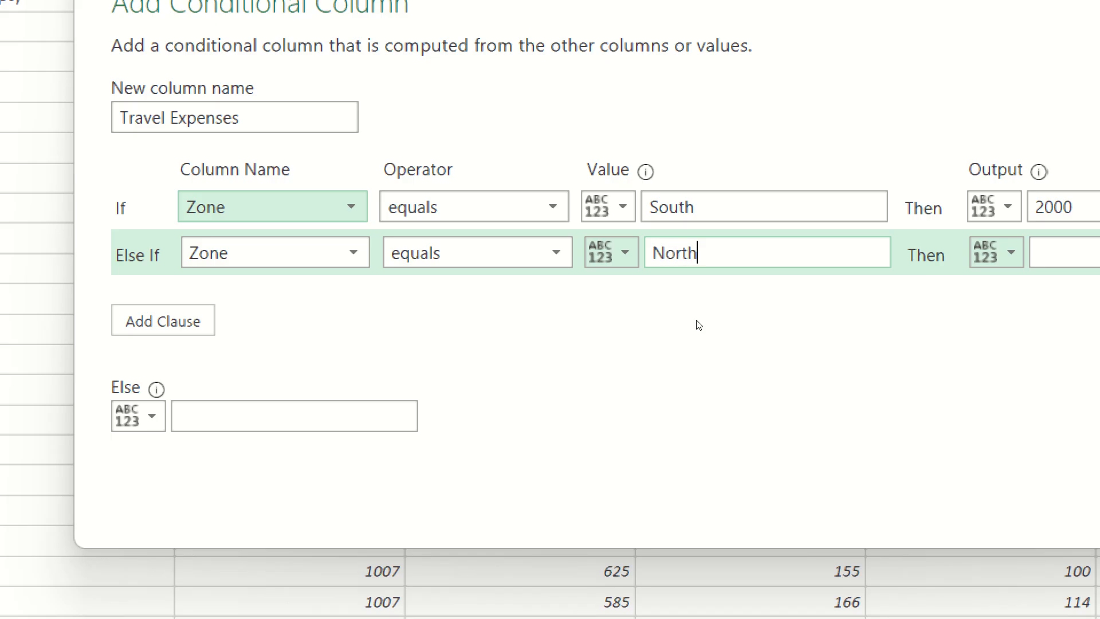
pyautogui.press('Tab')
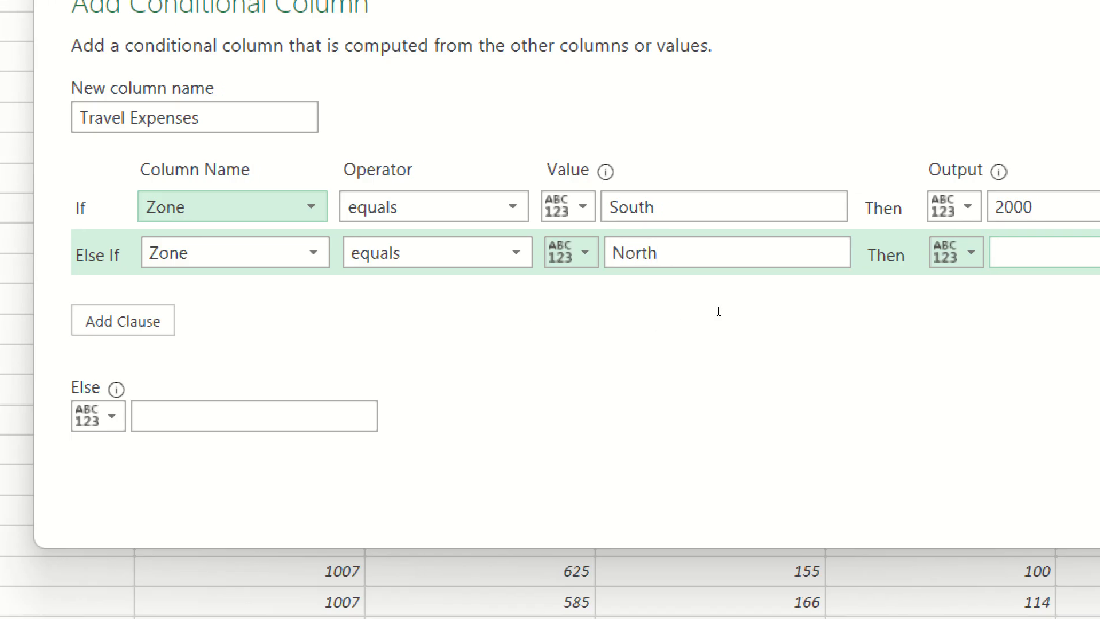
pyautogui.write('5000')
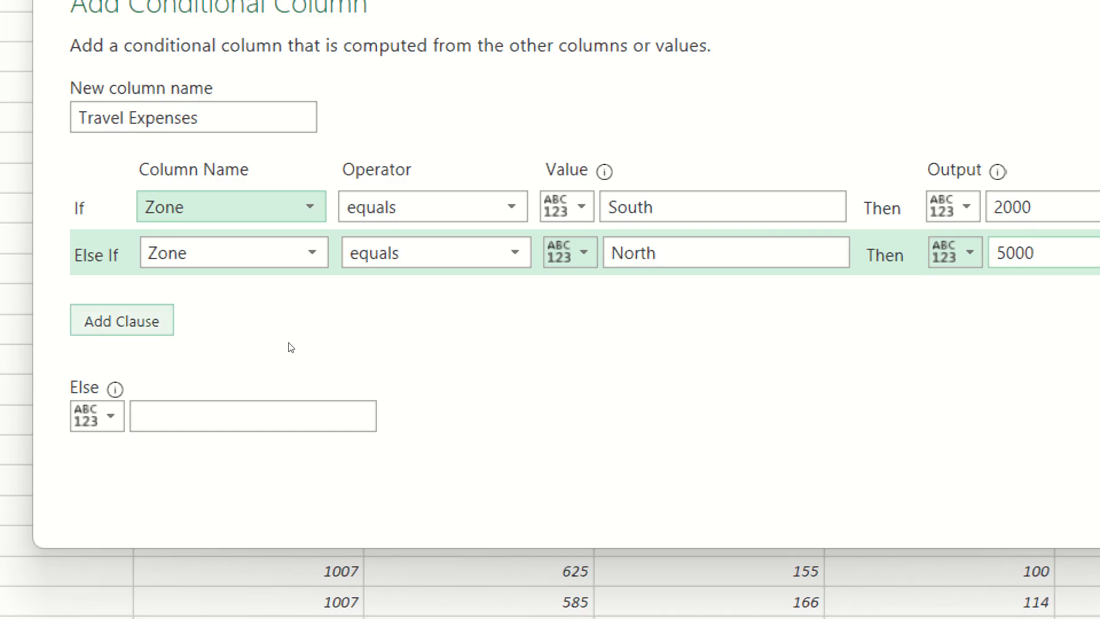
# Add another else-if clause that outputs 3000 when Zone equals West.
pyautogui.click(134, 321)
pyautogui.click(234, 298)
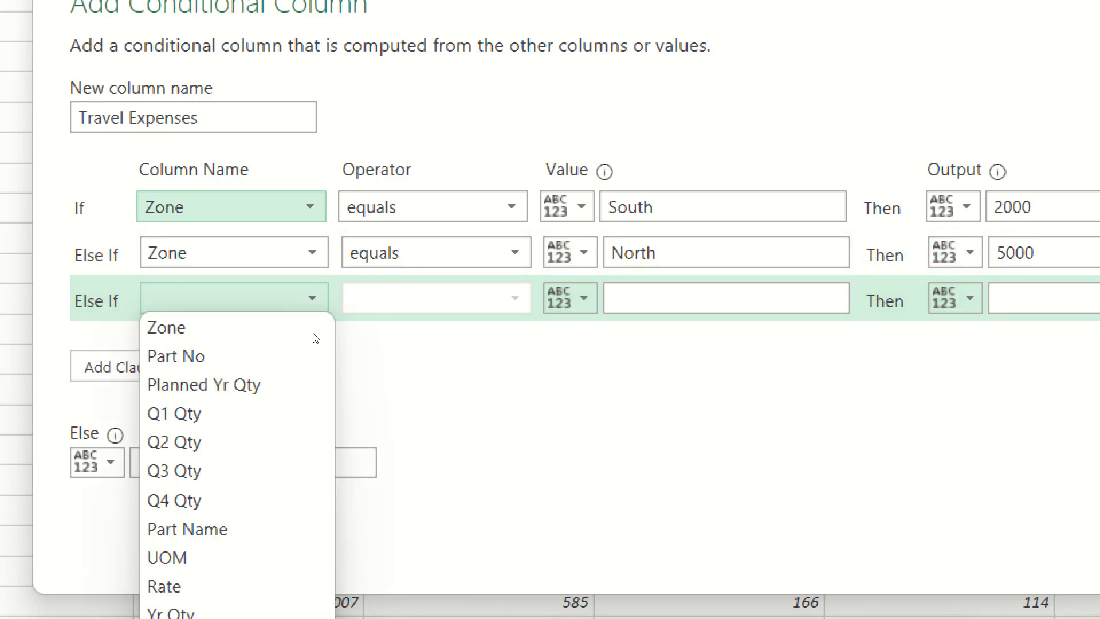
pyautogui.click(319, 331)
pyautogui.click(624, 305)
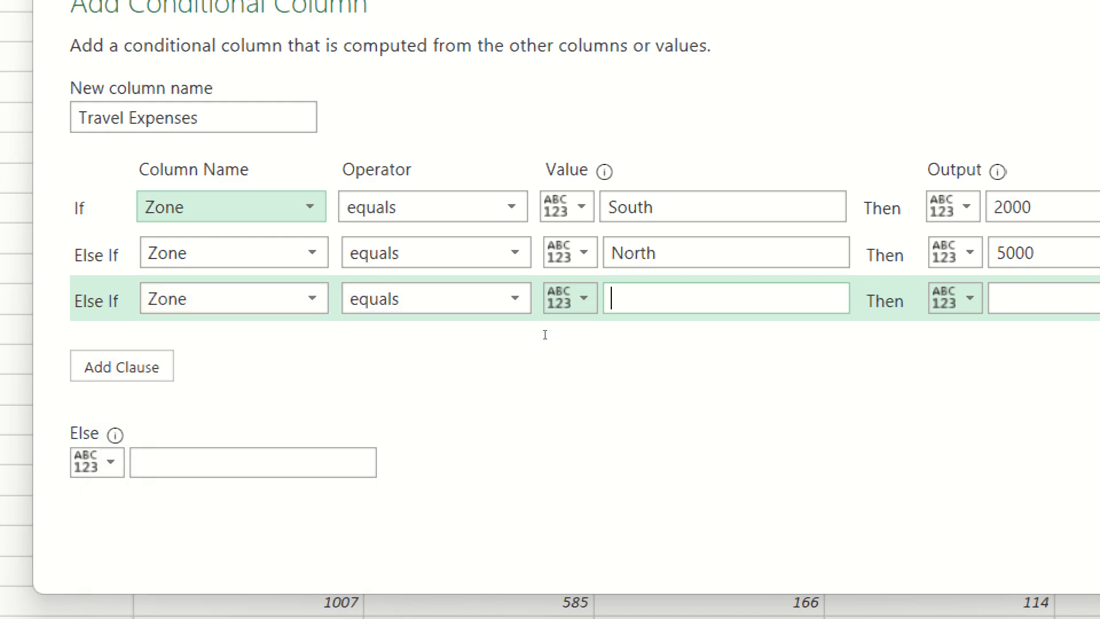
pyautogui.write('West')
pyautogui.press('Tab')
pyautogui.write('3000')
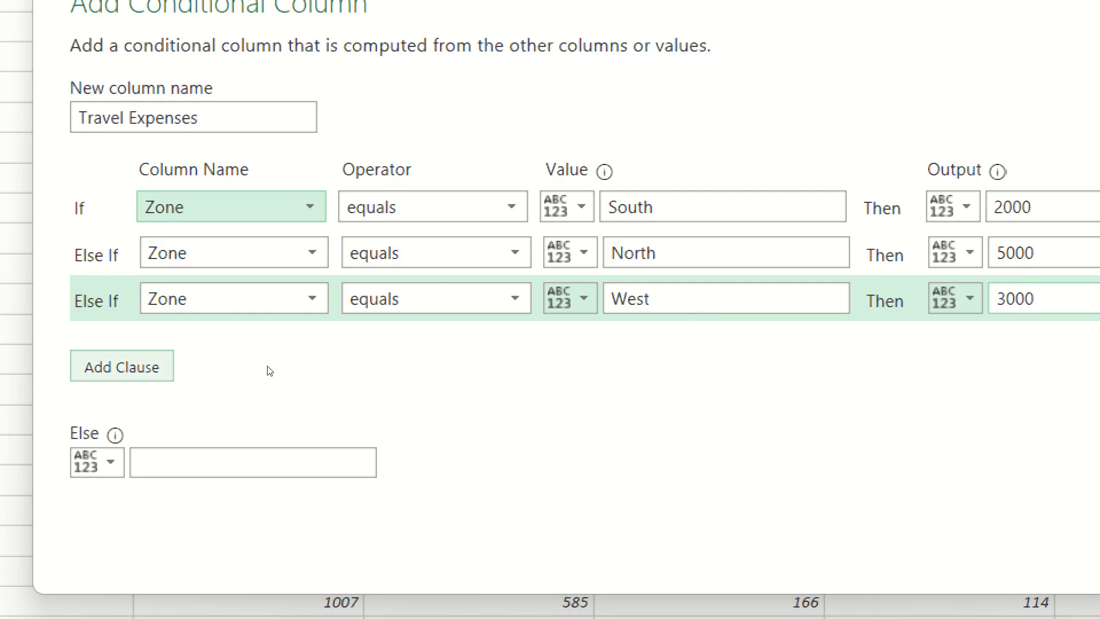
# Add a fourth clause to the conditional column that outputs 4000 when Zone equals East.
pyautogui.click(122, 366)
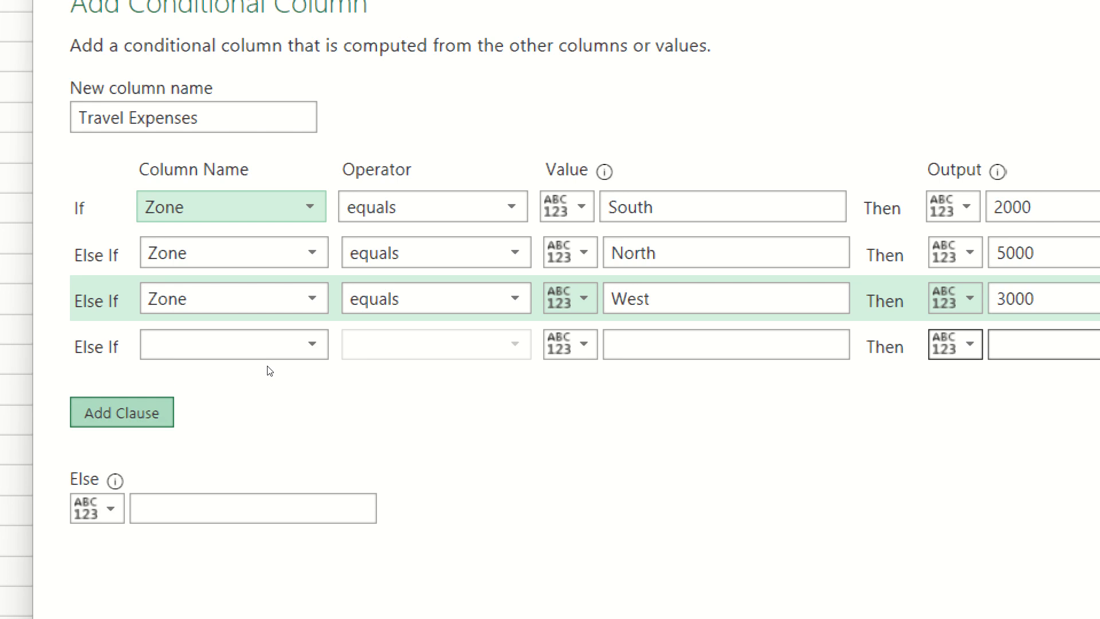
pyautogui.click(310, 356)
pyautogui.click(314, 370)
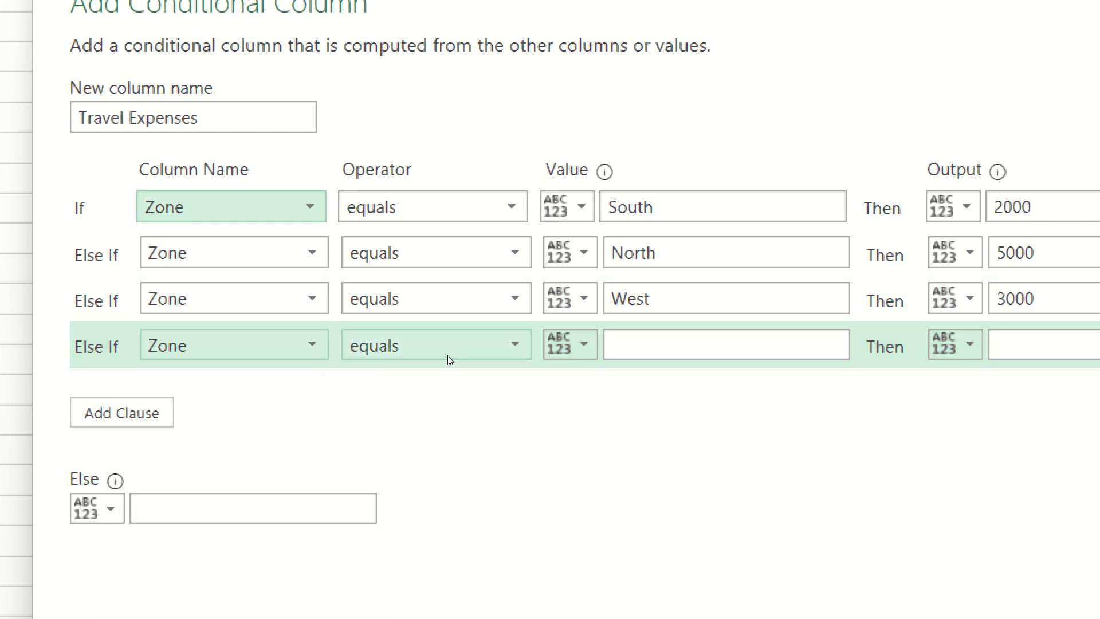
pyautogui.click(542, 351)
pyautogui.write('E')
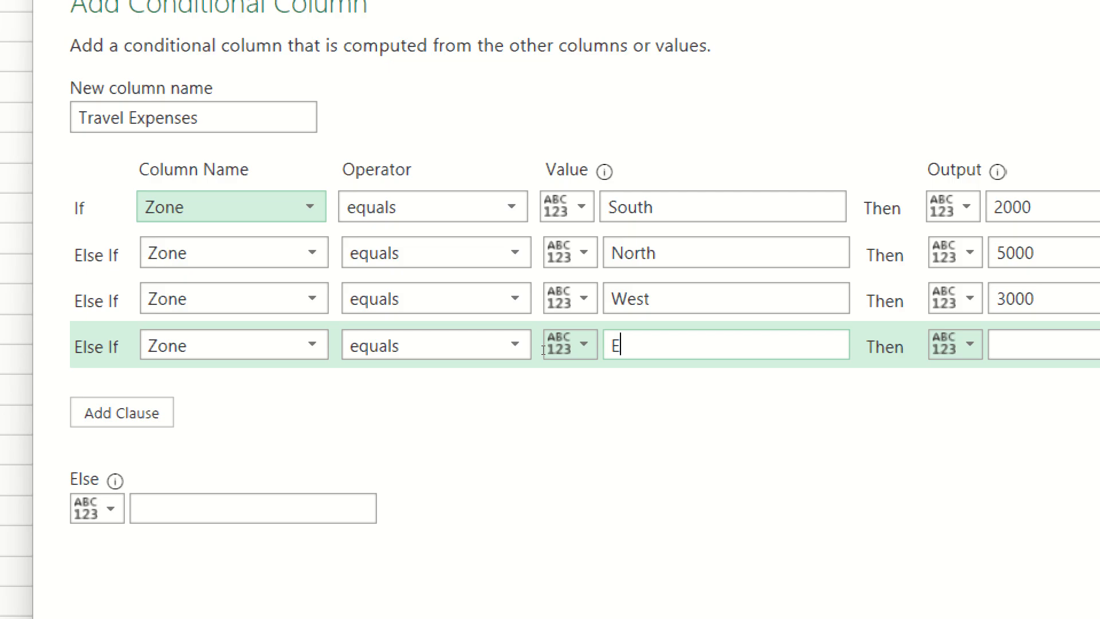
pyautogui.write('ast')
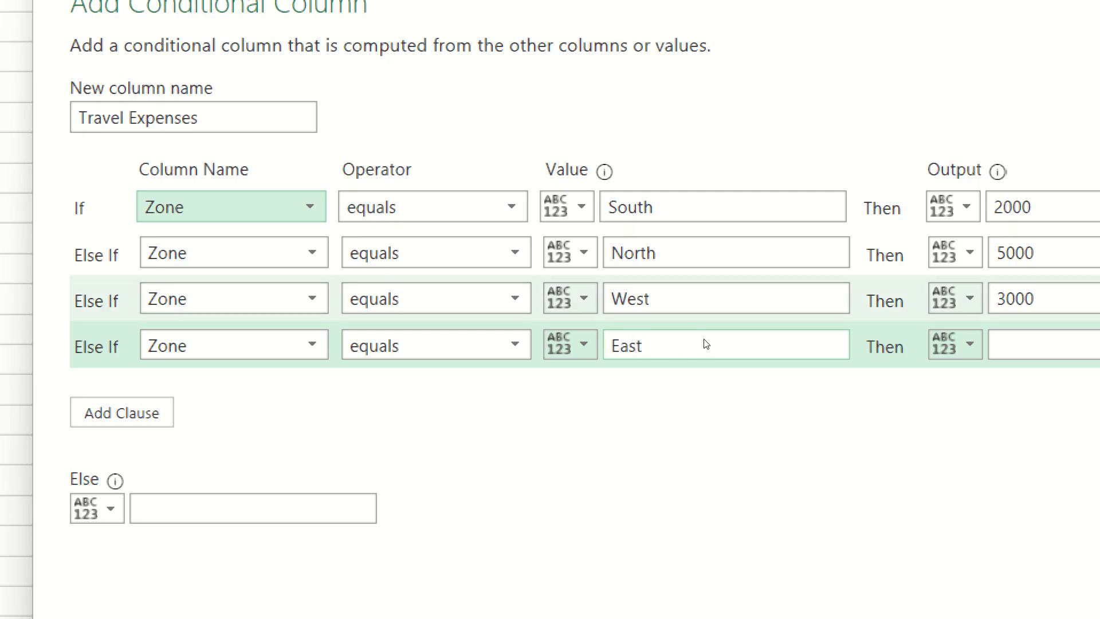
pyautogui.press('Tab')
pyautogui.write('4000')
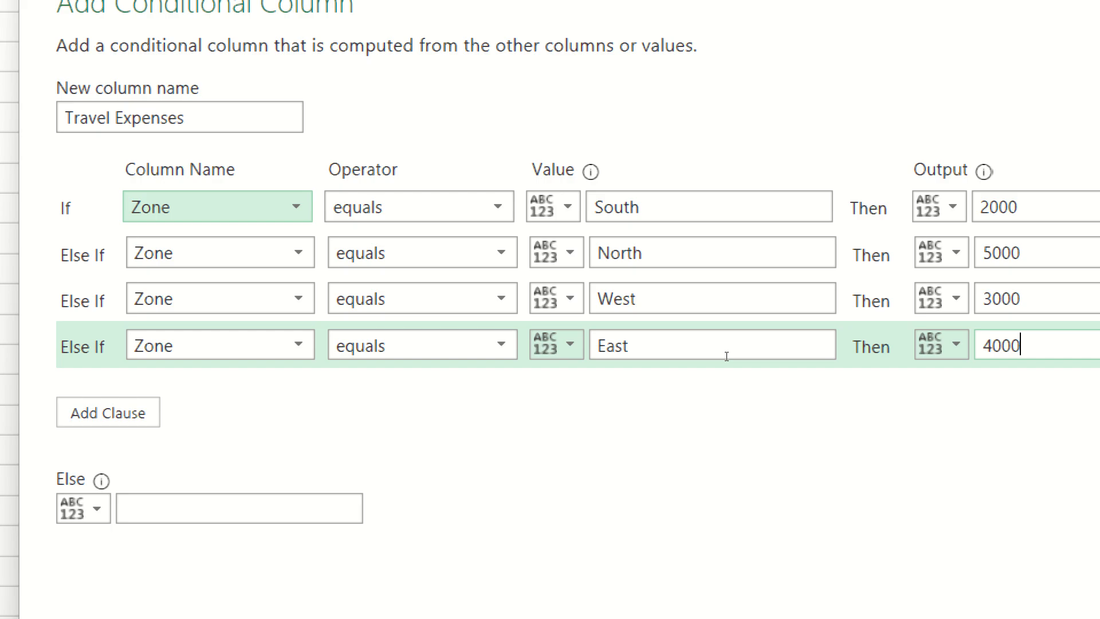
# Set the Else output to 0 and create the Travel Expenses conditional column.
pyautogui.click(324, 504)
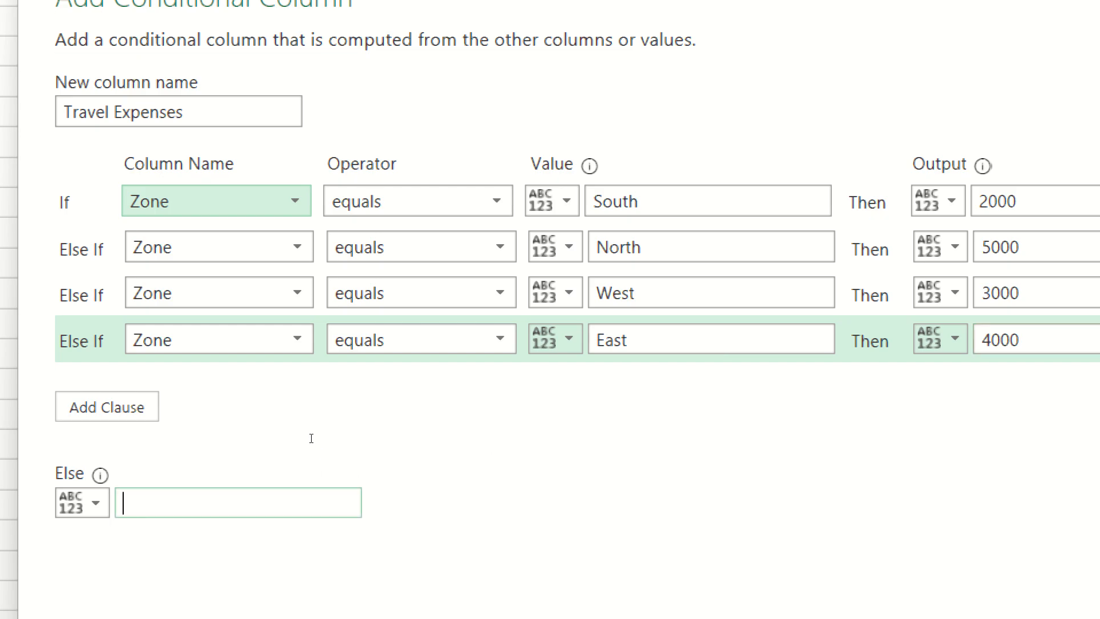
pyautogui.write('0')
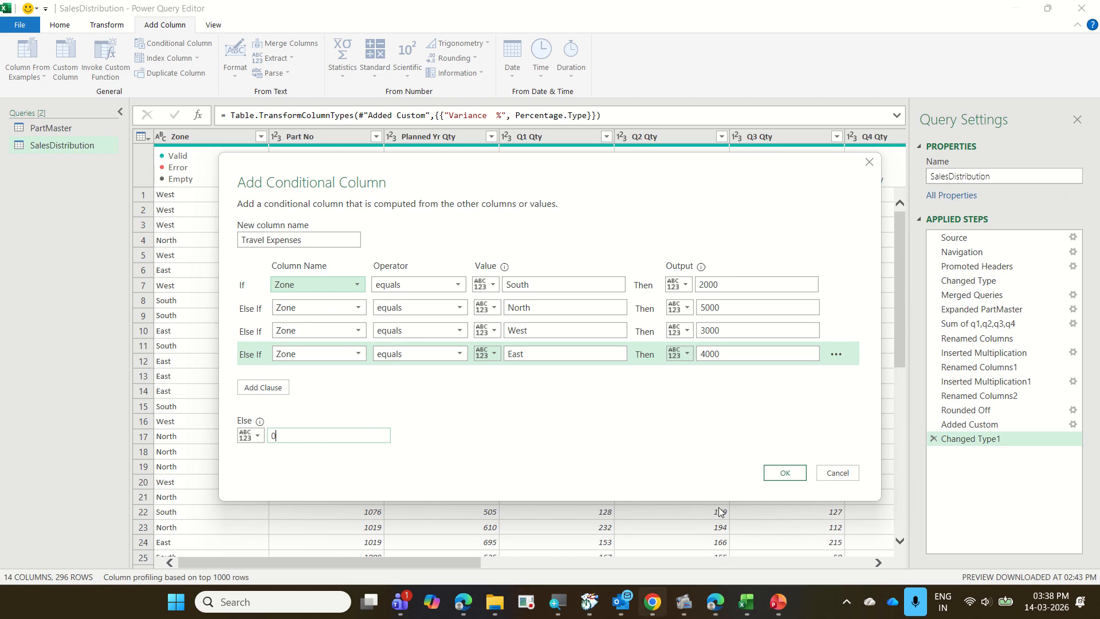
pyautogui.click(781, 475)
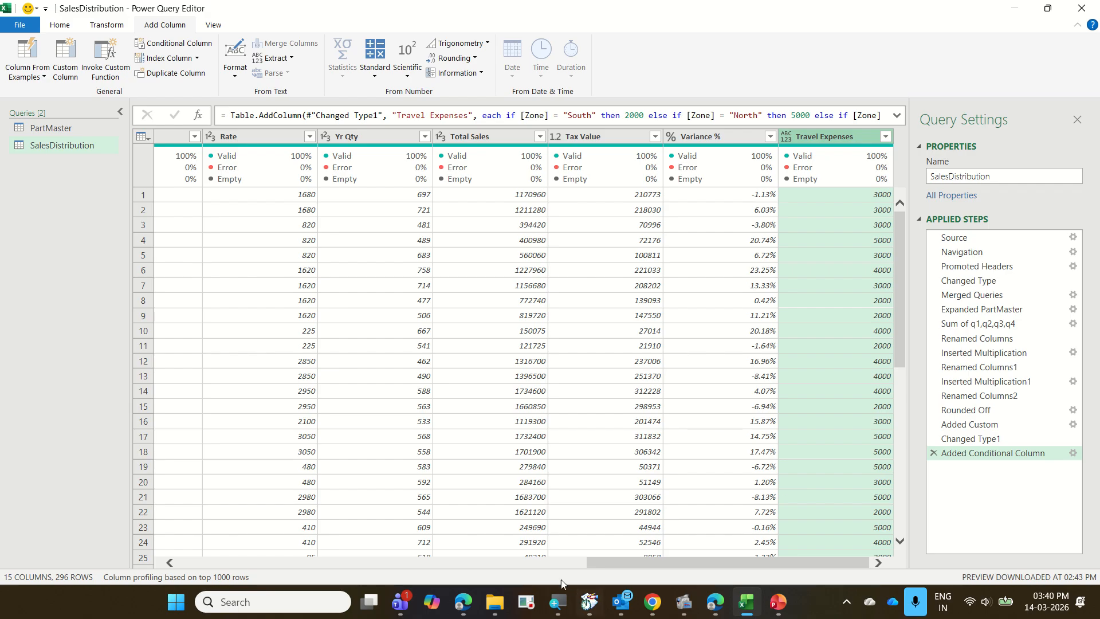
# Select the Part Name column in SalesDistribution for transforming.
pyautogui.moveTo(612, 570); pyautogui.dragTo(296, 573)
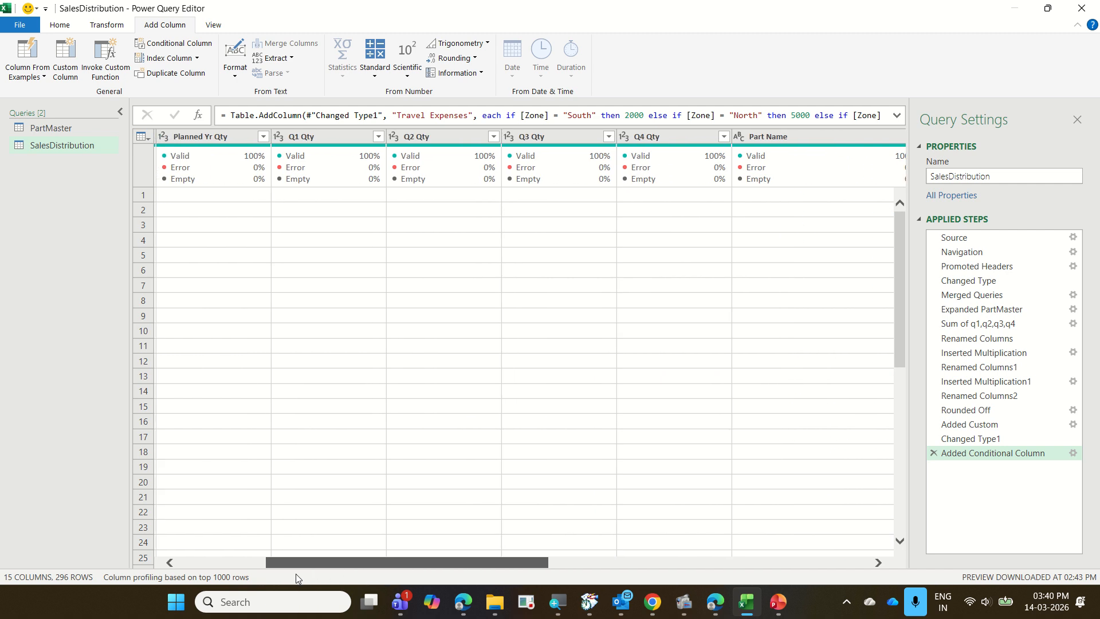
pyautogui.moveTo(535, 562); pyautogui.dragTo(606, 569)
pyautogui.click(609, 139)
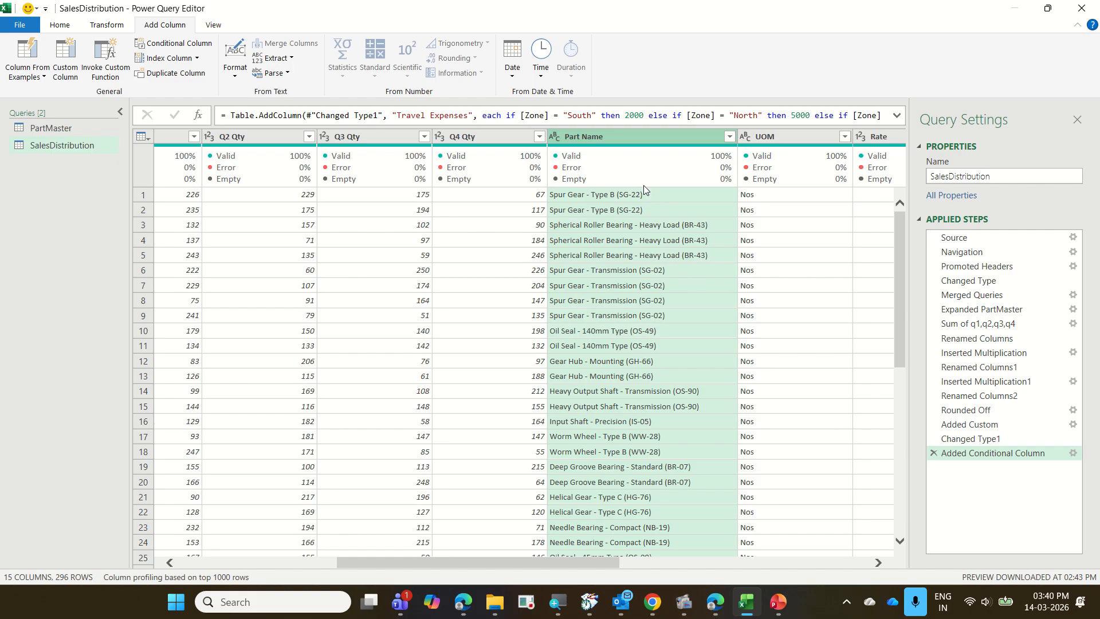
pyautogui.click(109, 27)
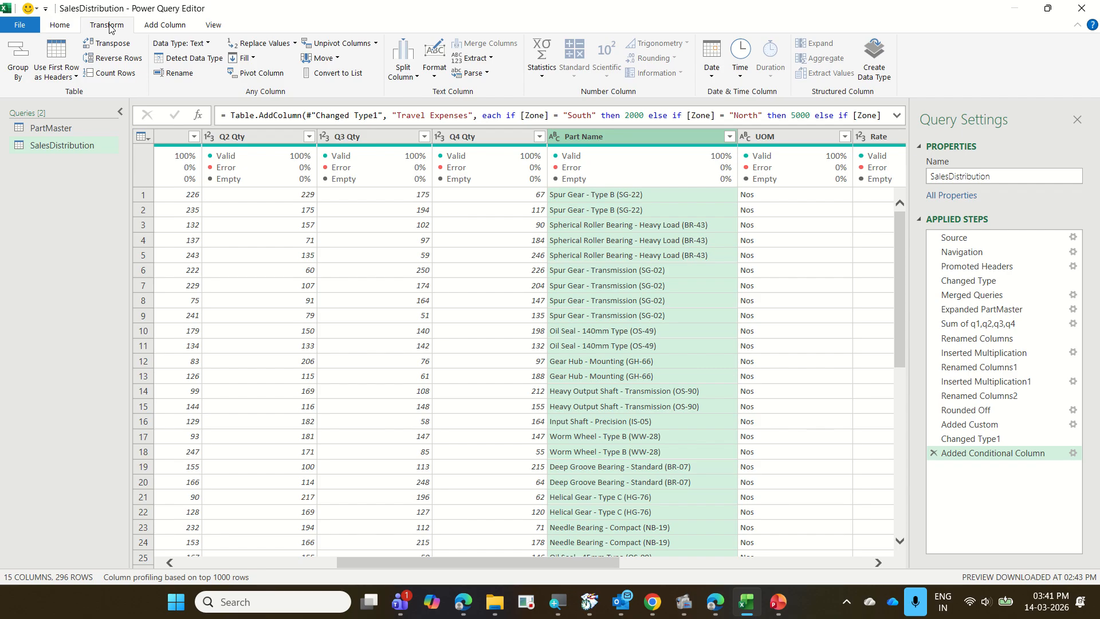
pyautogui.click(435, 77)
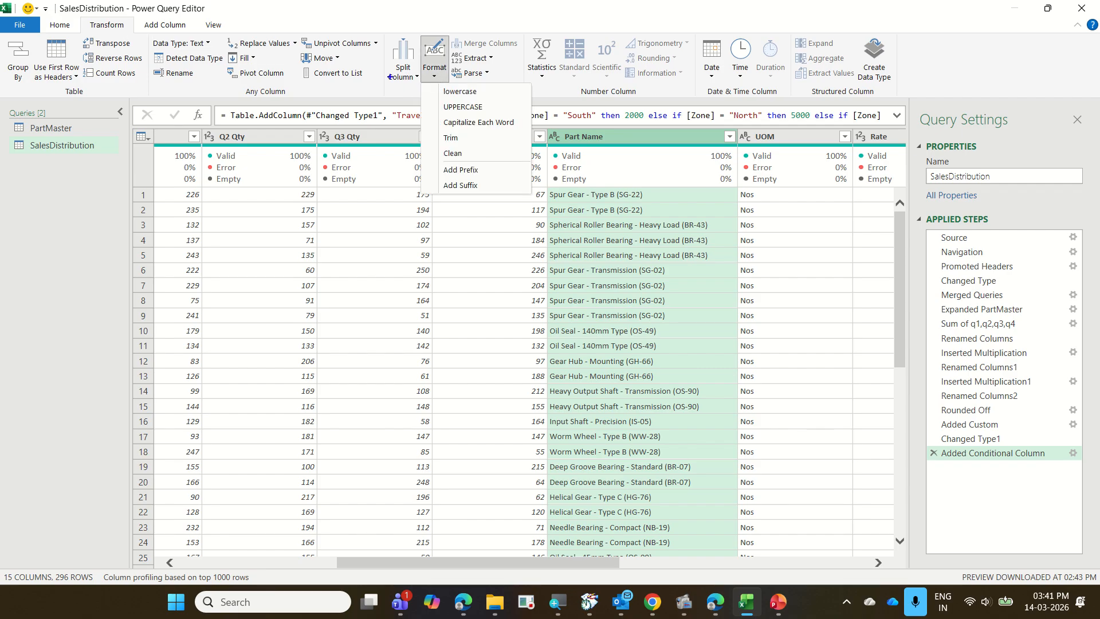
pyautogui.moveTo(83, 15); pyautogui.dragTo(135, 36)
pyautogui.moveTo(408, 31)
pyautogui.mouseDown()
pyautogui.moveTo(440, 80)
pyautogui.moveTo(527, 95)
pyautogui.mouseUp()
pyautogui.moveTo(473, 141); pyautogui.dragTo(482, 132)
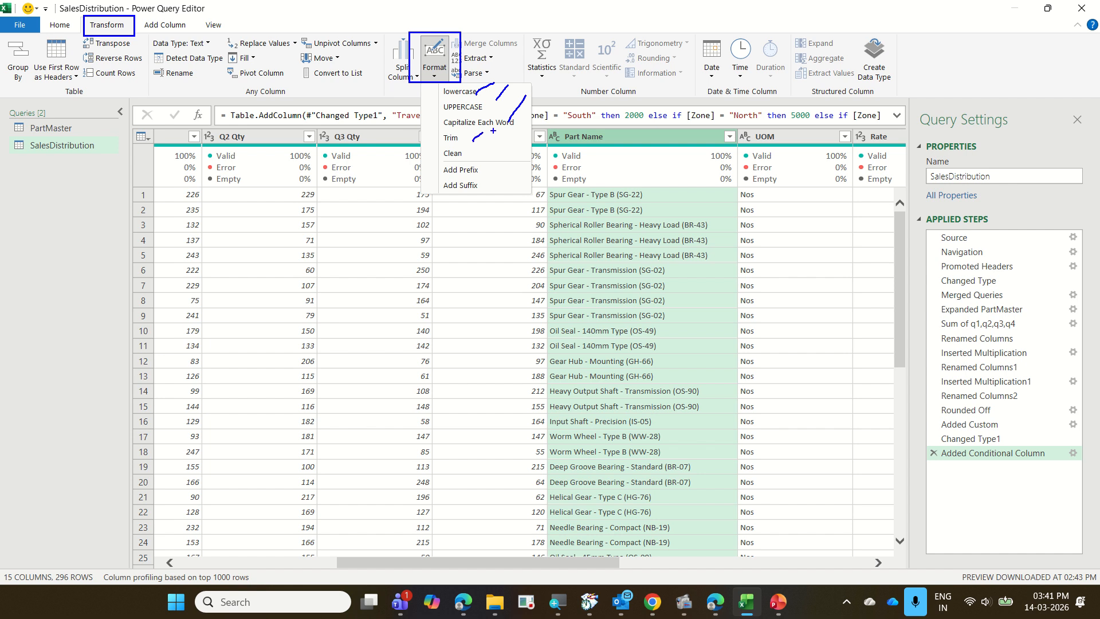
pyautogui.moveTo(468, 160); pyautogui.dragTo(493, 144)
pyautogui.press('Escape')
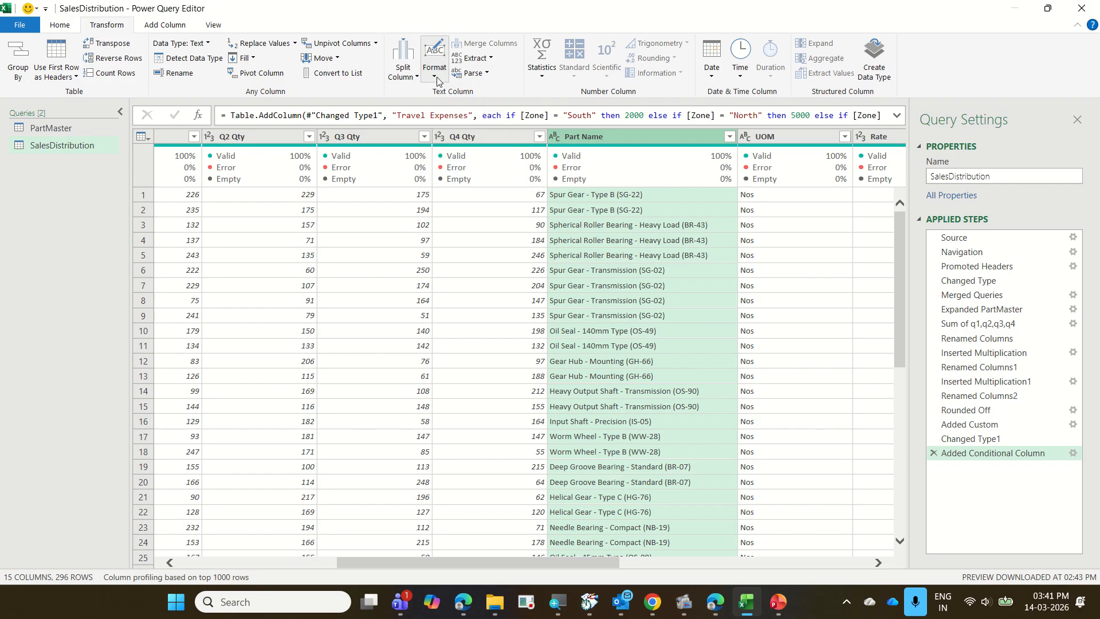
# Try capitalizing each word in the Part Name column, and remove that applied step.
pyautogui.click(438, 81)
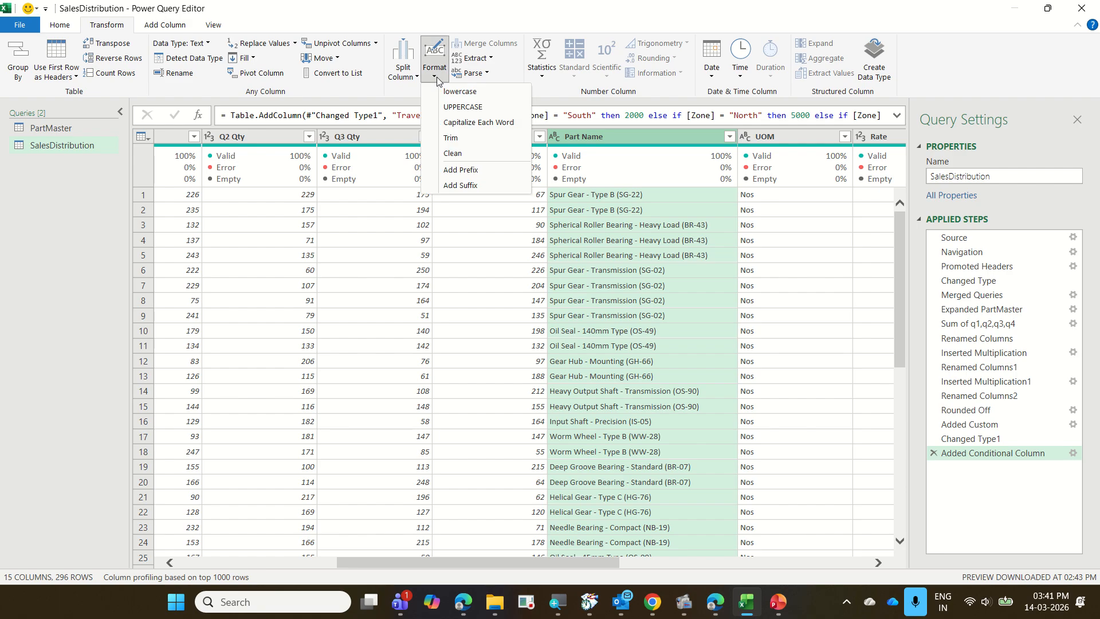
pyautogui.click(492, 124)
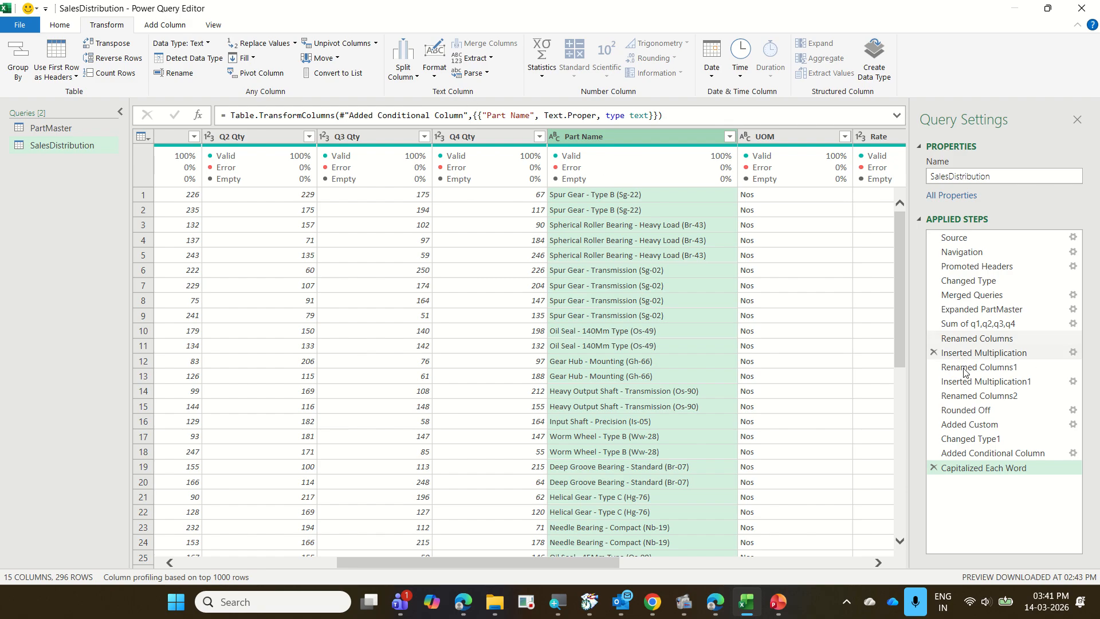
pyautogui.click(933, 468)
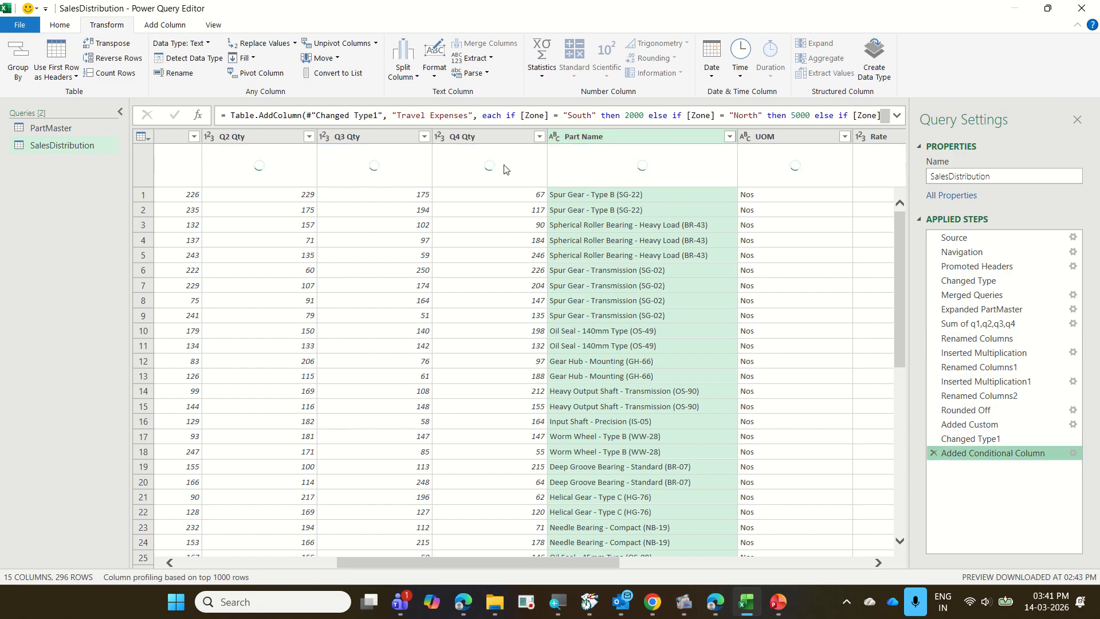
# Convert the Part Name column's text to uppercase.
pyautogui.click(436, 77)
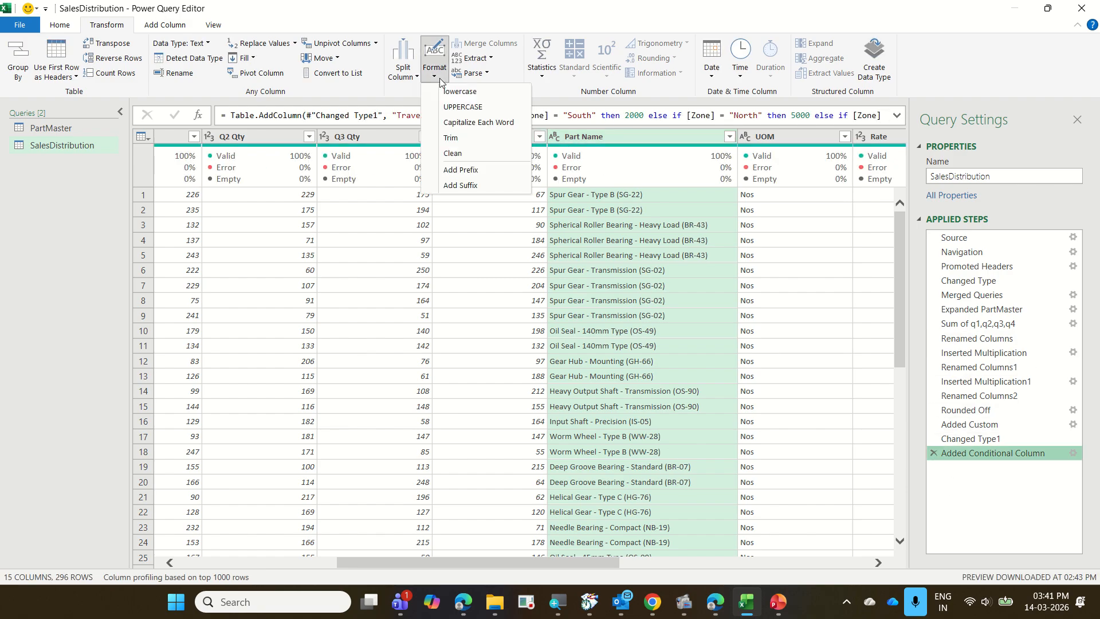
pyautogui.click(467, 105)
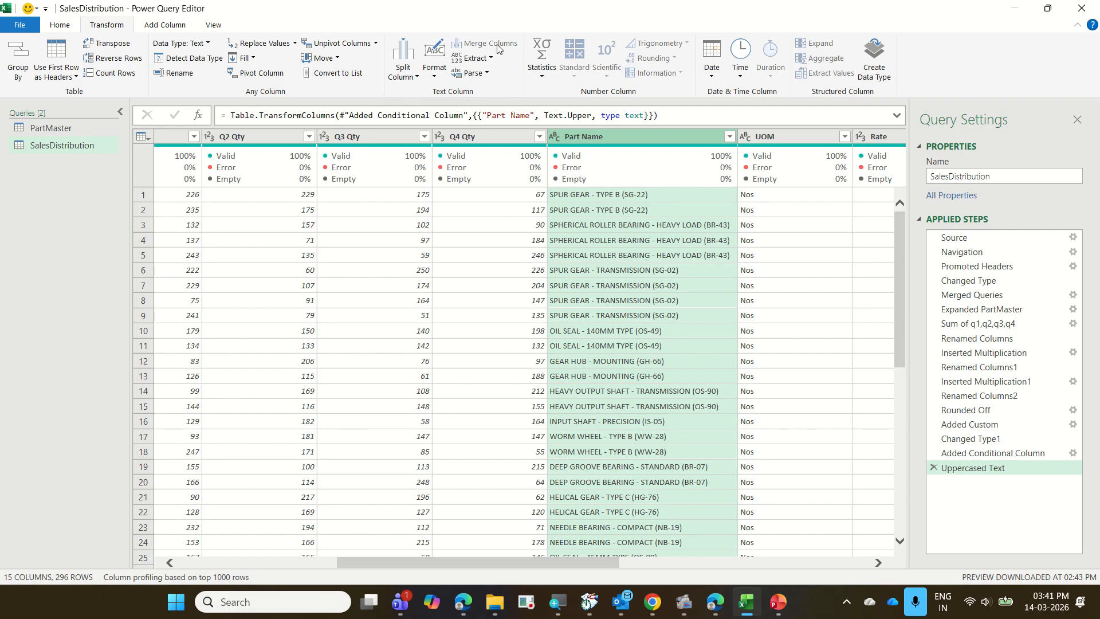
pyautogui.click(488, 60)
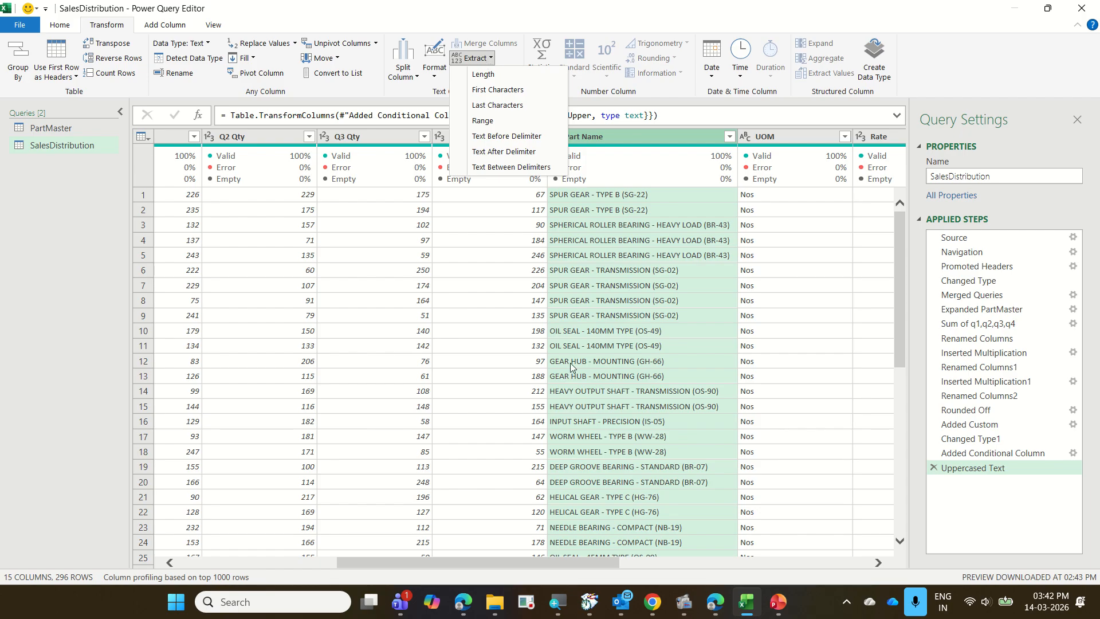
pyautogui.click(407, 563)
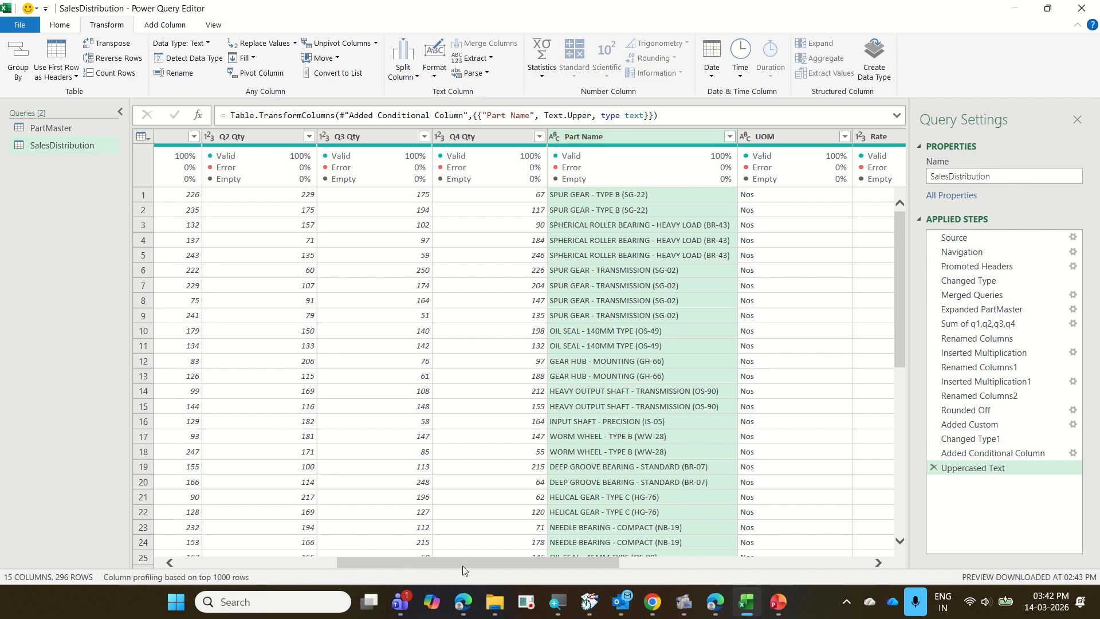
# Add the prefix "BT-" to every value in the Part No column.
pyautogui.moveTo(462, 565); pyautogui.dragTo(284, 569)
pyautogui.click(337, 139)
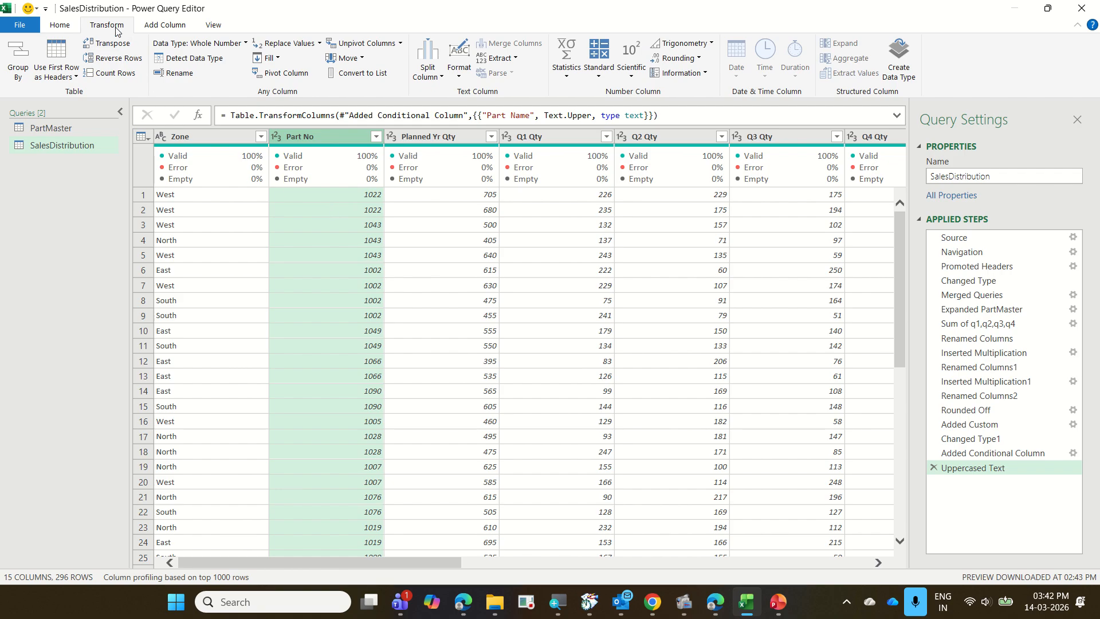
pyautogui.click(459, 76)
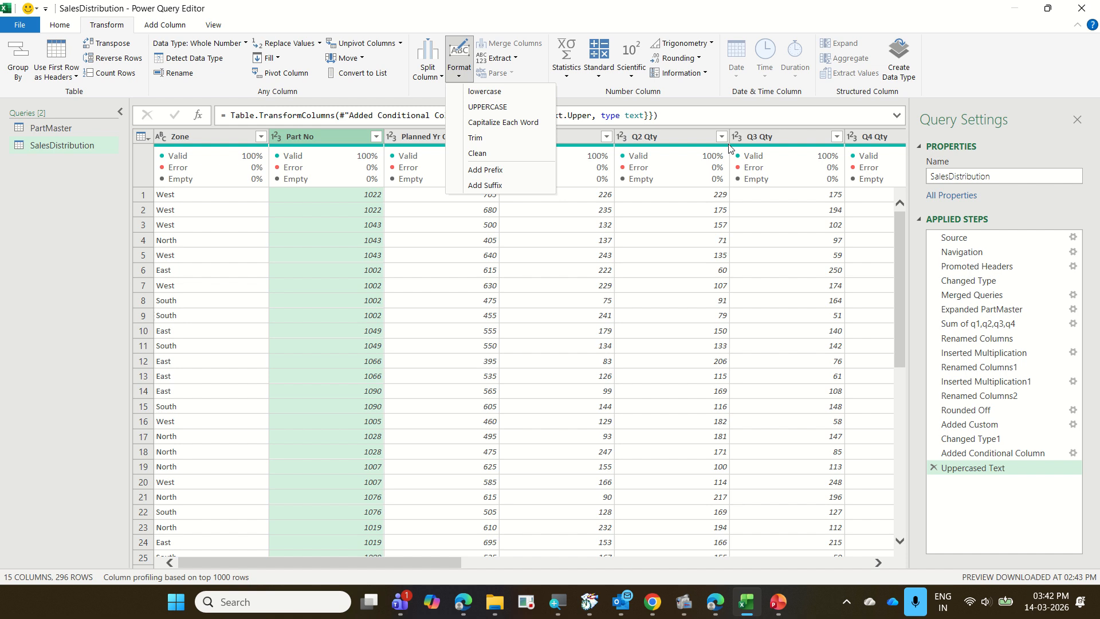
pyautogui.click(507, 177)
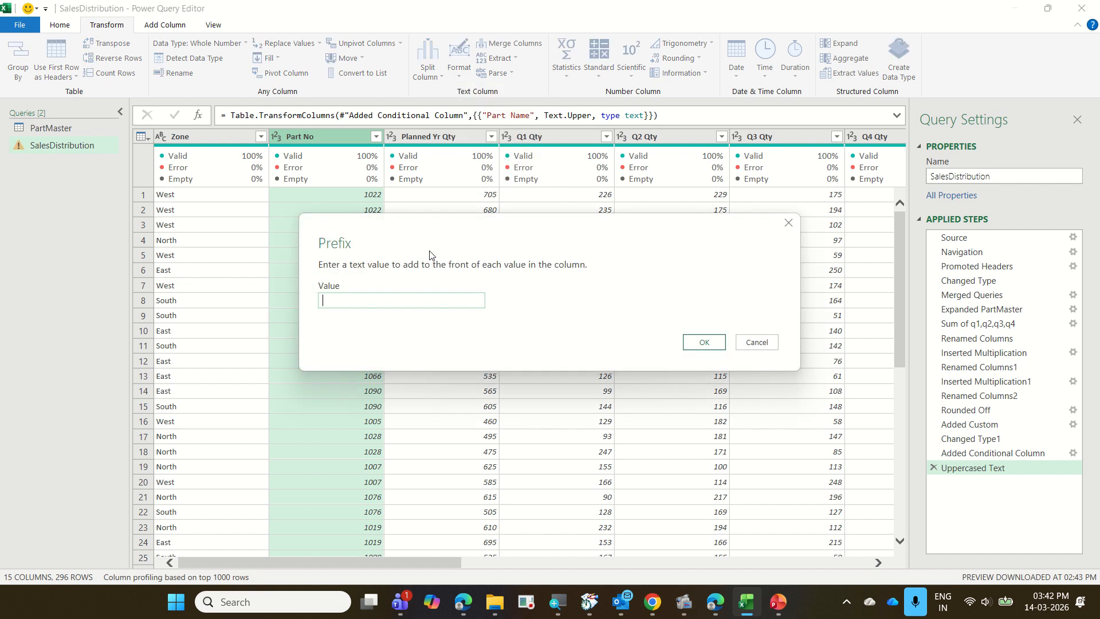
pyautogui.write('BT')
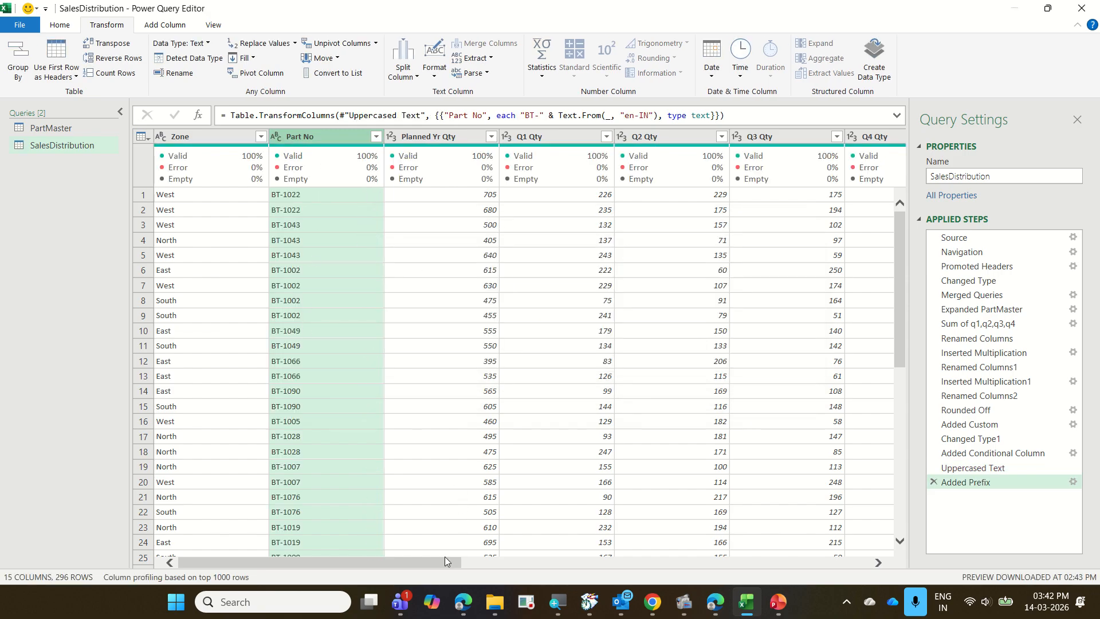
pyautogui.moveTo(441, 561); pyautogui.dragTo(878, 566)
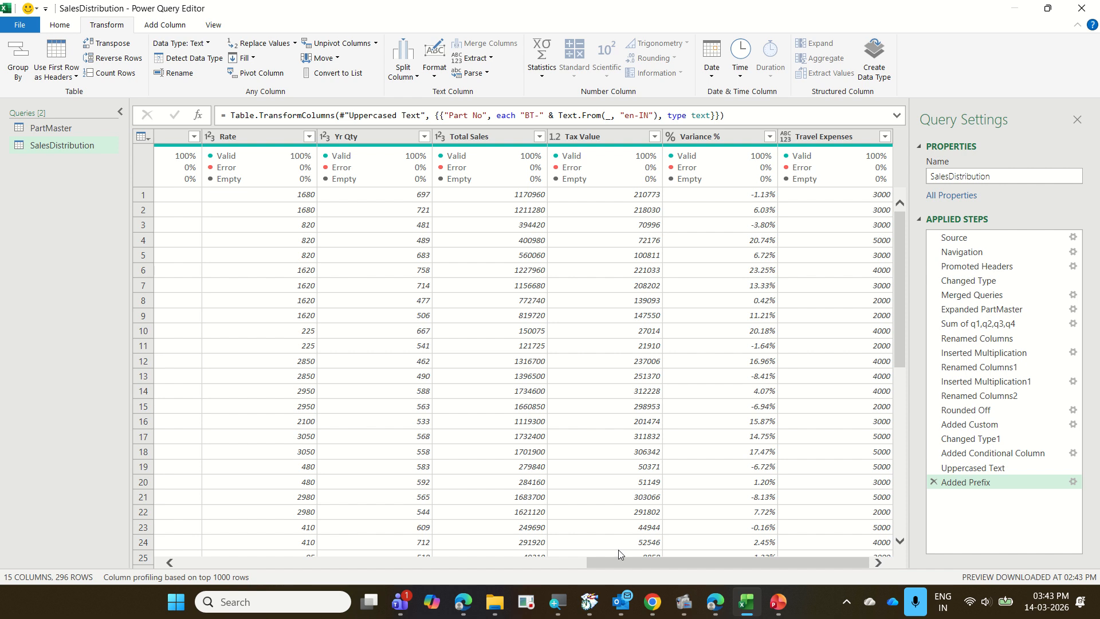
pyautogui.moveTo(620, 562); pyautogui.dragTo(157, 565)
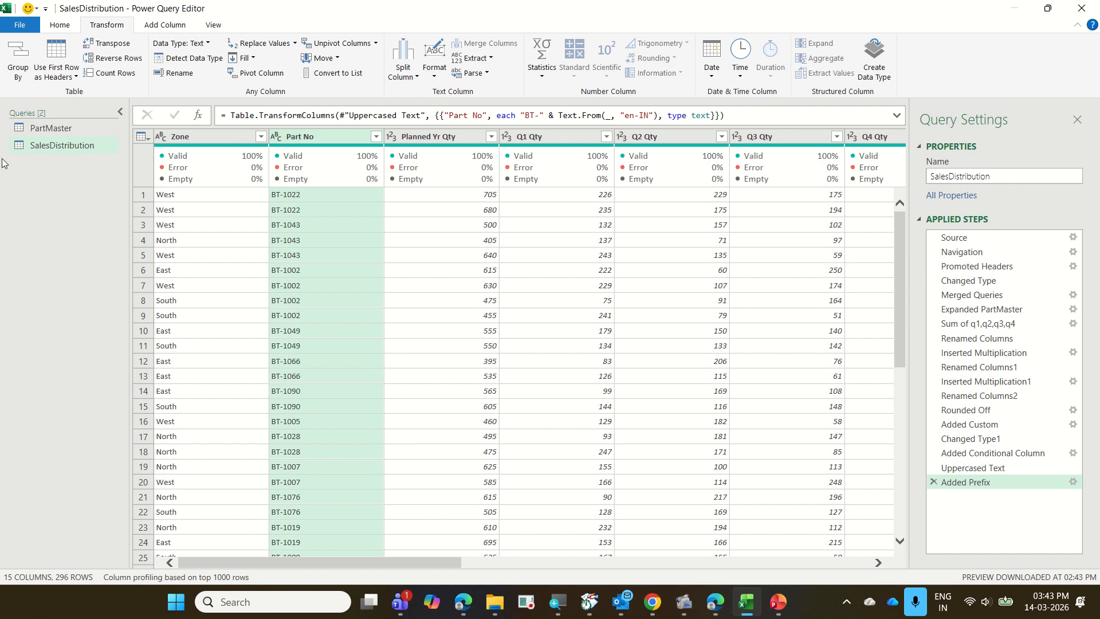
pyautogui.click(60, 24)
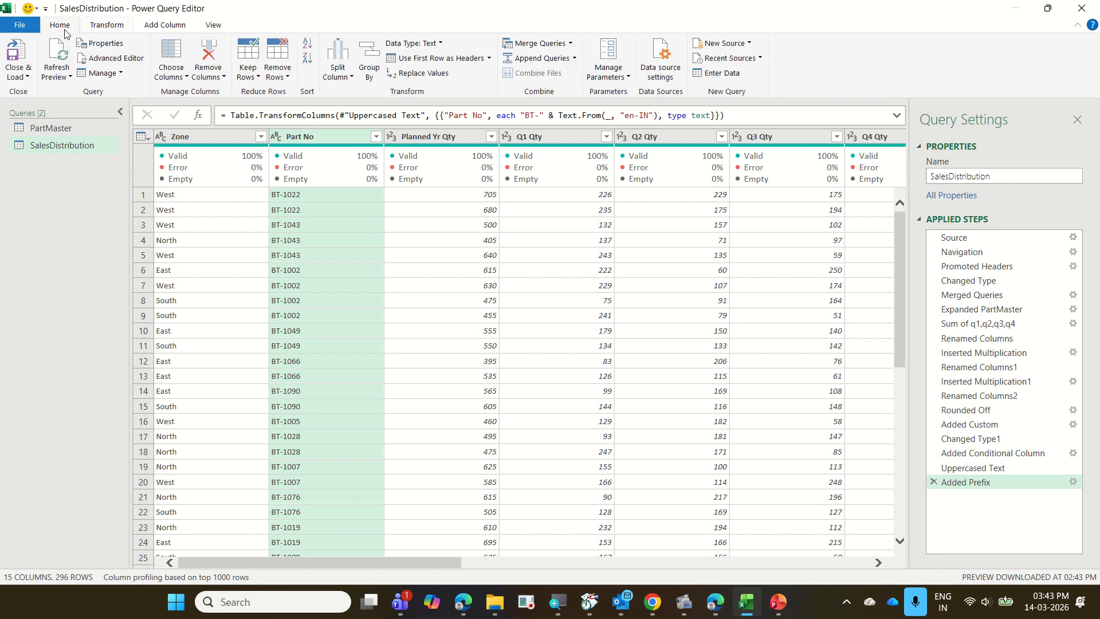
pyautogui.rightClick(304, 136)
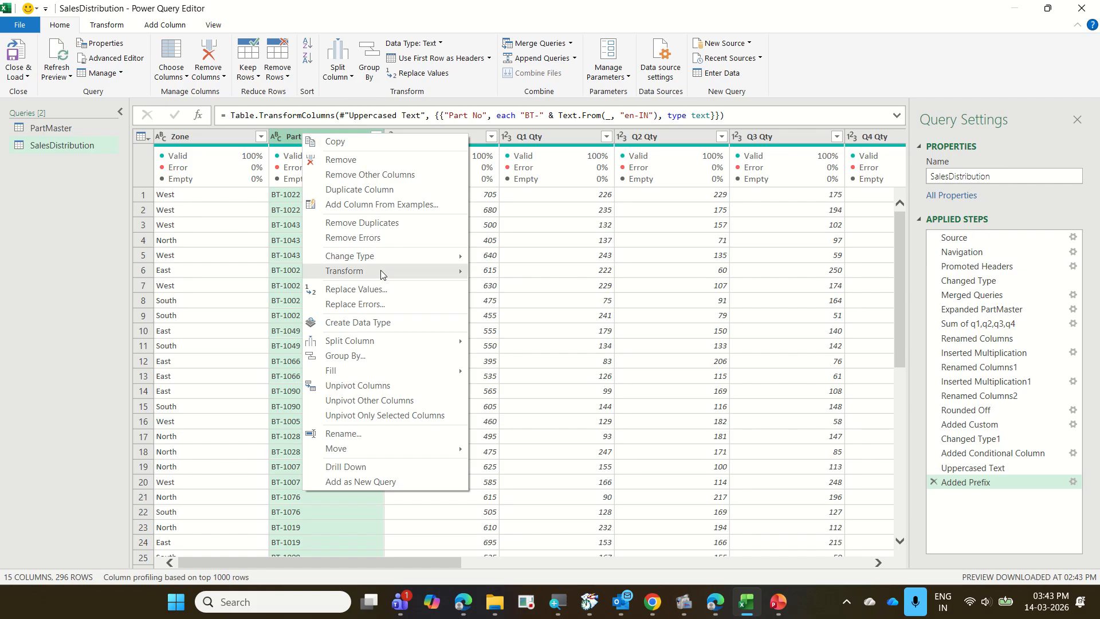
pyautogui.click(385, 289)
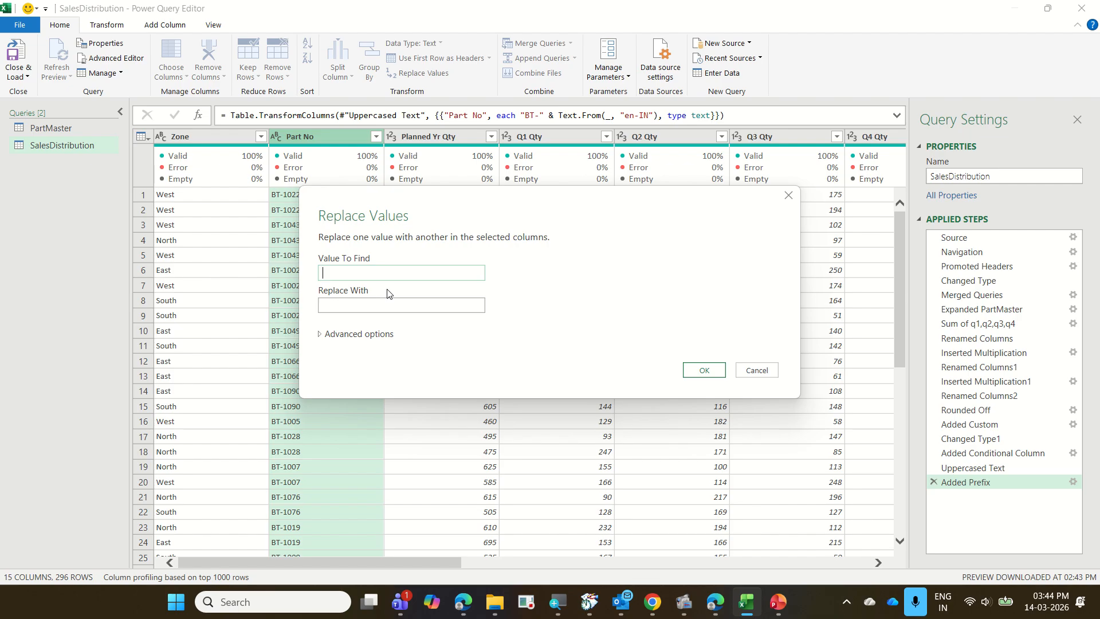
pyautogui.press('Escape')
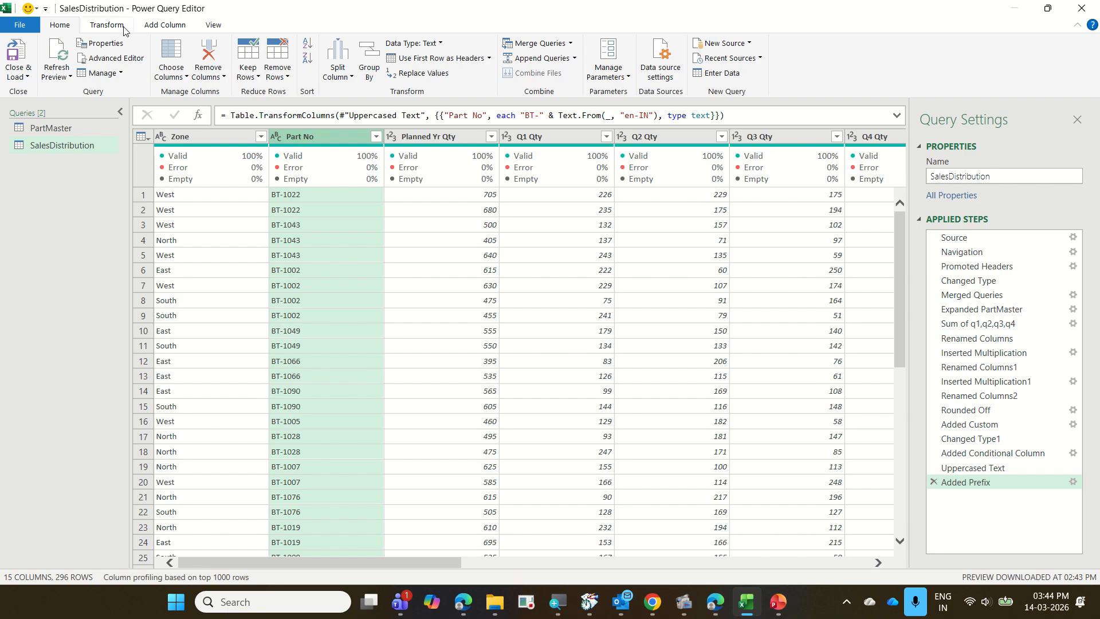
pyautogui.click(107, 25)
pyautogui.click(490, 59)
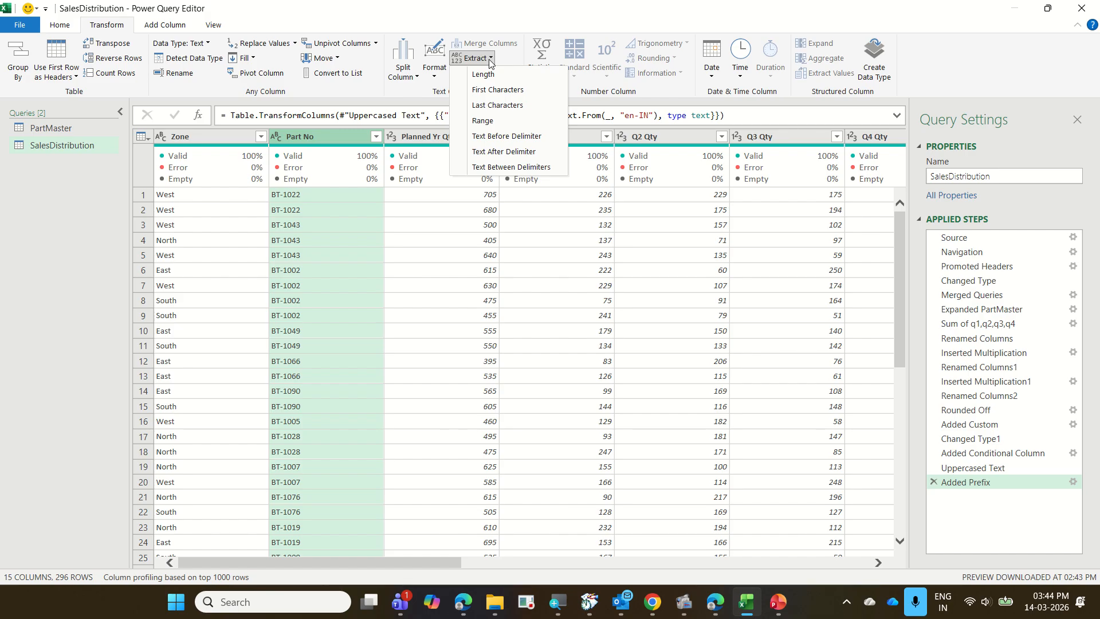
pyautogui.click(280, 136)
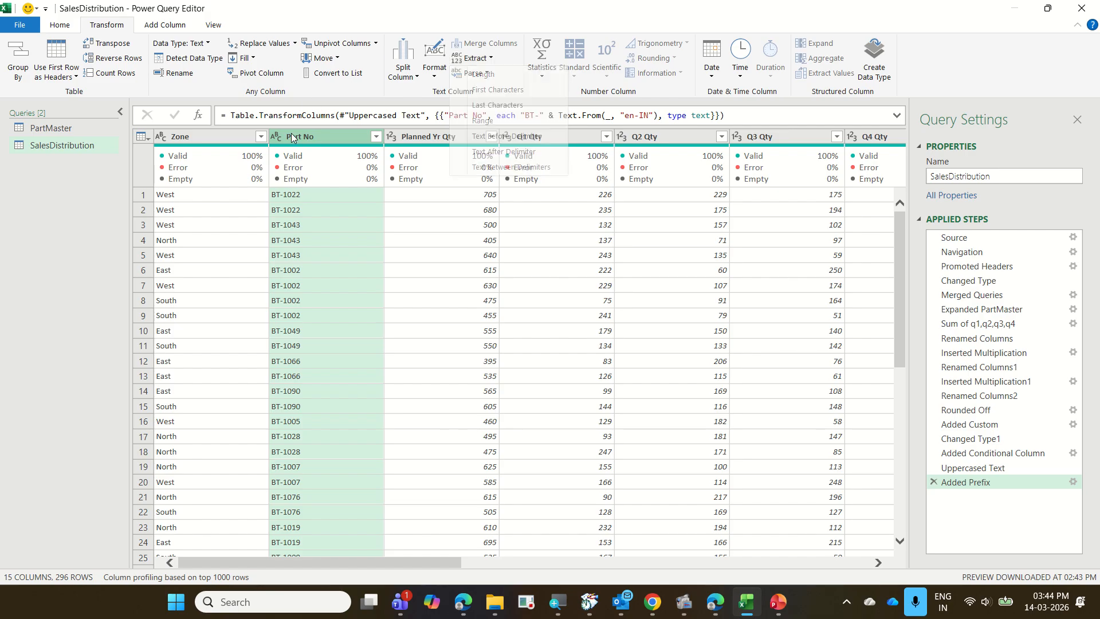
pyautogui.click(281, 136)
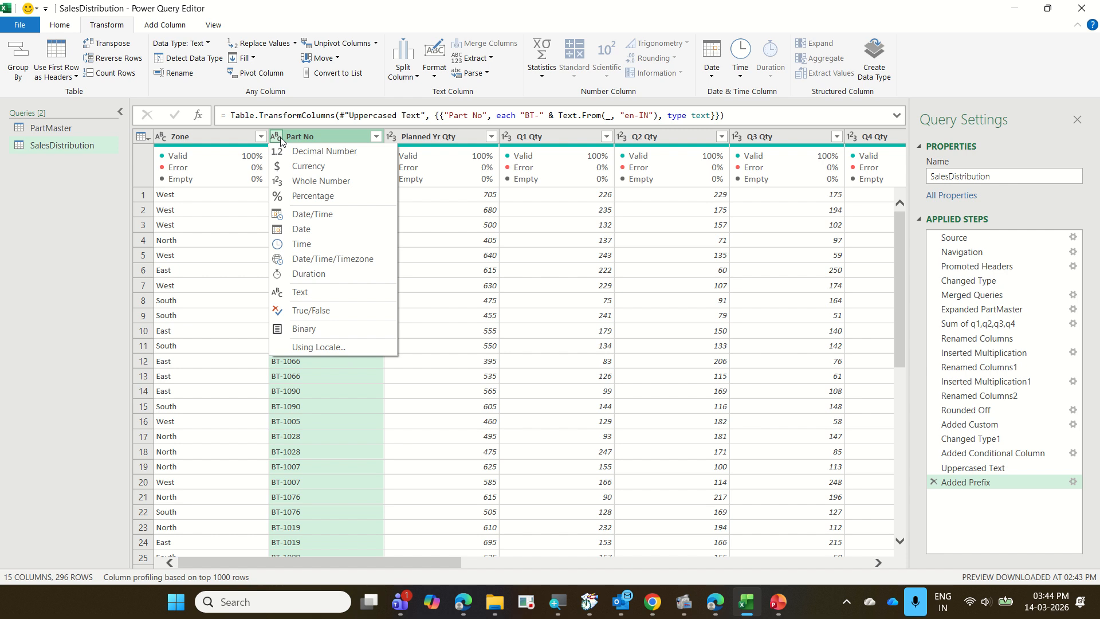
pyautogui.click(281, 139)
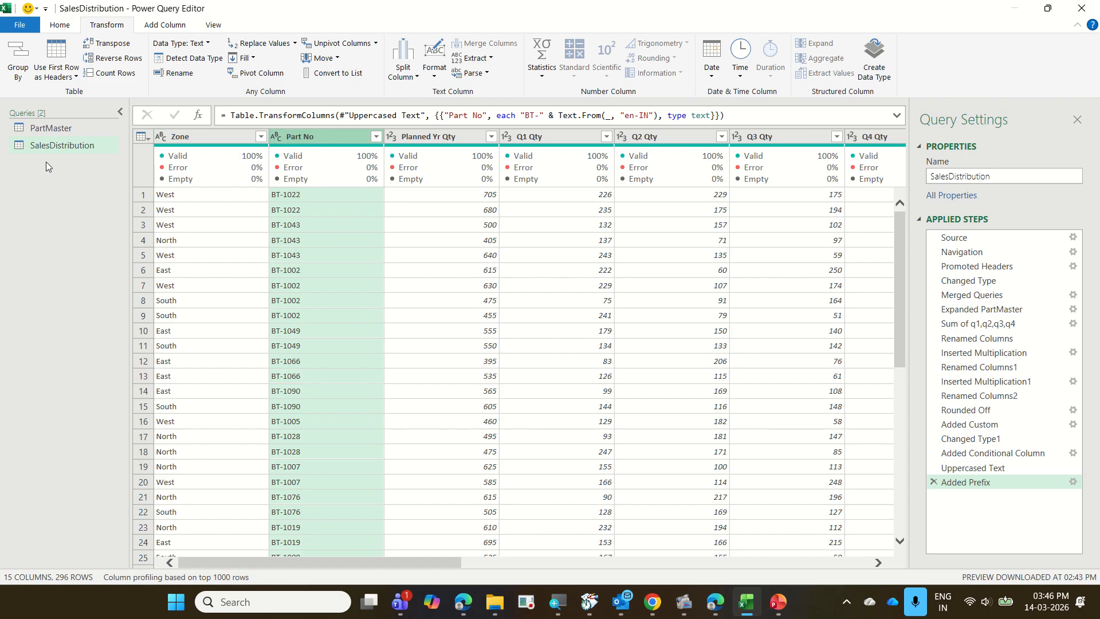
# Close the query editor and load the PartMaster and SalesDistribution queries to the workbook as connections only.
pyautogui.click(60, 25)
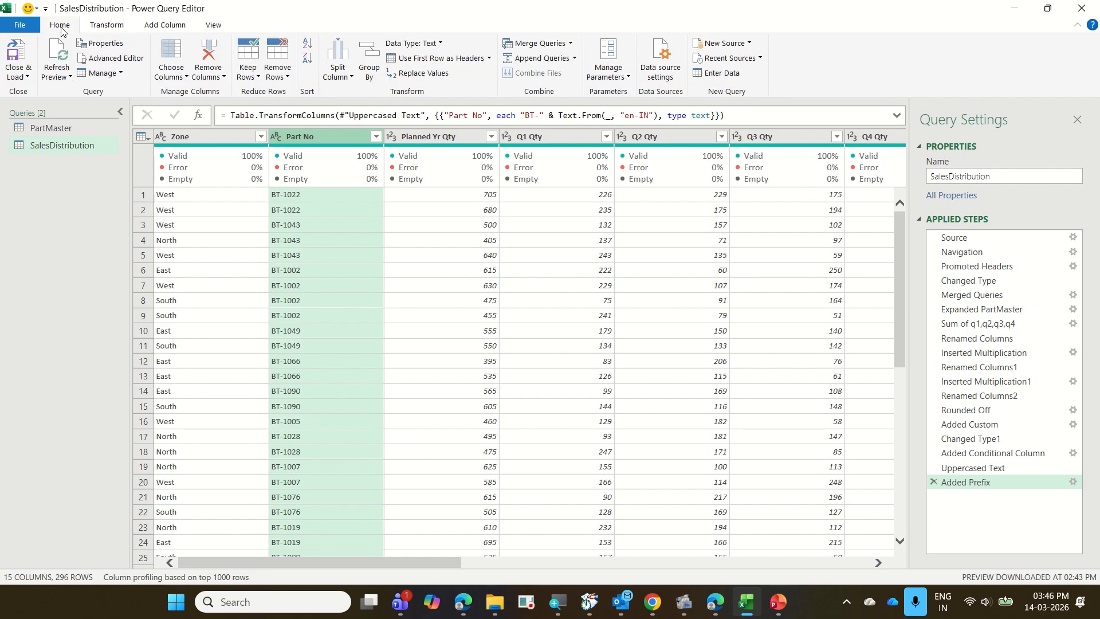
pyautogui.click(29, 79)
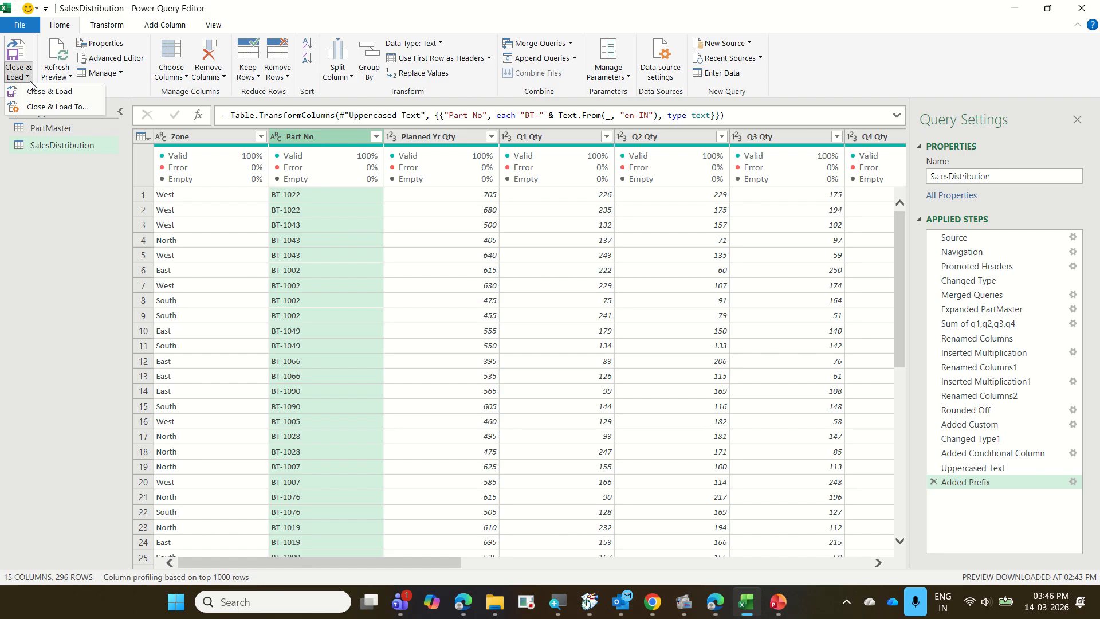
pyautogui.click(67, 108)
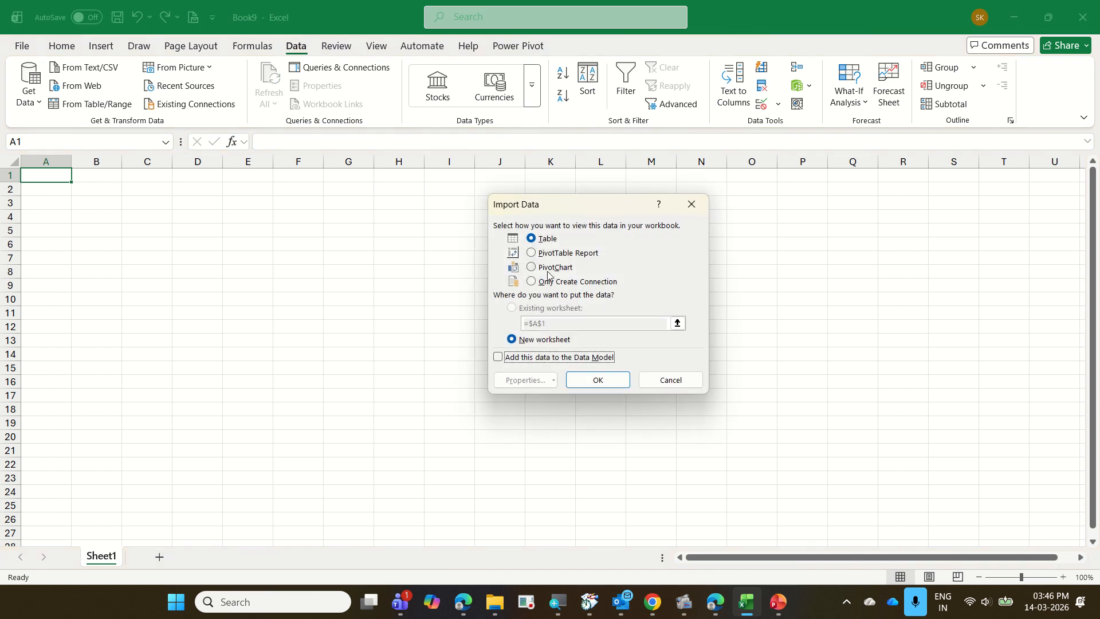
pyautogui.click(559, 282)
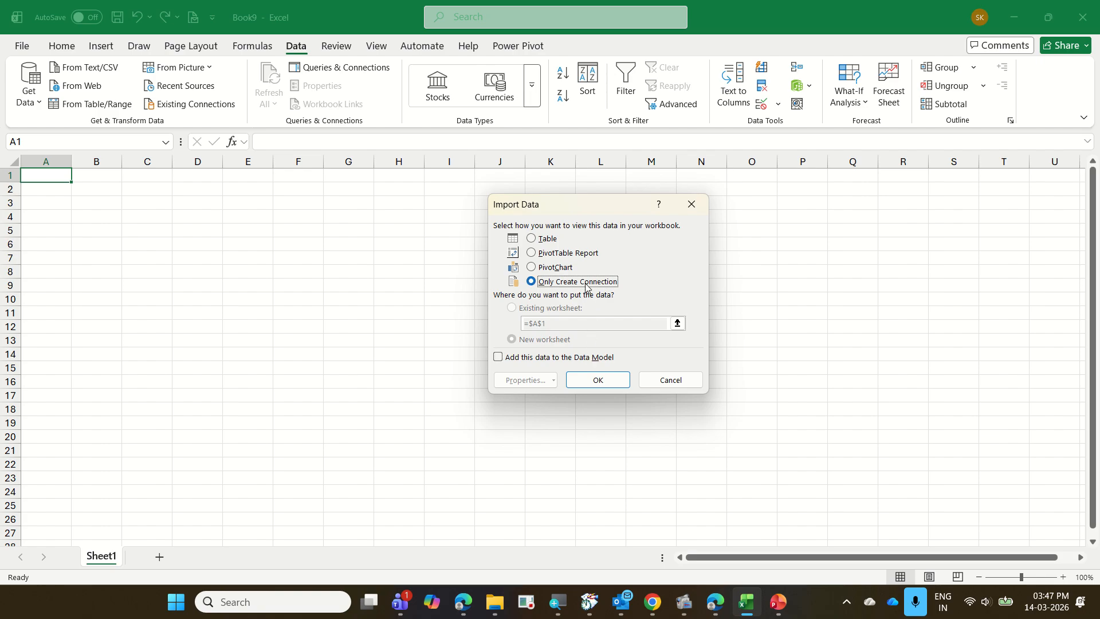
pyautogui.click(600, 381)
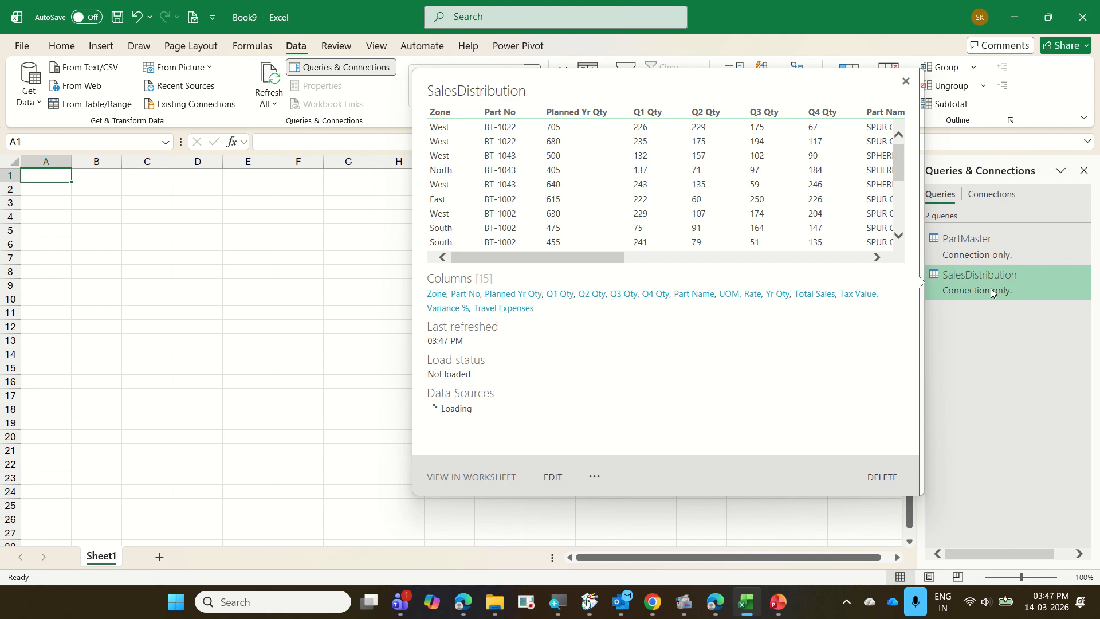
# Change the SalesDistribution query's load settings to add its data to the Data Model, keeping it connection-only.
pyautogui.rightClick(991, 289)
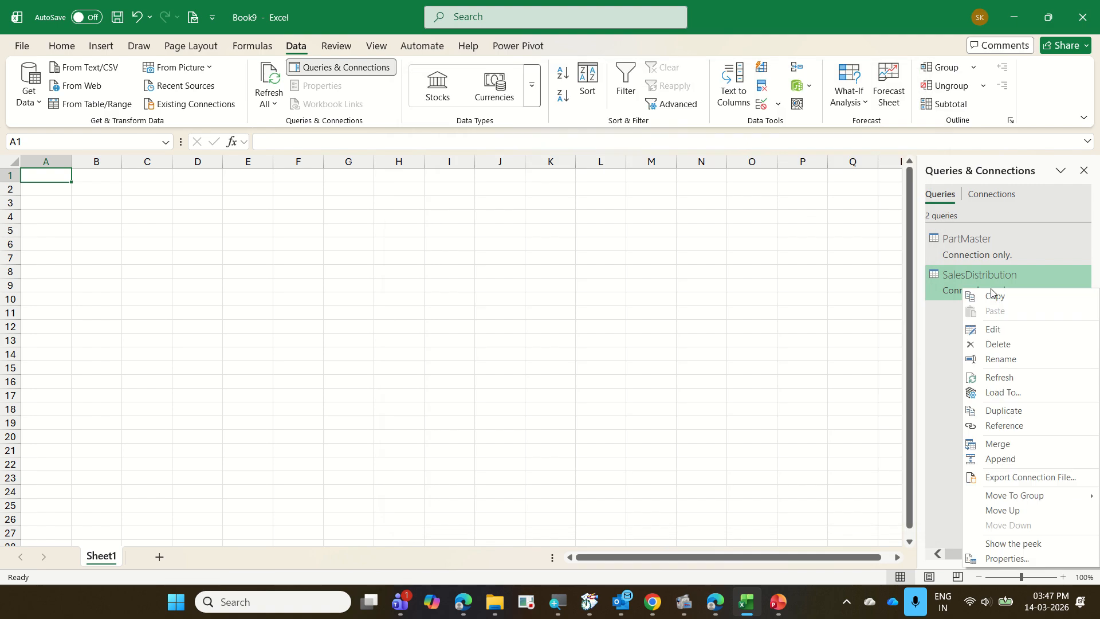
pyautogui.click(1012, 392)
pyautogui.click(543, 355)
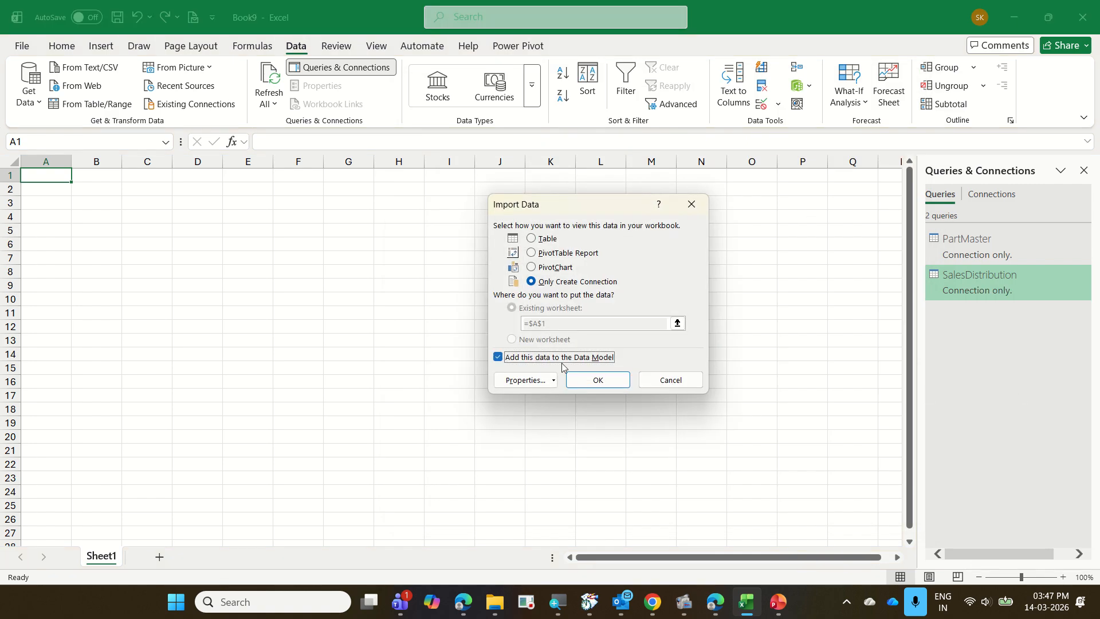
pyautogui.click(584, 375)
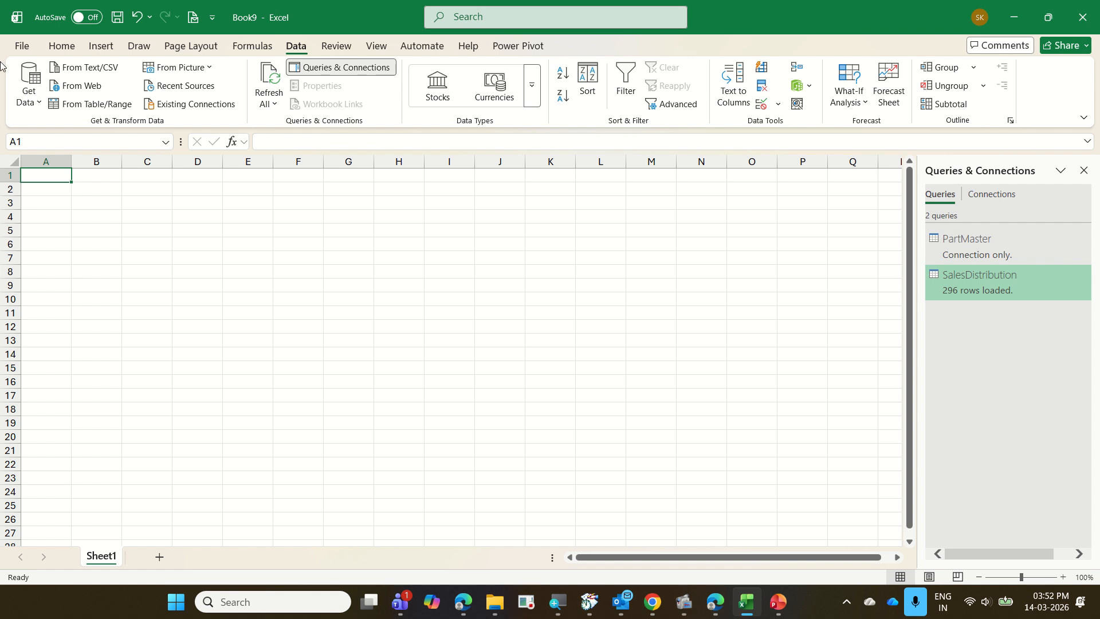
# Save the workbook as "15 PartsSalesTracker with PQ" in the "2026-03-13 Bonfiglioli Excel" folder, and close it.
pyautogui.click(14, 47)
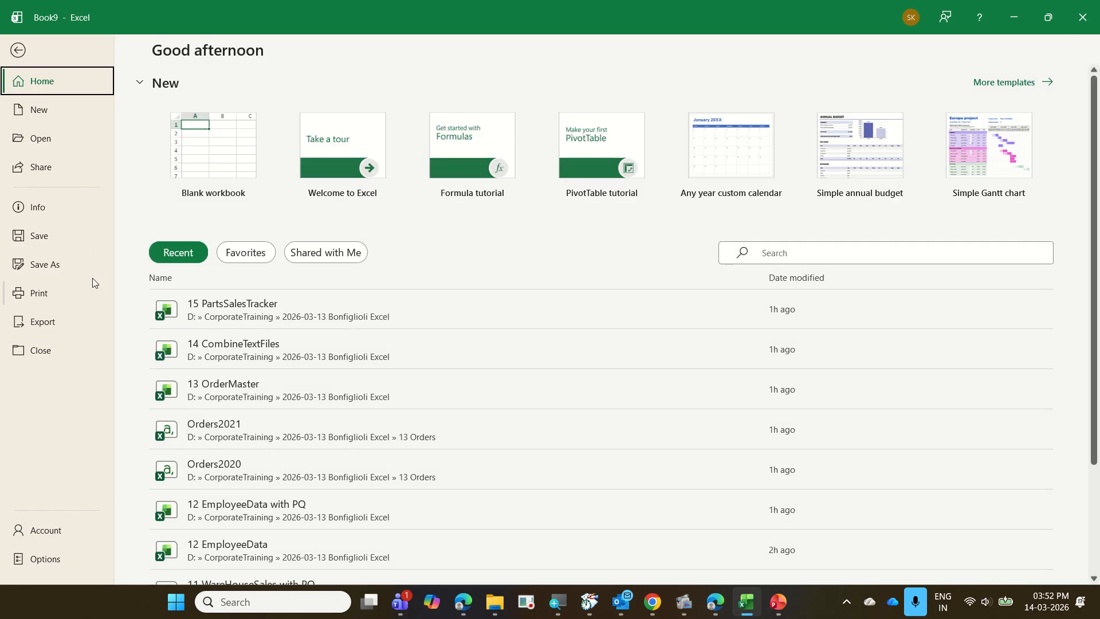
pyautogui.click(75, 272)
pyautogui.click(220, 342)
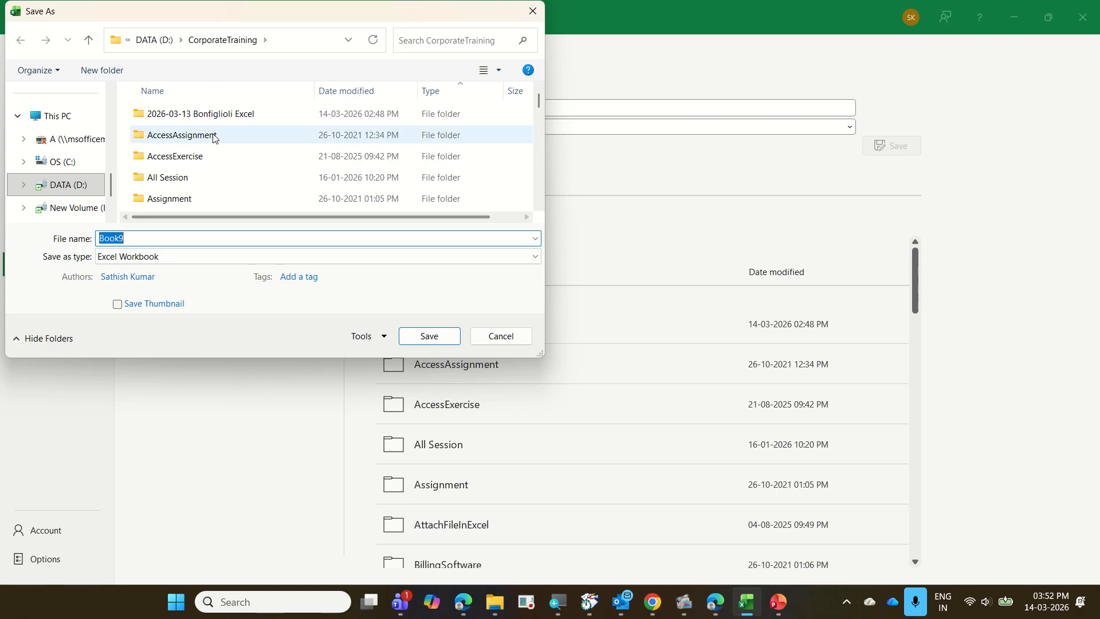
pyautogui.doubleClick(218, 112)
pyautogui.scroll(-6, 217, 167)
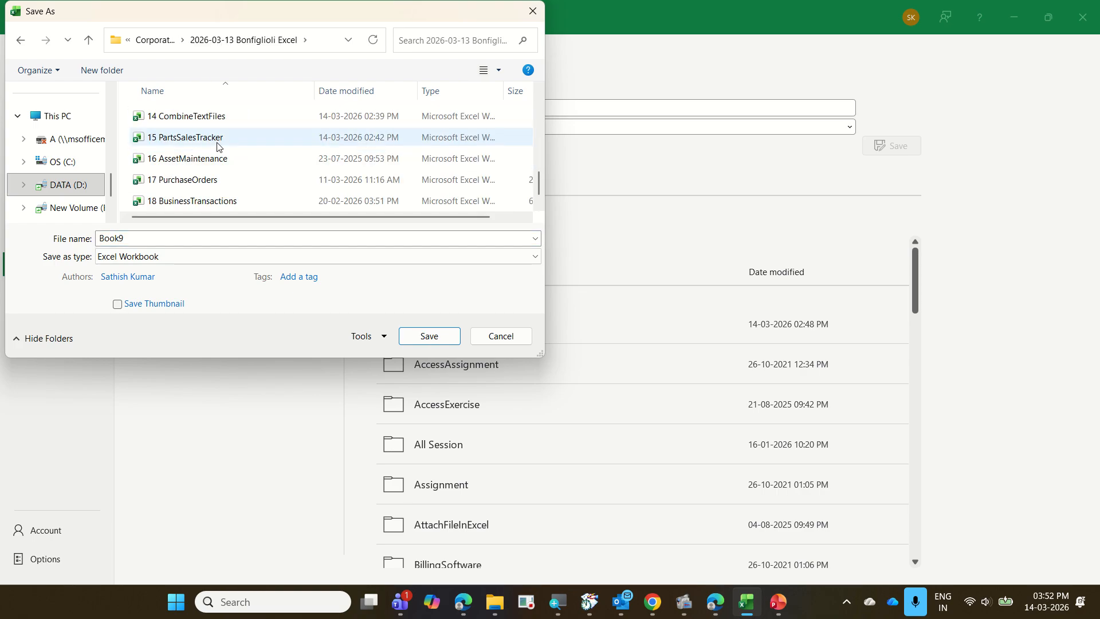
pyautogui.click(220, 139)
pyautogui.click(223, 240)
pyautogui.click(223, 241)
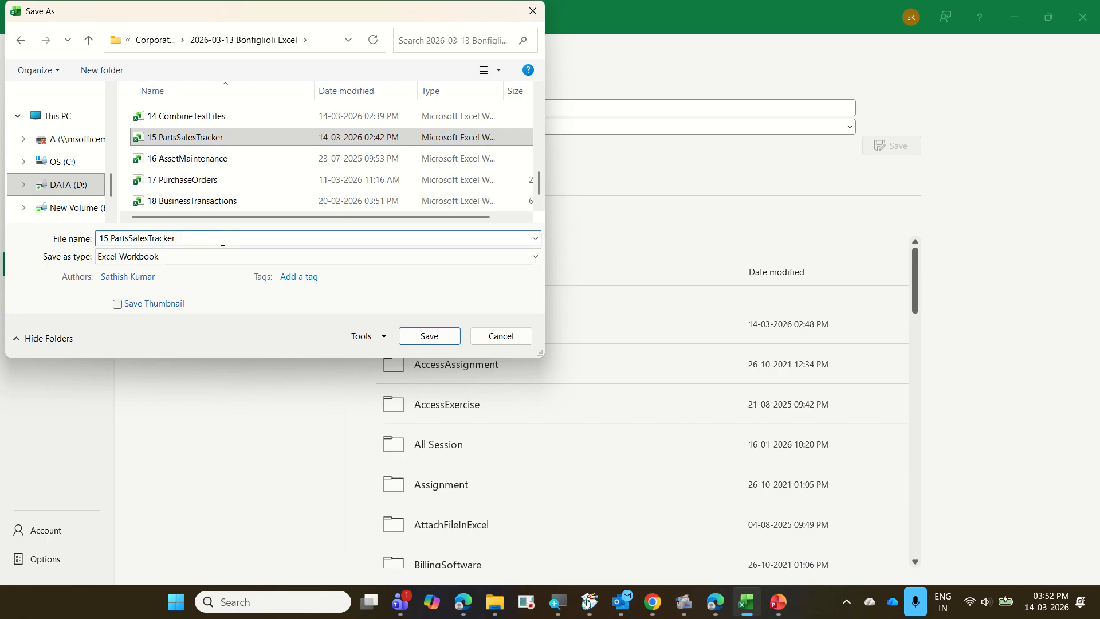
pyautogui.write('with ')
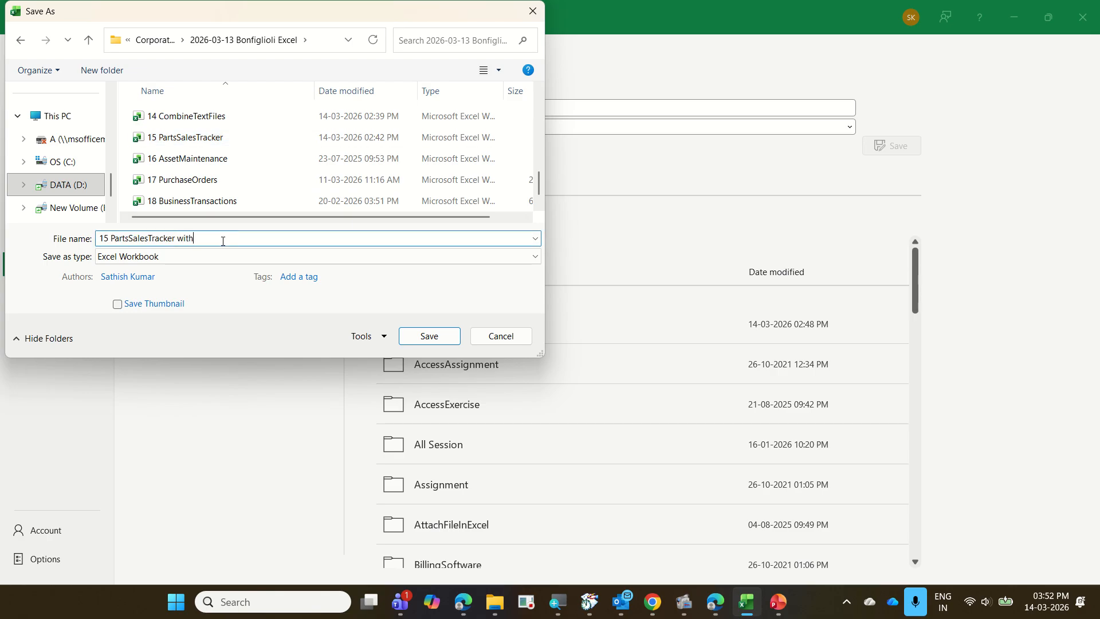
pyautogui.write('PQ')
pyautogui.press('Return')
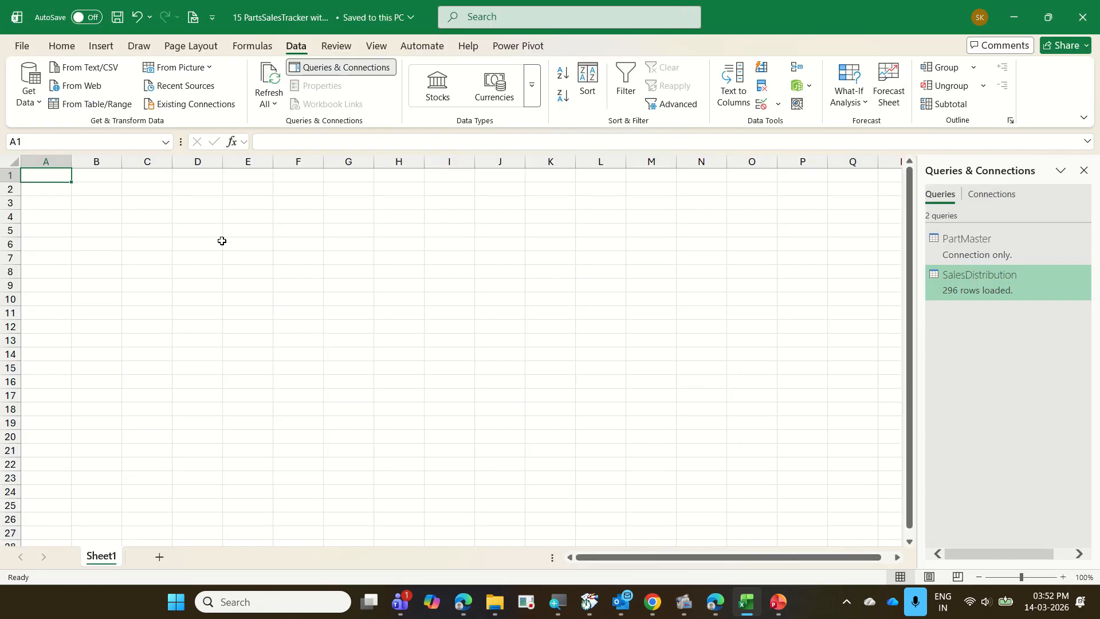
pyautogui.hotkey('ctrl', 'w')
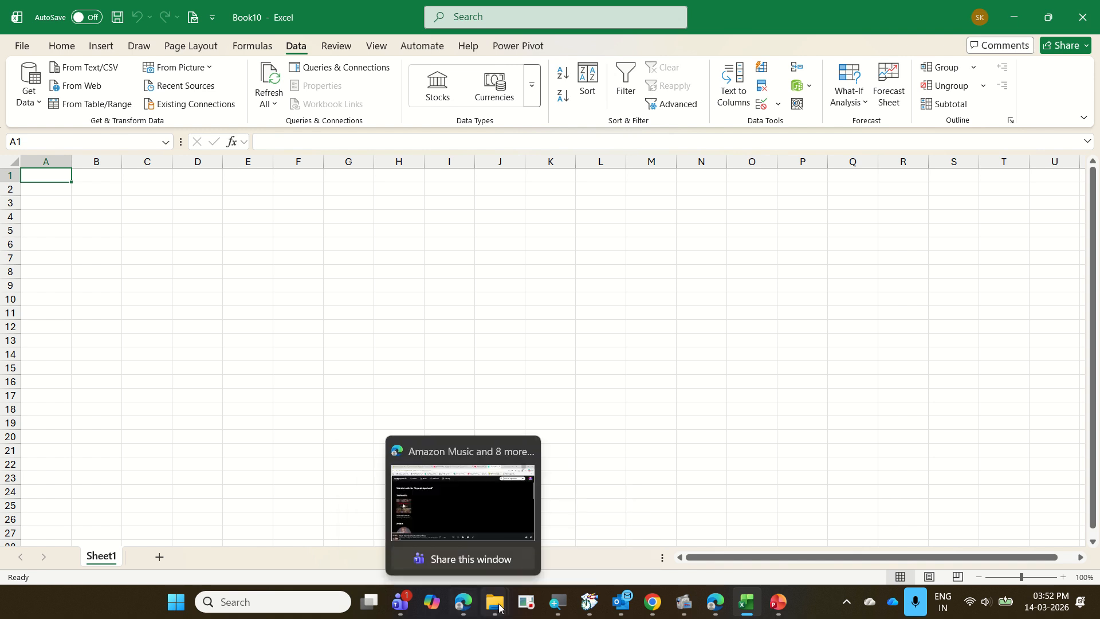
# Switch to File Explorer, open the "14 AssetMaintenance" presentation from the Completed folder in PowerPoint, and show its first slide full screen.
pyautogui.click(434, 492)
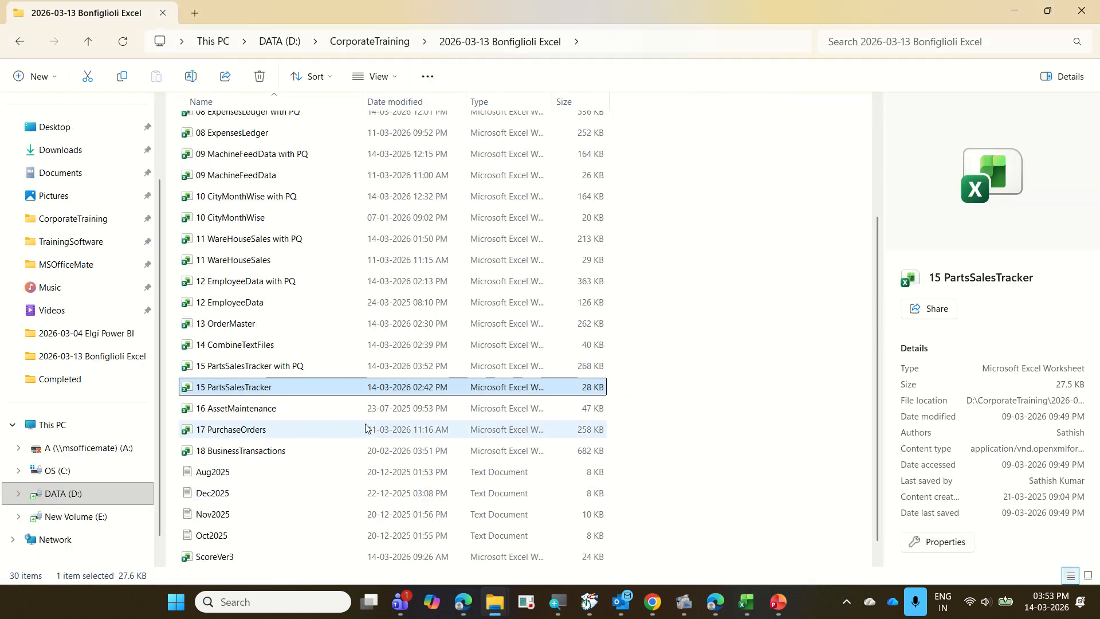
pyautogui.scroll(-1, 362, 425)
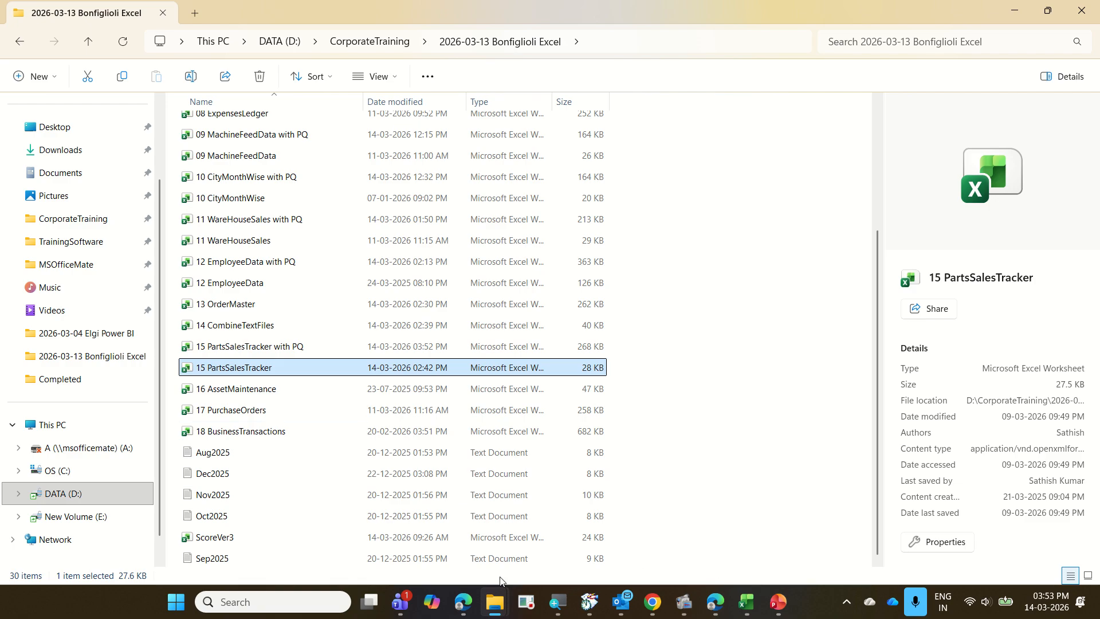
pyautogui.moveTo(491, 602)
pyautogui.click(571, 499)
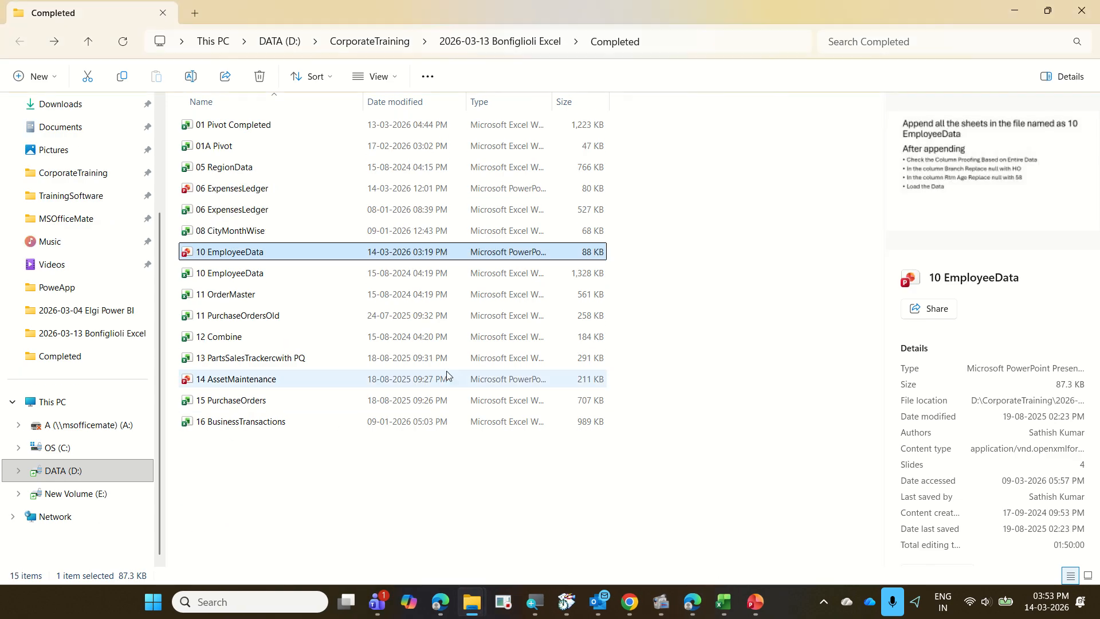
pyautogui.doubleClick(313, 378)
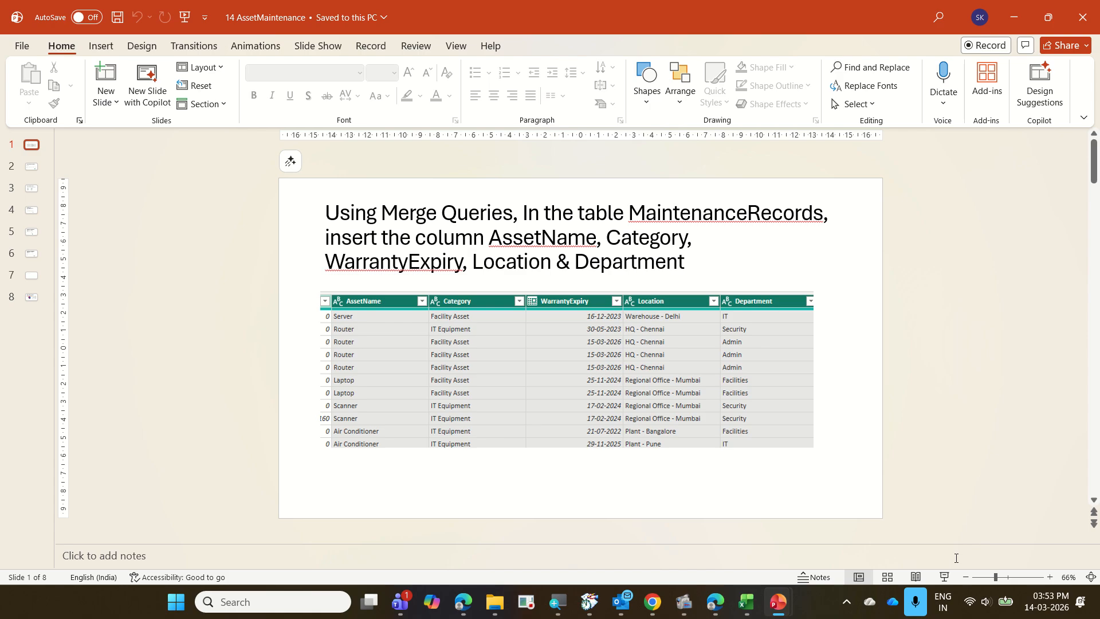
pyautogui.click(944, 577)
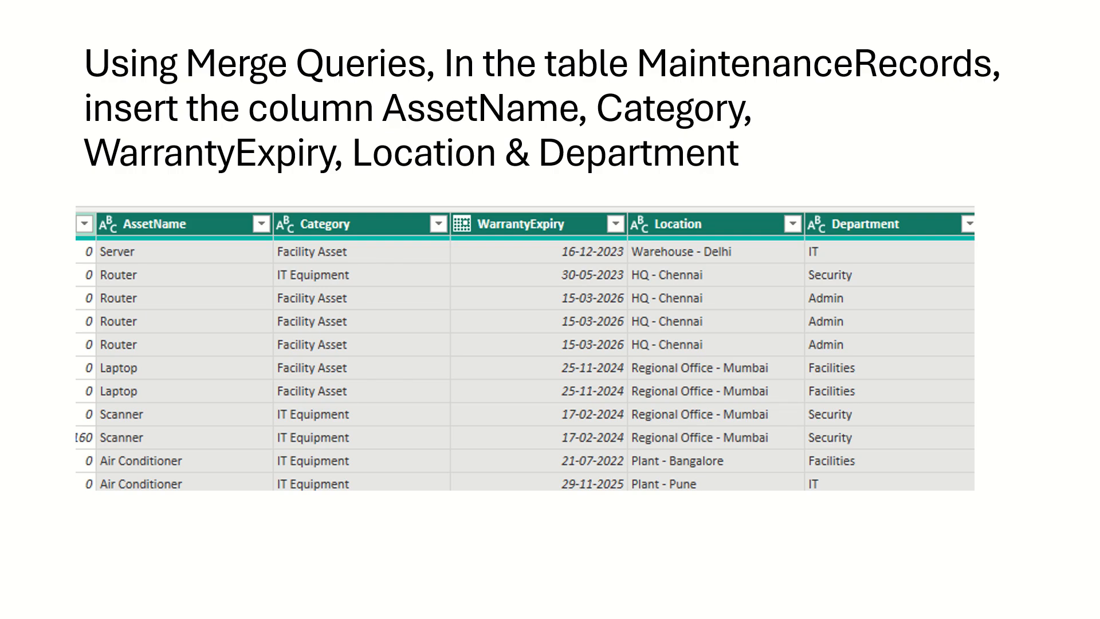
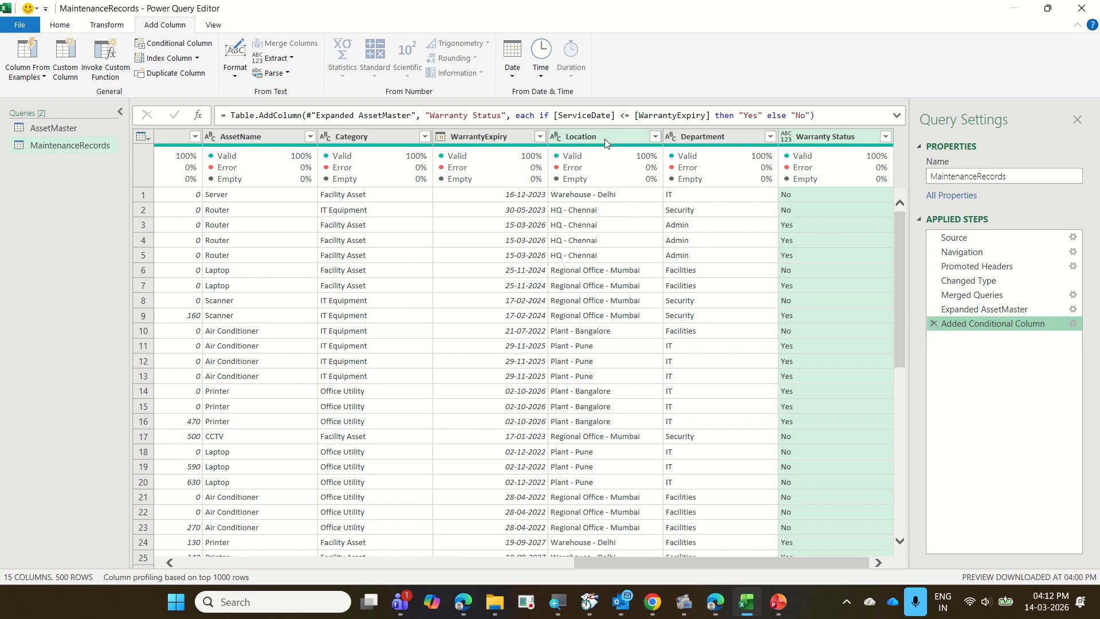
# Transform the Location column of MaintenanceRecords to keep only the text after the delimiter "- ".
pyautogui.click(605, 138)
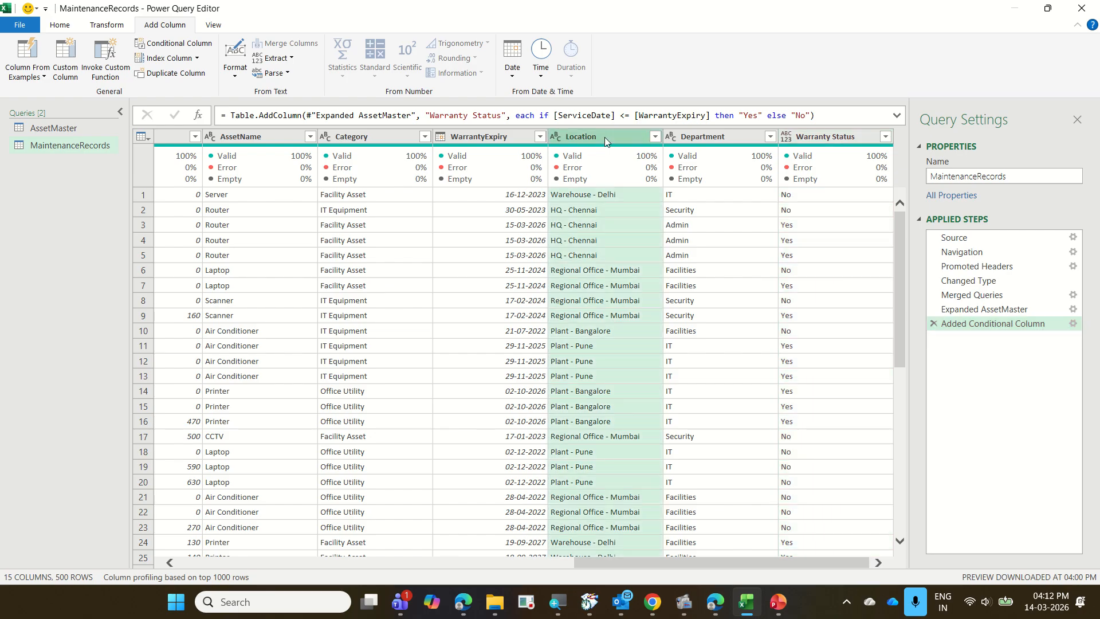
pyautogui.click(105, 26)
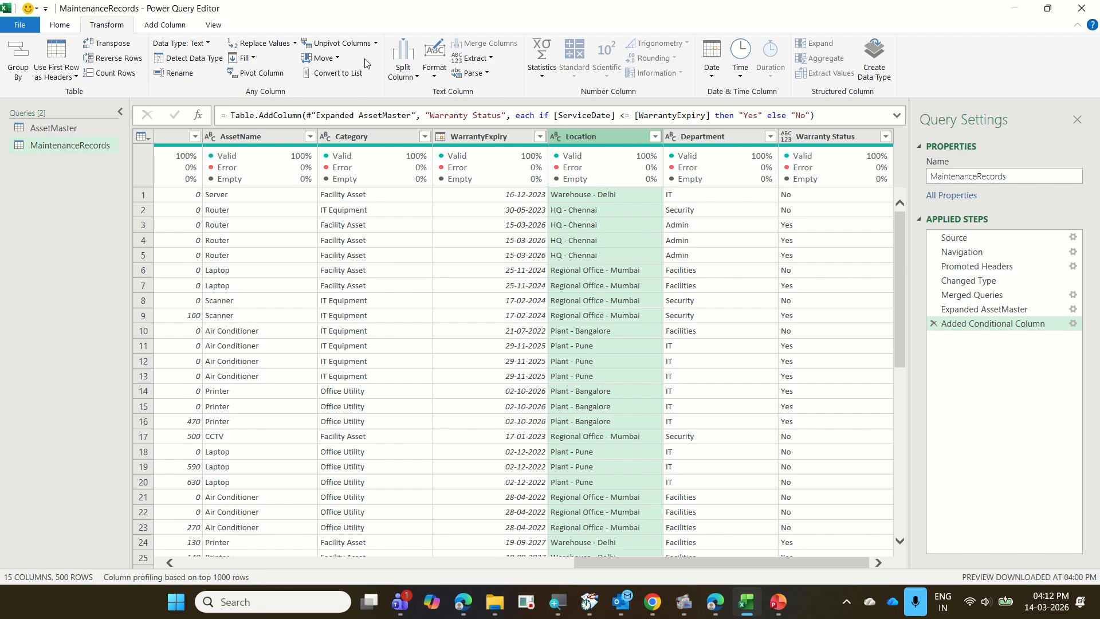
pyautogui.click(490, 59)
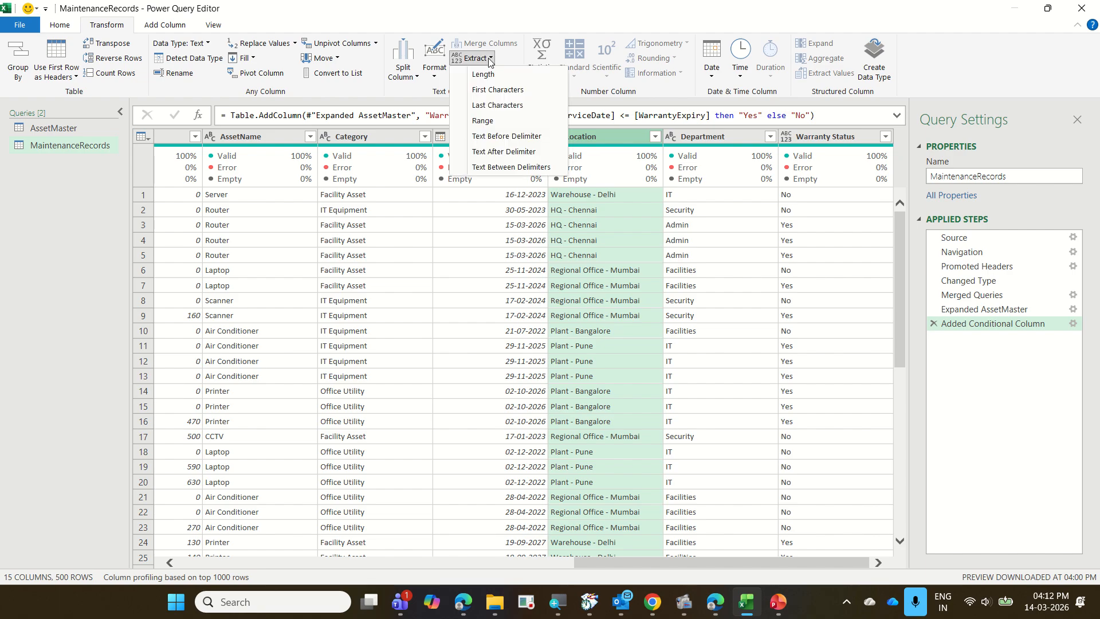
pyautogui.click(527, 150)
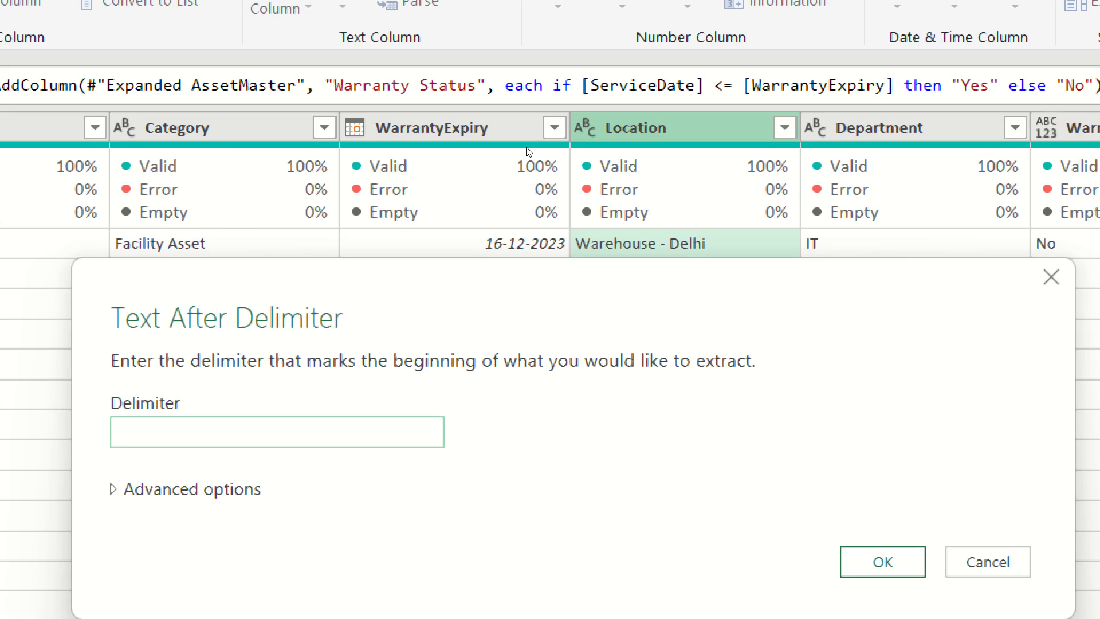
pyautogui.write('-')
pyautogui.press('Return')
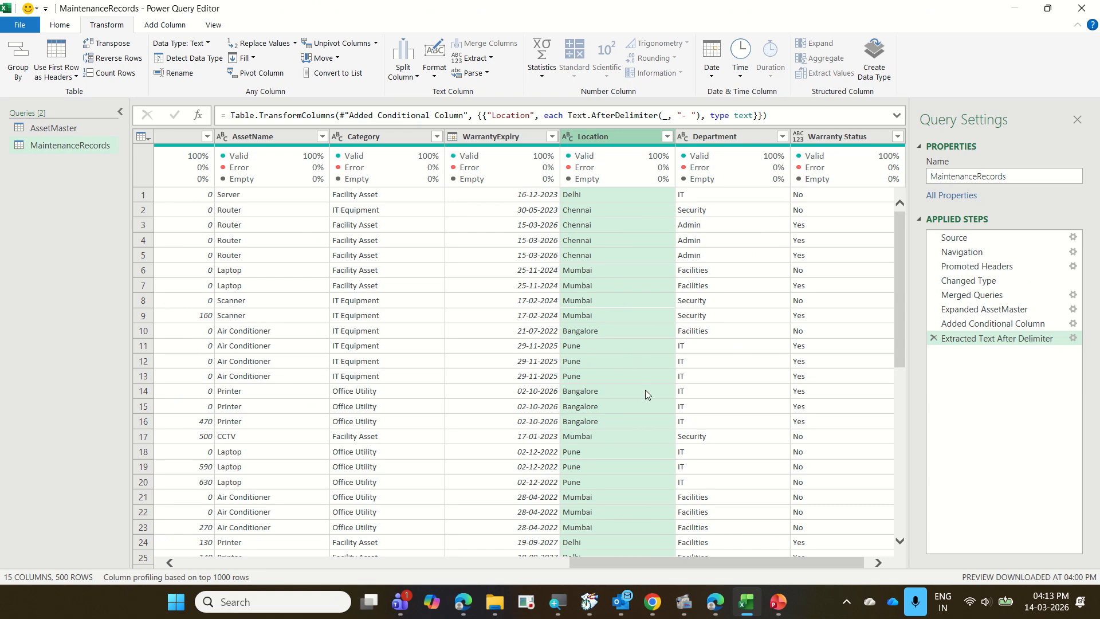
# Switch to the "14 AssetMaintenance" presentation and review the Location and "Add another column" slides full screen.
pyautogui.moveTo(780, 602)
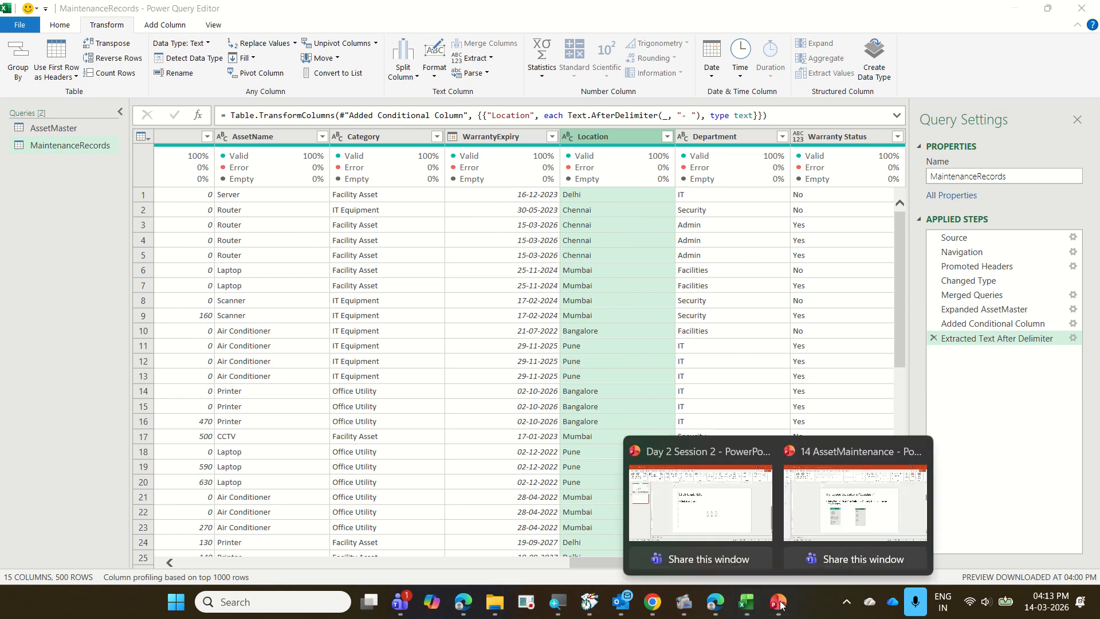
pyautogui.click(834, 532)
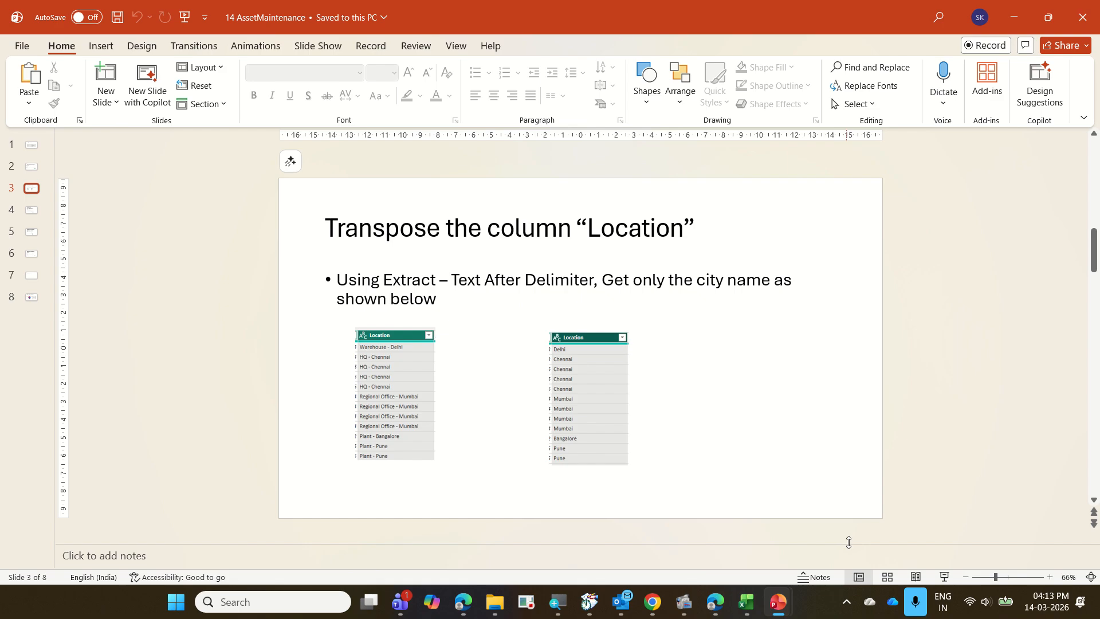
pyautogui.click(945, 577)
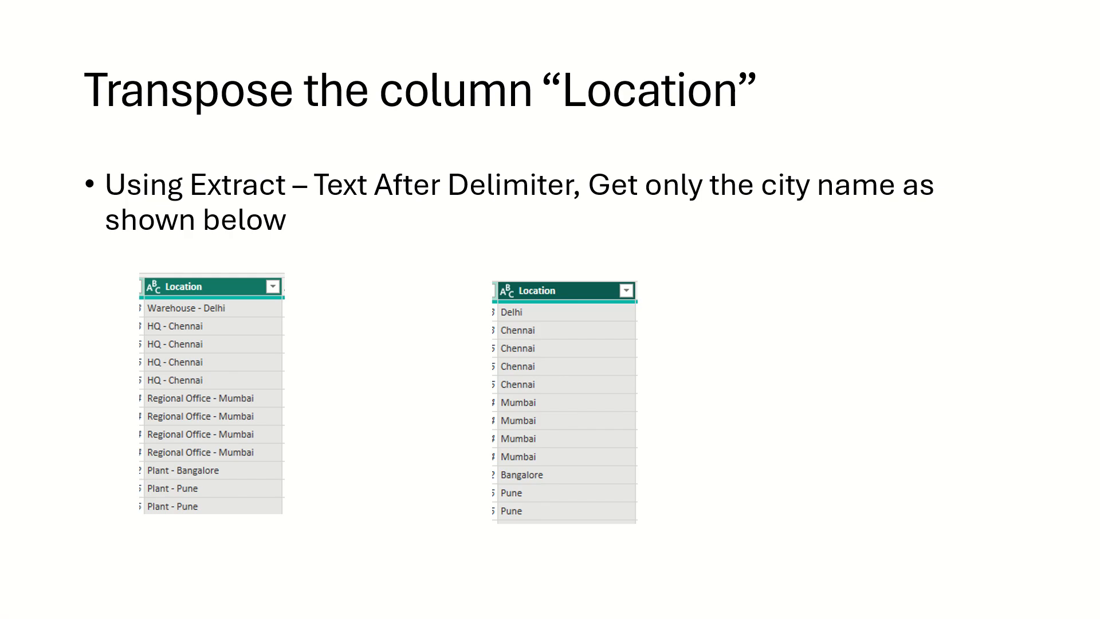
pyautogui.press('Right')
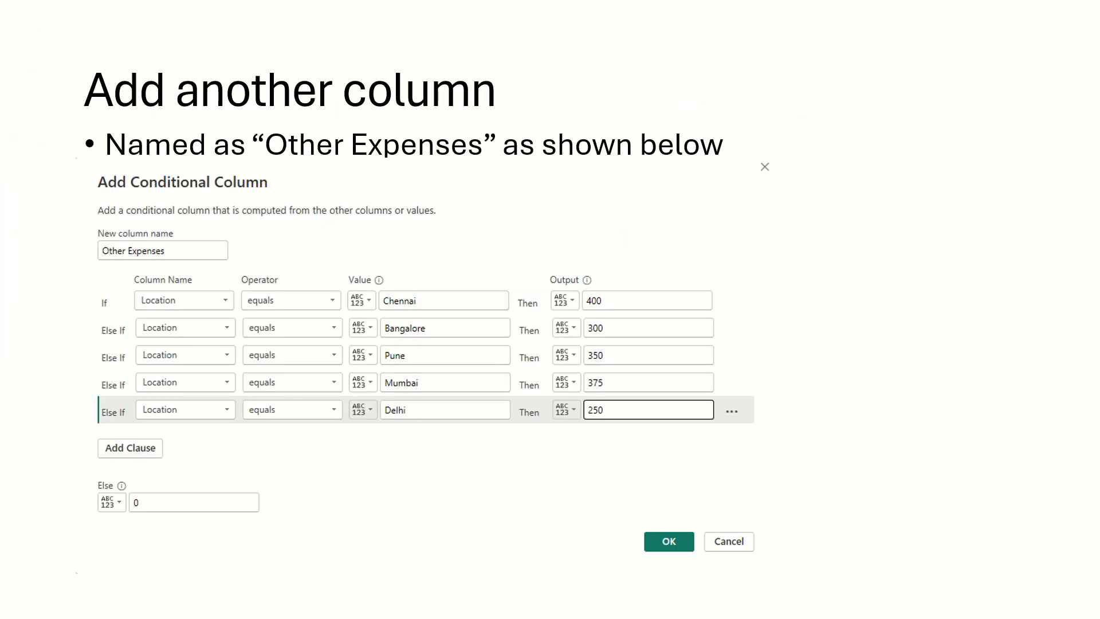
pyautogui.press('Escape')
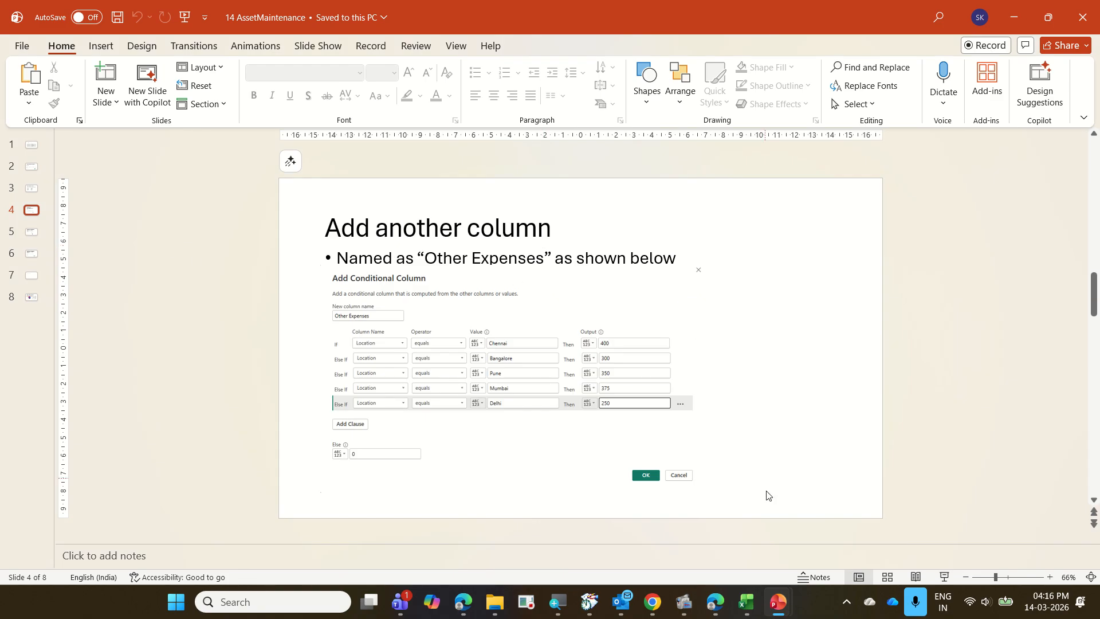
# Return to the Power Query Editor and start a conditional column named "Other Expenses" in MaintenanceRecords.
pyautogui.moveTo(746, 604)
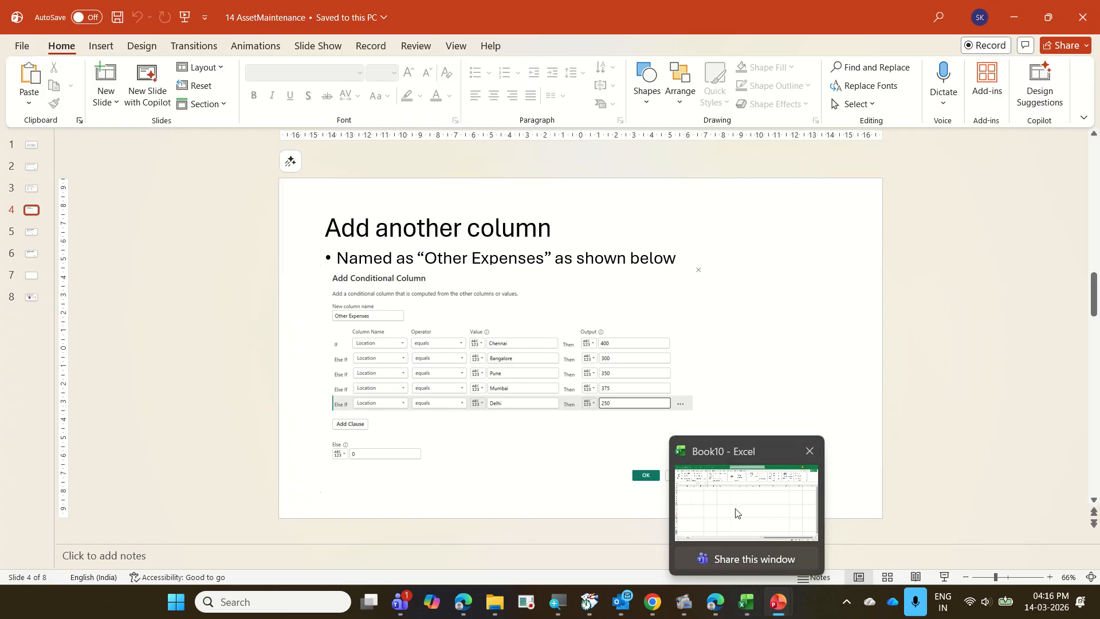
pyautogui.click(735, 513)
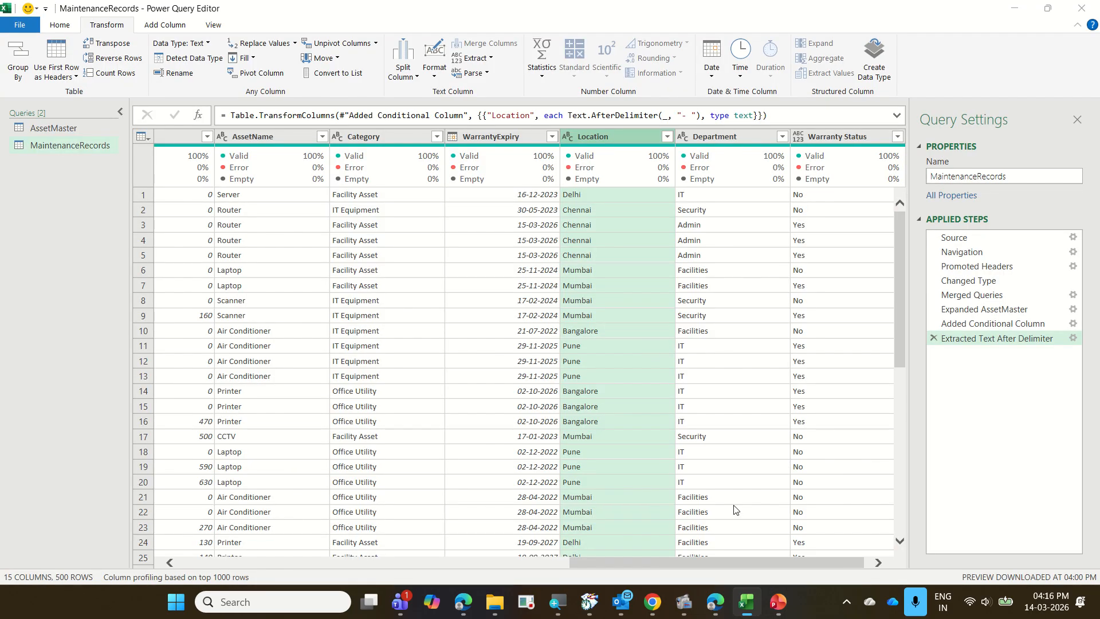
pyautogui.click(163, 25)
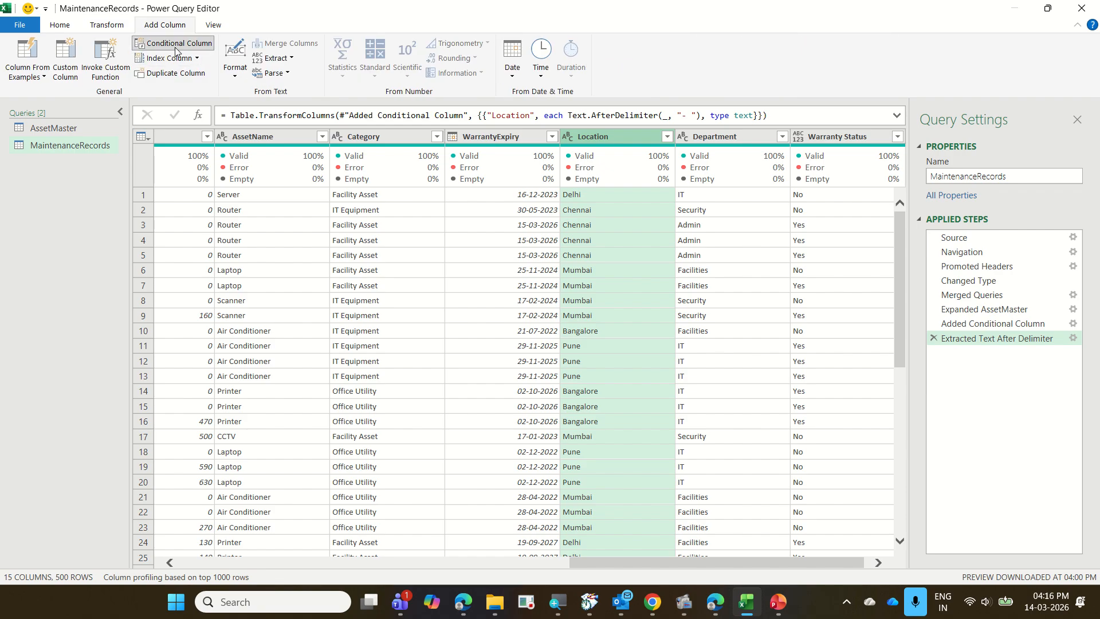
pyautogui.click(175, 46)
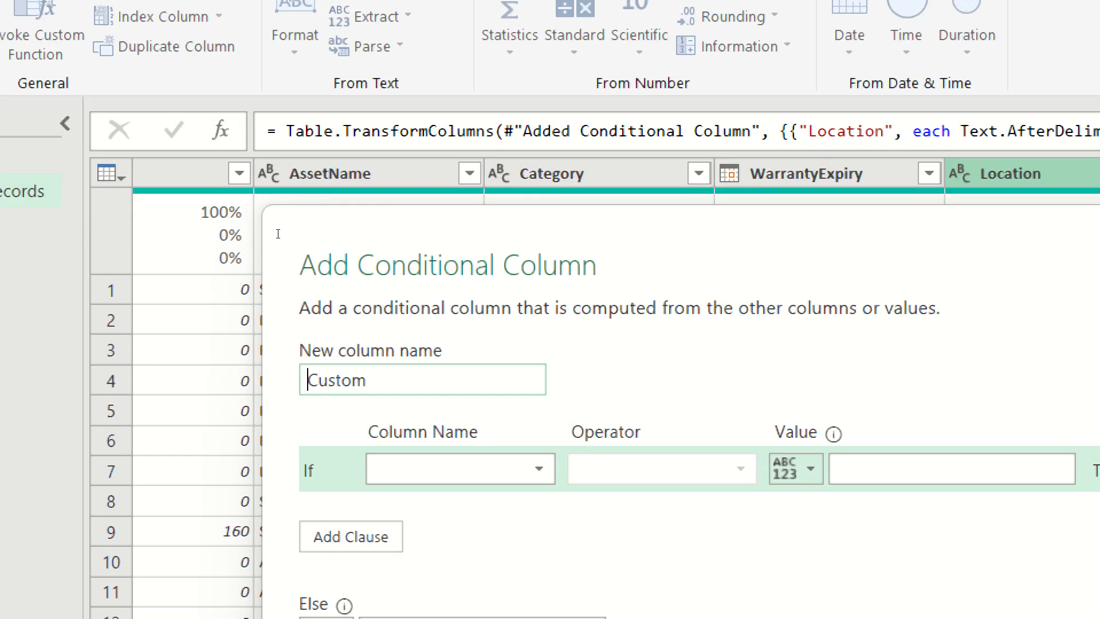
pyautogui.hotkey('ctrl', 'a')
pyautogui.write('Other Exe')
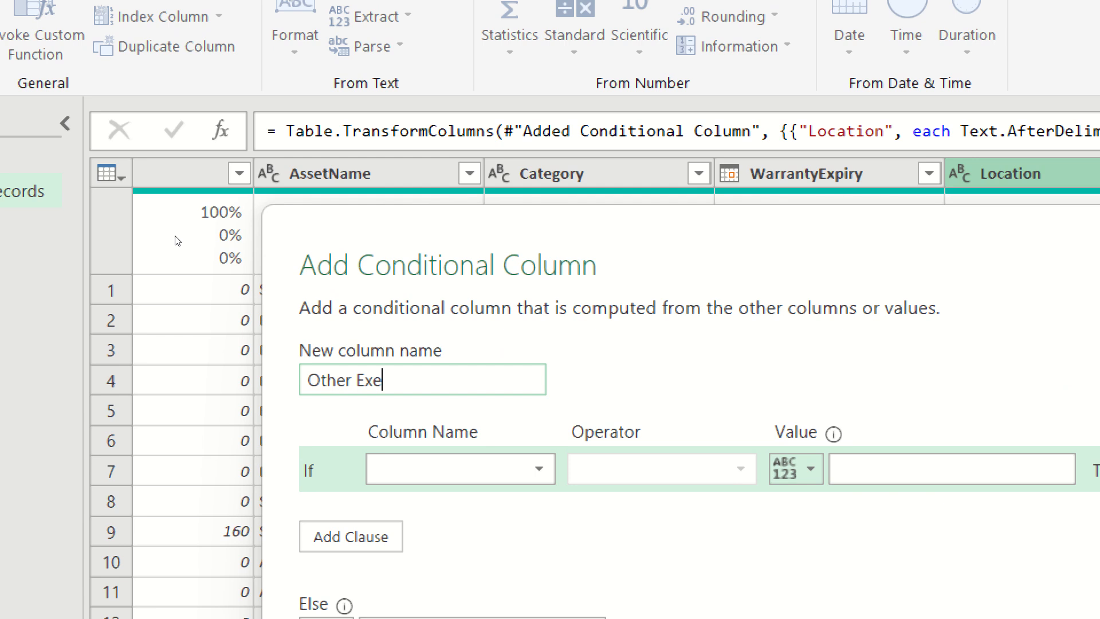
pyautogui.press('BackSpace')
pyautogui.write('rens')
pyautogui.press('BackSpace')
pyautogui.press('BackSpace')
pyautogui.press('BackSpace')
pyautogui.press('BackSpace')
pyautogui.write('penses')
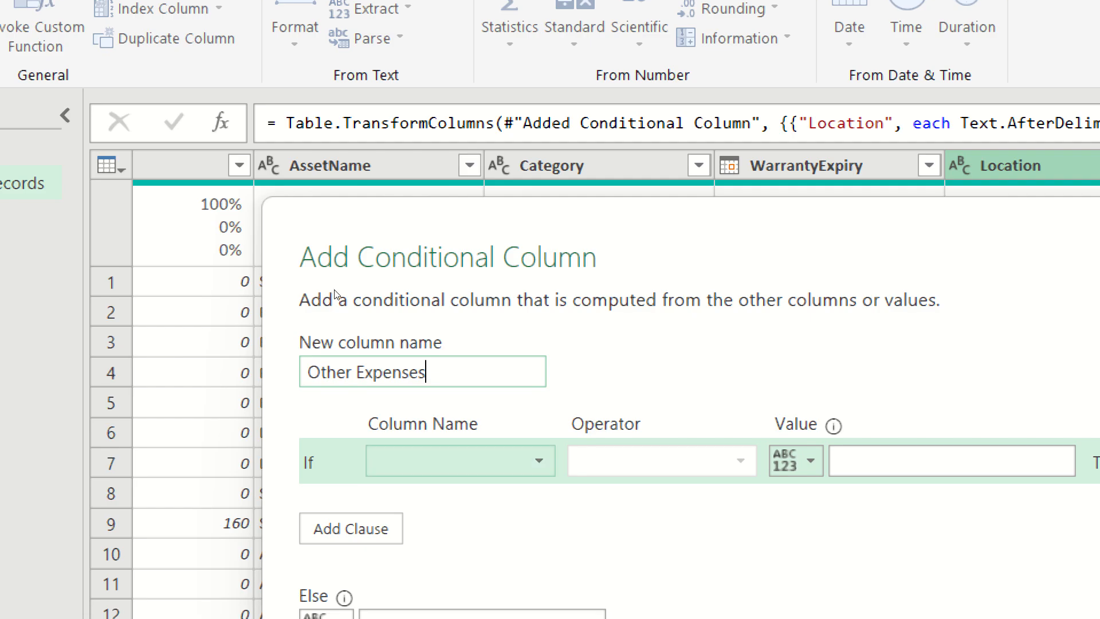
# Define the first condition so that Location equals Chennai outputs 400.
pyautogui.click(461, 461)
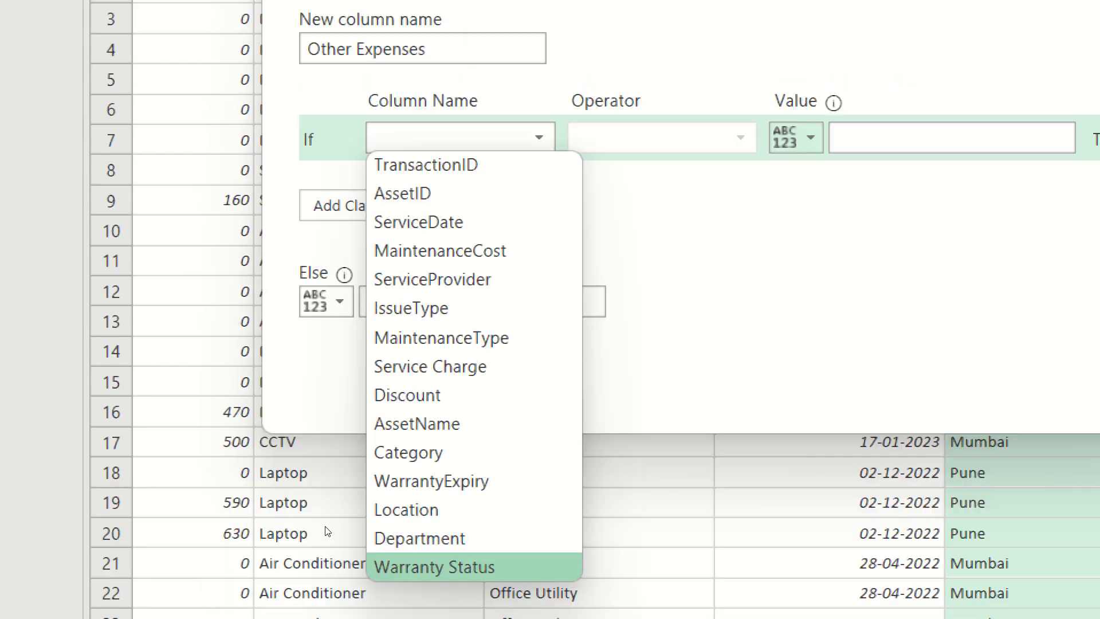
pyautogui.press('Up')
pyautogui.press('Up')
pyautogui.press('Return')
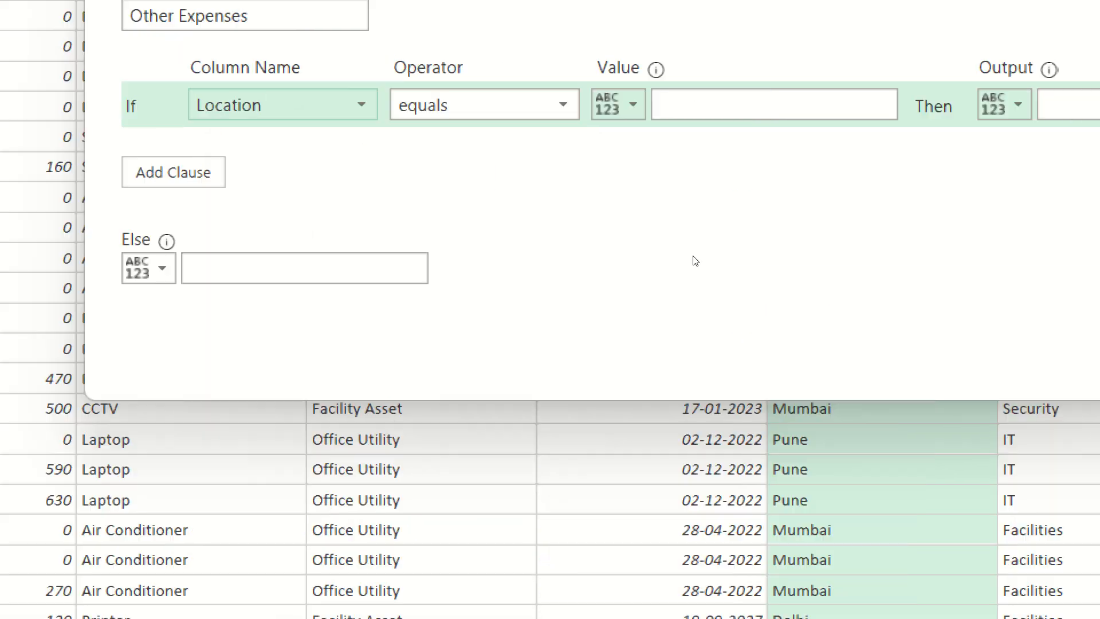
pyautogui.click(802, 105)
pyautogui.write('C')
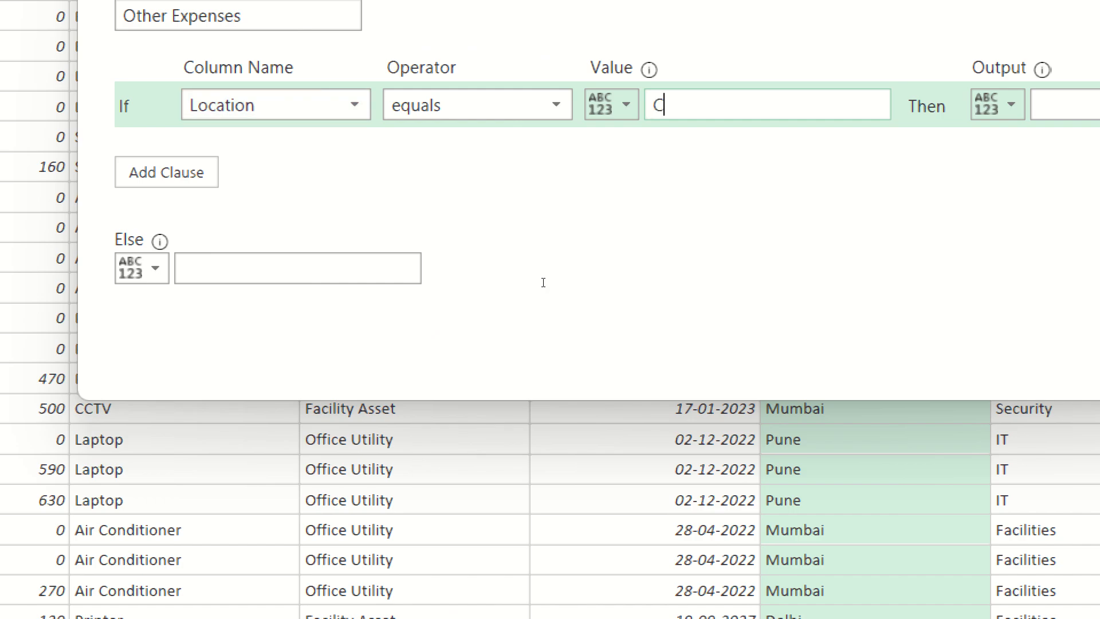
pyautogui.write('hennai')
pyautogui.press('Tab')
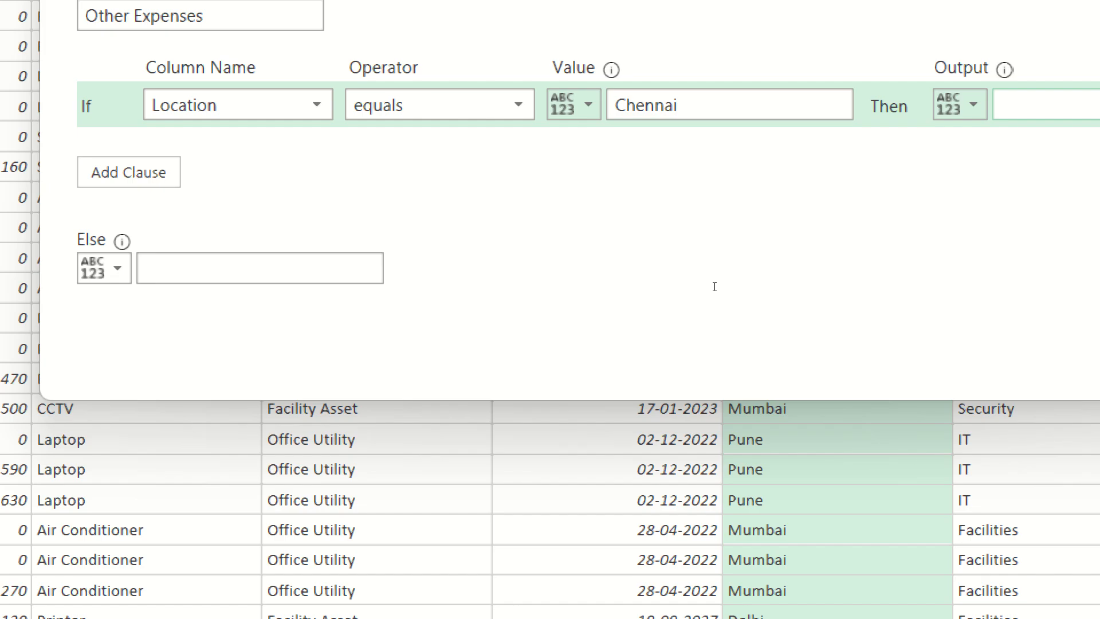
pyautogui.write('400')
# Add an else-if clause so that Location equals Bangalore outputs 300.
pyautogui.press('Tab')
pyautogui.press('Return')
pyautogui.hotkey('alt', 'Down')
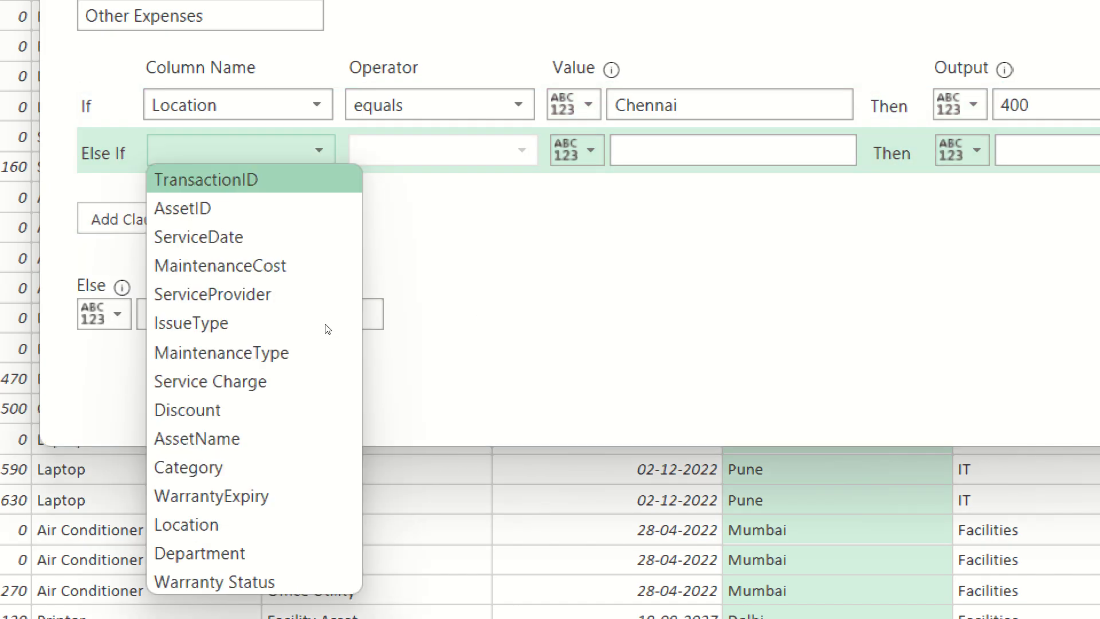
pyautogui.click(321, 518)
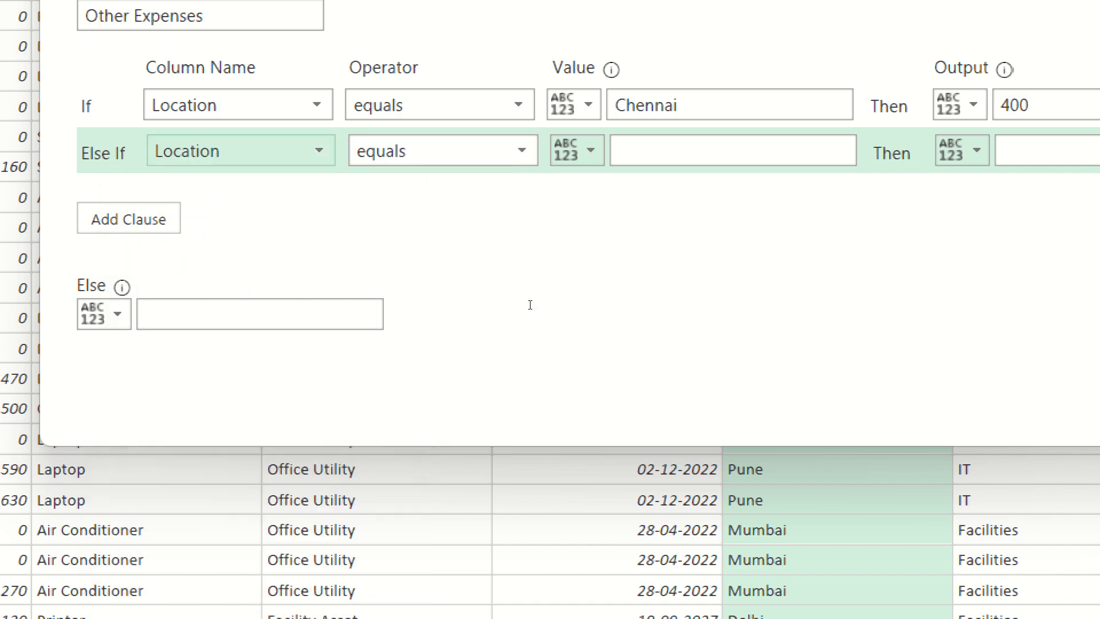
pyautogui.press('Tab')
pyautogui.press('Tab')
pyautogui.press('Tab')
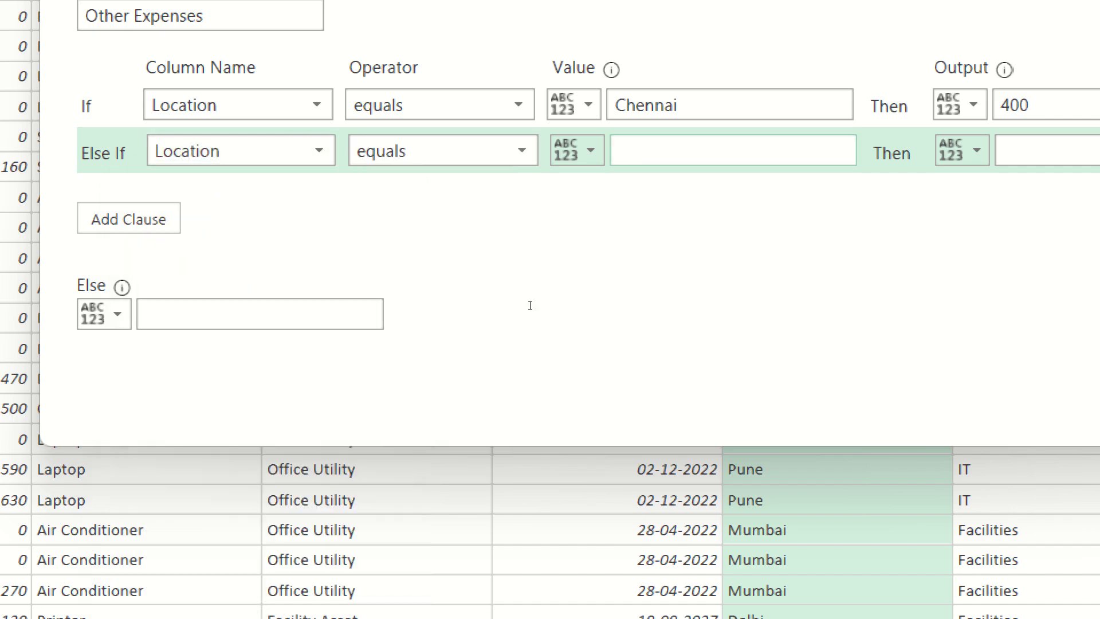
pyautogui.write('Bangalore')
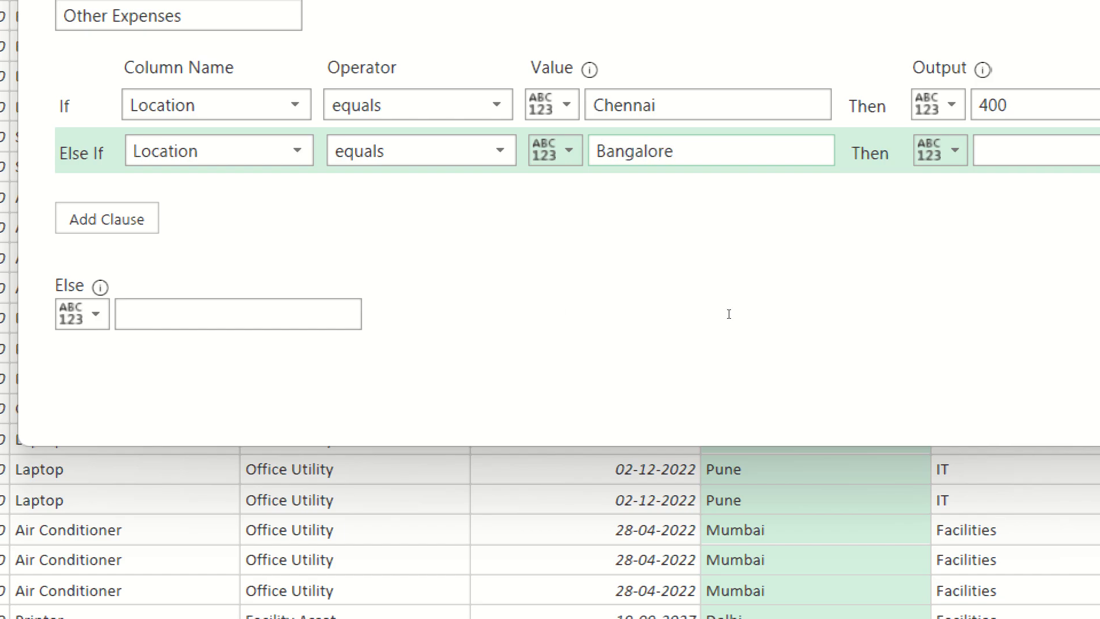
pyautogui.press('Tab')
pyautogui.press('Tab')
pyautogui.write('300')
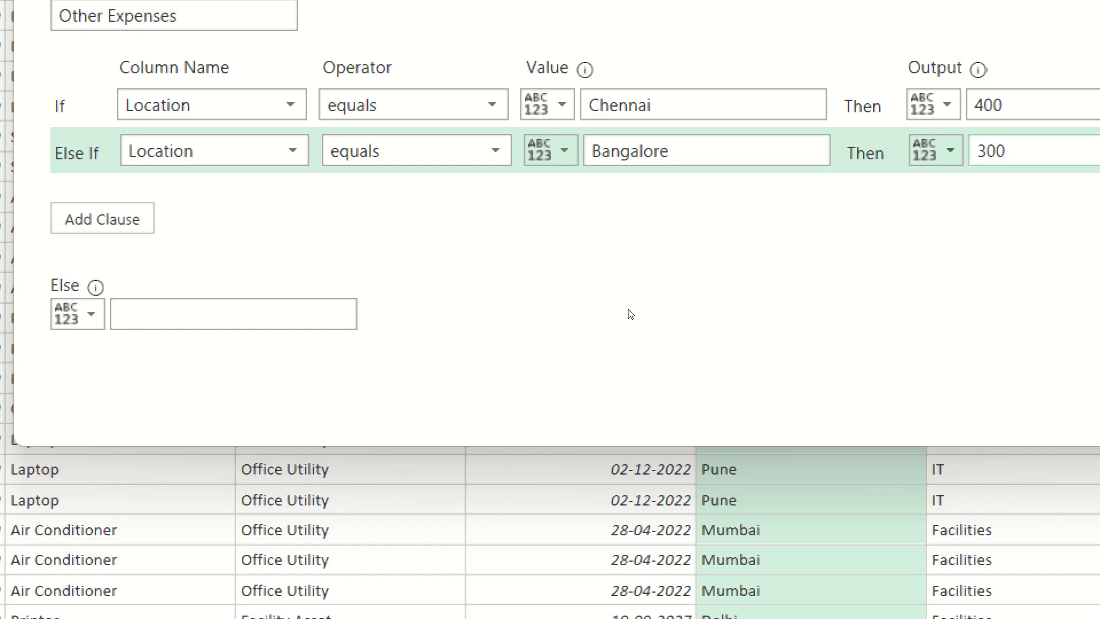
# Add an else-if clause so that Location equals Pune outputs 350.
pyautogui.press('Tab')
pyautogui.press('space')
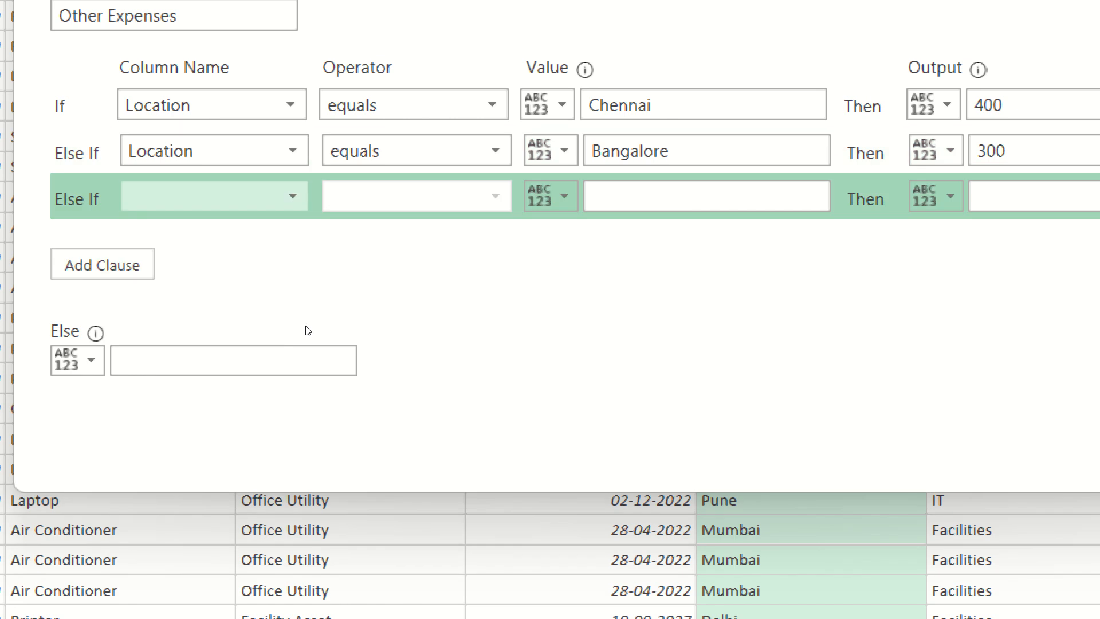
pyautogui.click(280, 196)
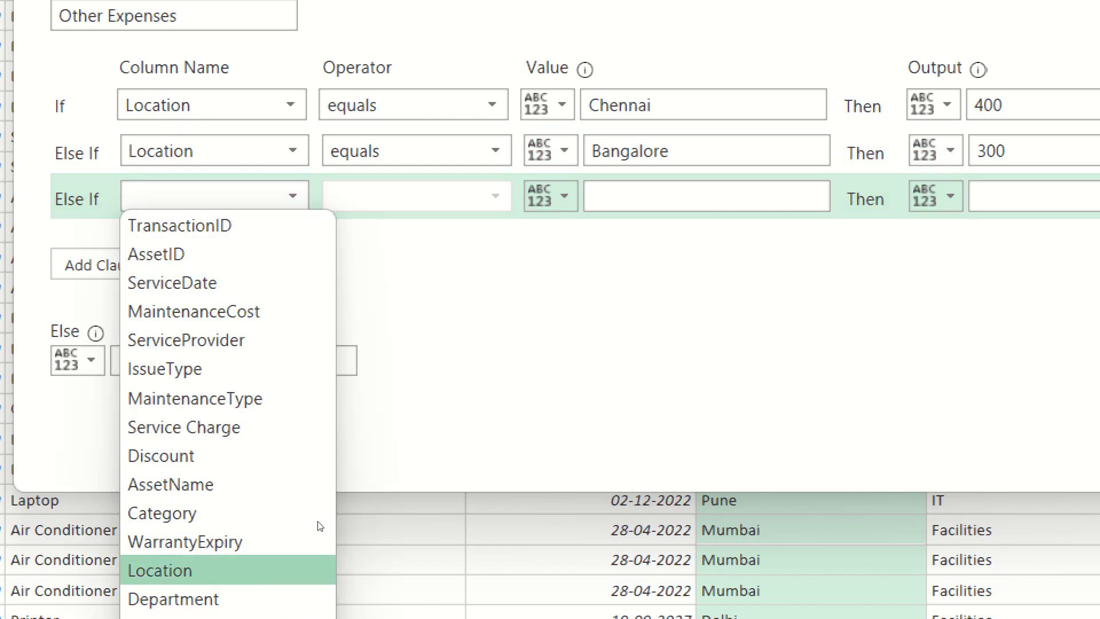
pyautogui.click(228, 570)
pyautogui.click(698, 196)
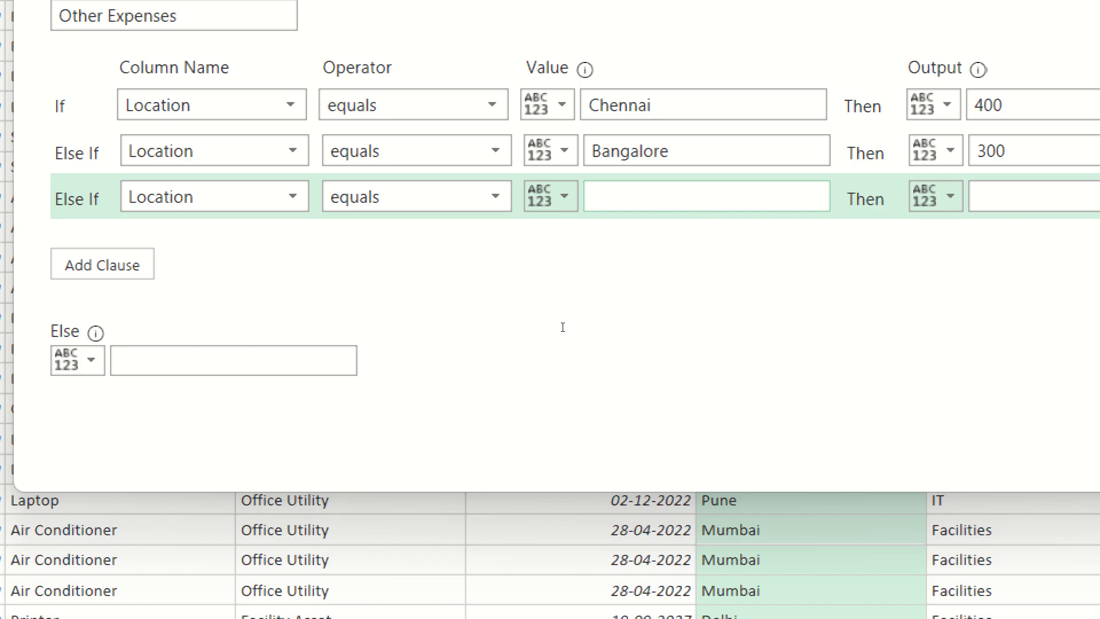
pyautogui.write('Pune')
pyautogui.press('Tab')
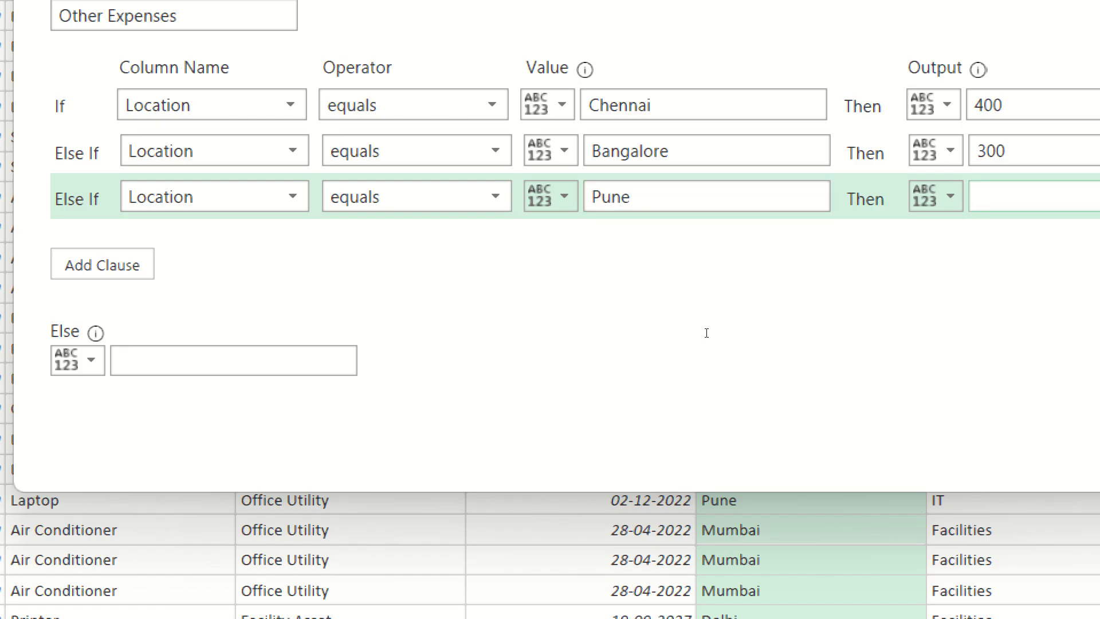
pyautogui.write('350')
# Add an else-if clause so that Location equals Mumbai outputs 375.
pyautogui.press('Tab')
pyautogui.press('Return')
pyautogui.press('Return')
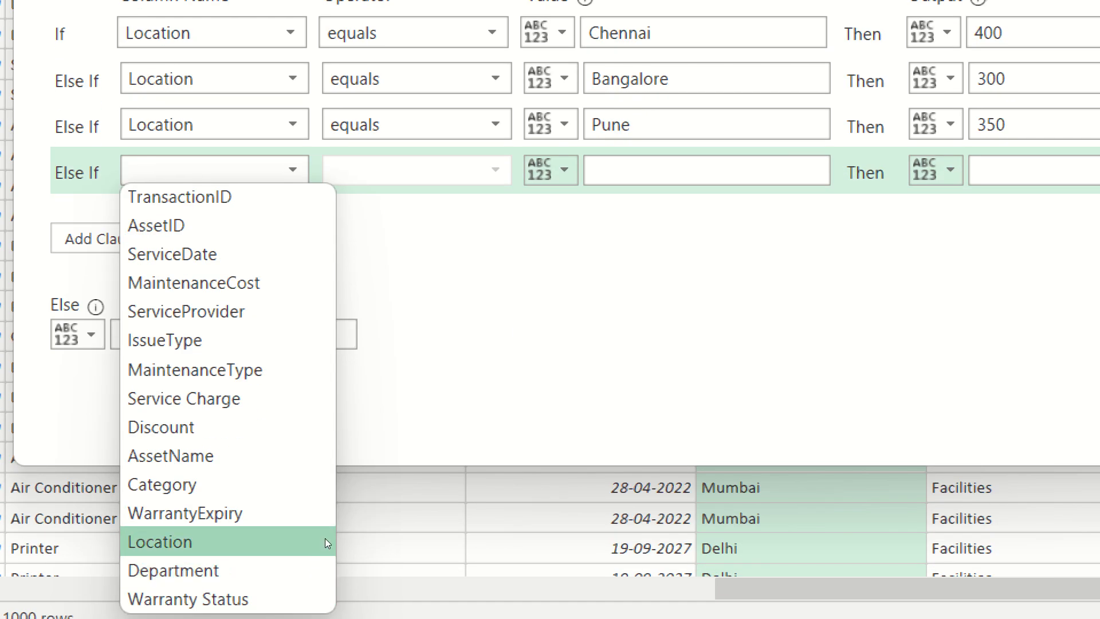
pyautogui.click(325, 611)
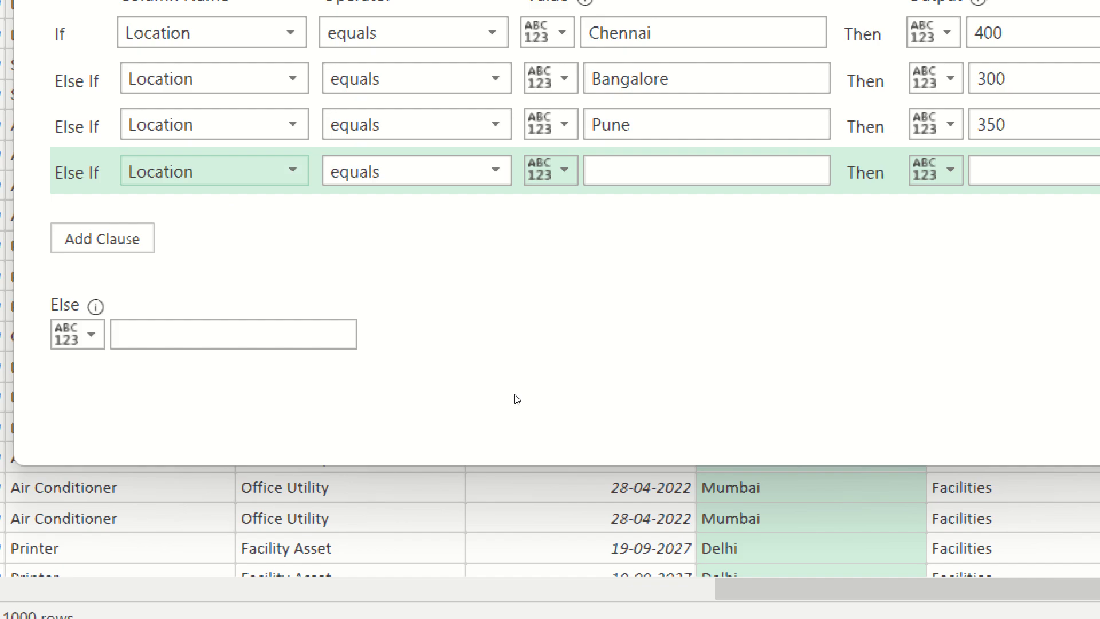
pyautogui.press('Tab')
pyautogui.press('Tab')
pyautogui.press('Tab')
pyautogui.write('Mum')
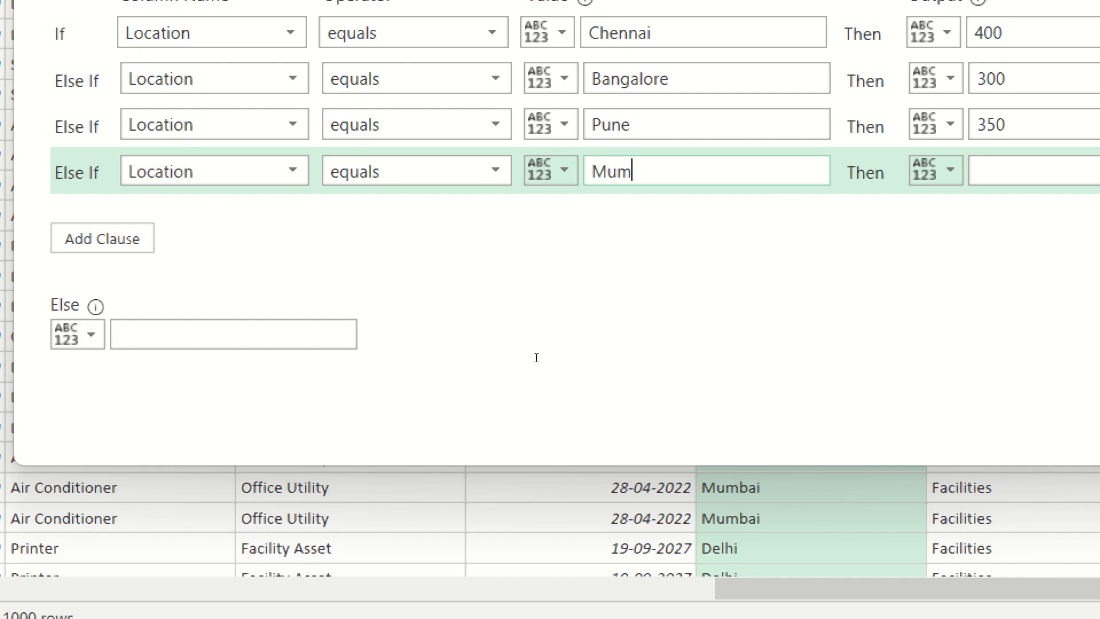
pyautogui.write('bai')
pyautogui.press('Tab')
pyautogui.press('Tab')
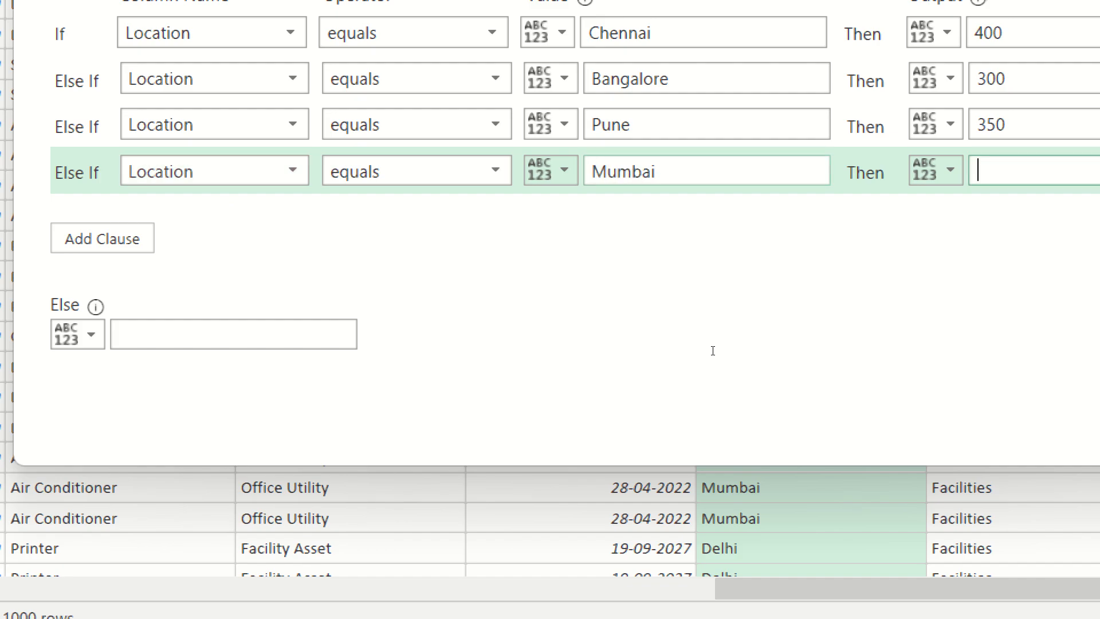
pyautogui.write('375')
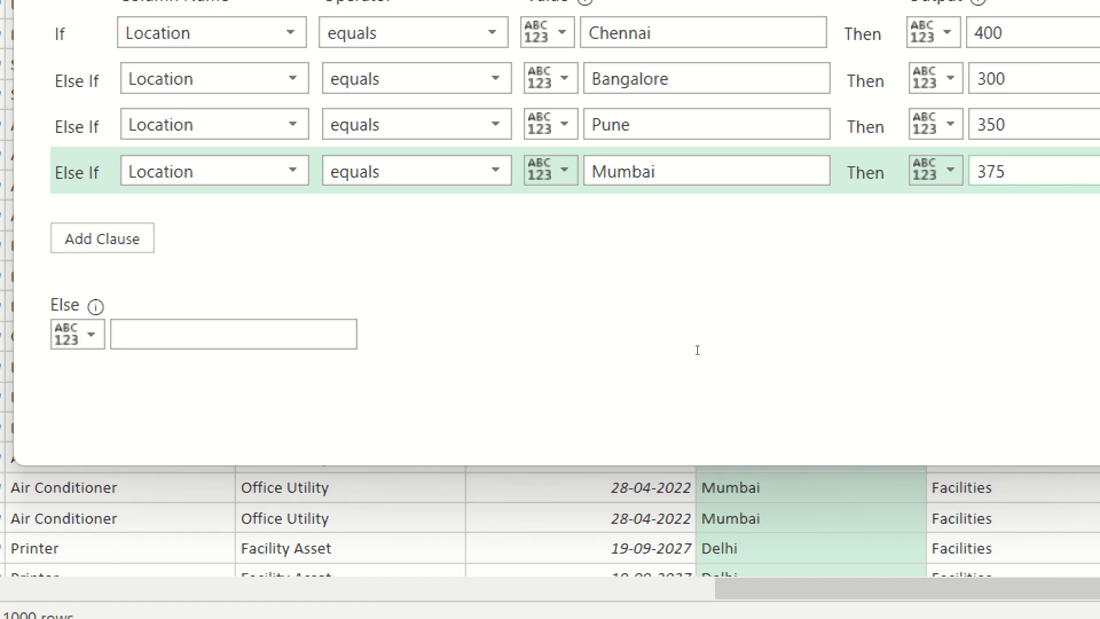
# Add an else-if clause so that Location equals Delhi outputs 250.
pyautogui.press('Tab')
pyautogui.press('Tab')
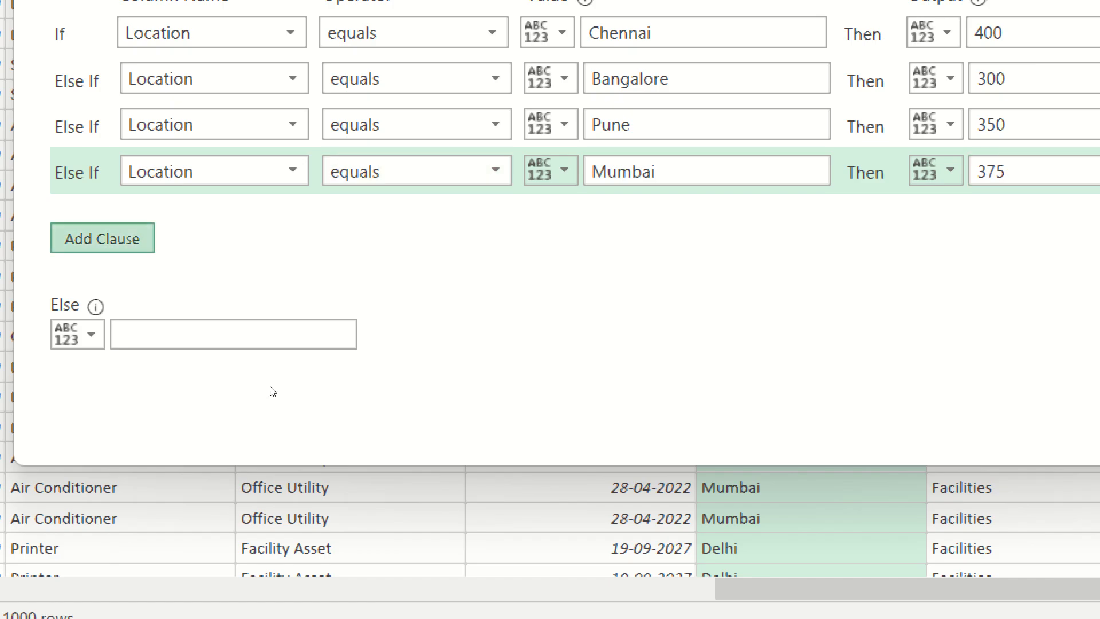
pyautogui.press('space')
pyautogui.press('space')
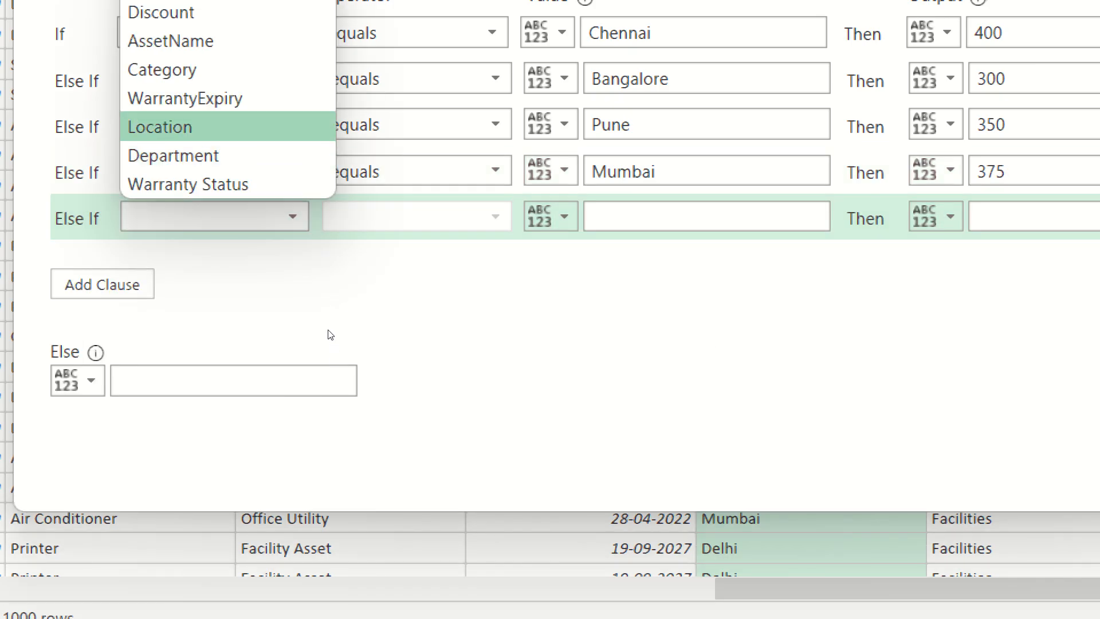
pyautogui.click(258, 127)
pyautogui.press('Tab')
pyautogui.press('Tab')
pyautogui.press('Tab')
pyautogui.write('Delh')
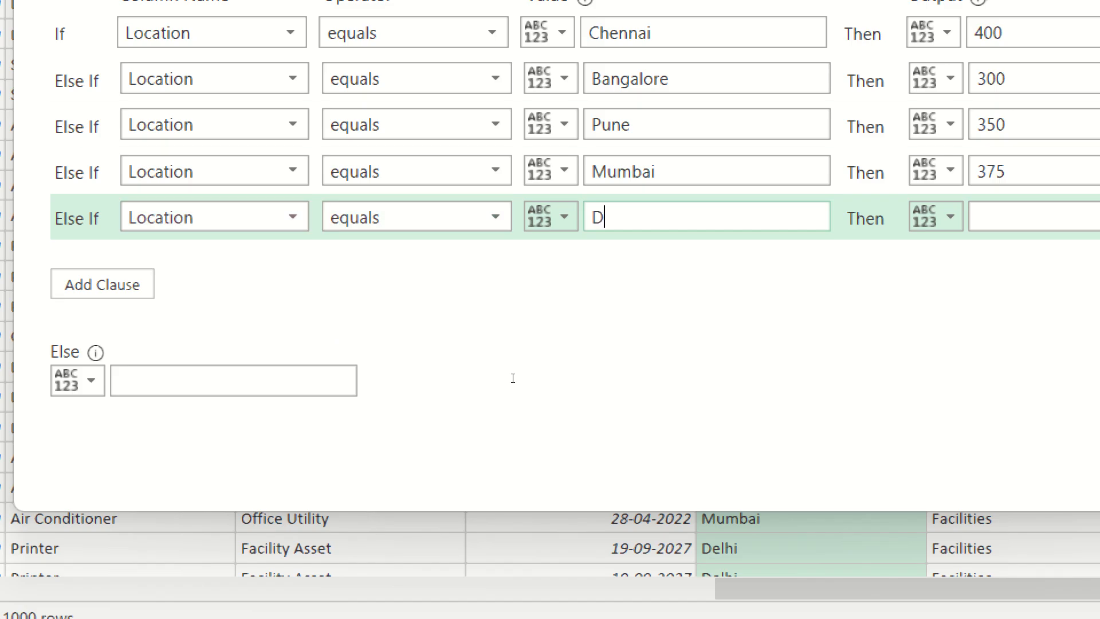
pyautogui.write('i')
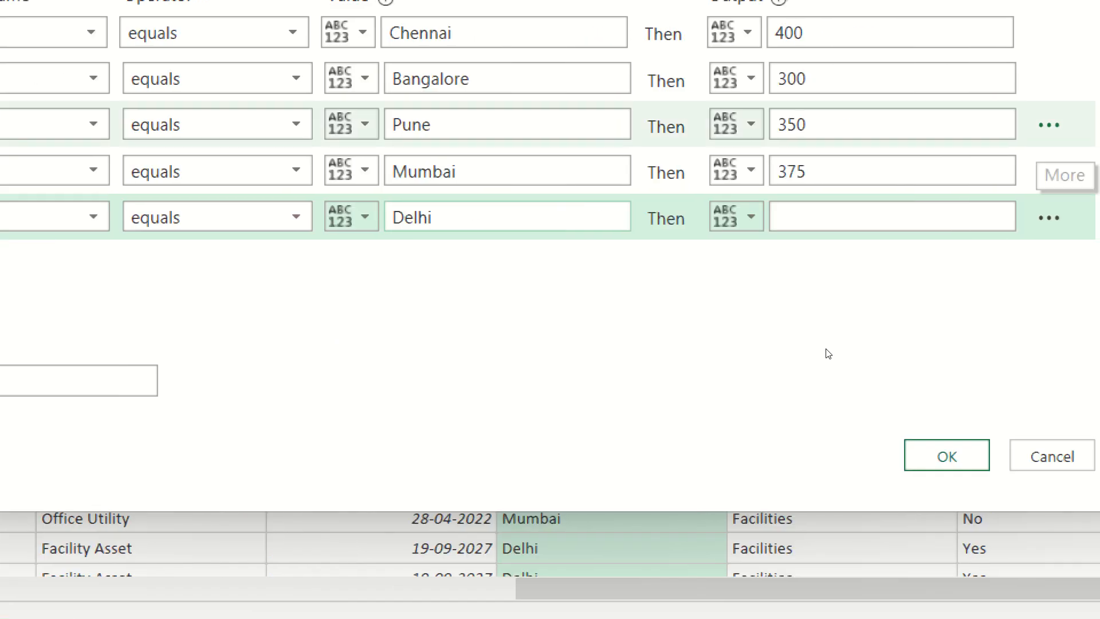
pyautogui.press('Tab')
pyautogui.press('Tab')
pyautogui.write('250')
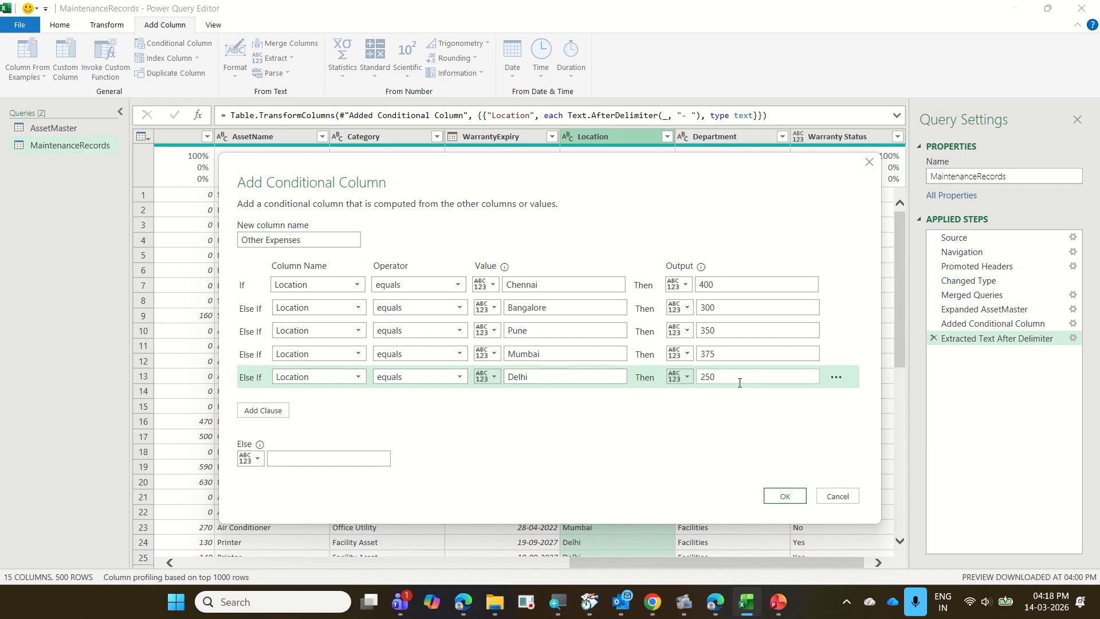
# Set the Else value to 0 and create the Other Expenses conditional column.
pyautogui.click(320, 459)
pyautogui.write('0')
pyautogui.click(775, 501)
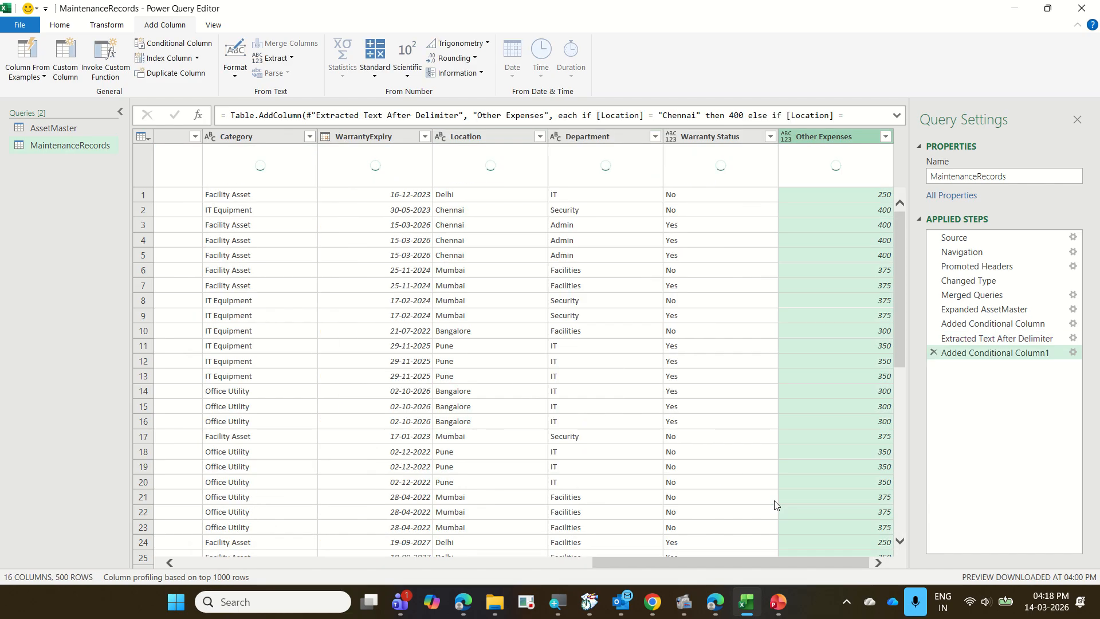
# Switch to the 14 AssetMaintenance presentation in PowerPoint, read the next slide's Total Cost column instructions, and return to Power Query Editor.
pyautogui.moveTo(778, 601)
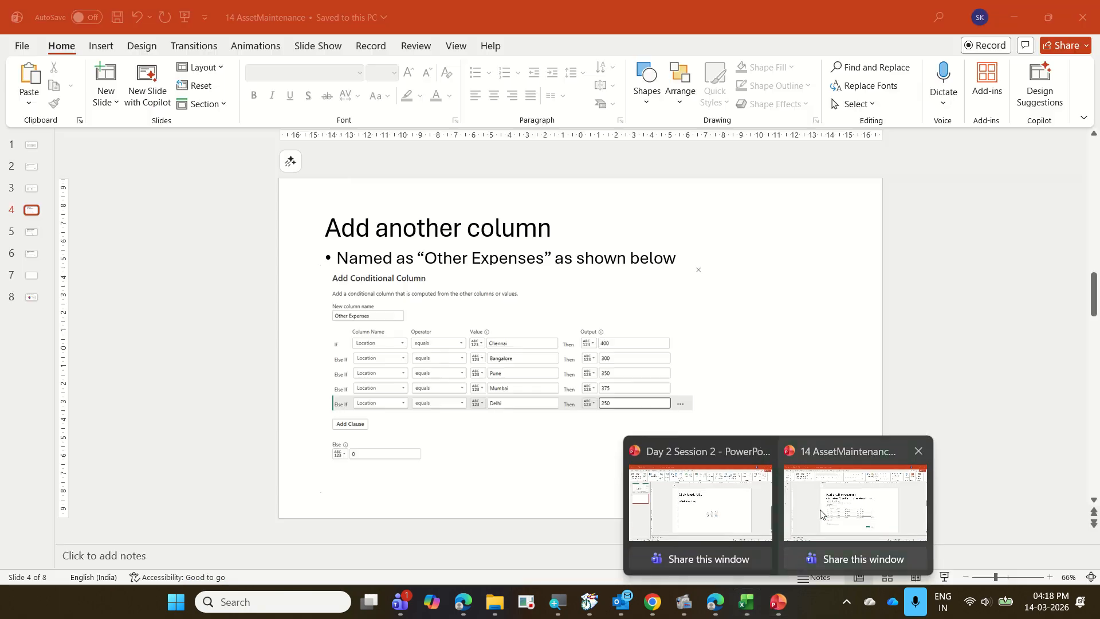
pyautogui.click(820, 513)
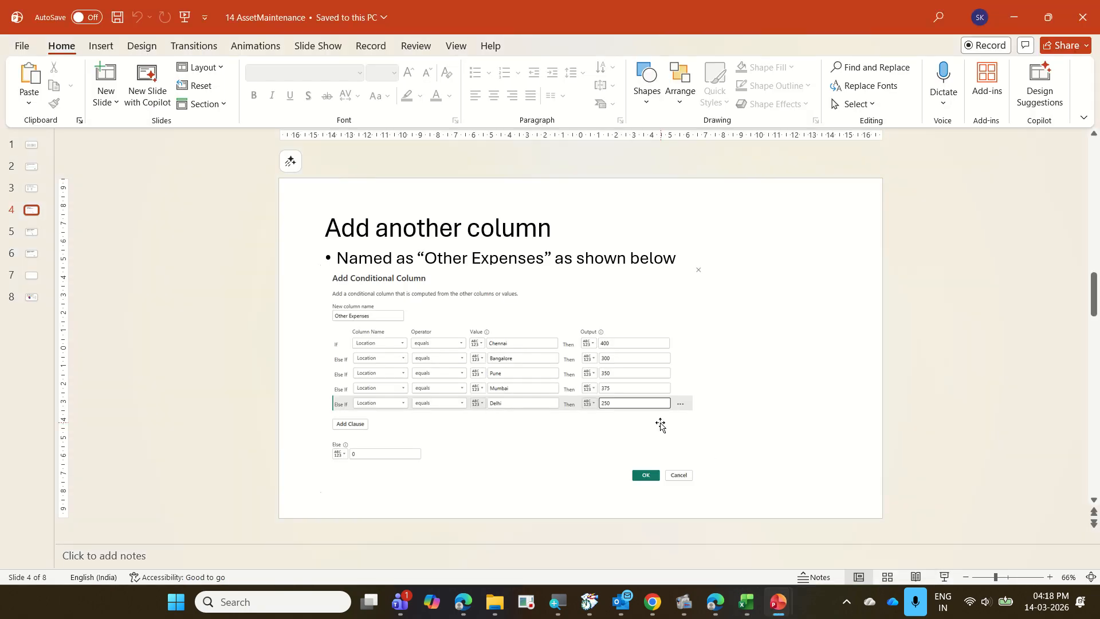
pyautogui.click(943, 576)
pyautogui.press('Right')
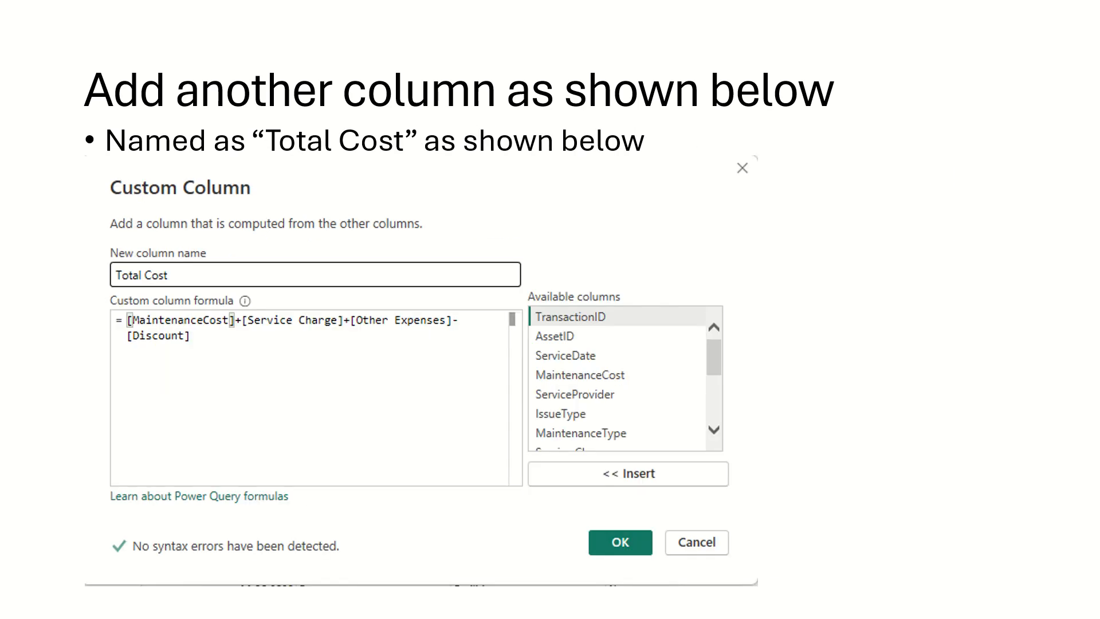
pyautogui.press('Escape')
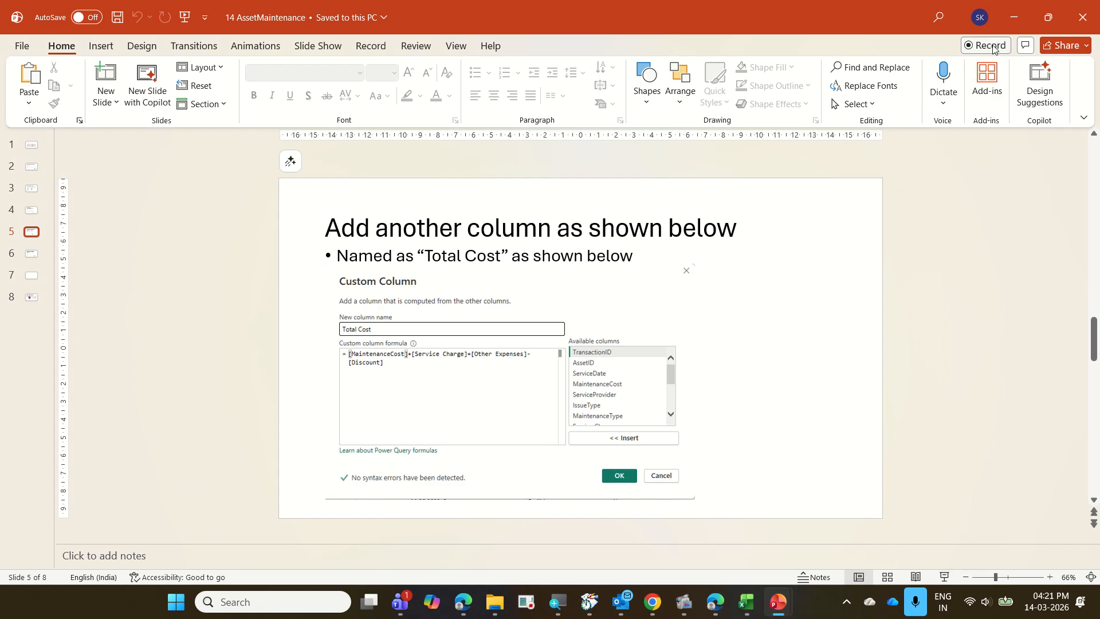
pyautogui.click(1009, 19)
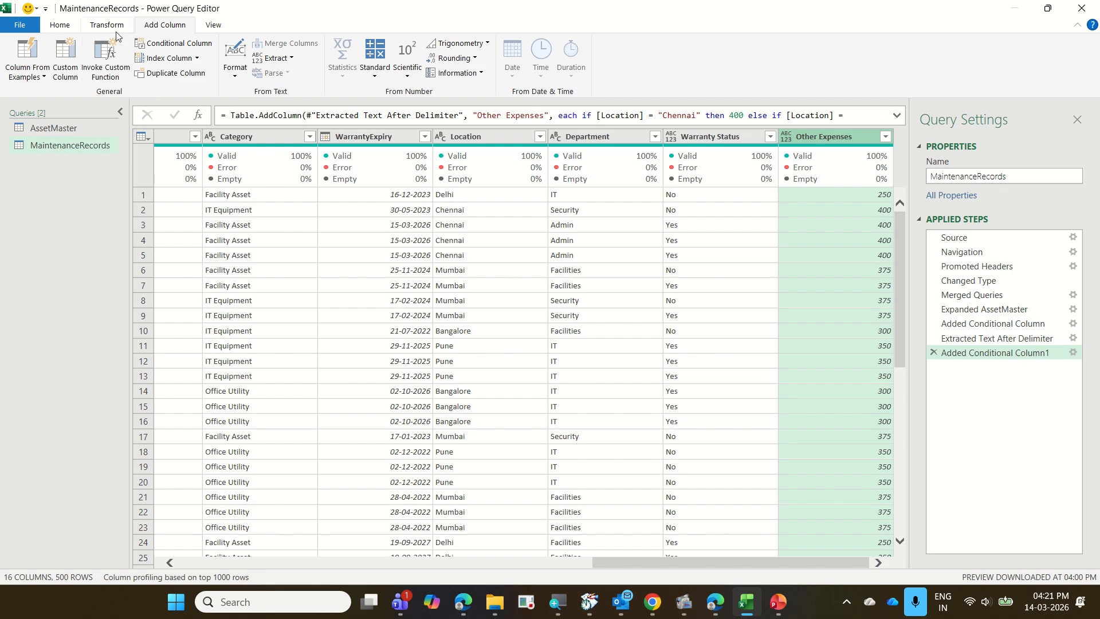
# Start a new custom column in MaintenanceRecords and name it Total Cost.
pyautogui.click(74, 69)
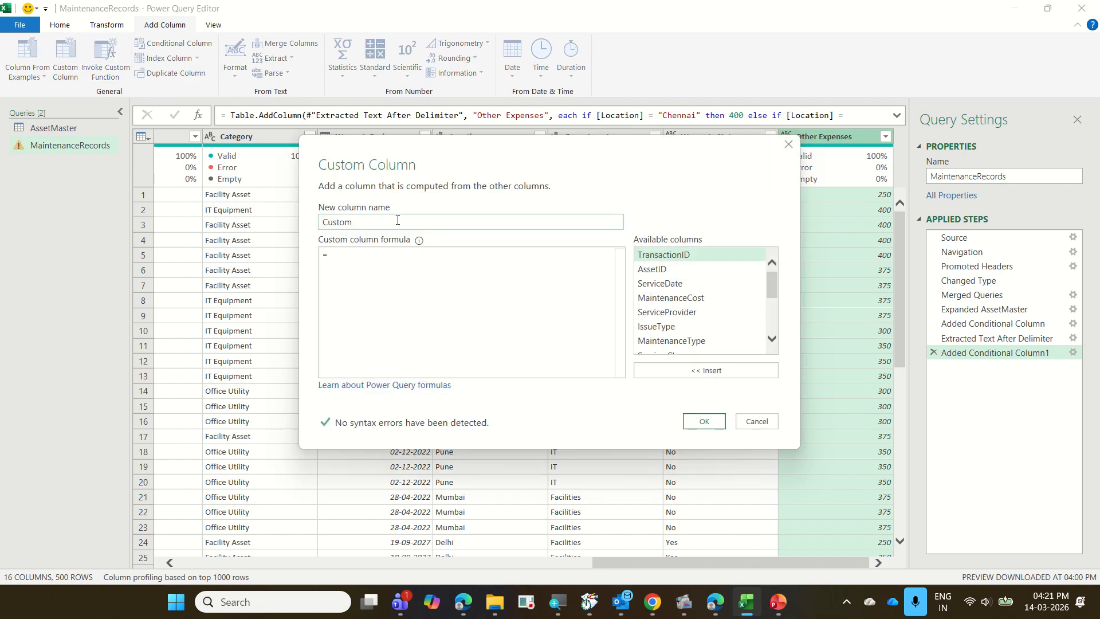
pyautogui.write('Other')
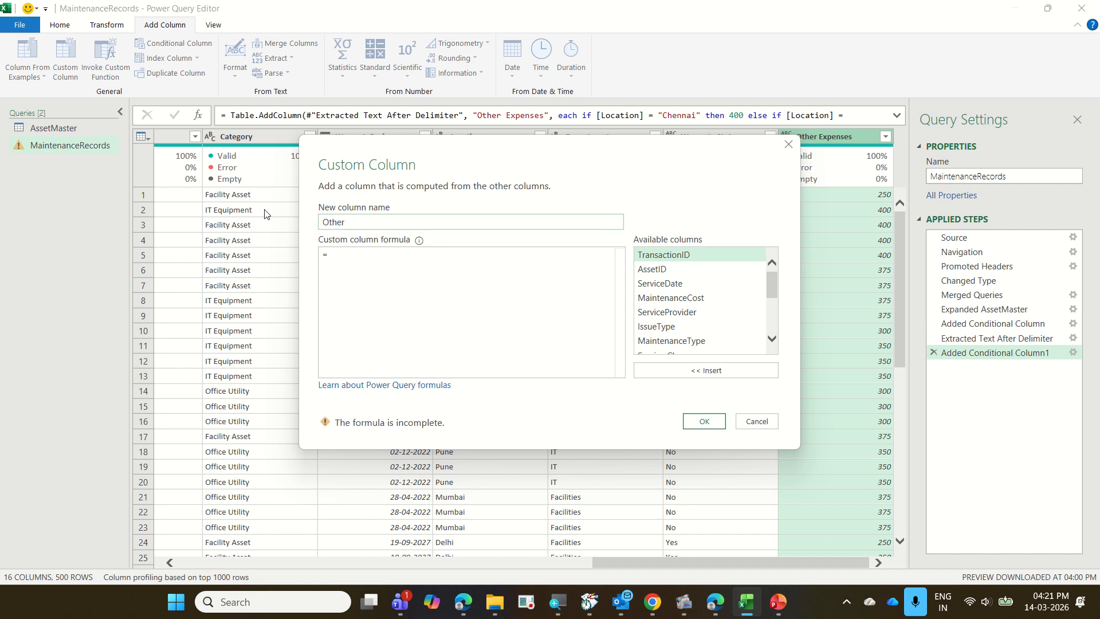
pyautogui.press('BackSpace')
pyautogui.press('BackSpace')
pyautogui.press('BackSpace')
pyautogui.press('BackSpace')
pyautogui.press('BackSpace')
pyautogui.press('BackSpace')
pyautogui.write('Total Cost')
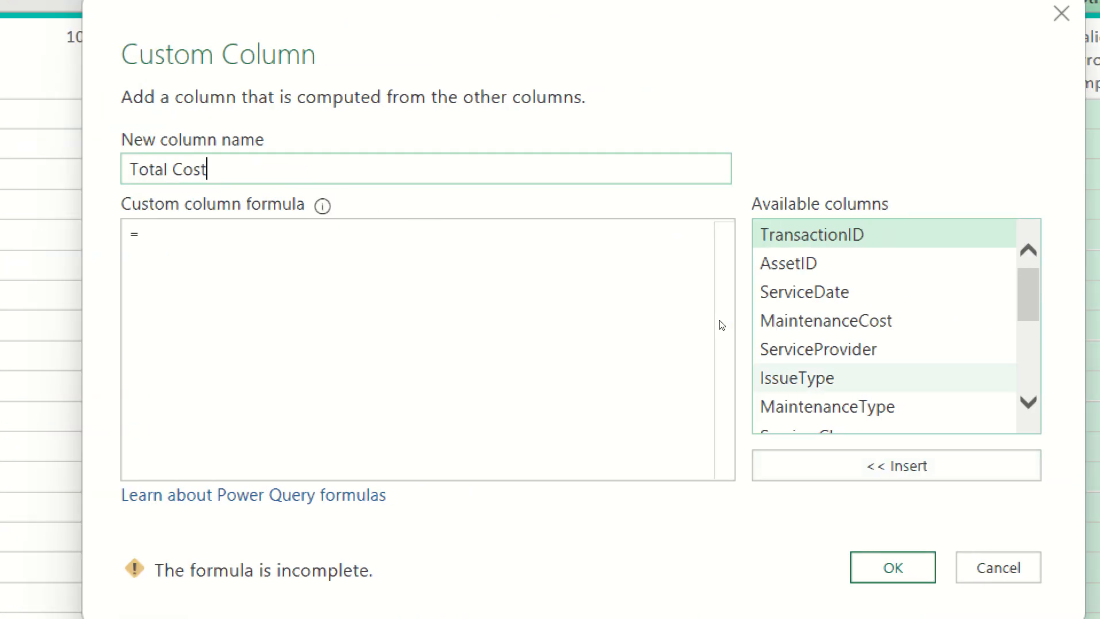
# Begin the custom column formula with [MaintenanceCost]+[Service Charge]+ using the available columns.
pyautogui.scroll(-1, 882, 375)
pyautogui.scroll(1, 882, 375)
pyautogui.click(882, 320)
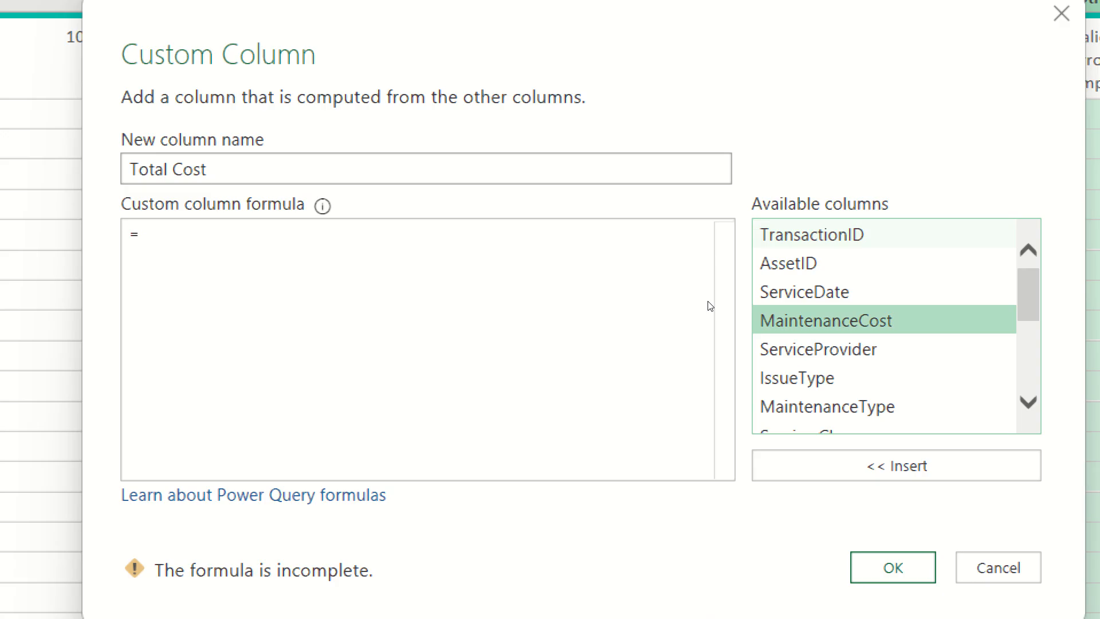
pyautogui.press('Return')
pyautogui.write('+')
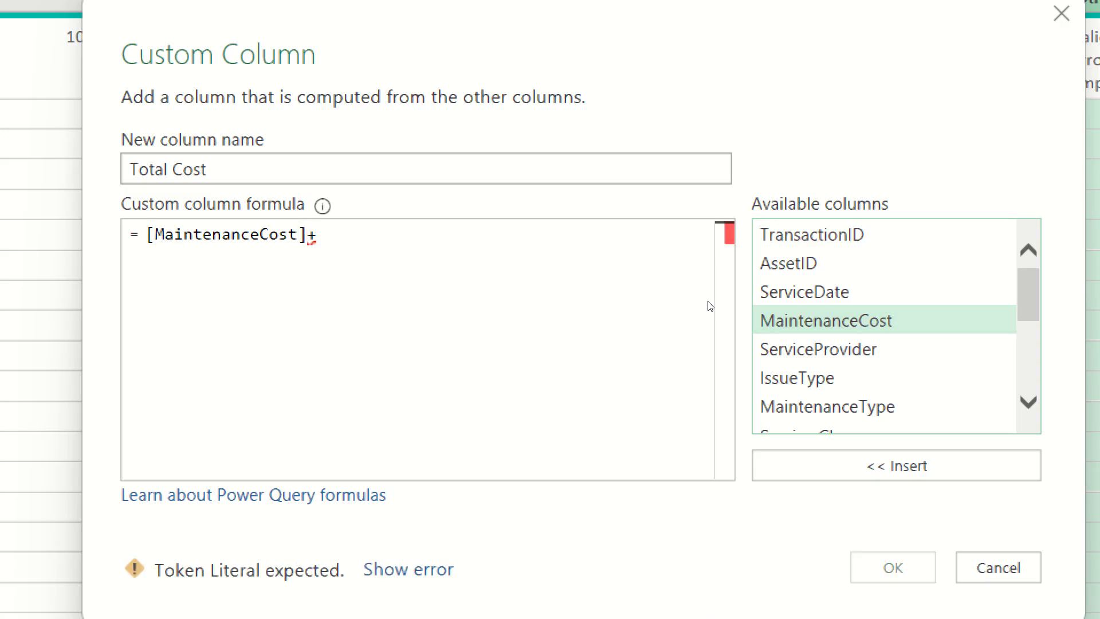
pyautogui.scroll(-1, 711, 314)
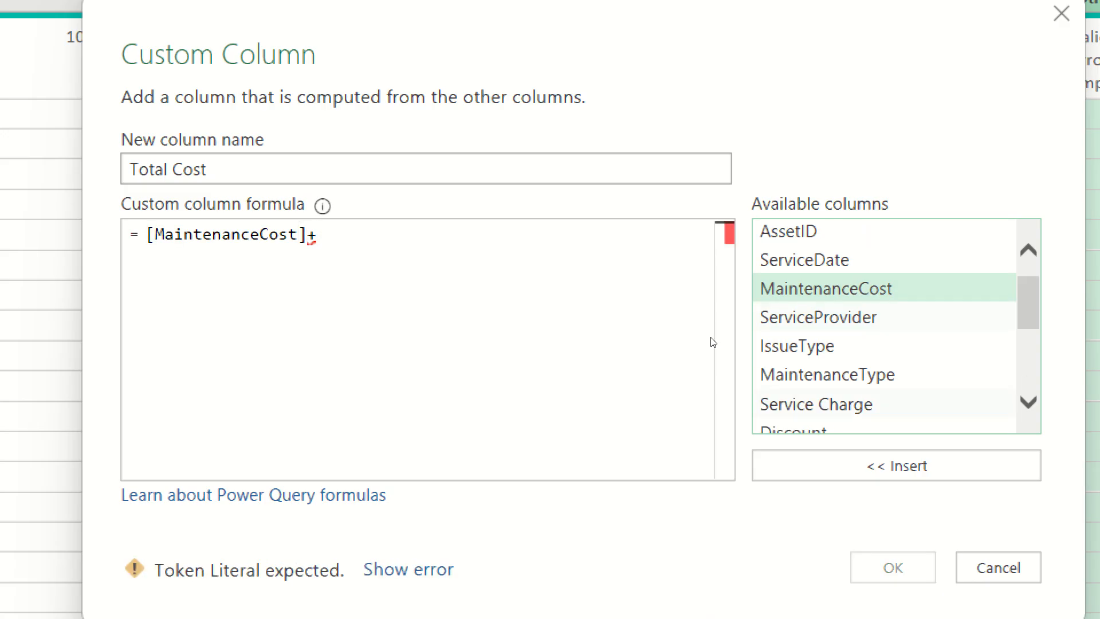
pyautogui.press('Down')
pyautogui.press('Down')
pyautogui.press('Down')
pyautogui.press('Down')
pyautogui.press('Return')
pyautogui.write('+')
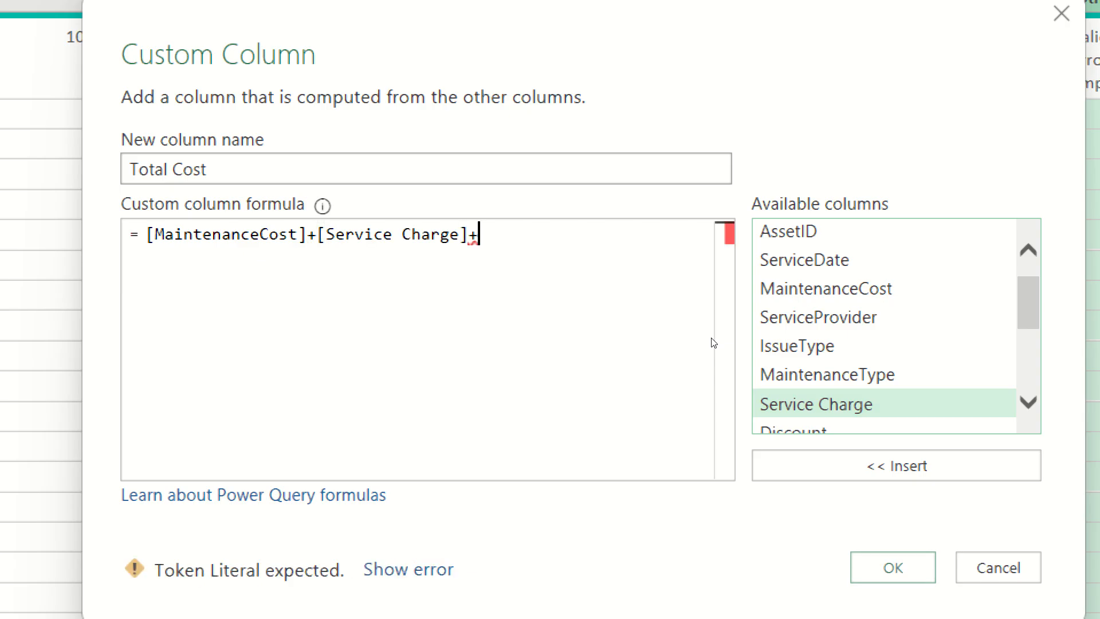
# Complete the formula with [Other Expenses]-[Discount] and create the Total Cost column.
pyautogui.scroll(-3, 710, 341)
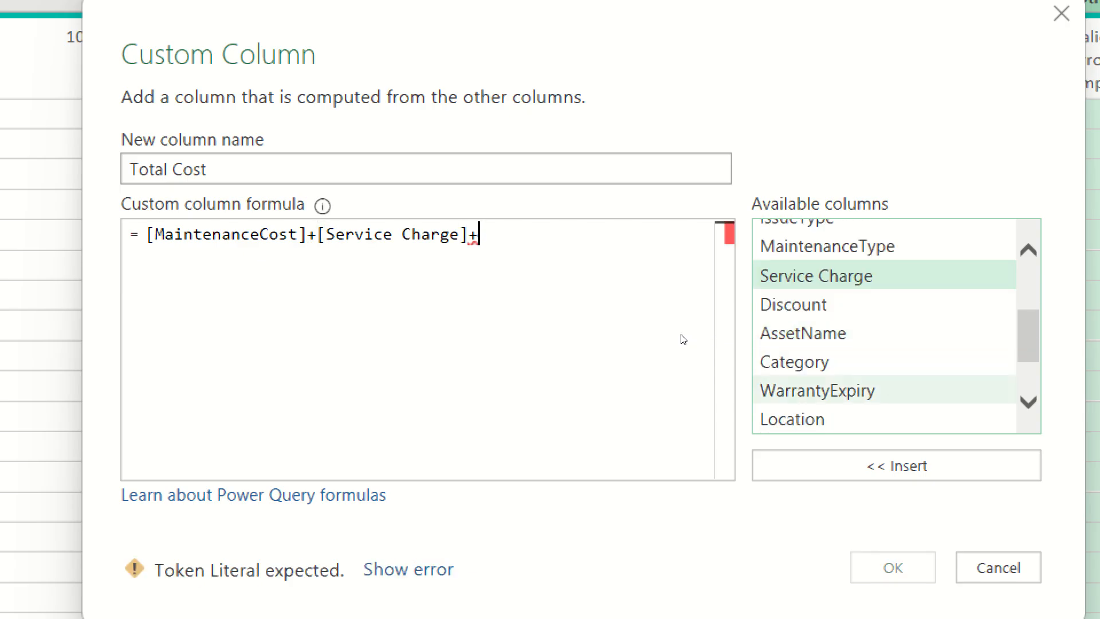
pyautogui.scroll(-3, 683, 339)
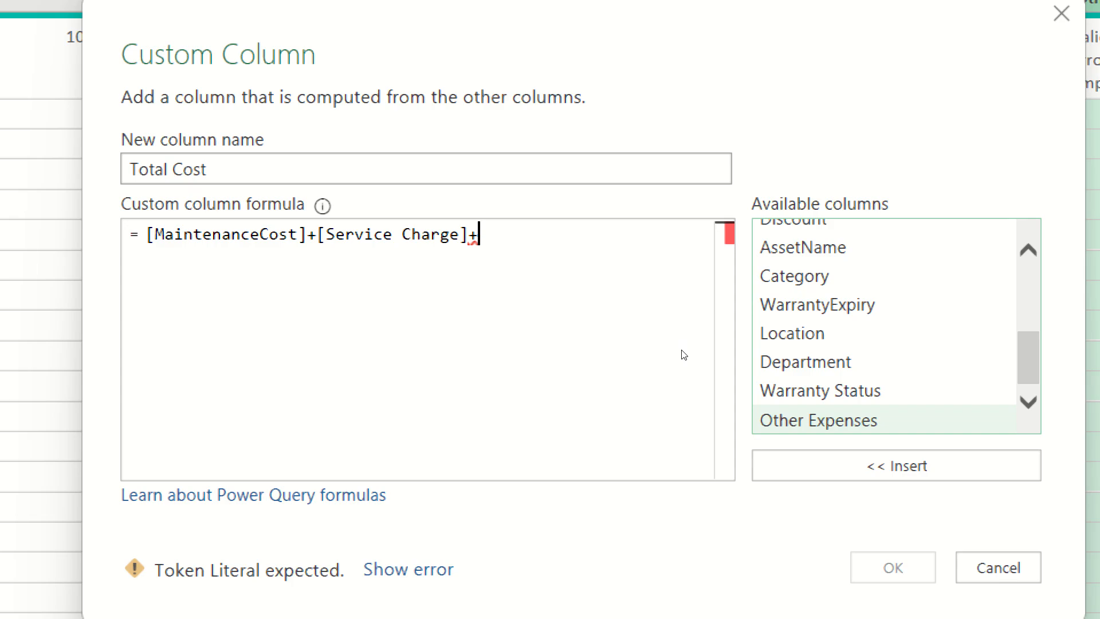
pyautogui.press('Return')
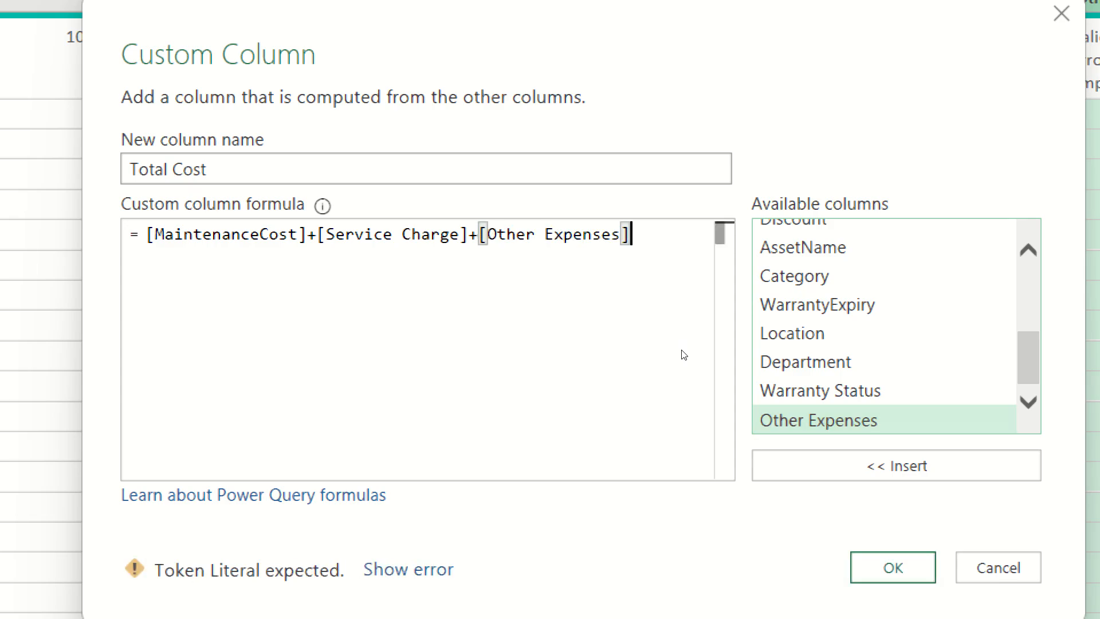
pyautogui.write('-')
pyautogui.scroll(1, 671, 335)
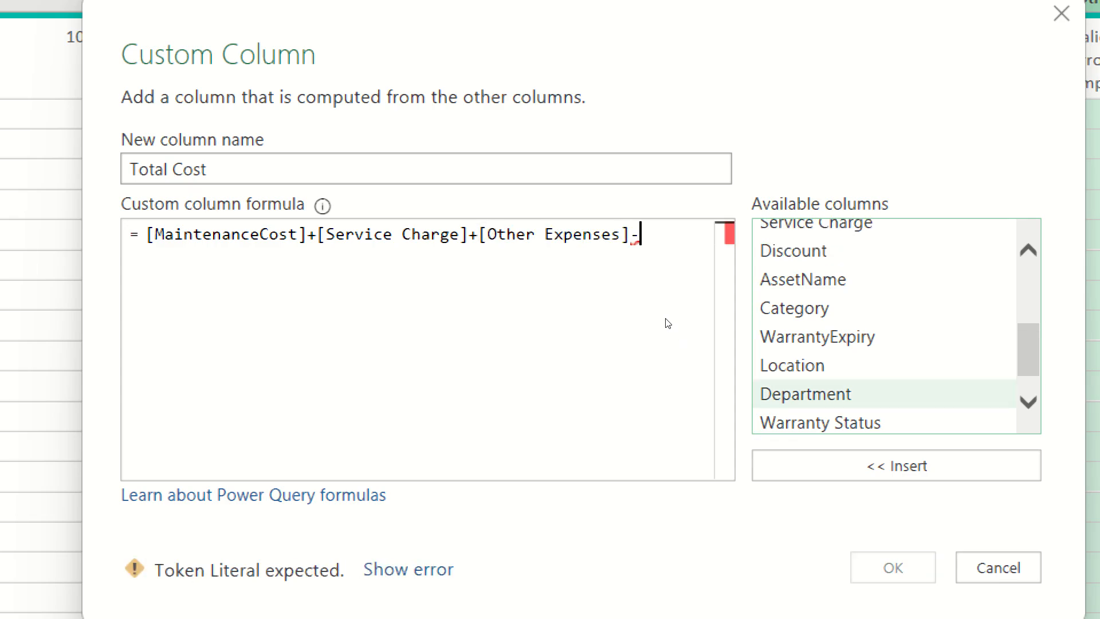
pyautogui.doubleClick(847, 251)
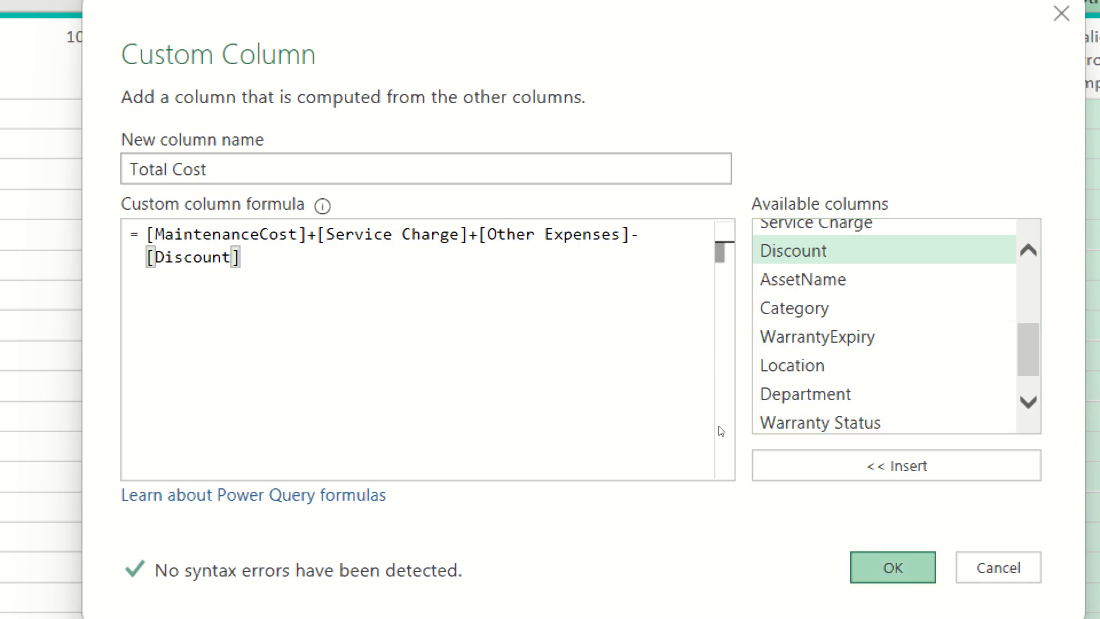
pyautogui.press('Return')
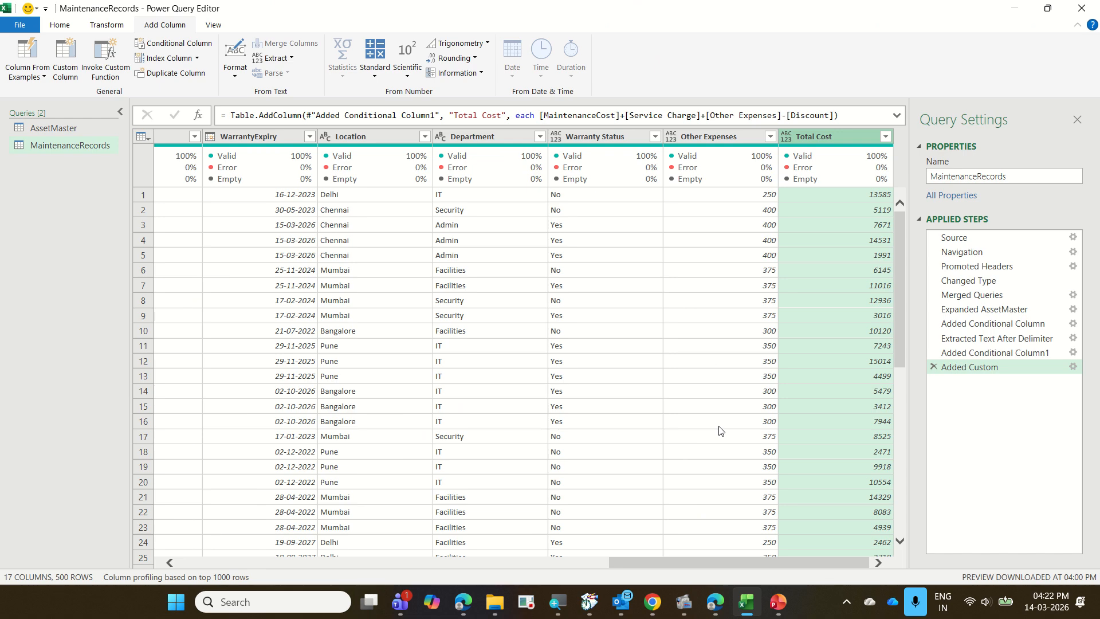
pyautogui.moveTo(540, 129); pyautogui.dragTo(575, 148)
pyautogui.moveTo(661, 125); pyautogui.dragTo(685, 154)
pyautogui.moveTo(772, 126); pyautogui.dragTo(804, 150)
pyautogui.moveTo(679, 148); pyautogui.dragTo(716, 122)
pyautogui.moveTo(779, 143); pyautogui.dragTo(838, 117)
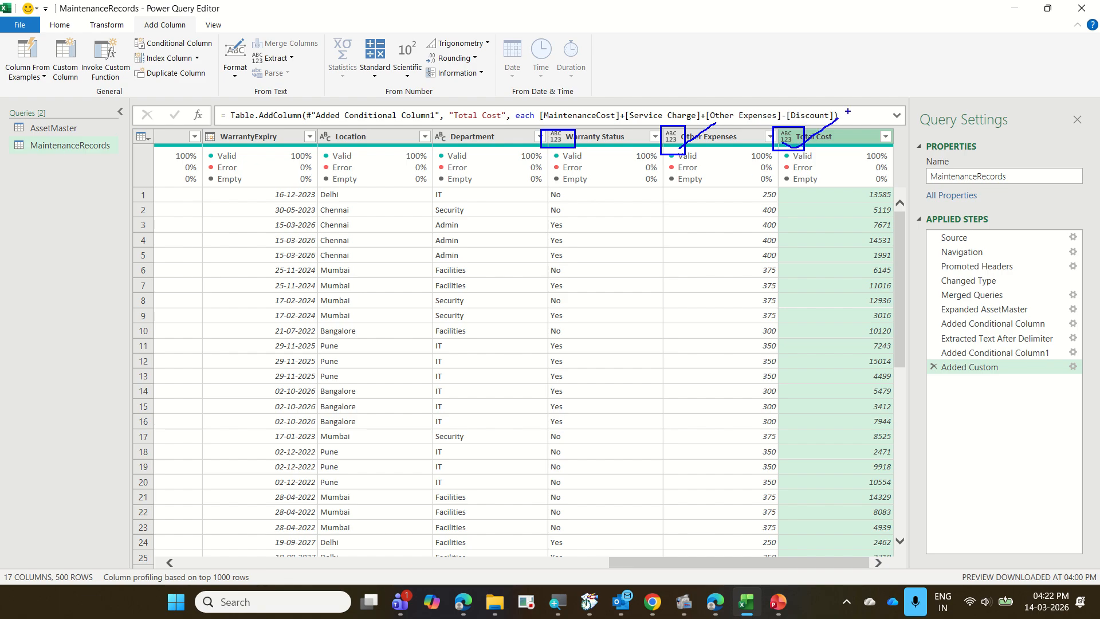
pyautogui.moveTo(557, 146); pyautogui.dragTo(606, 107)
pyautogui.press('Escape')
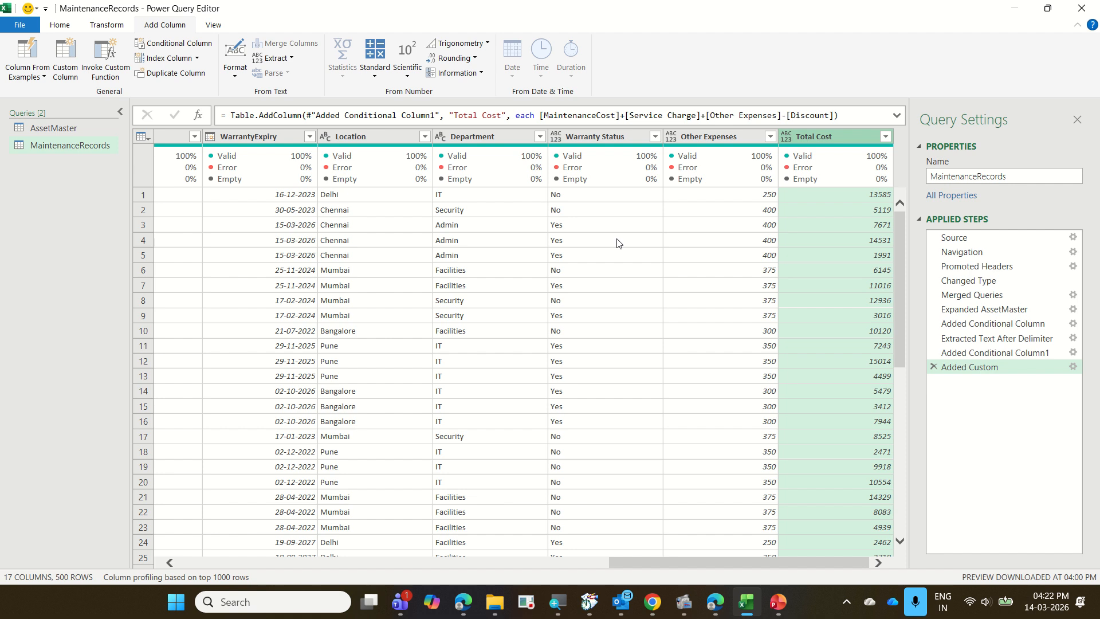
# Select the Warranty Status, Other Expenses and Total Cost columns together and detect their data types.
pyautogui.click(595, 148)
pyautogui.click(758, 135)
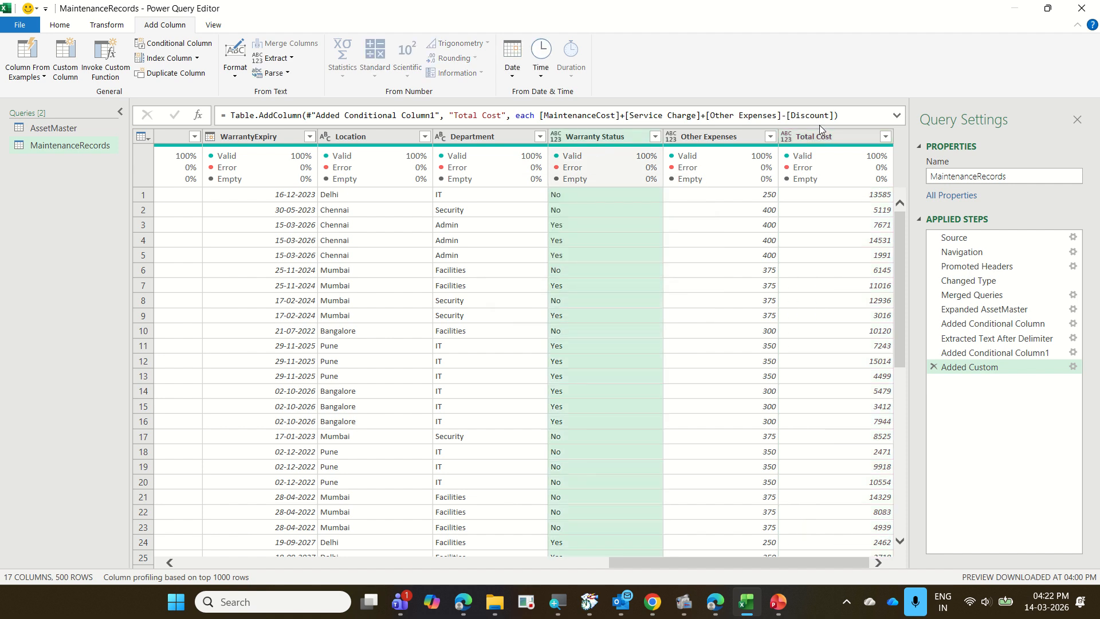
pyautogui.keyDown('ctrl'); pyautogui.click(833, 143); pyautogui.keyUp('ctrl')
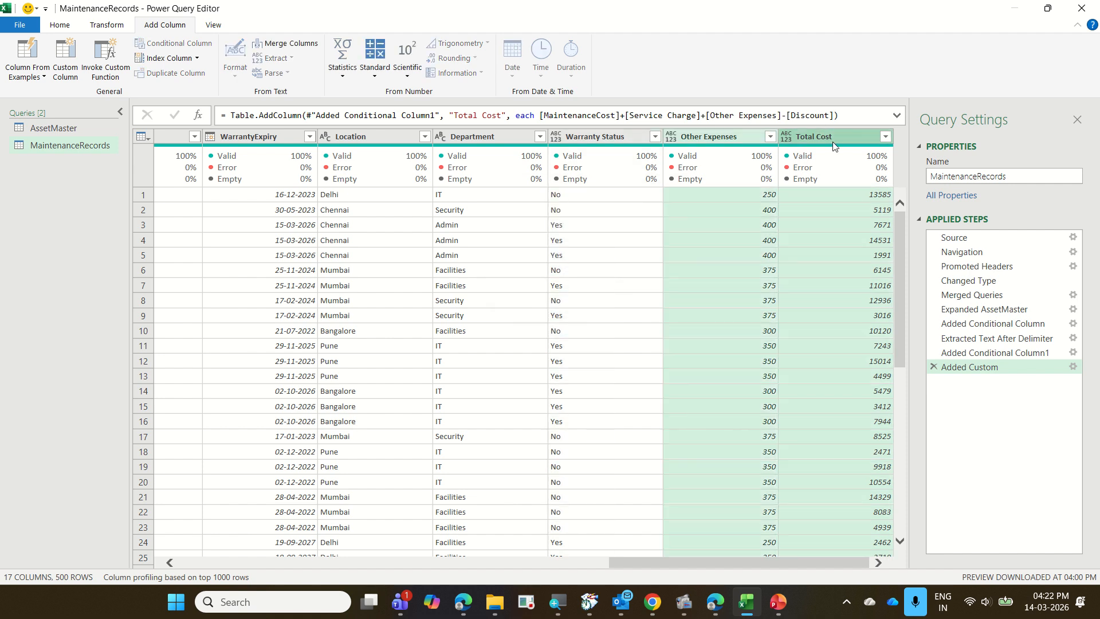
pyautogui.click(623, 131)
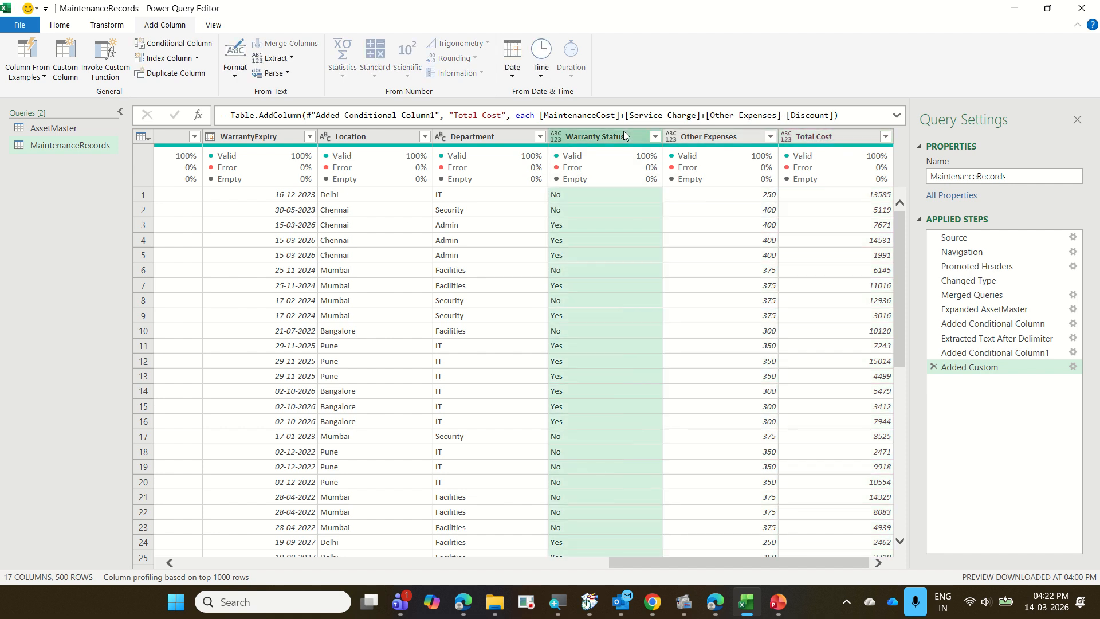
pyautogui.keyDown('shift'); pyautogui.click(844, 136); pyautogui.keyUp('shift')
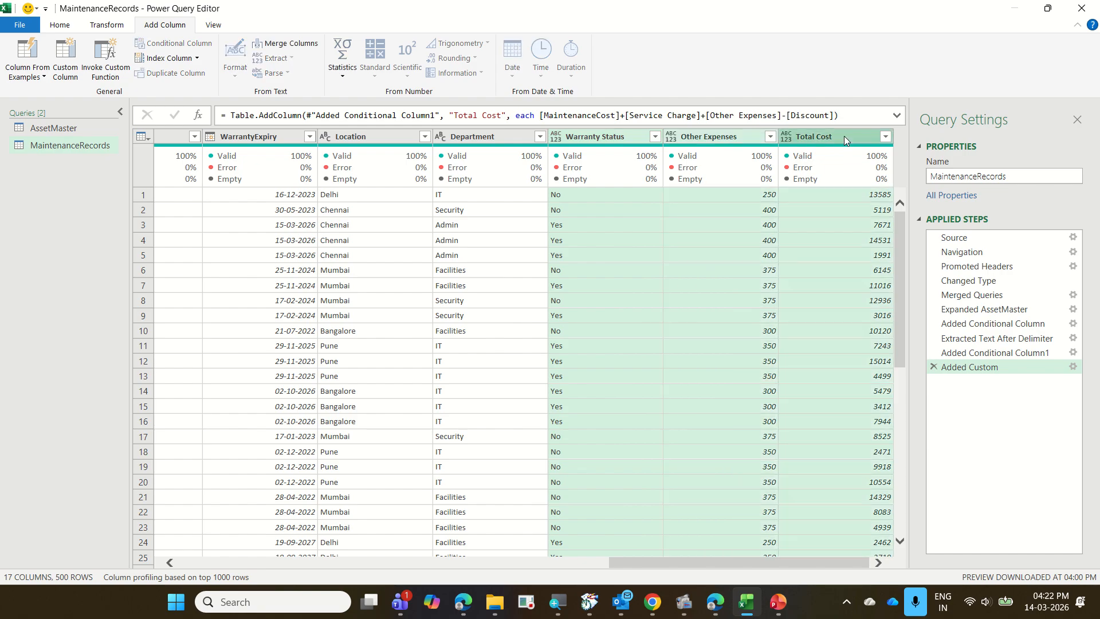
pyautogui.click(107, 24)
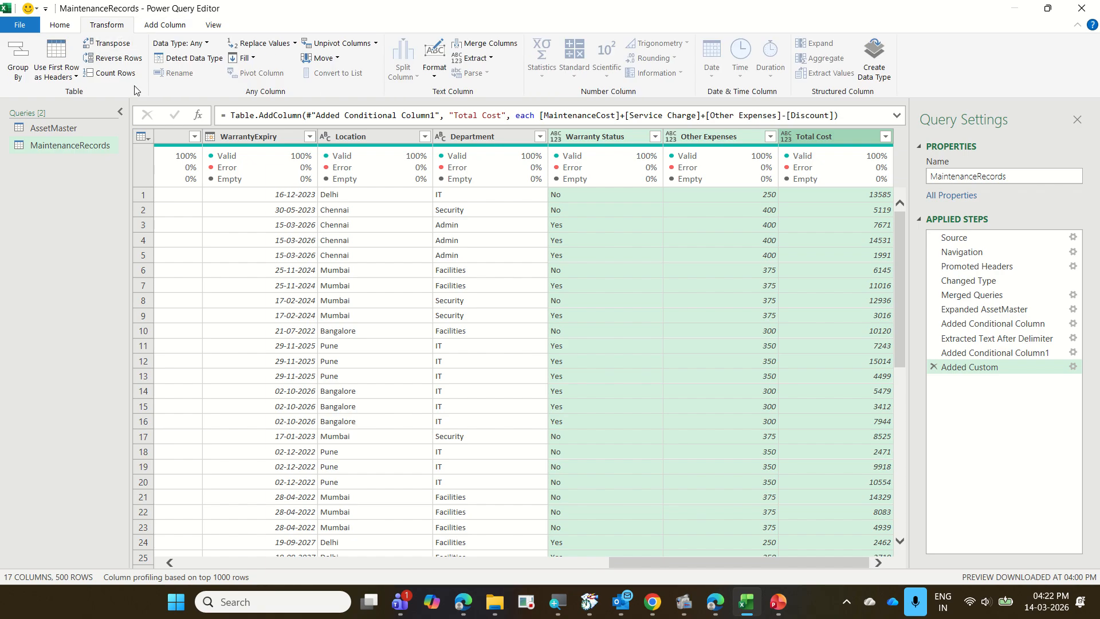
pyautogui.click(189, 59)
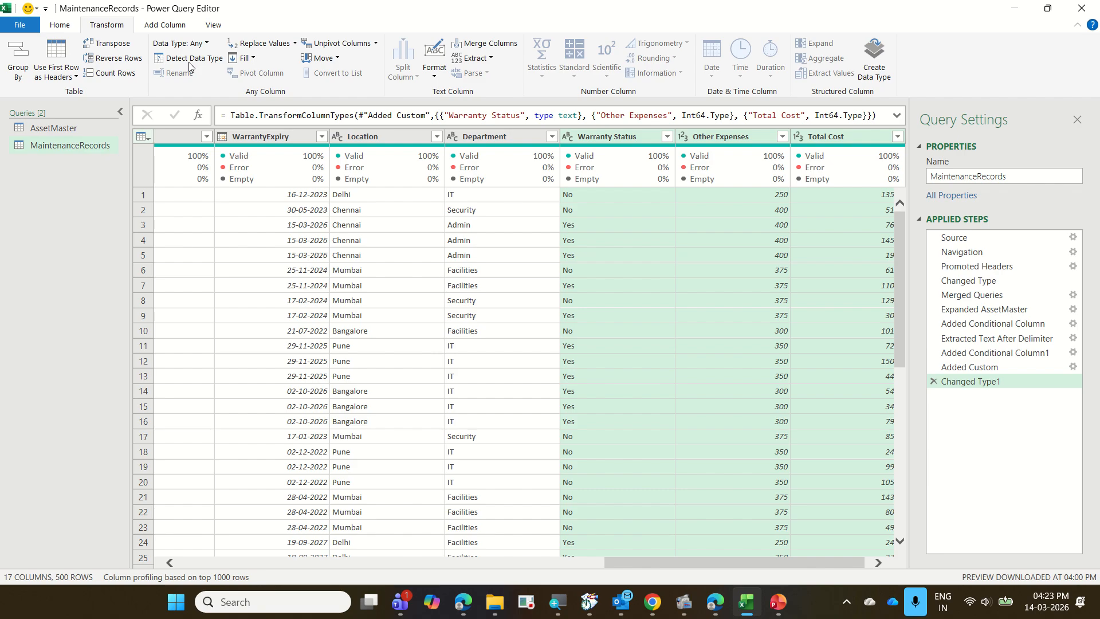
# Close the query editor and load the queries into the workbook as connection only.
pyautogui.click(60, 25)
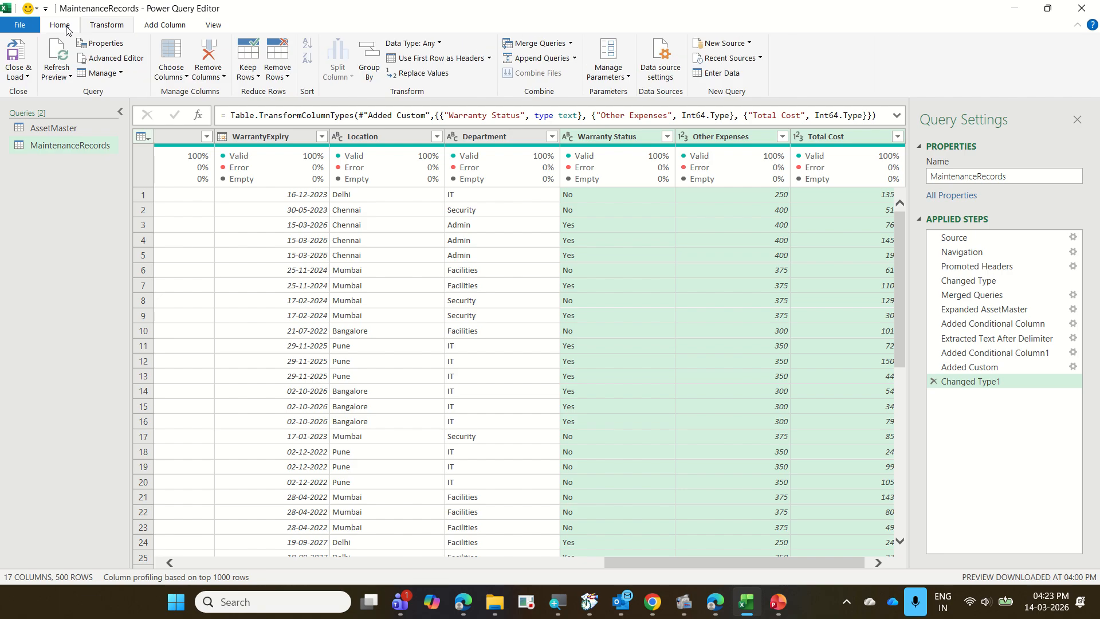
pyautogui.click(28, 77)
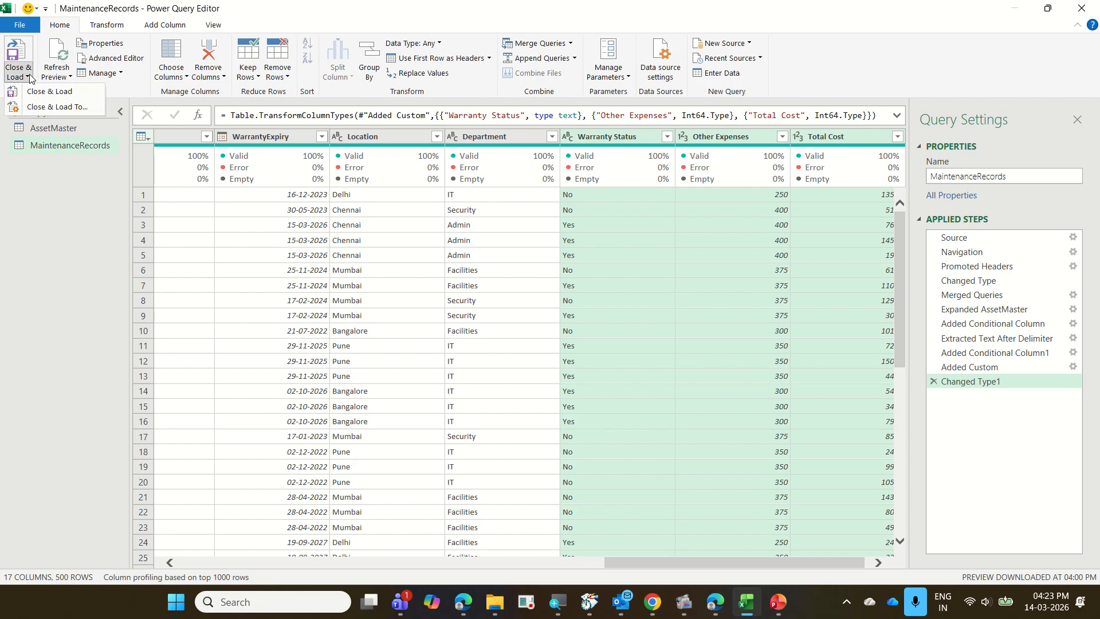
pyautogui.click(57, 107)
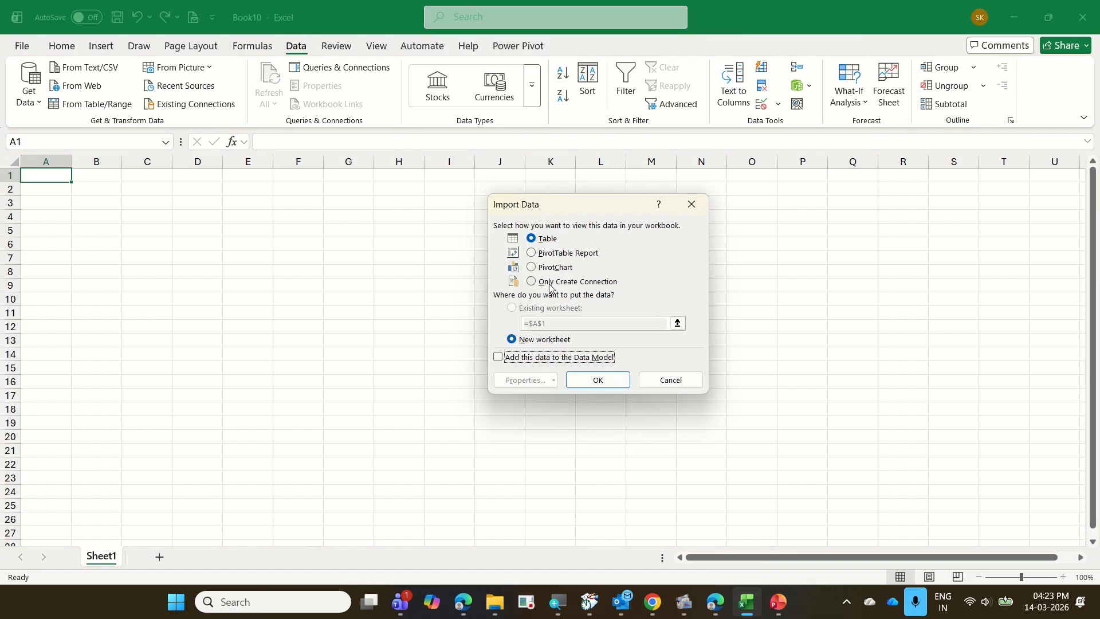
pyautogui.click(550, 283)
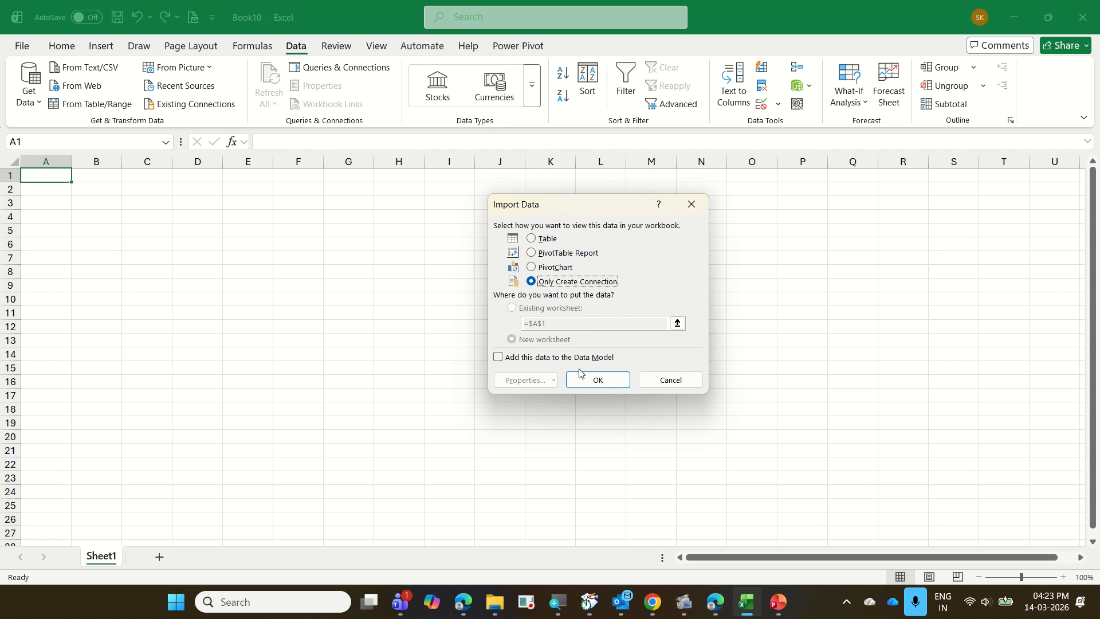
pyautogui.click(608, 379)
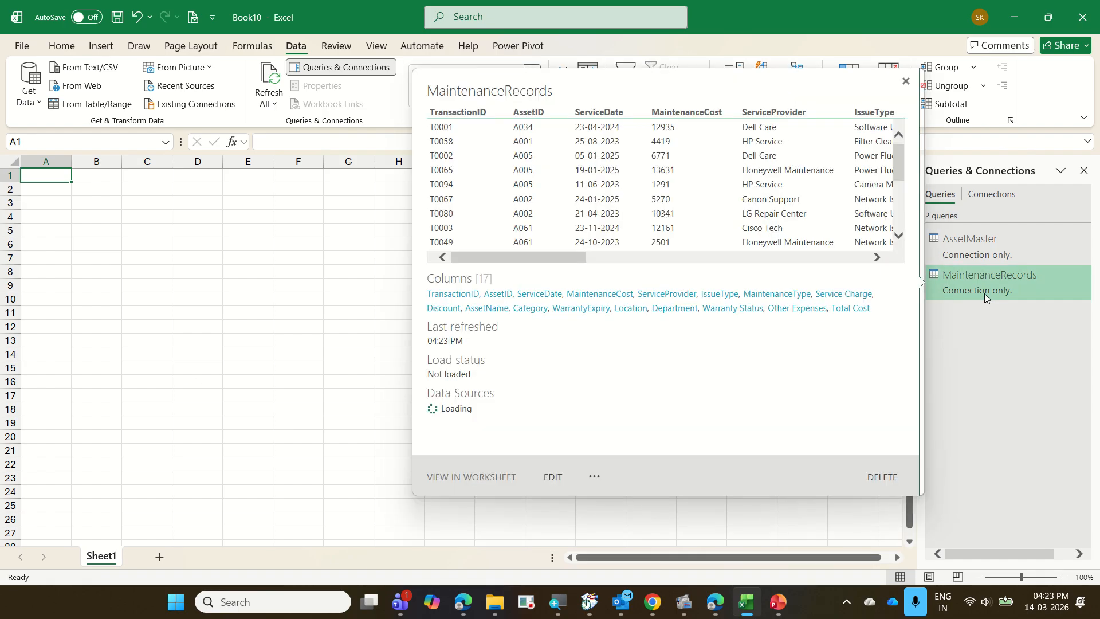
# Change the load destination of the MaintenanceRecords query, adding its data to the Data Model while keeping it connection only.
pyautogui.rightClick(984, 294)
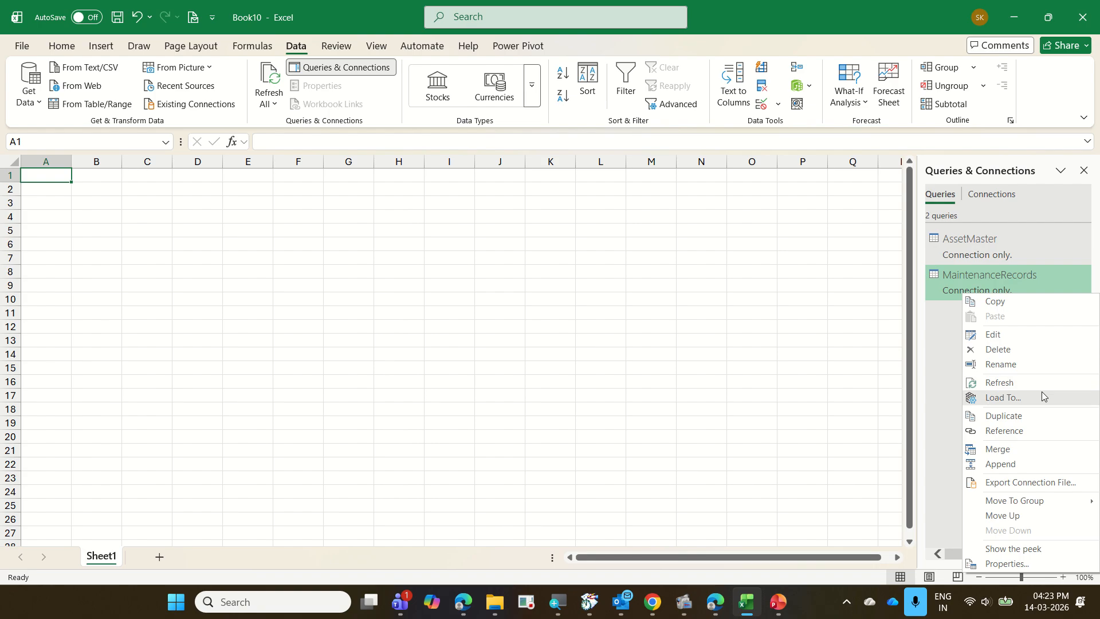
pyautogui.click(1002, 397)
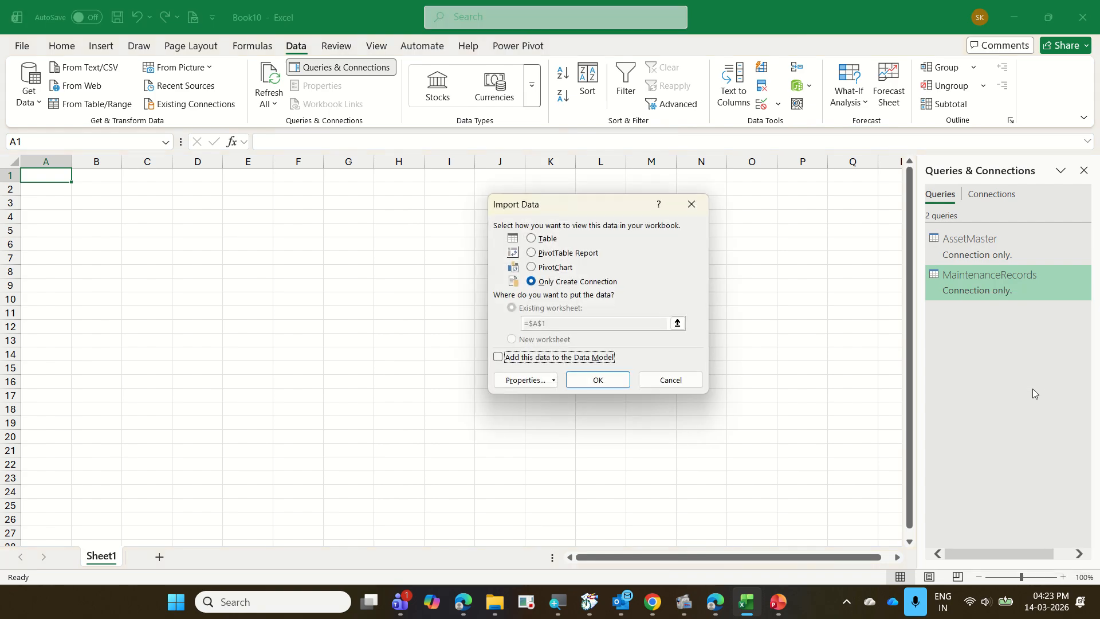
pyautogui.click(556, 356)
pyautogui.click(600, 379)
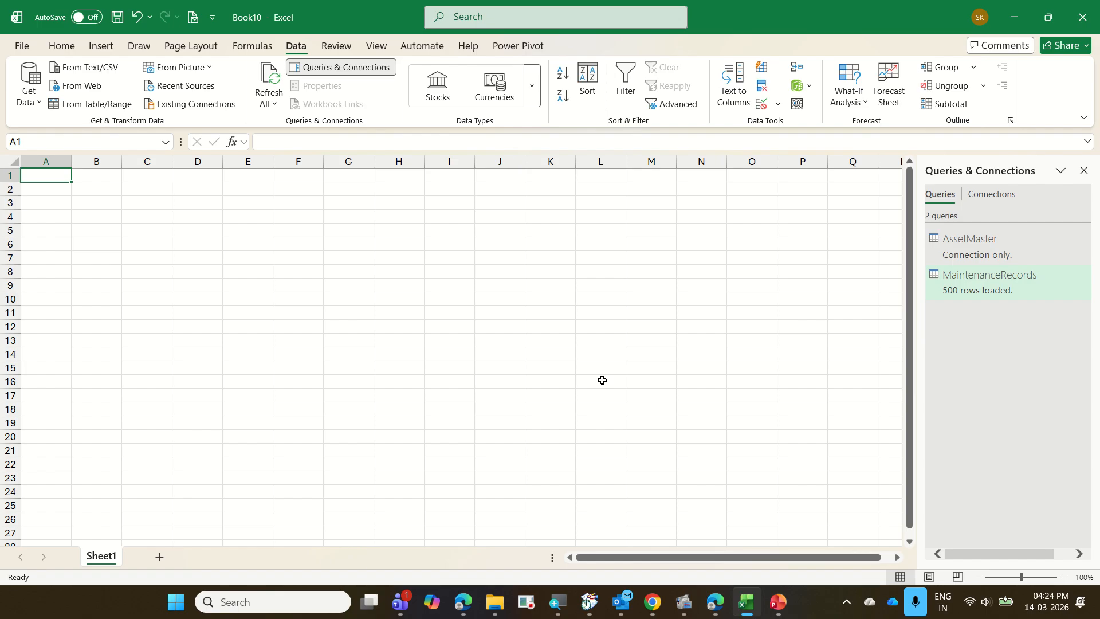
# Save the workbook as "16 AssetMaintenance with PQ" in the "2026-03-13 Bonfiglioli Excel" folder.
pyautogui.click(19, 50)
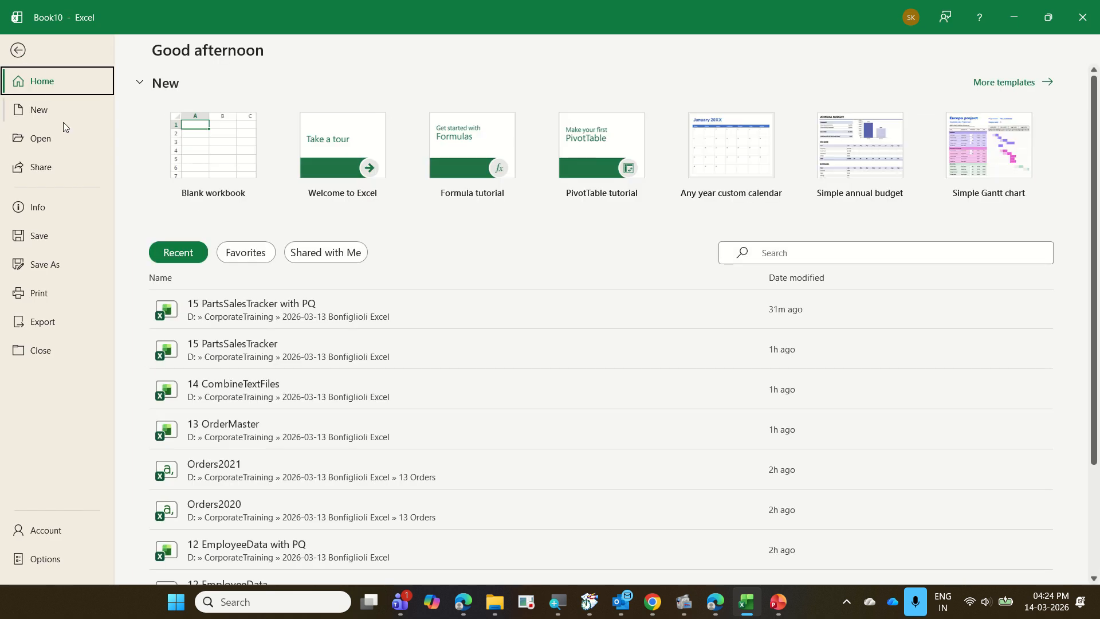
pyautogui.click(89, 266)
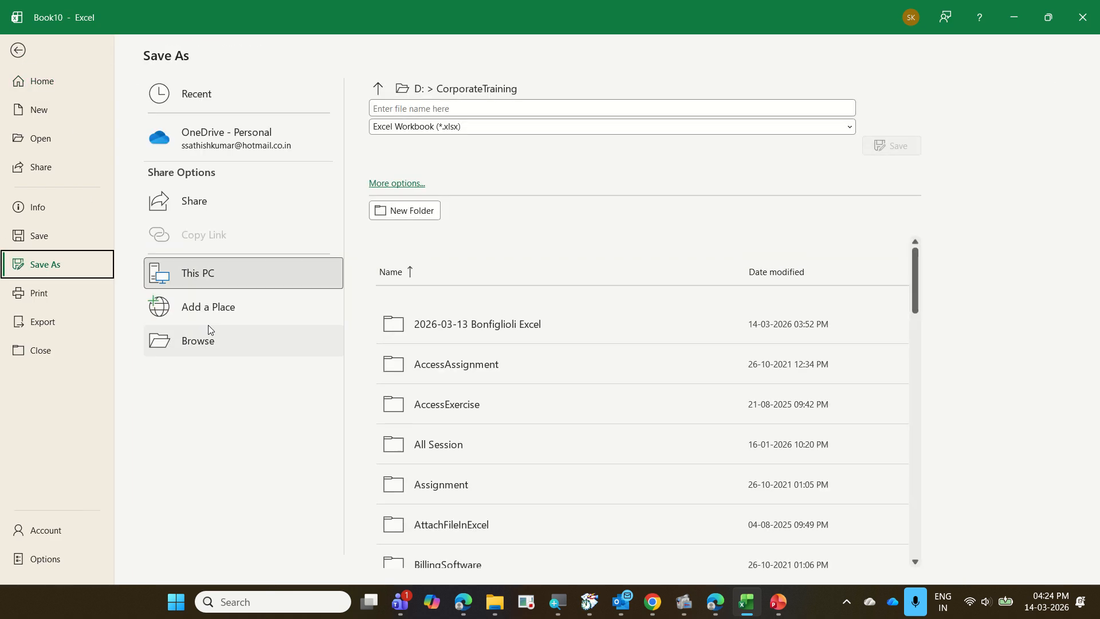
pyautogui.click(208, 326)
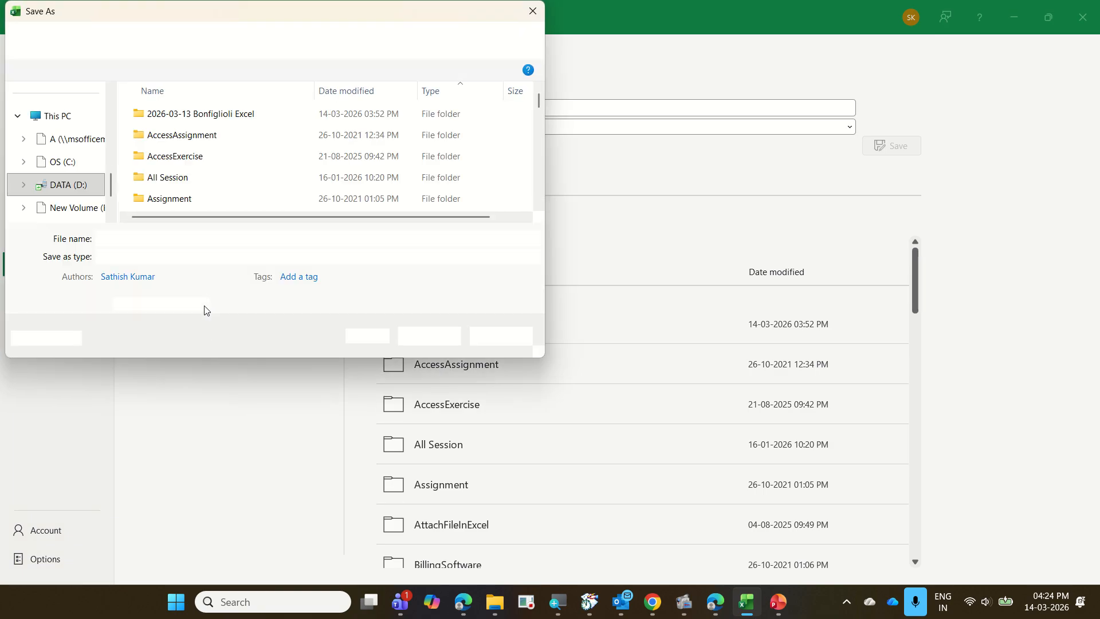
pyautogui.doubleClick(213, 117)
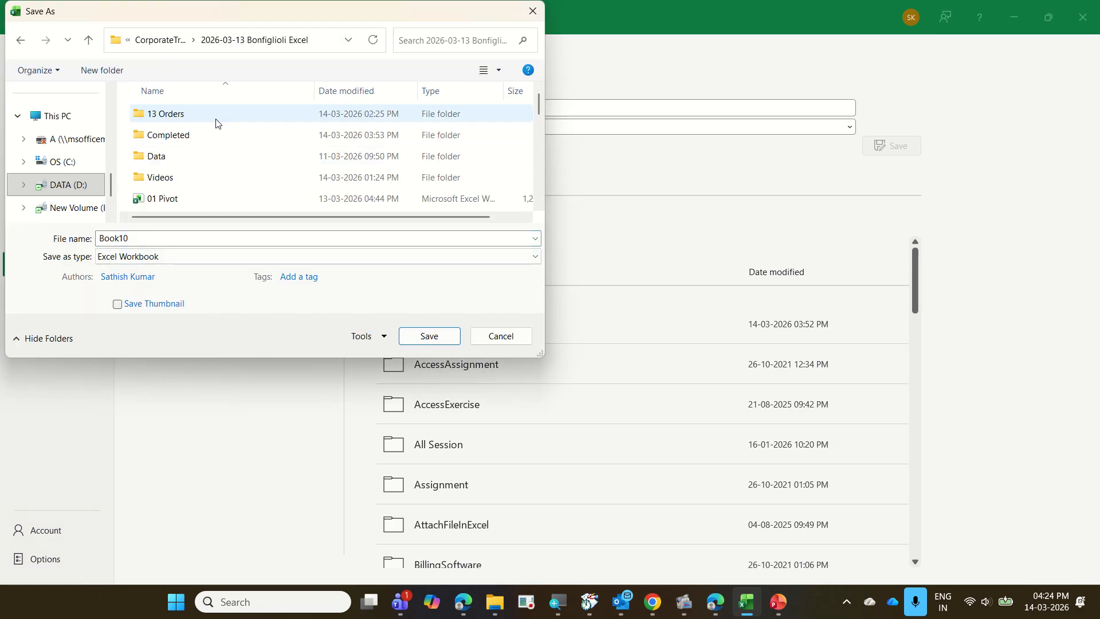
pyautogui.scroll(-7, 213, 193)
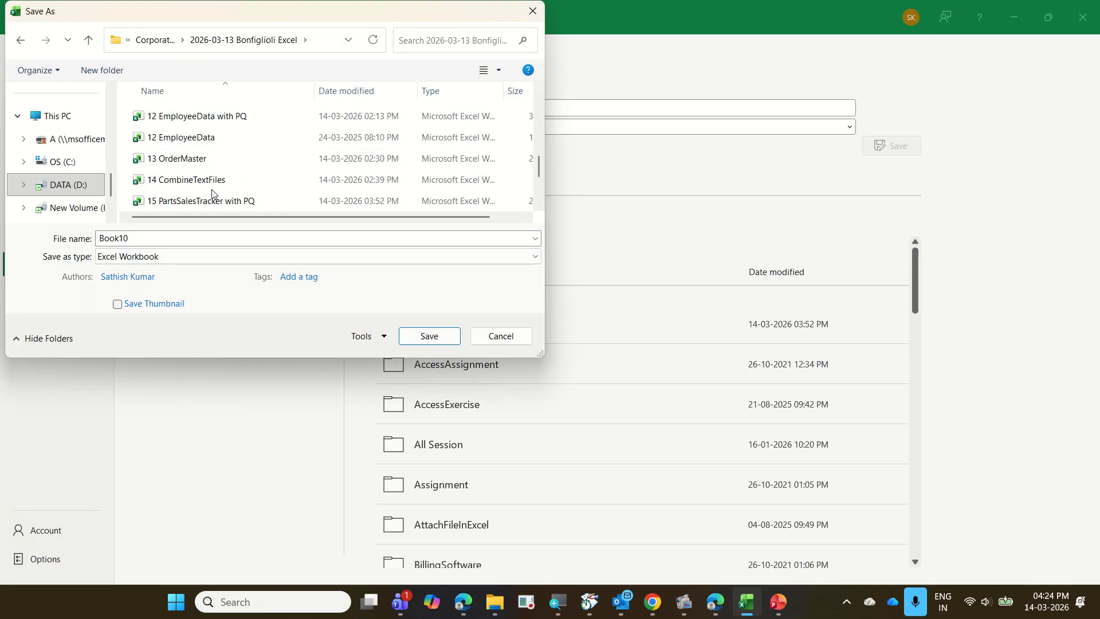
pyautogui.scroll(-2, 213, 193)
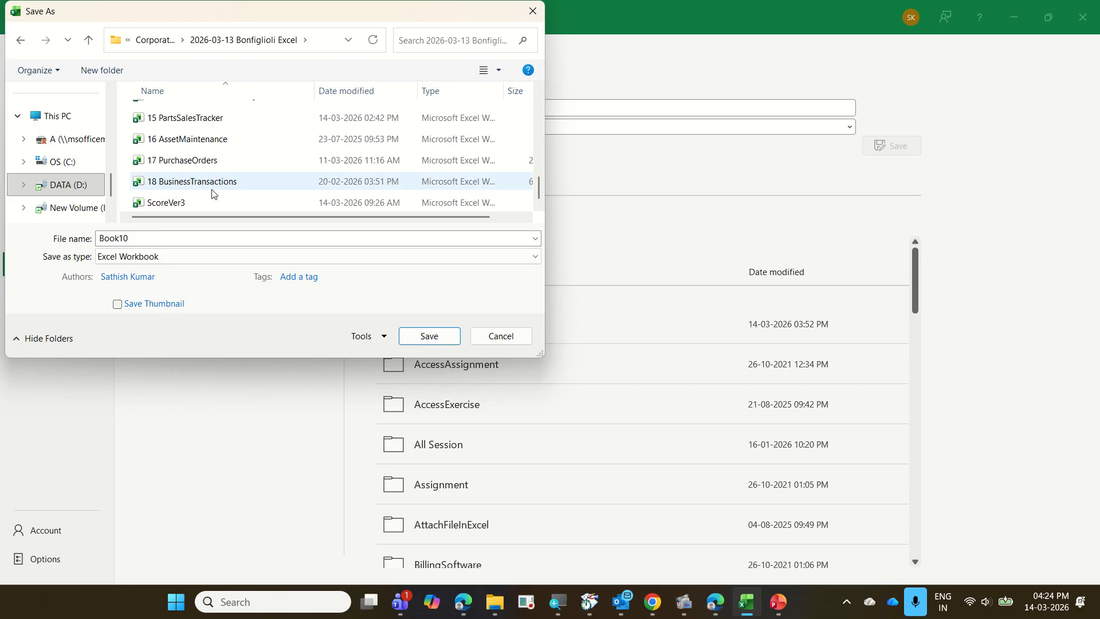
pyautogui.click(214, 148)
pyautogui.click(229, 238)
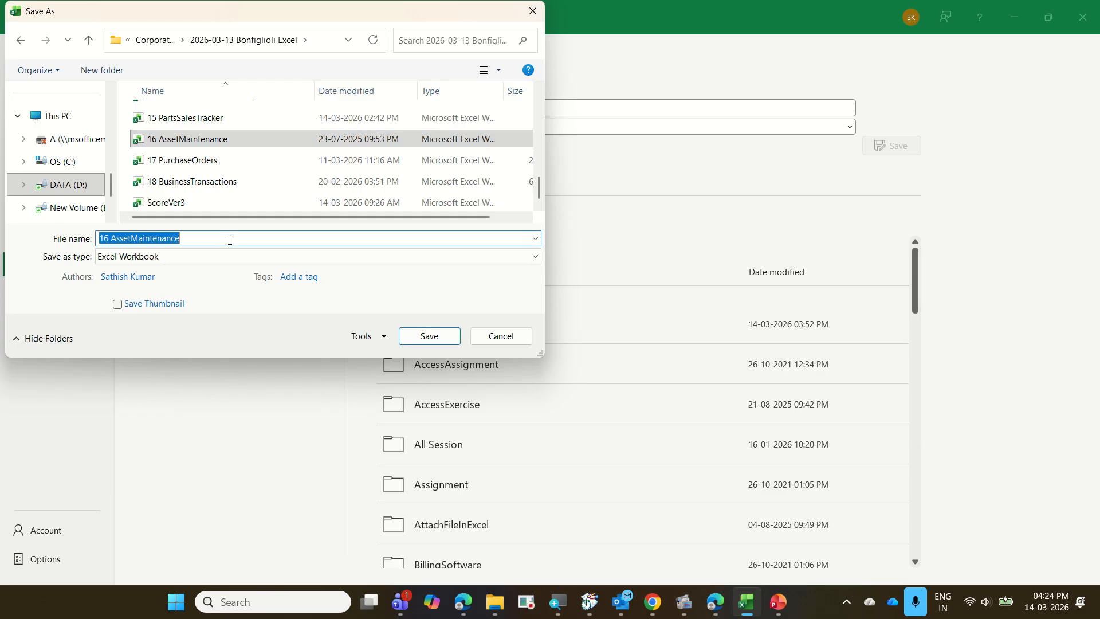
pyautogui.click(230, 238)
pyautogui.write('w')
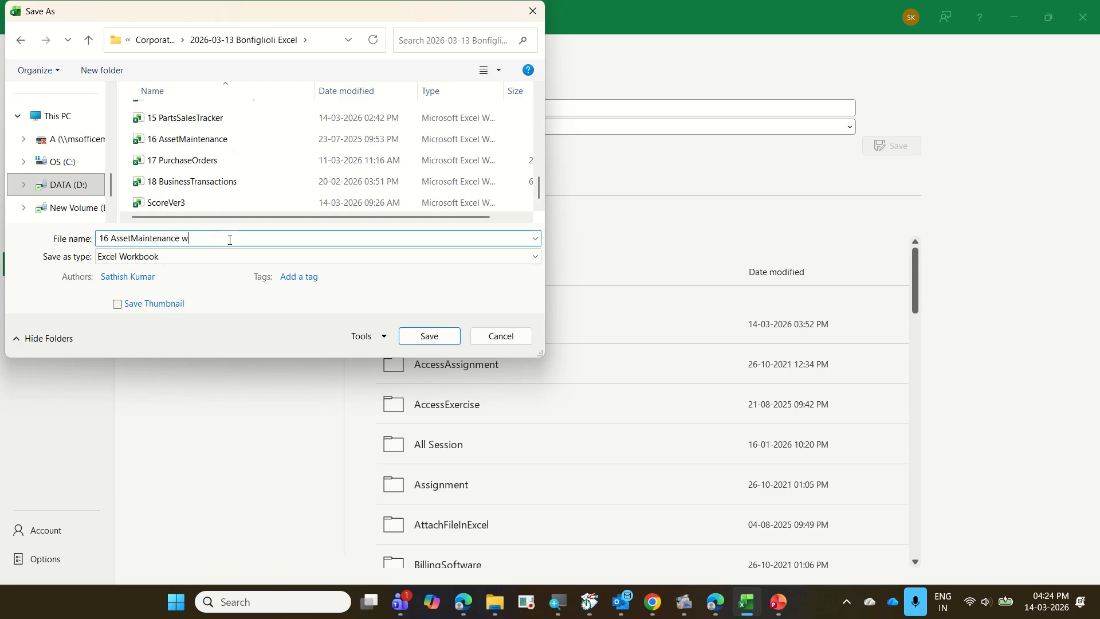
pyautogui.write('ith PQ')
pyautogui.press('Return')
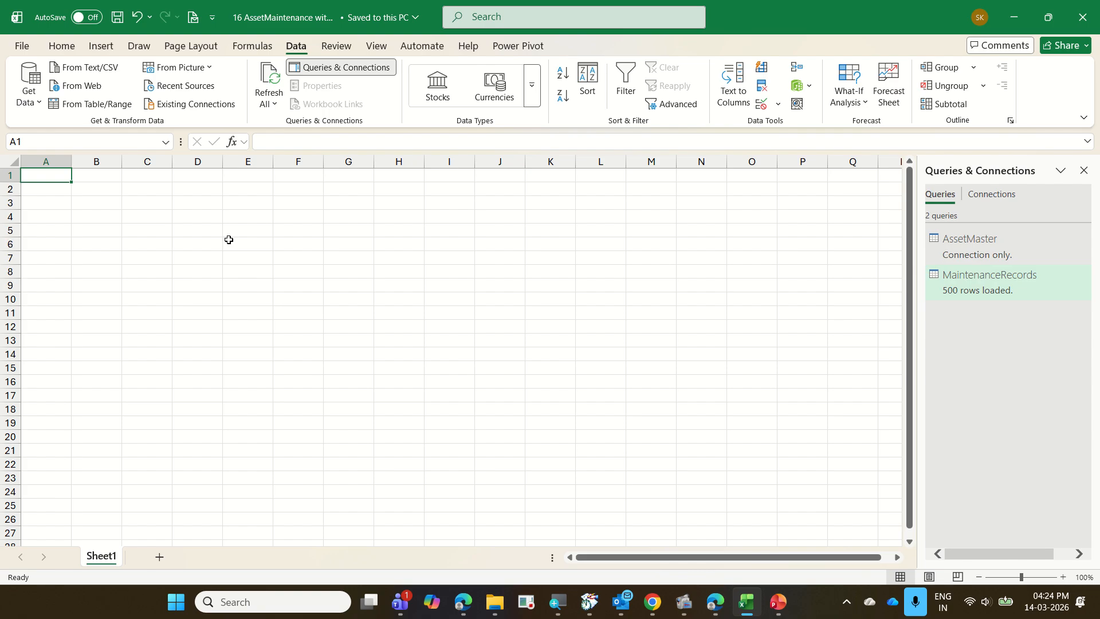
# Close the saved workbook and open "17 PurchaseOrders" from the "2026-03-13 Bonfiglioli Excel" folder in File Explorer.
pyautogui.hotkey('ctrl', 'w')
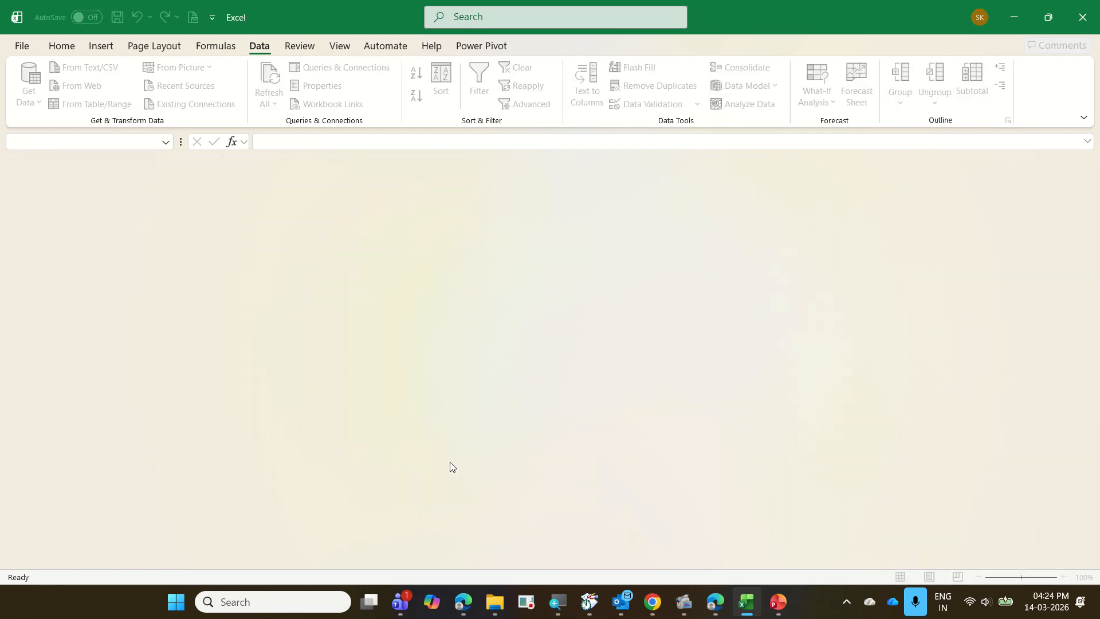
pyautogui.moveTo(494, 602)
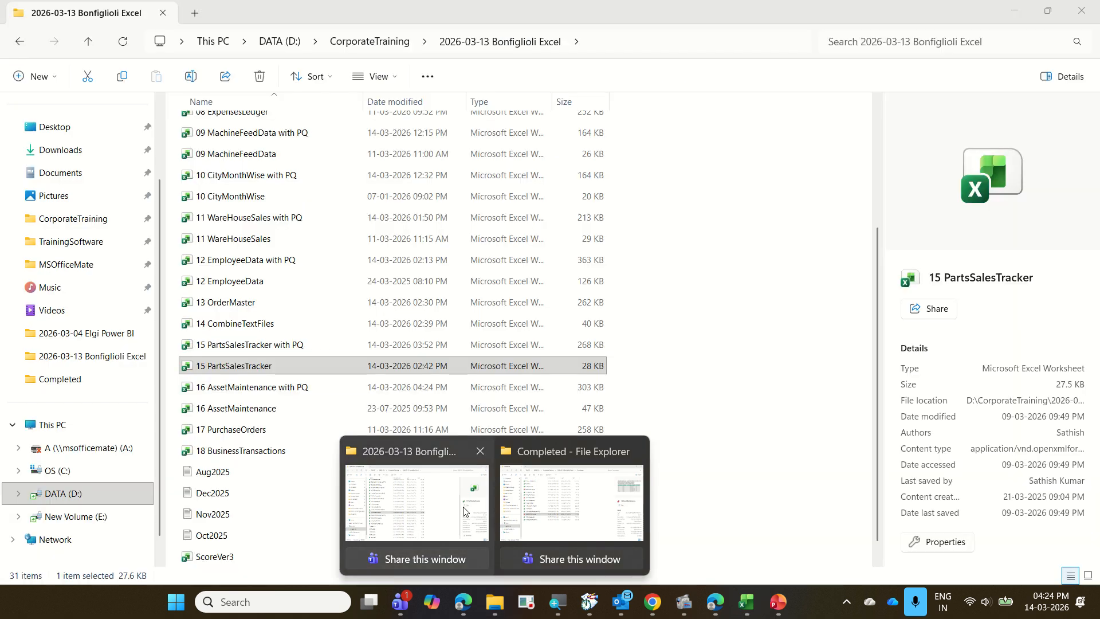
pyautogui.click(464, 511)
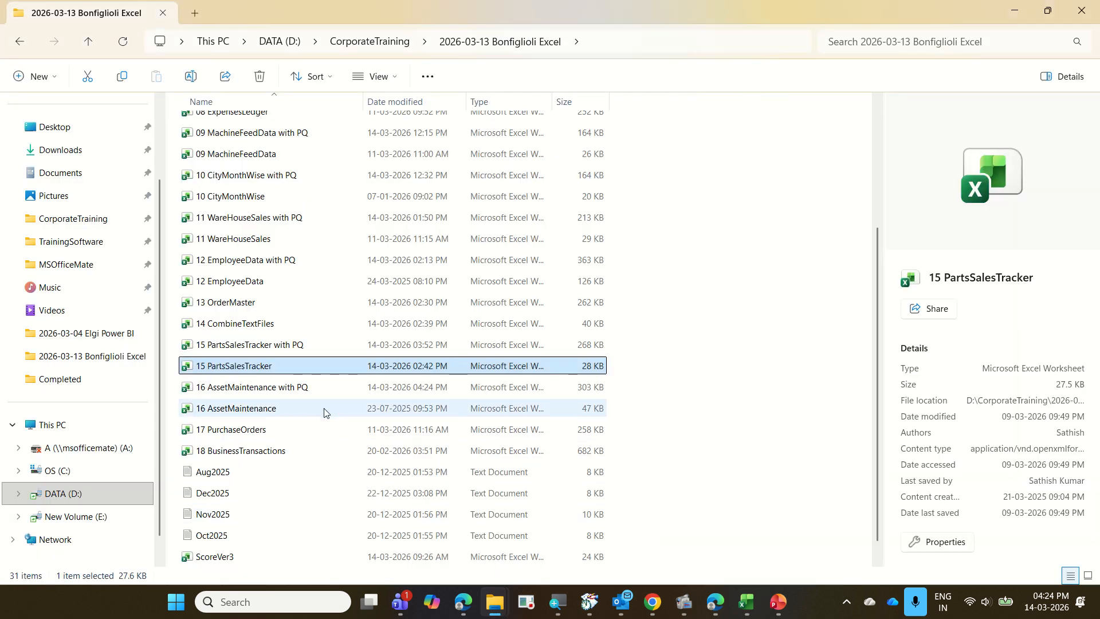
pyautogui.click(328, 430)
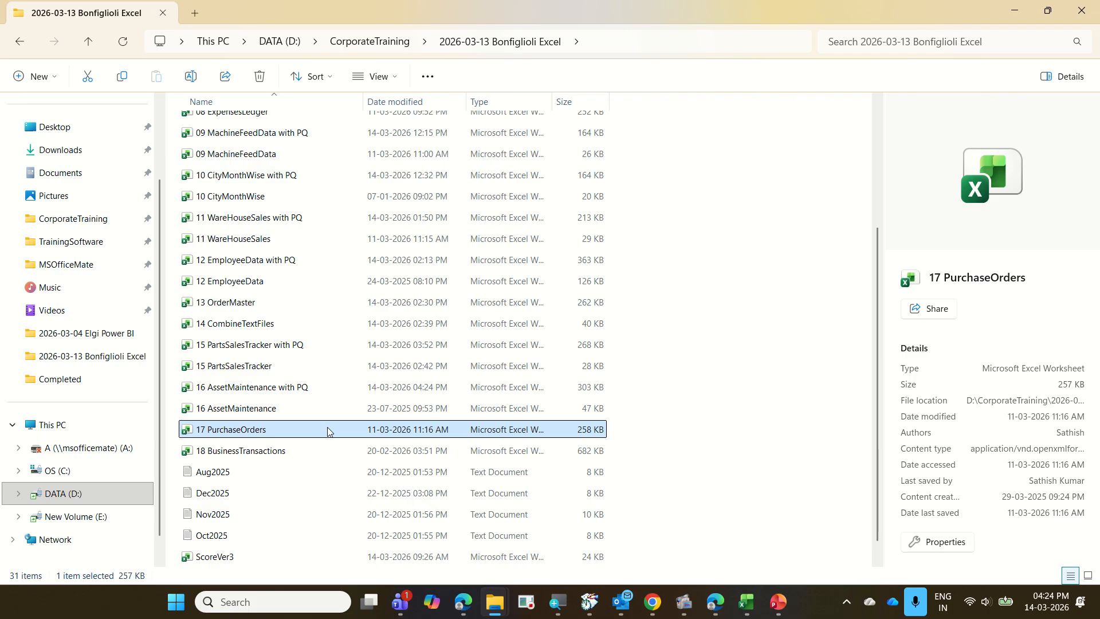
pyautogui.doubleClick(328, 431)
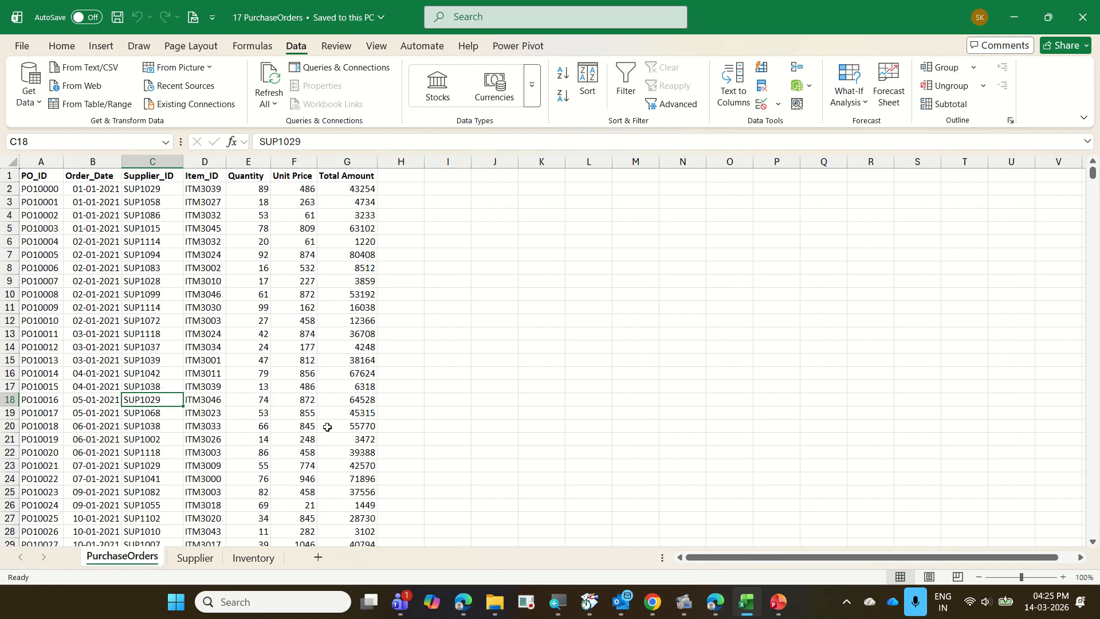
# Review the column headers of the PurchaseOrders sheet, from PO_ID through Total Amount.
pyautogui.press('Up')
pyautogui.press('Up')
pyautogui.press('Up')
pyautogui.press('Up')
pyautogui.press('Up')
pyautogui.press('Up')
pyautogui.press('Up')
pyautogui.press('Up')
pyautogui.press('Up')
pyautogui.press('Up')
pyautogui.press('Up')
pyautogui.press('Up')
pyautogui.press('Up')
pyautogui.press('Up')
pyautogui.press('Up')
pyautogui.press('Up')
pyautogui.press('Up')
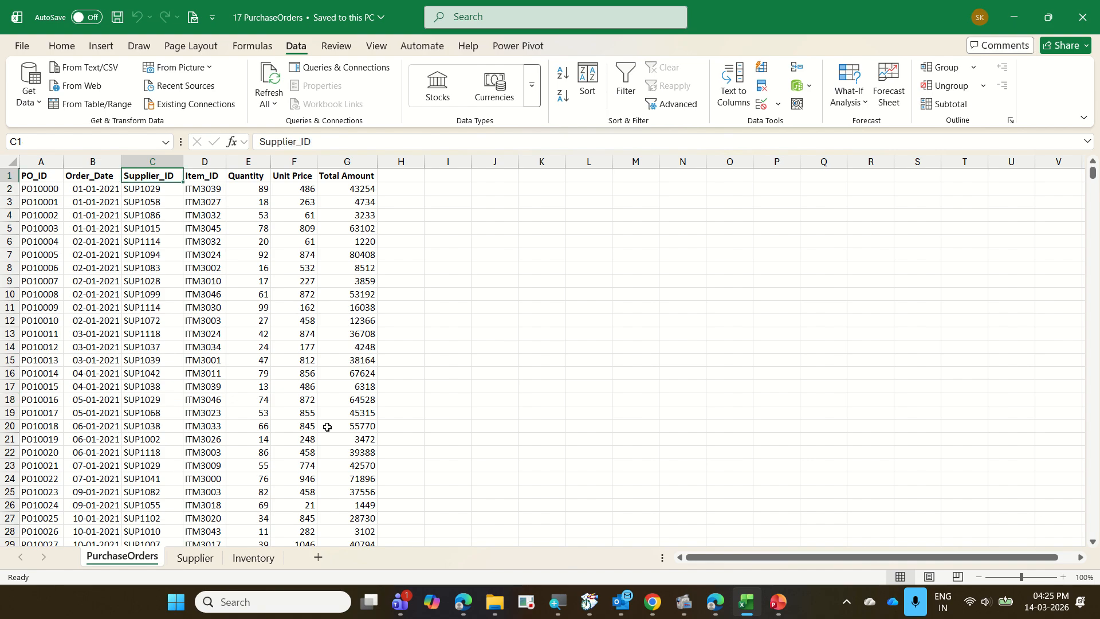
pyautogui.press('Left')
pyautogui.press('Left')
pyautogui.press('Right')
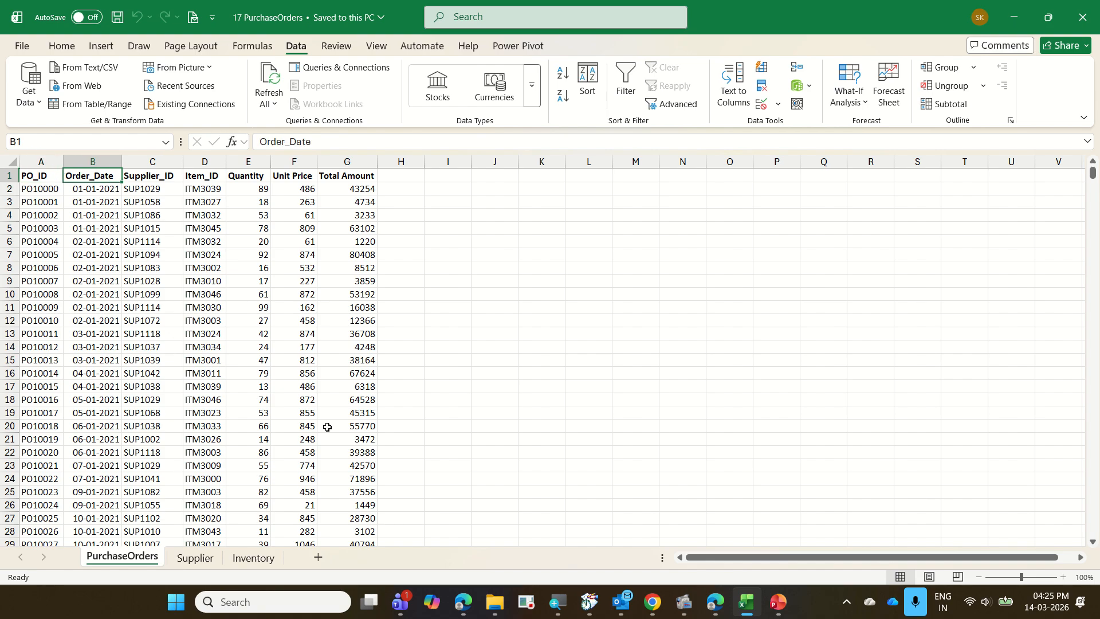
pyautogui.press('Right')
pyautogui.press('Right')
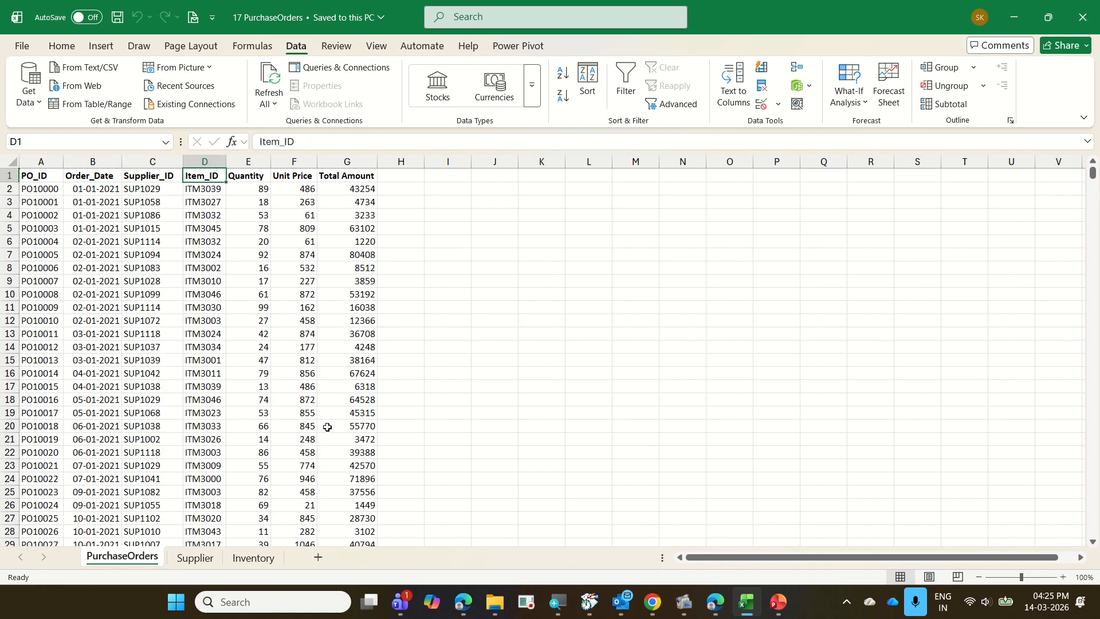
pyautogui.press('Right')
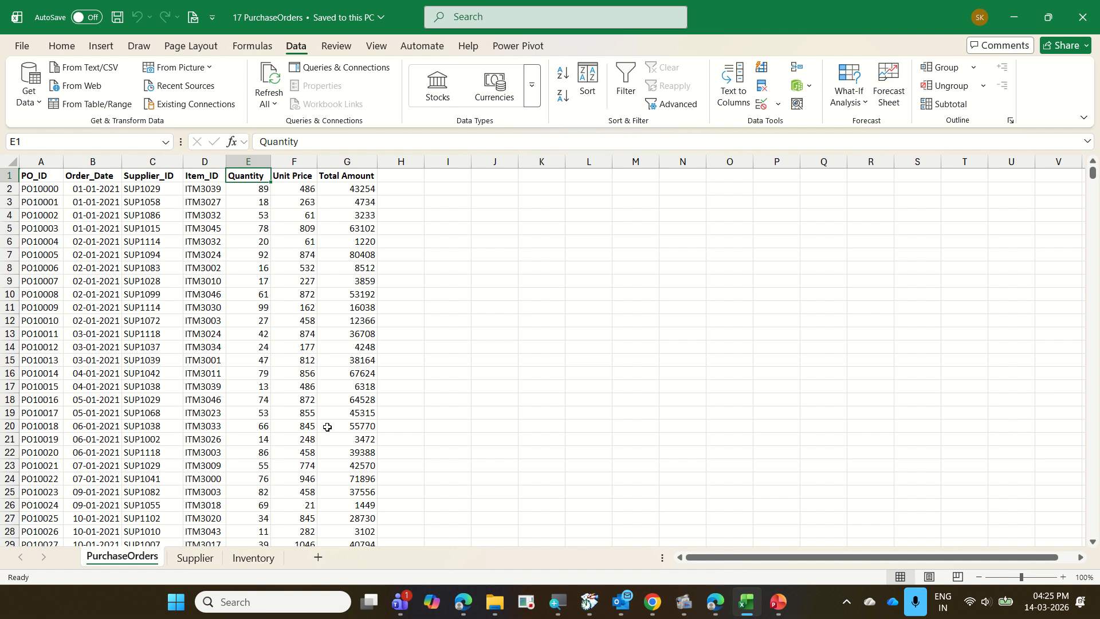
pyautogui.press('Right')
pyautogui.press('Right')
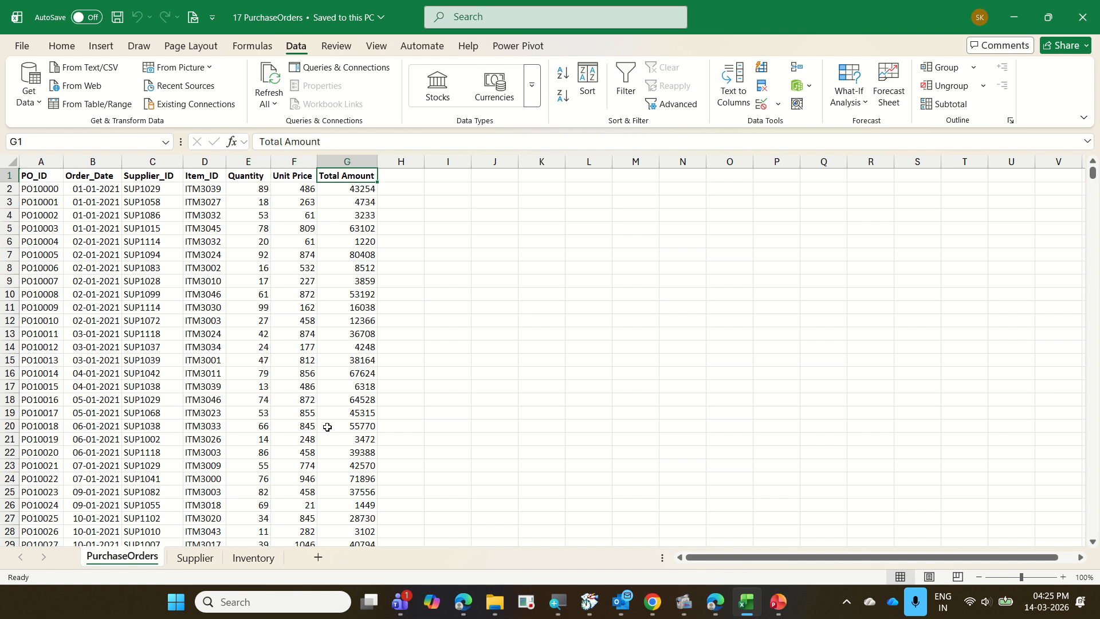
# Switch to the Supplier sheet and review its column headers.
pyautogui.hotkey('ctrl', 'pagedown')
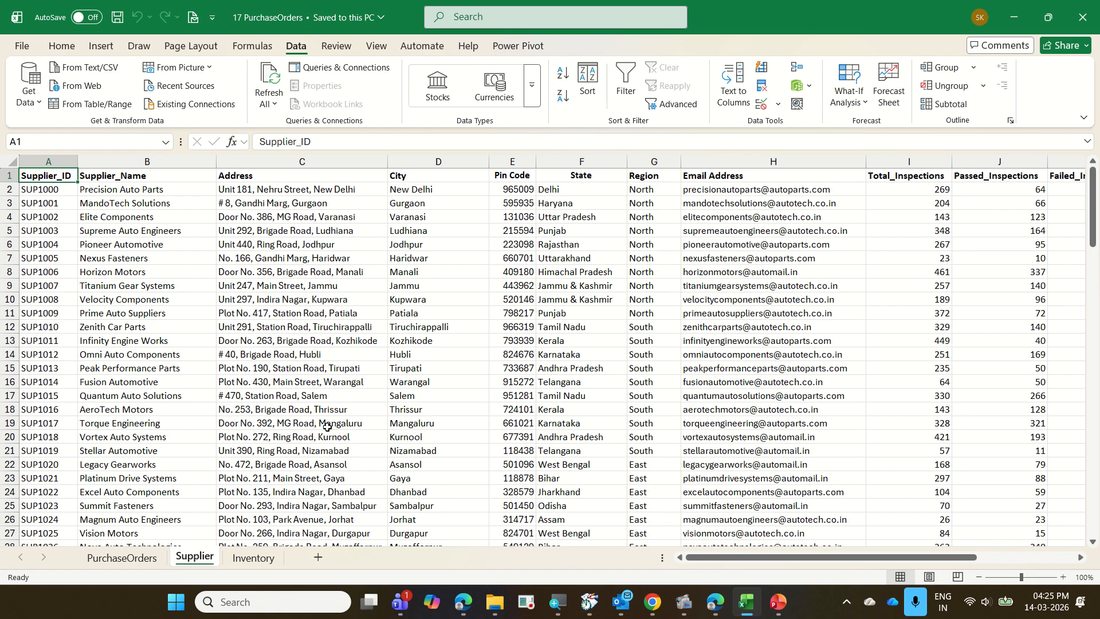
pyautogui.press('Right')
pyautogui.press('Right')
pyautogui.press('Right')
pyautogui.press('Right')
pyautogui.press('Right')
pyautogui.press('Right')
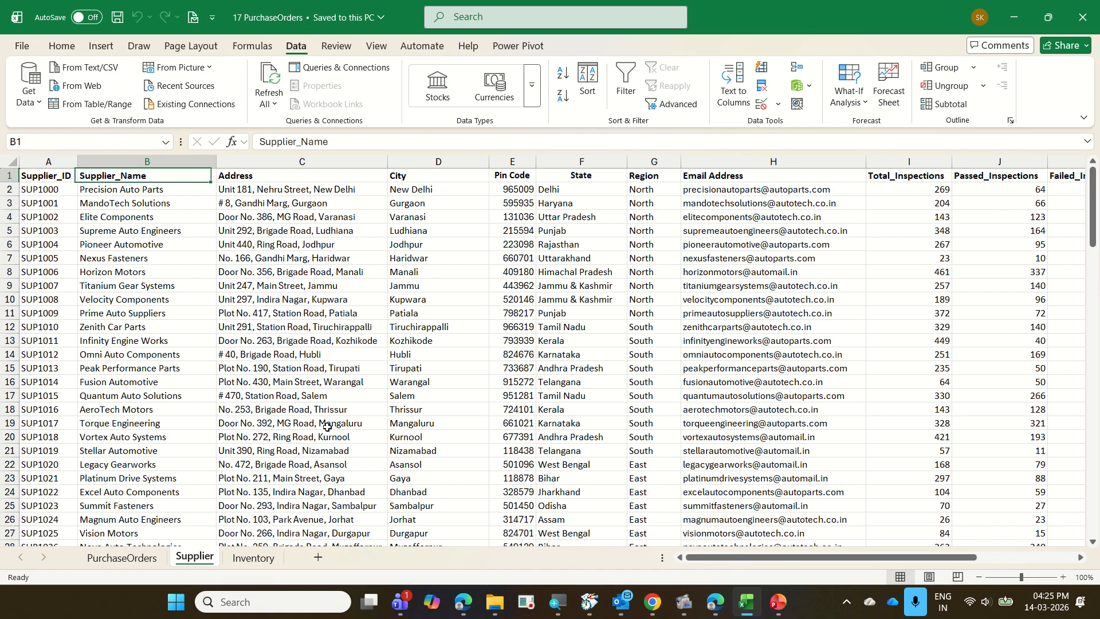
pyautogui.press('Left')
pyautogui.press('Left')
pyautogui.press('Left')
pyautogui.press('Left')
pyautogui.press('Left')
pyautogui.press('Left')
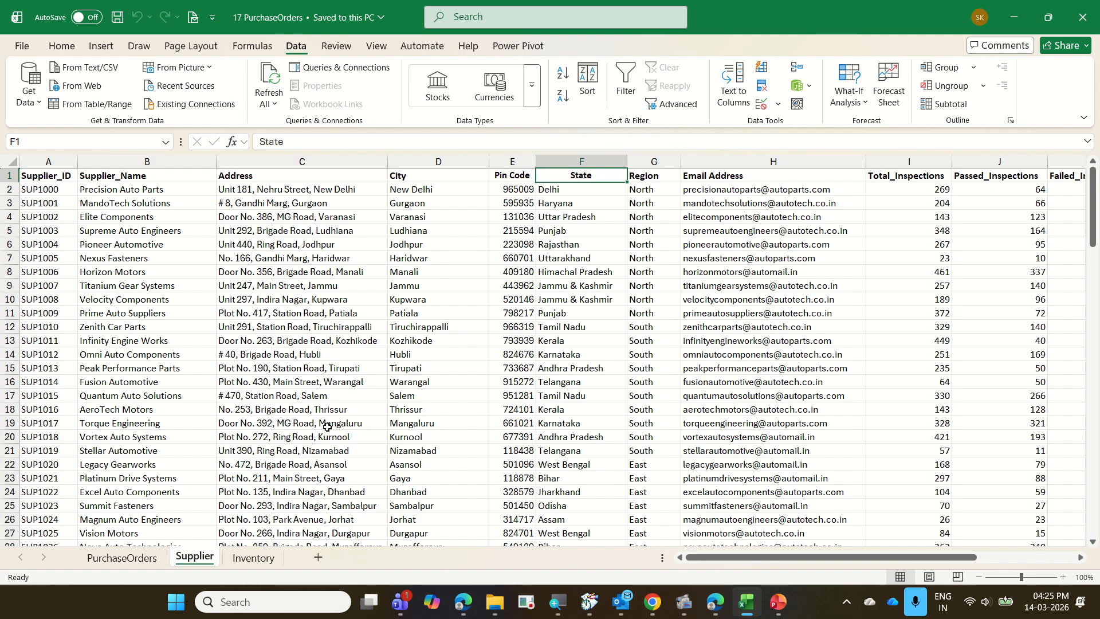
# Switch to the Inventory sheet and review its column headers, from Item_ID through Last_Updated.
pyautogui.hotkey('ctrl', 'pagedown')
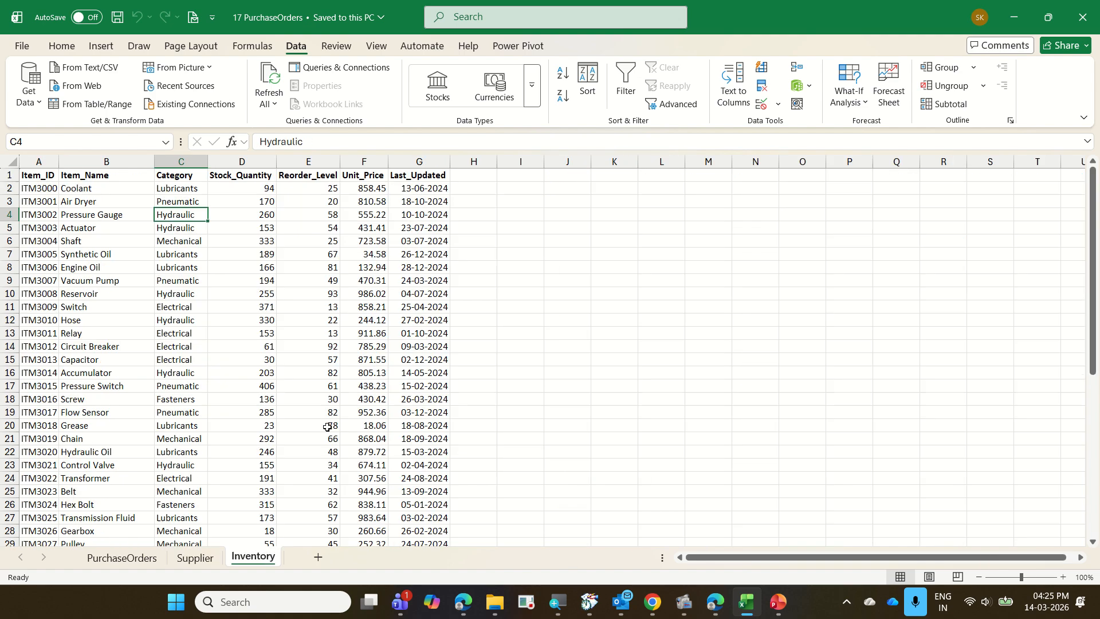
pyautogui.press('Up')
pyautogui.press('Up')
pyautogui.press('Up')
pyautogui.press('Left')
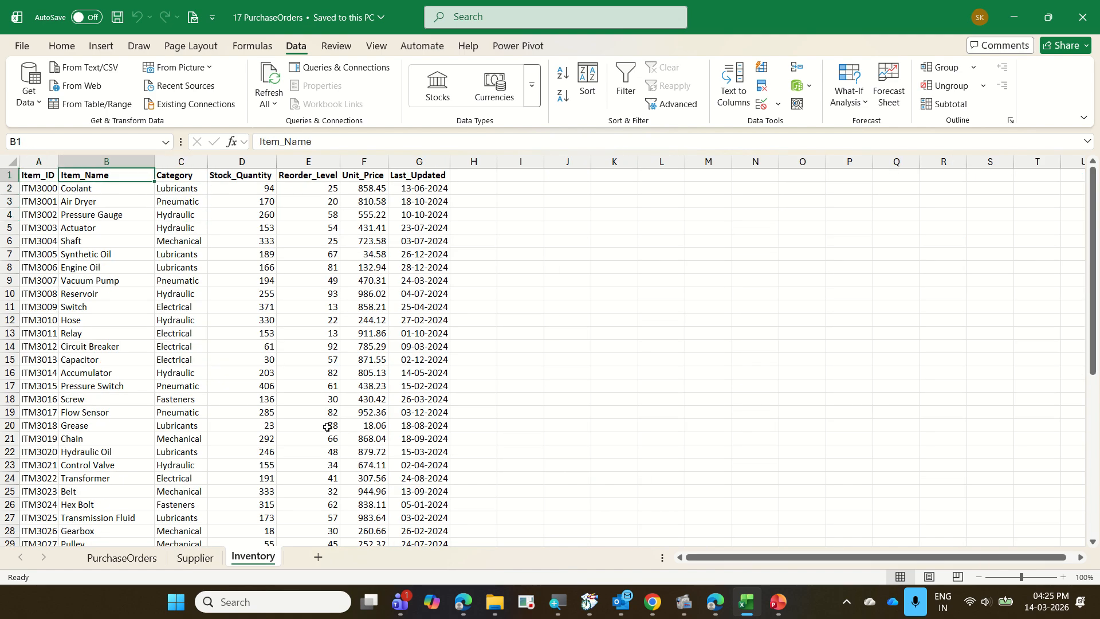
pyautogui.press('Right')
pyautogui.press('Right')
pyautogui.press('Right')
pyautogui.press('Right')
pyautogui.press('Right')
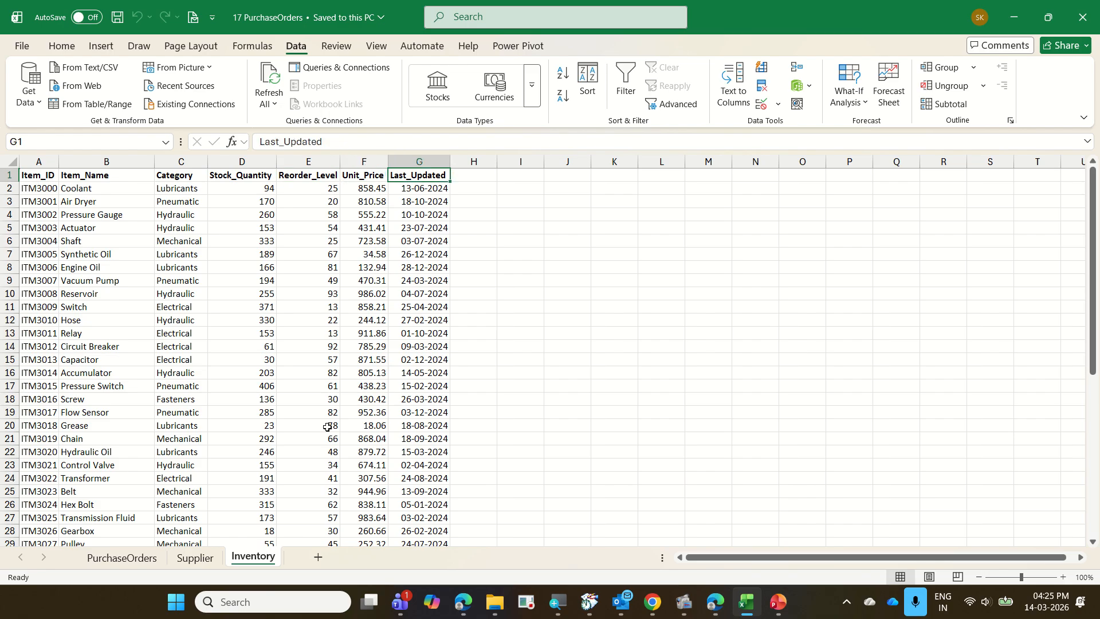
# Go back to the PurchaseOrders sheet to compare it with the others, ending on the Inventory sheet.
pyautogui.hotkey('ctrl', 'pageup')
pyautogui.hotkey('ctrl', 'pageup')
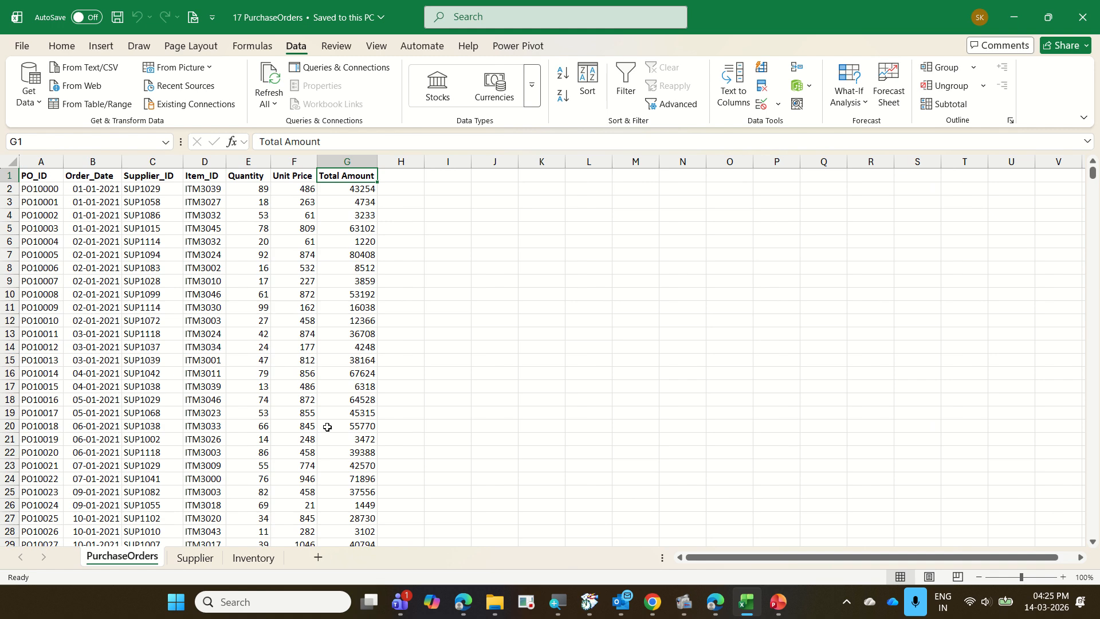
pyautogui.hotkey('ctrl', 'pagedown')
pyautogui.hotkey('ctrl', 'pagedown')
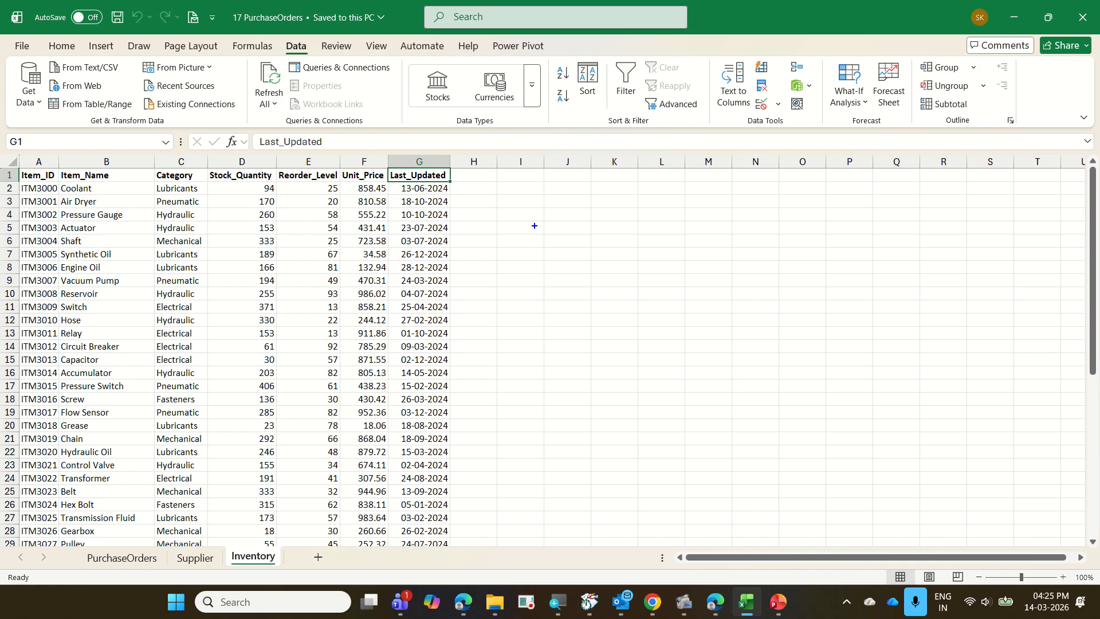
# Write the on-screen notes Region, Category and Sum of Total Cost on separate lines beside the inventory data.
pyautogui.write('tRegio')
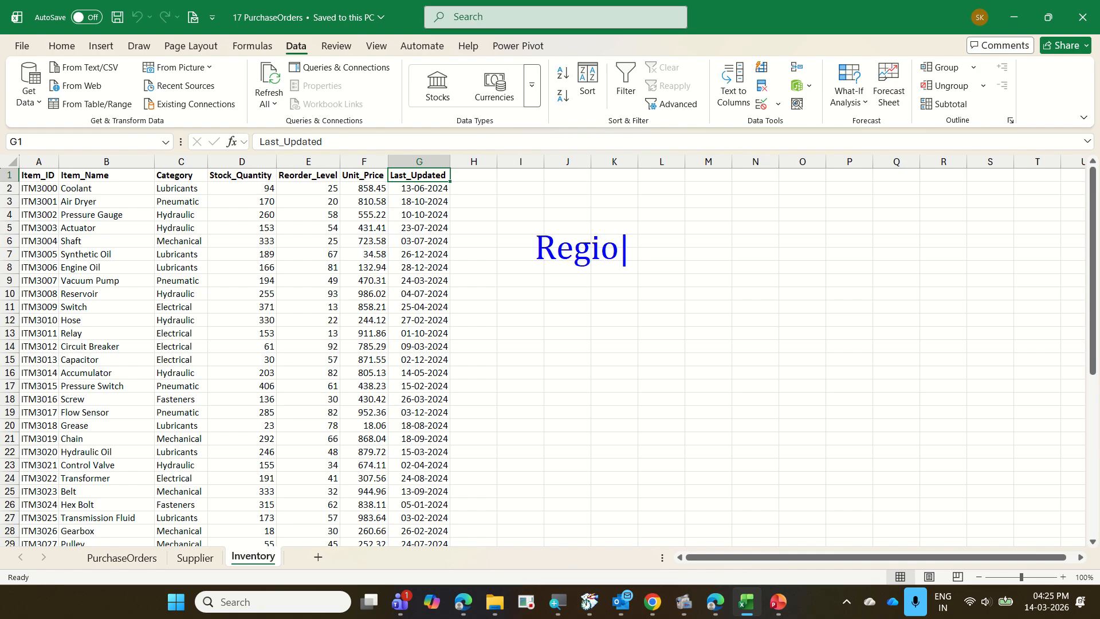
pyautogui.write('n')
pyautogui.press('Return')
pyautogui.write('Cate')
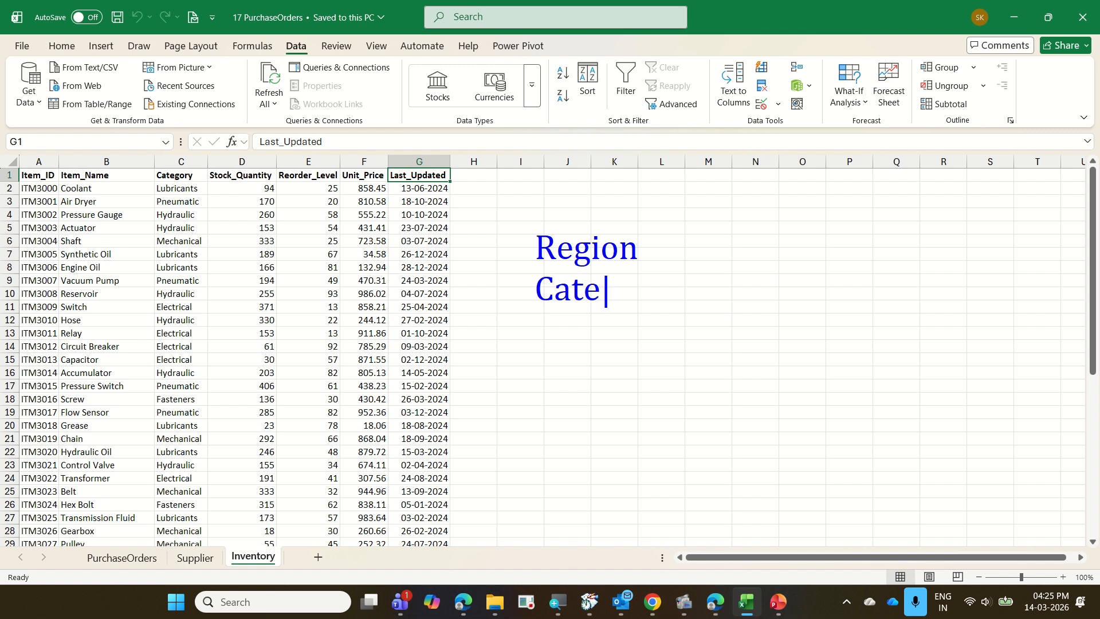
pyautogui.write('gory')
pyautogui.press('Return')
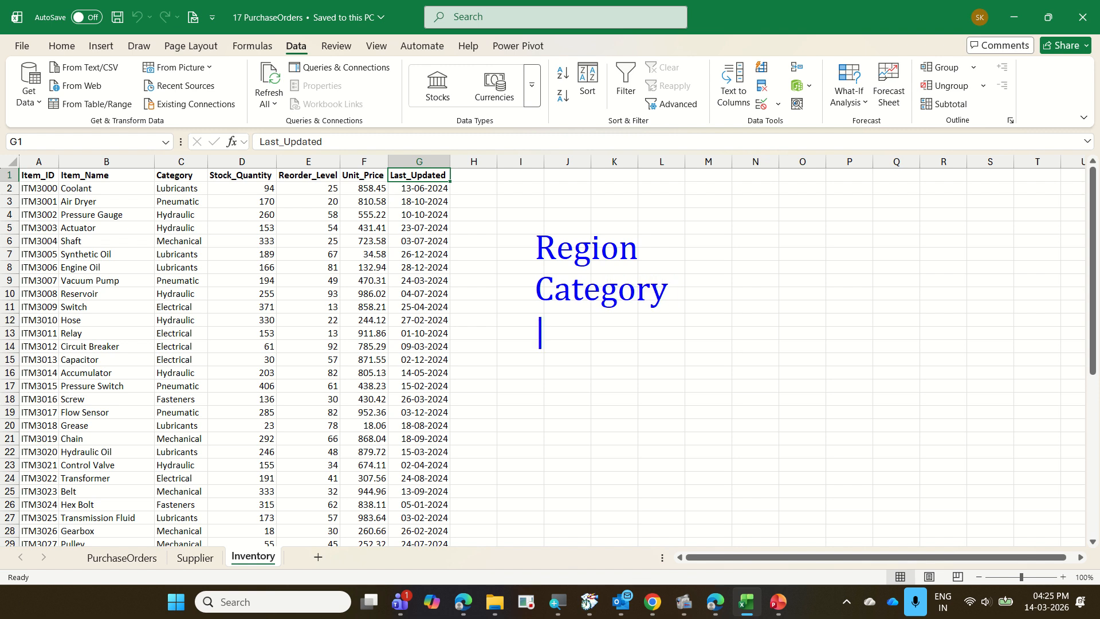
pyautogui.write('Sum ot')
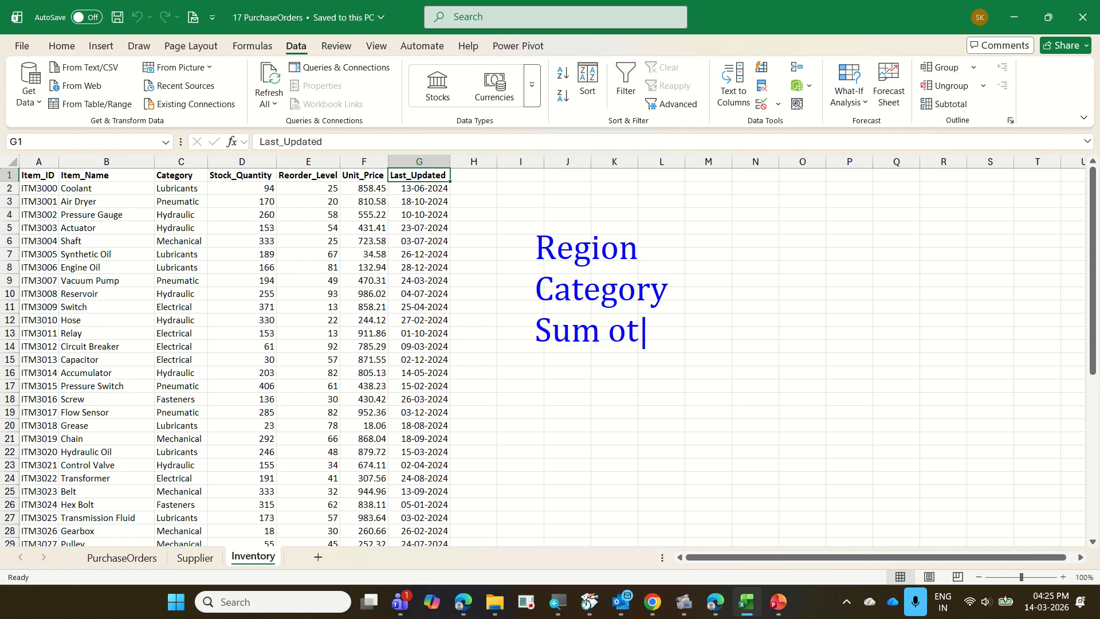
pyautogui.press('BackSpace')
pyautogui.write('f Total C')
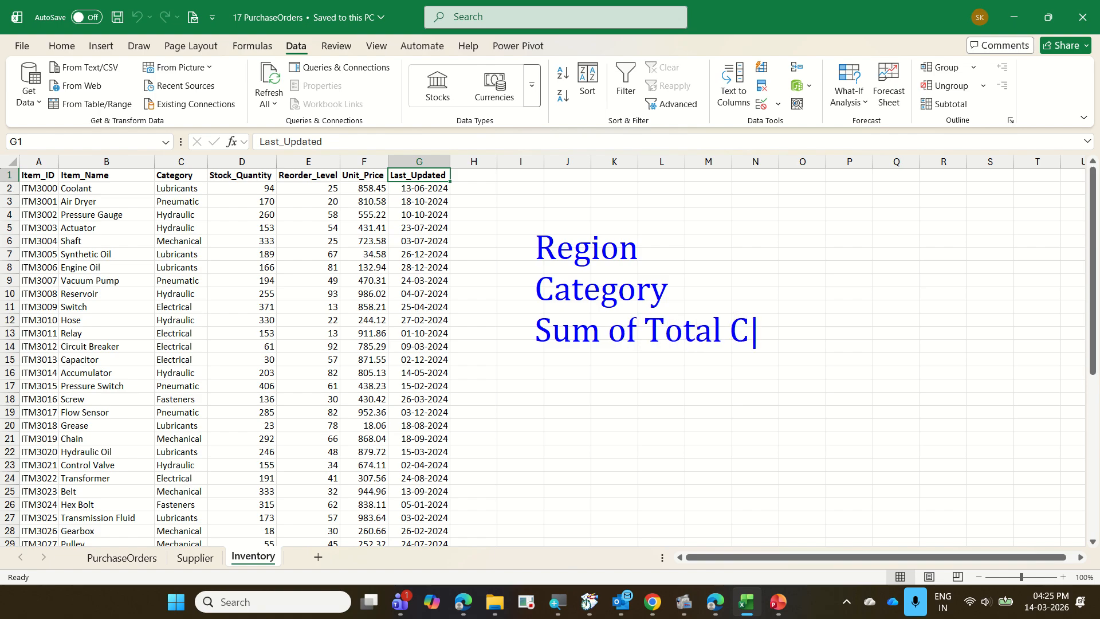
pyautogui.write('ost')
# Mark the Inventory sheet name with a box and a freehand stroke, and clear all on-screen annotations.
pyautogui.moveTo(224, 547); pyautogui.dragTo(270, 568)
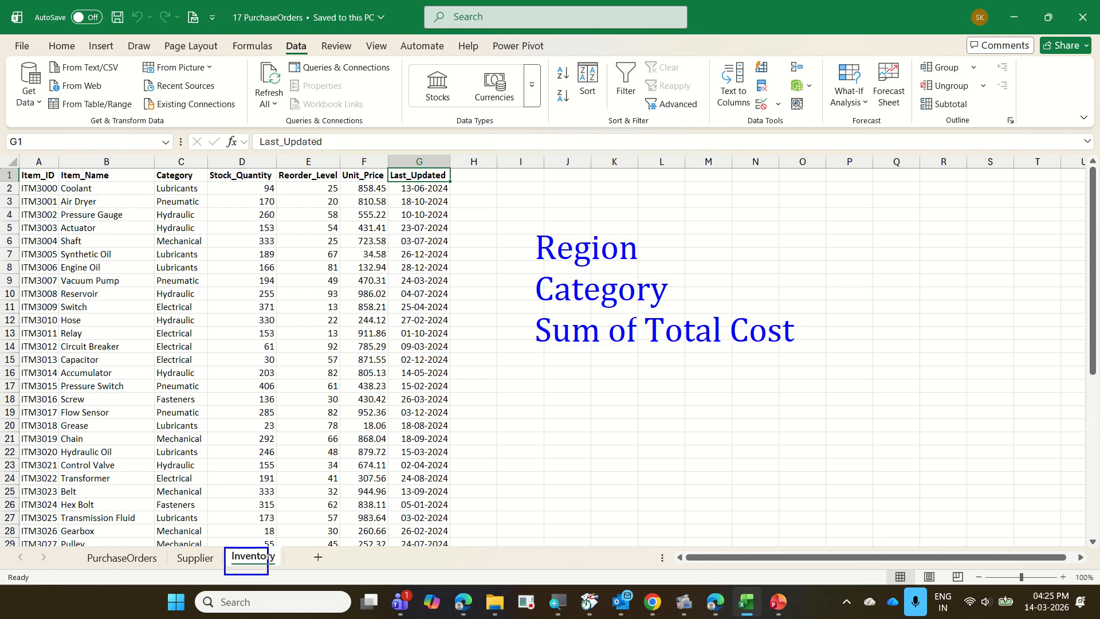
pyautogui.moveTo(262, 531); pyautogui.dragTo(357, 405)
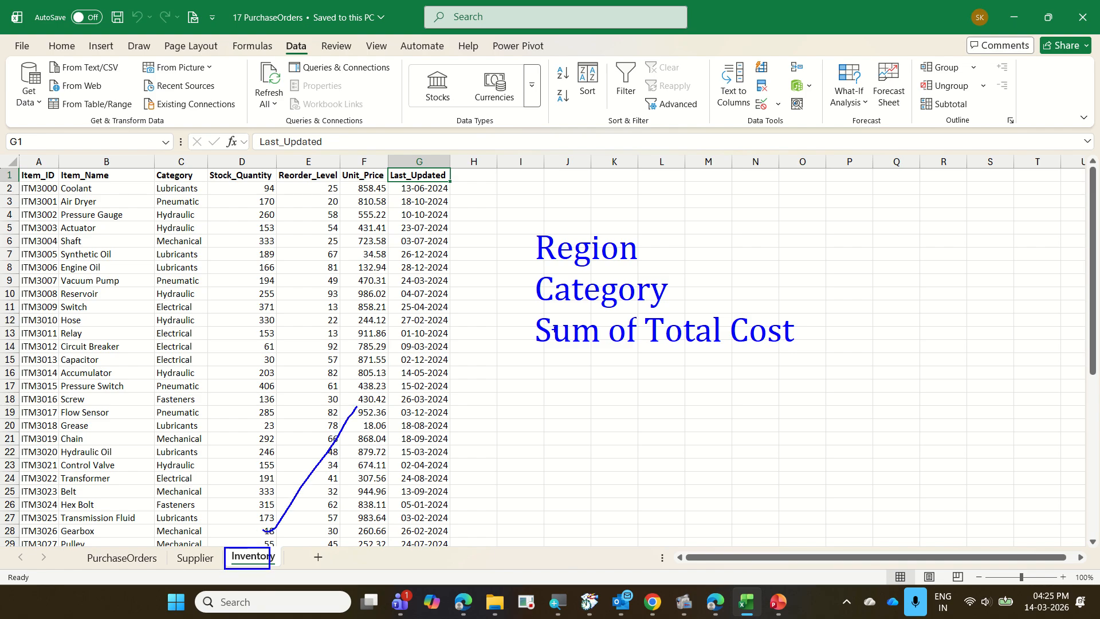
pyautogui.press('Escape')
pyautogui.moveTo(583, 359); pyautogui.dragTo(590, 351)
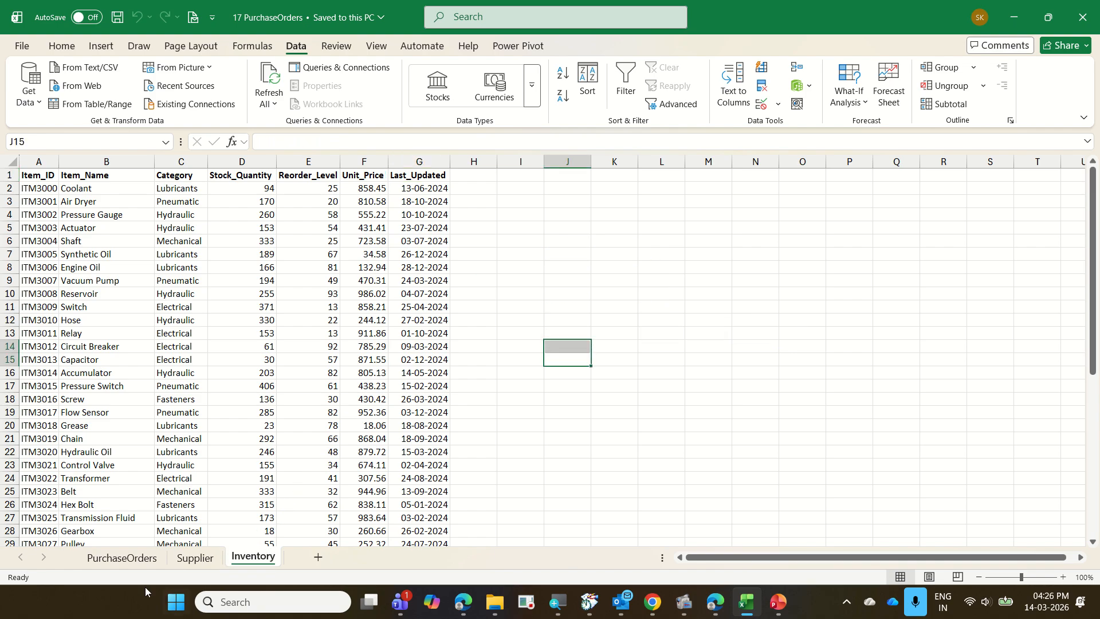
# Check the Region column on the Supplier sheet, and examine the Supplier_ID and Item_ID values in the first order on PurchaseOrders.
pyautogui.click(192, 557)
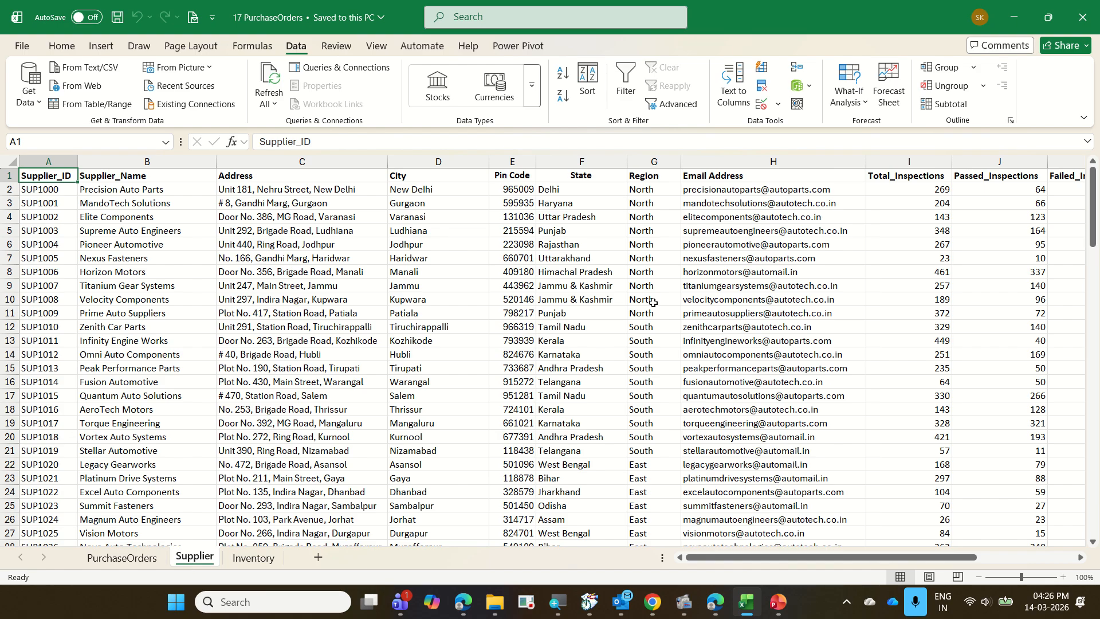
pyautogui.click(129, 558)
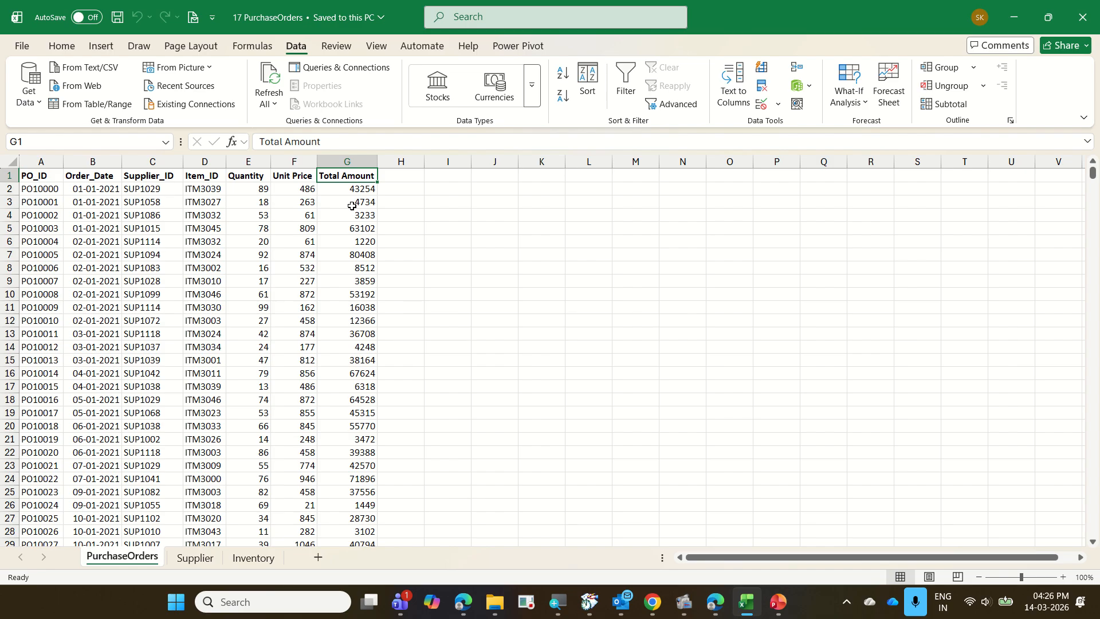
pyautogui.click(156, 190)
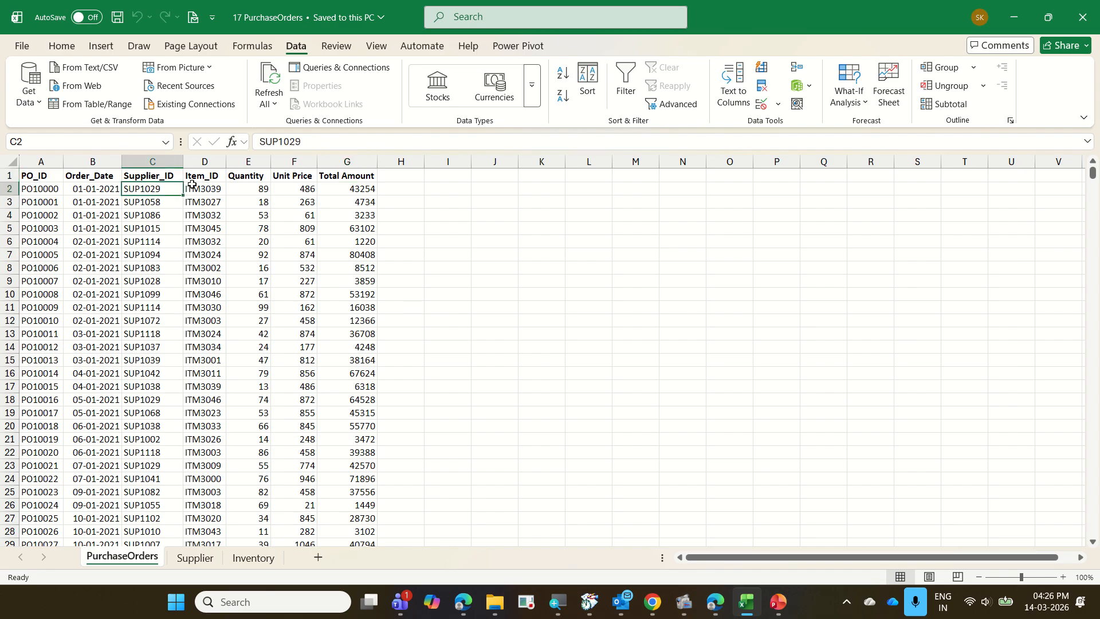
pyautogui.click(385, 191)
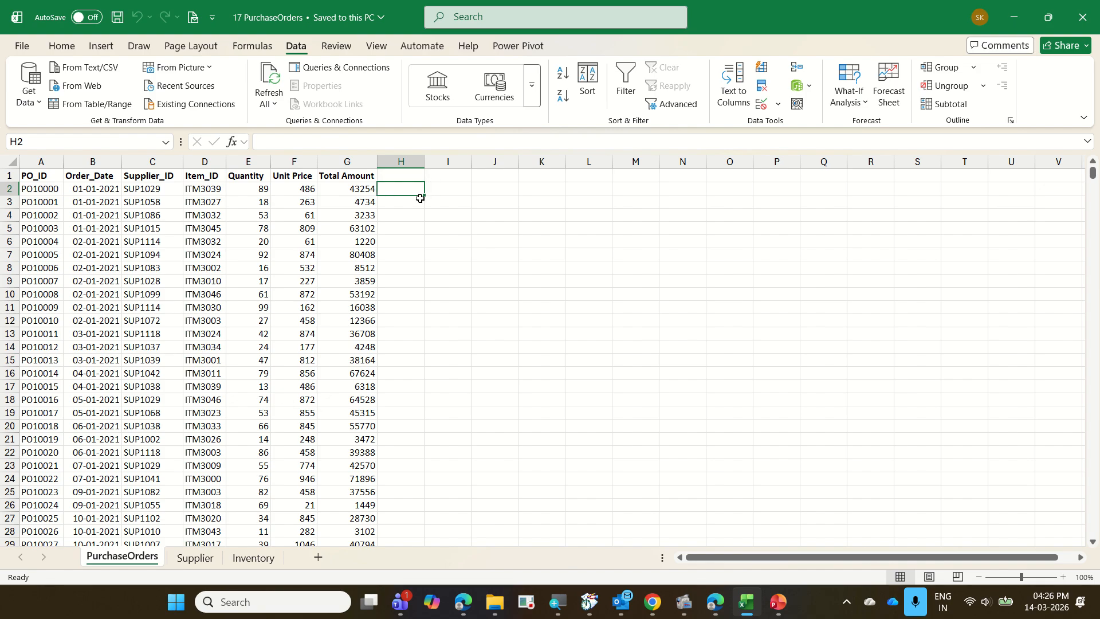
pyautogui.click(222, 187)
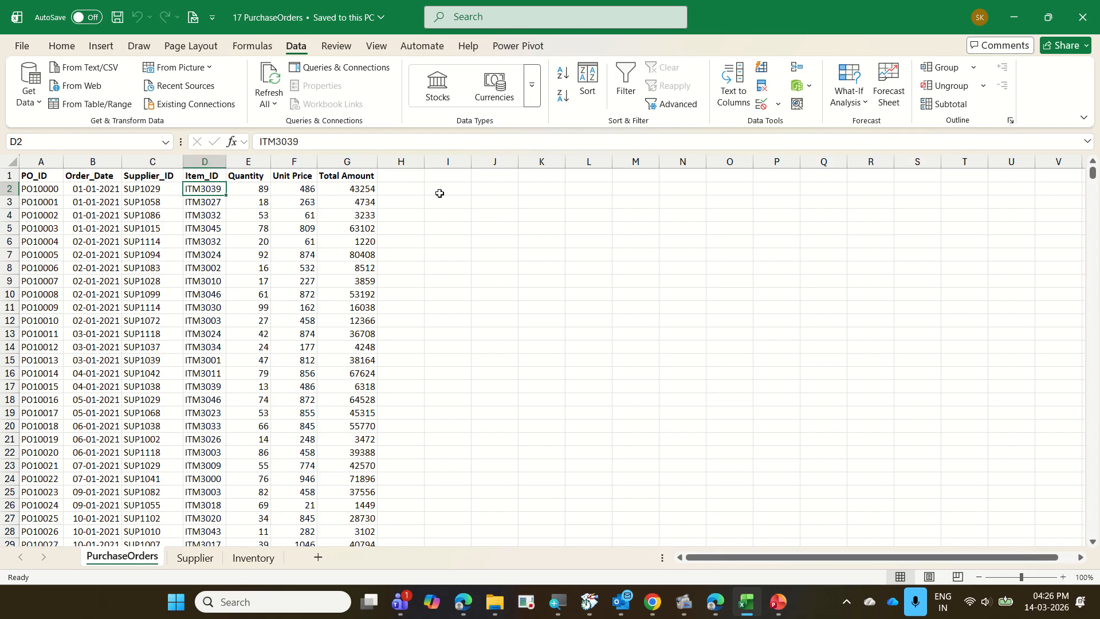
pyautogui.click(465, 189)
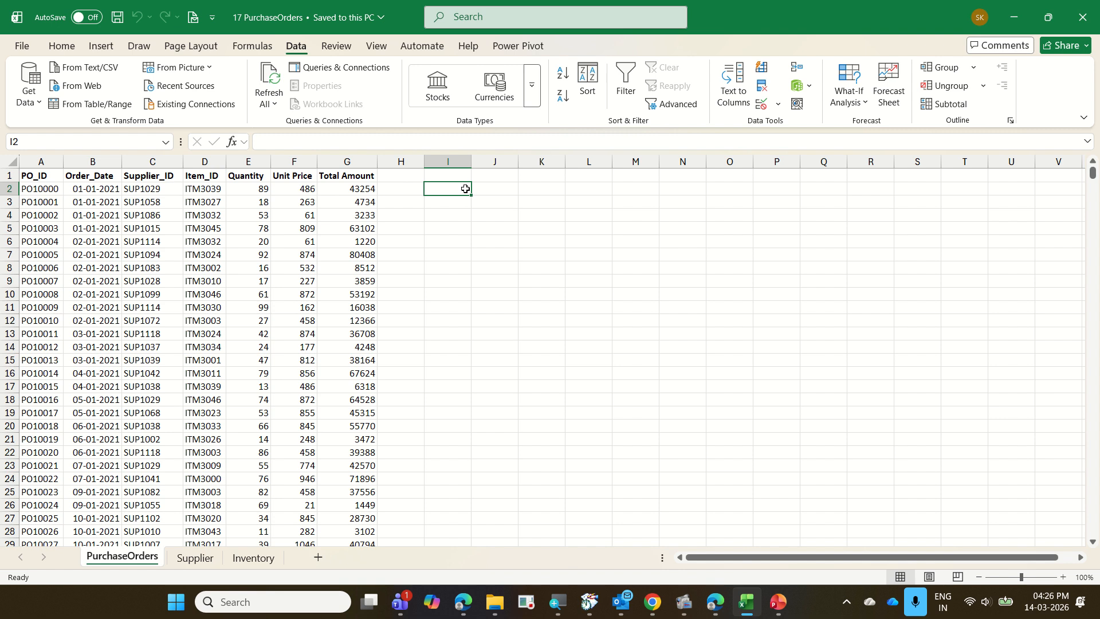
# Compare the Supplier sheet with PurchaseOrders and inspect the last and first entries of the Supplier_ID column in PurchaseOrders.
pyautogui.click(196, 557)
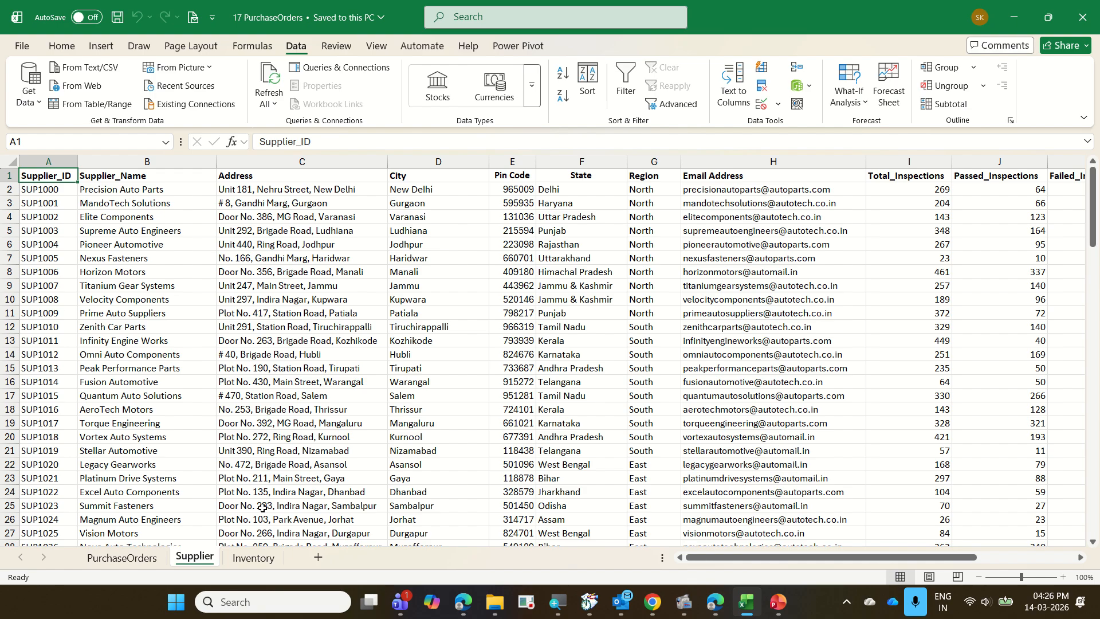
pyautogui.click(122, 558)
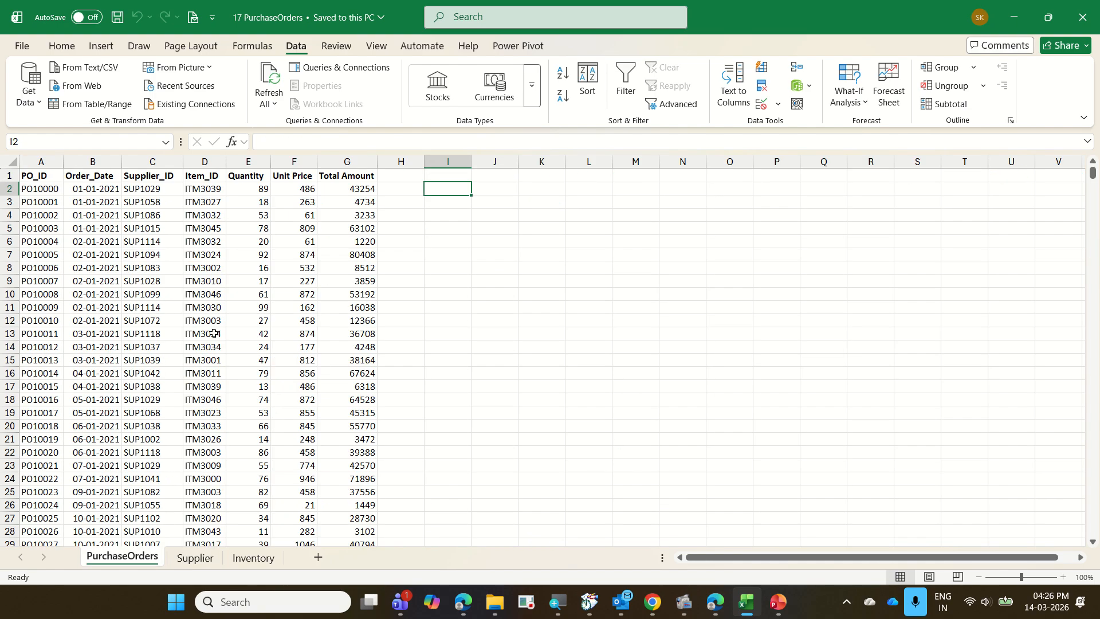
pyautogui.click(169, 215)
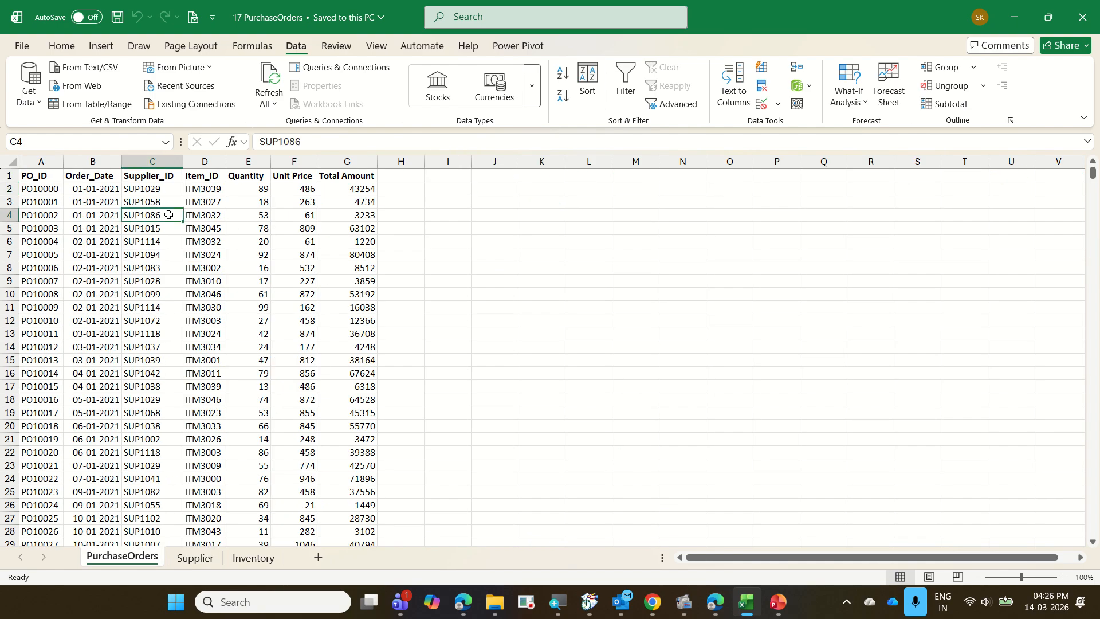
pyautogui.hotkey('ctrl', 'Down')
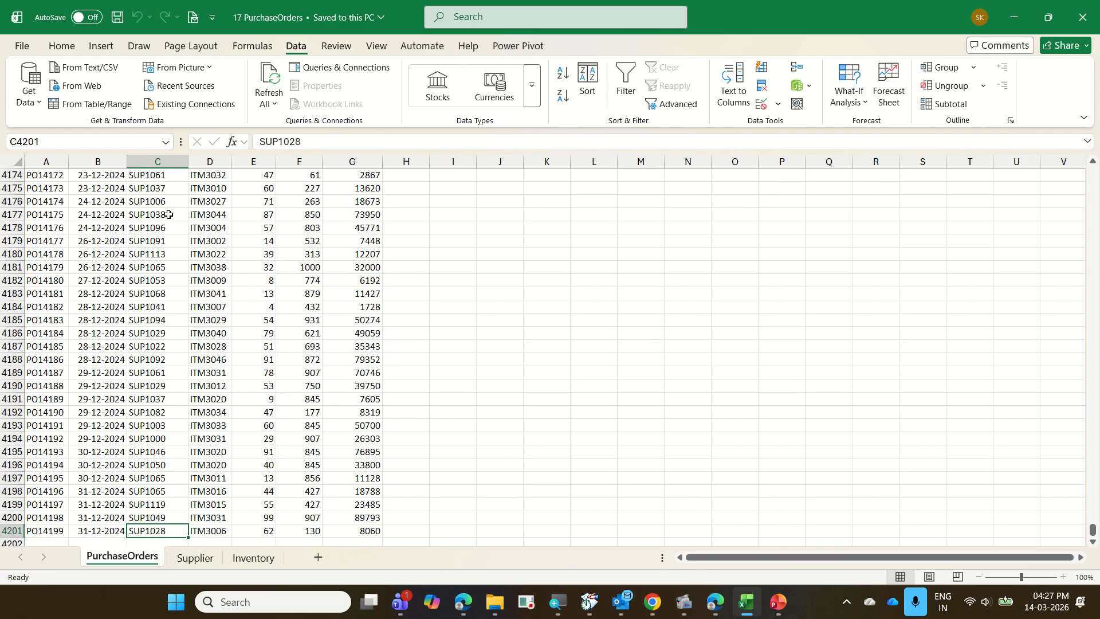
pyautogui.hotkey('ctrl', 'Up')
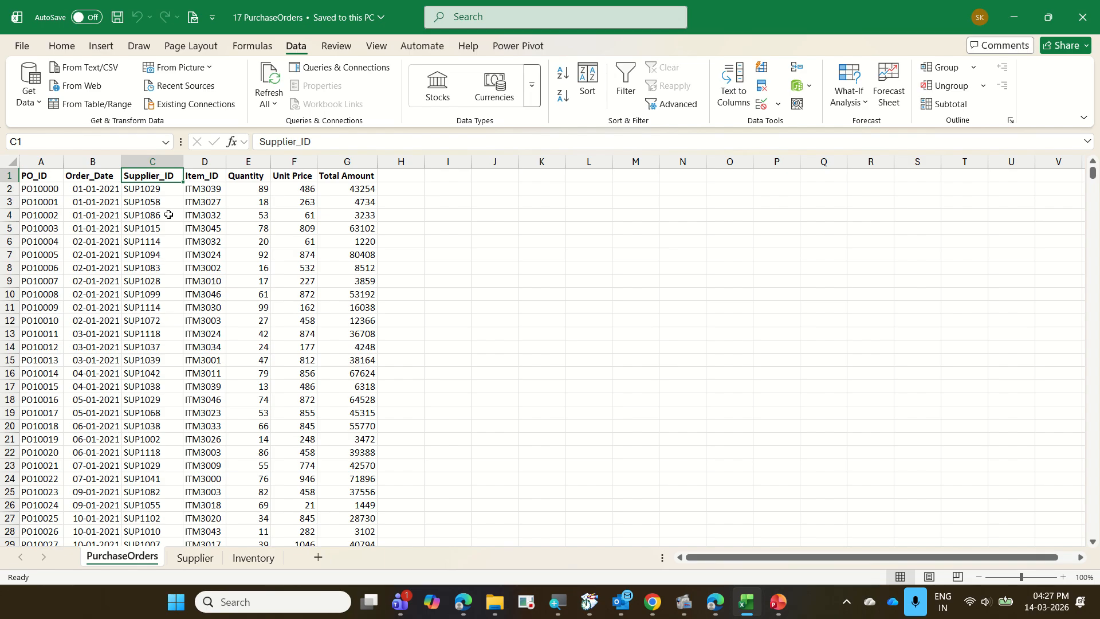
# Move across the first order row in PurchaseOrders from Supplier_ID to the empty column after Total Amount.
pyautogui.press('Down')
pyautogui.press('Right')
pyautogui.press('Right')
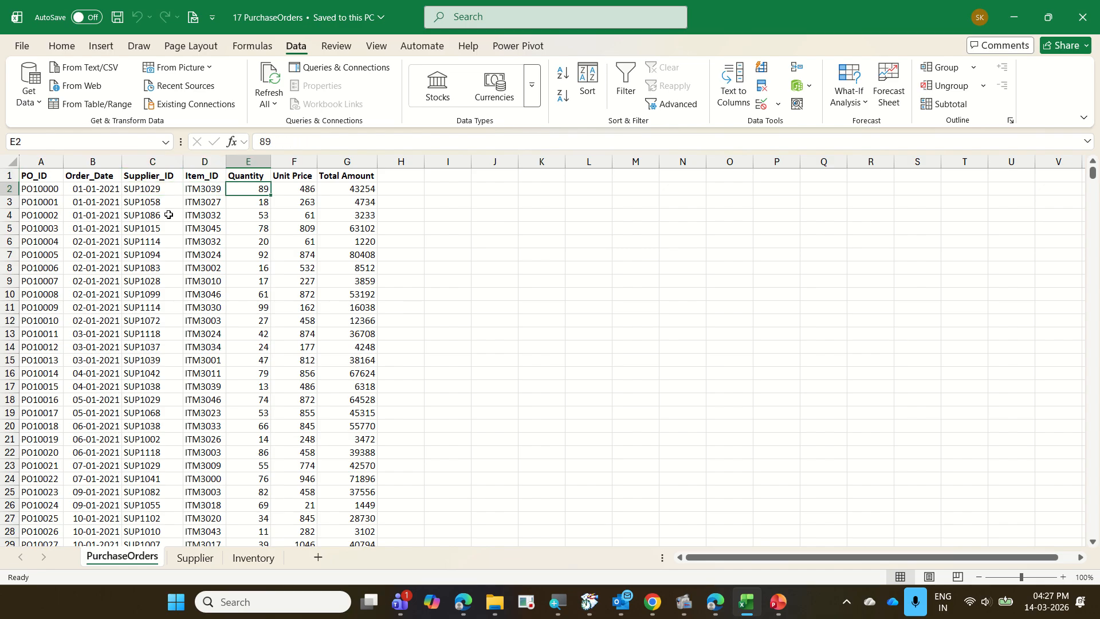
pyautogui.press('Right')
pyautogui.press('Right')
pyautogui.press('Right')
pyautogui.press('Left')
pyautogui.press('Right')
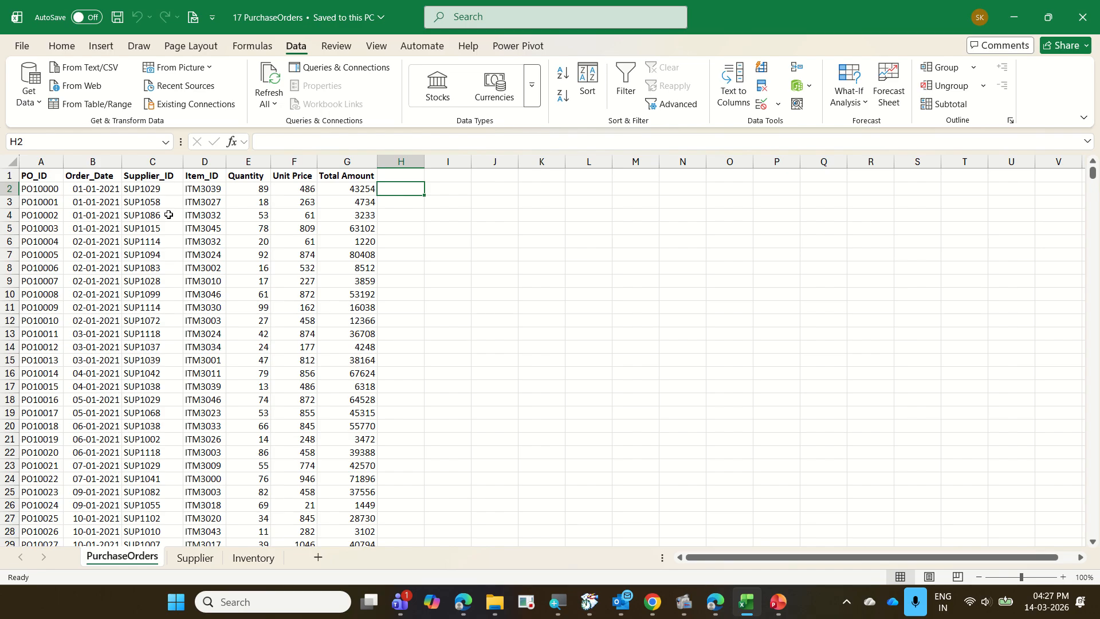
# Review the Inventory and Supplier sheets once more against PurchaseOrders, ending on the PurchaseOrders sheet.
pyautogui.click(247, 555)
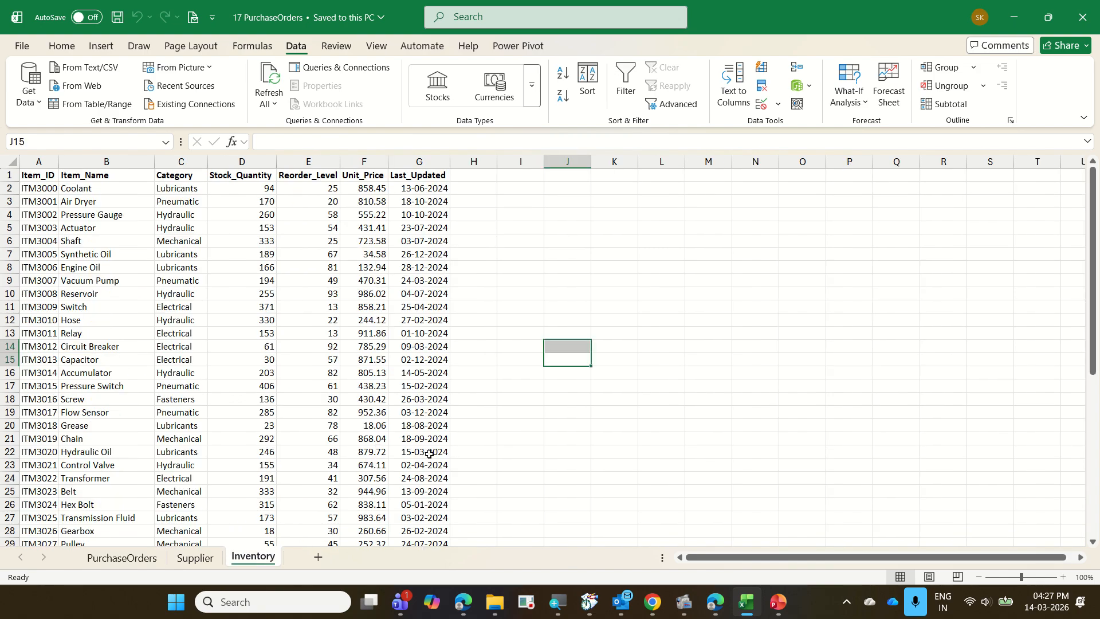
pyautogui.click(614, 397)
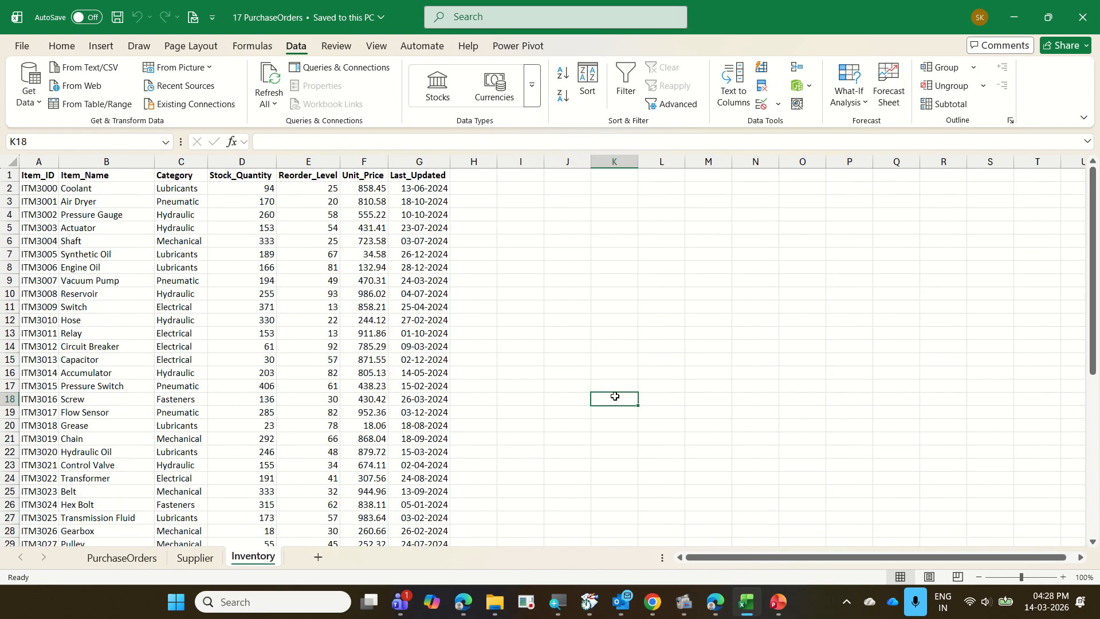
pyautogui.click(223, 265)
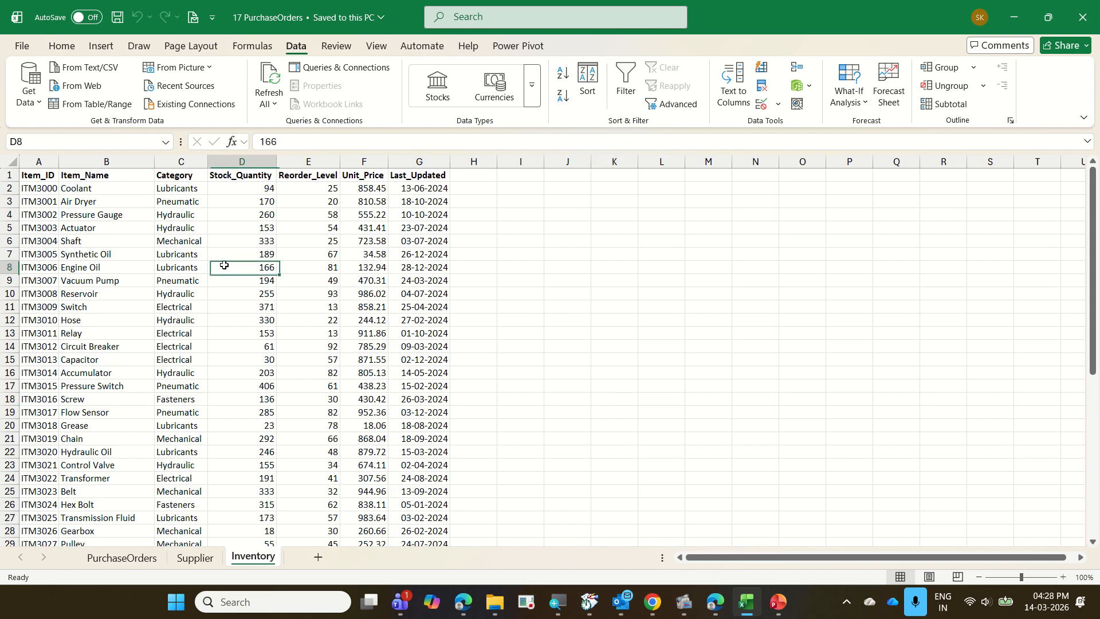
pyautogui.click(147, 557)
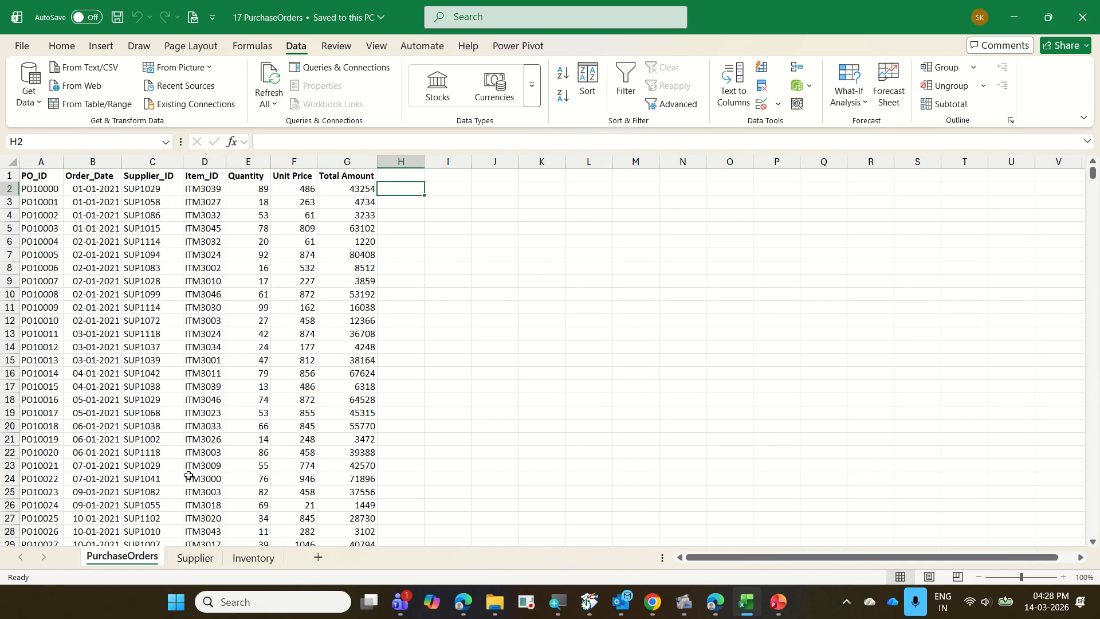
pyautogui.click(195, 557)
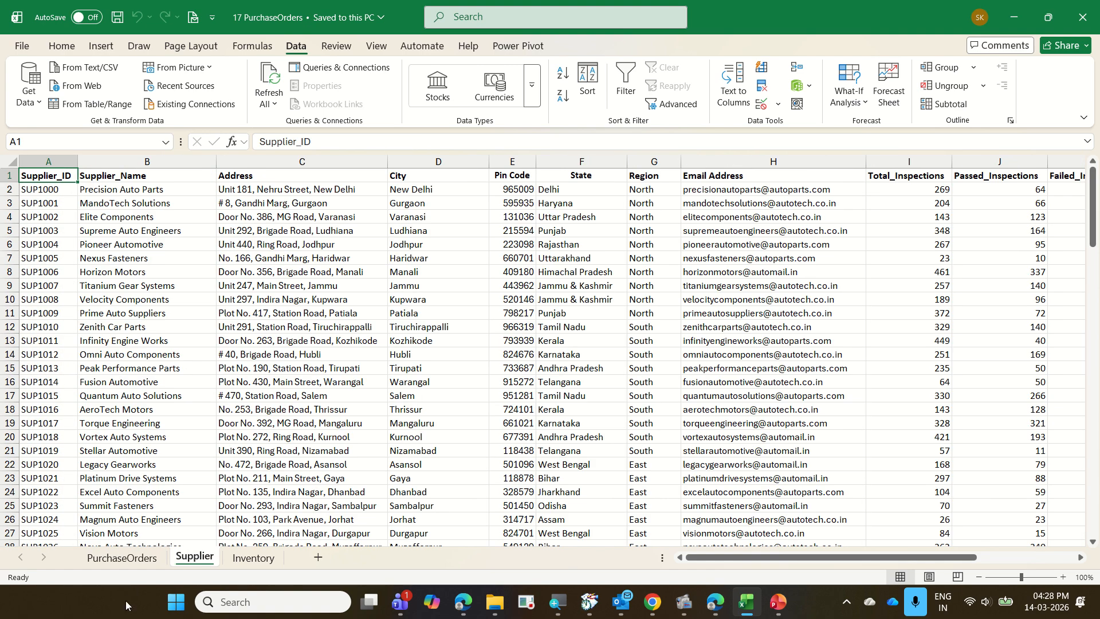
pyautogui.click(123, 559)
pyautogui.click(230, 298)
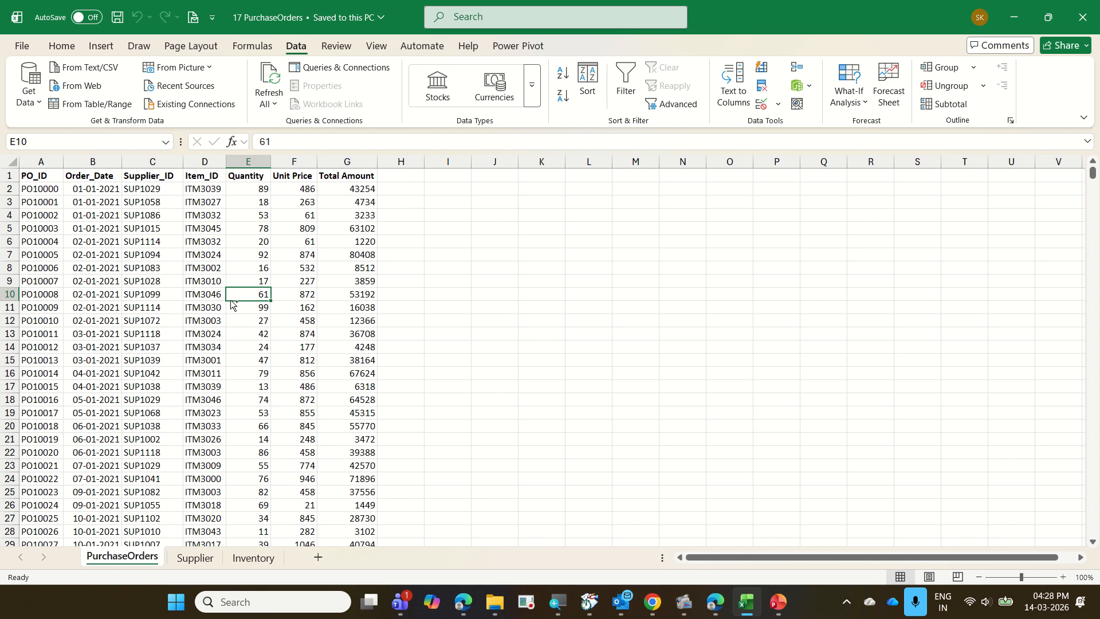
# Close the source workbook and get data from the Excel file 17 PurchaseOrders into a blank workbook.
pyautogui.hotkey('ctrl', 'w')
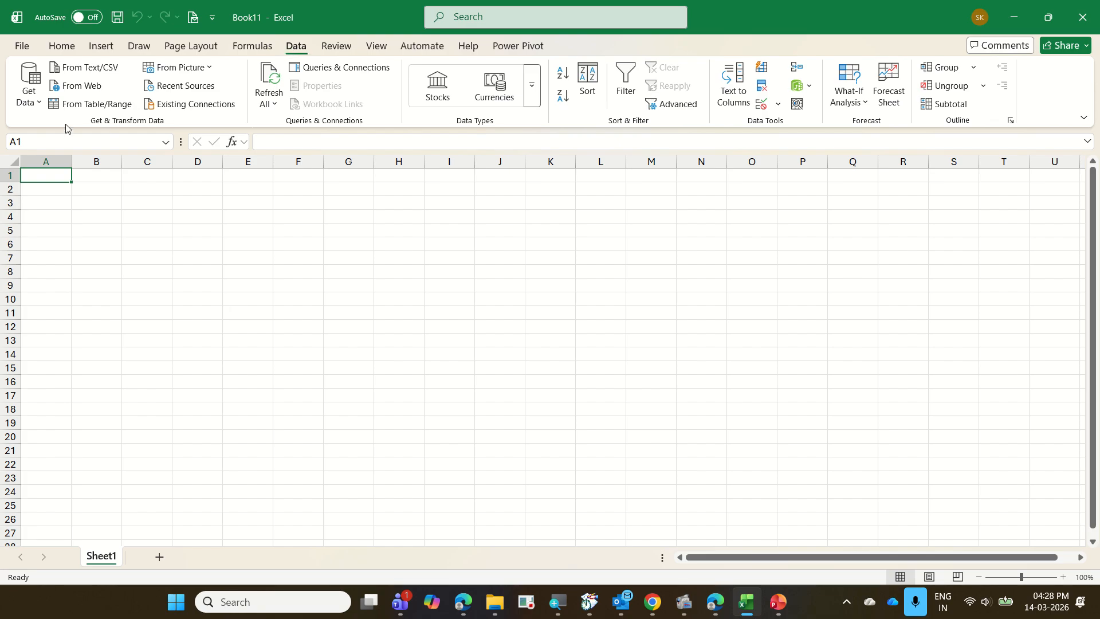
pyautogui.click(34, 100)
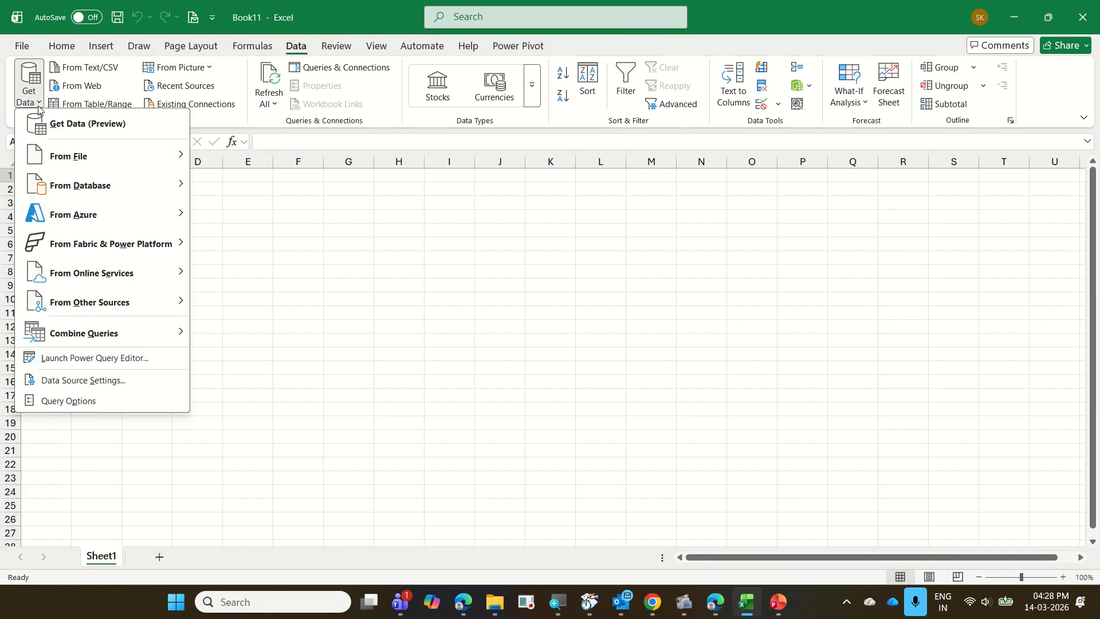
pyautogui.moveTo(93, 156)
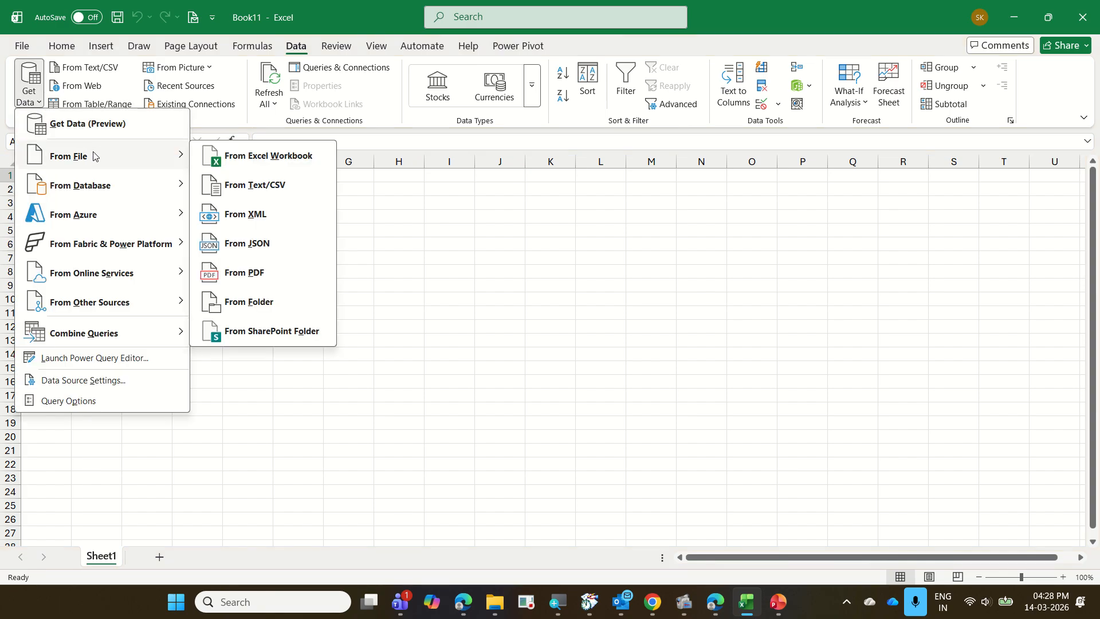
pyautogui.click(278, 163)
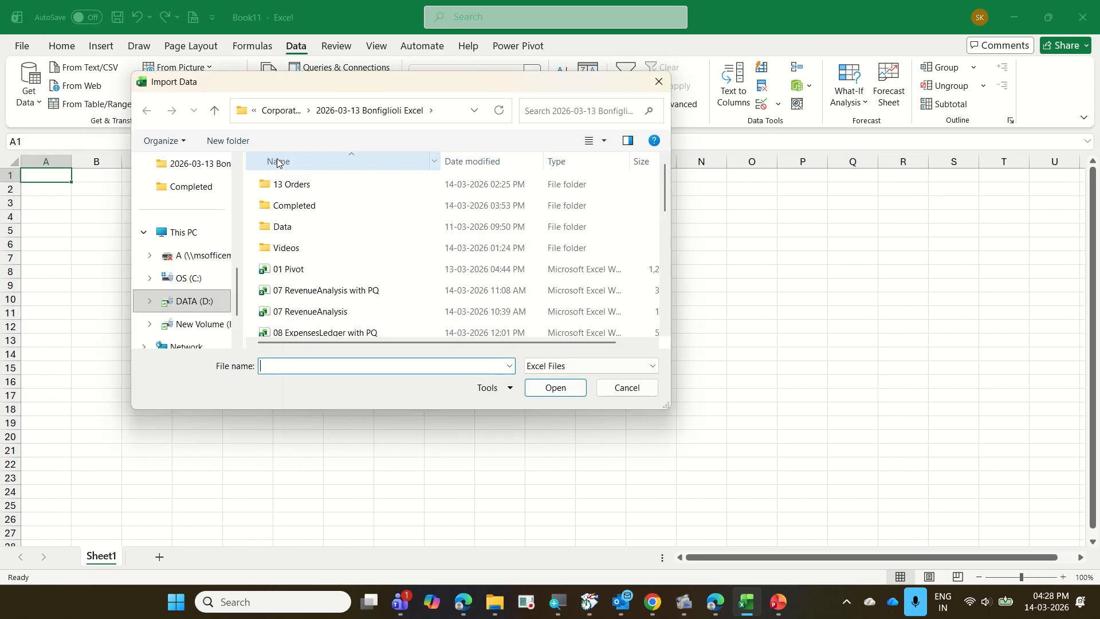
pyautogui.scroll(-5, 340, 199)
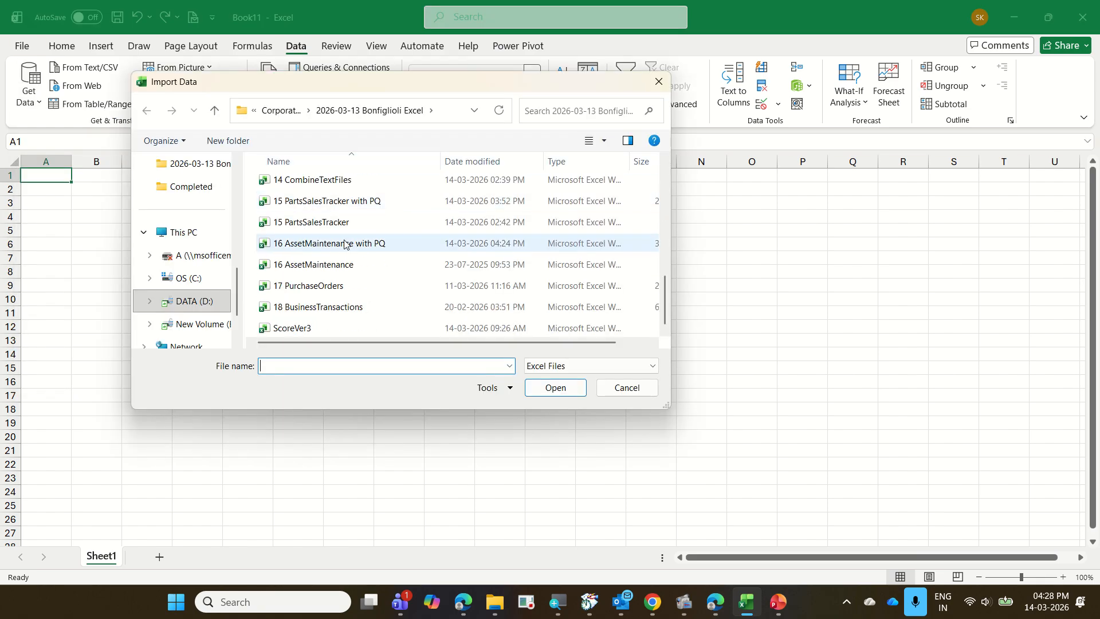
pyautogui.click(340, 287)
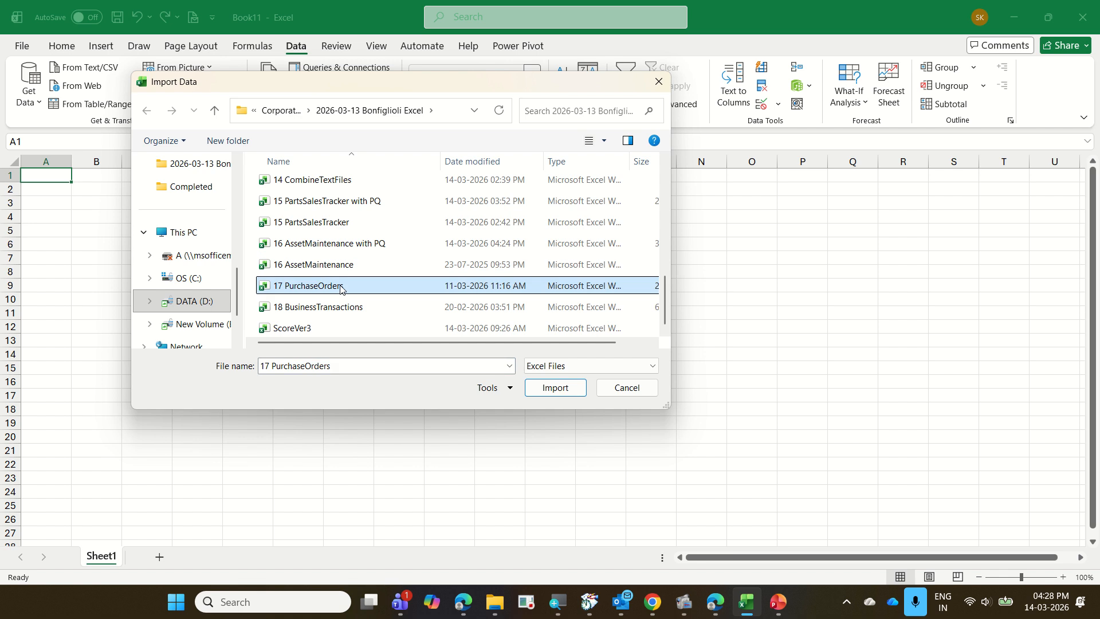
pyautogui.click(555, 394)
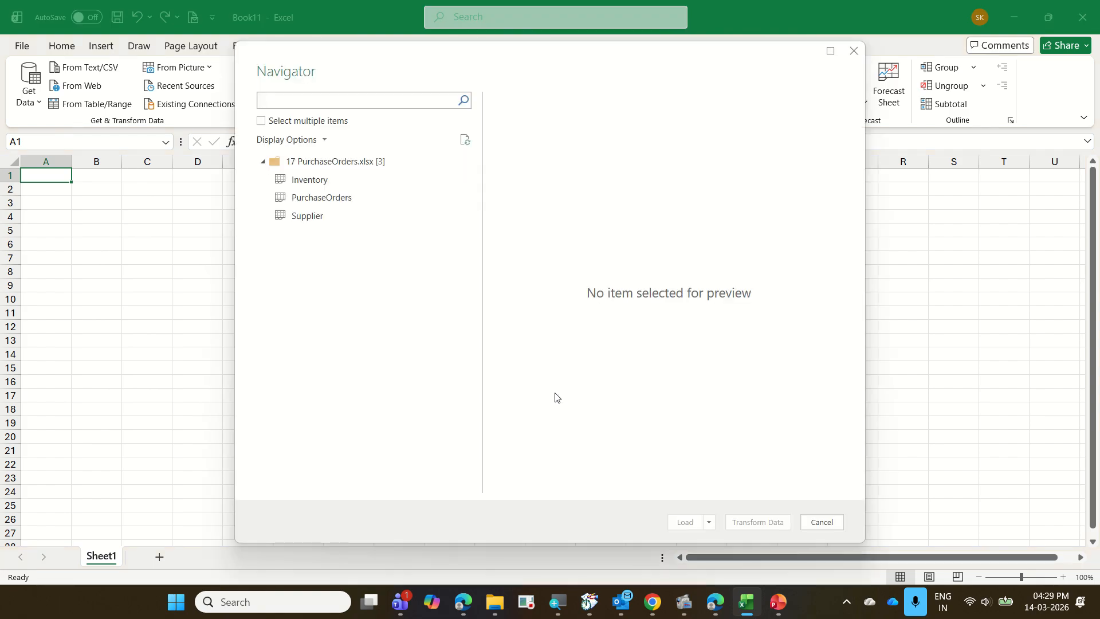
# Select the Inventory, PurchaseOrders and Supplier sheets together for import and open them for transformation in Power Query.
pyautogui.click(260, 123)
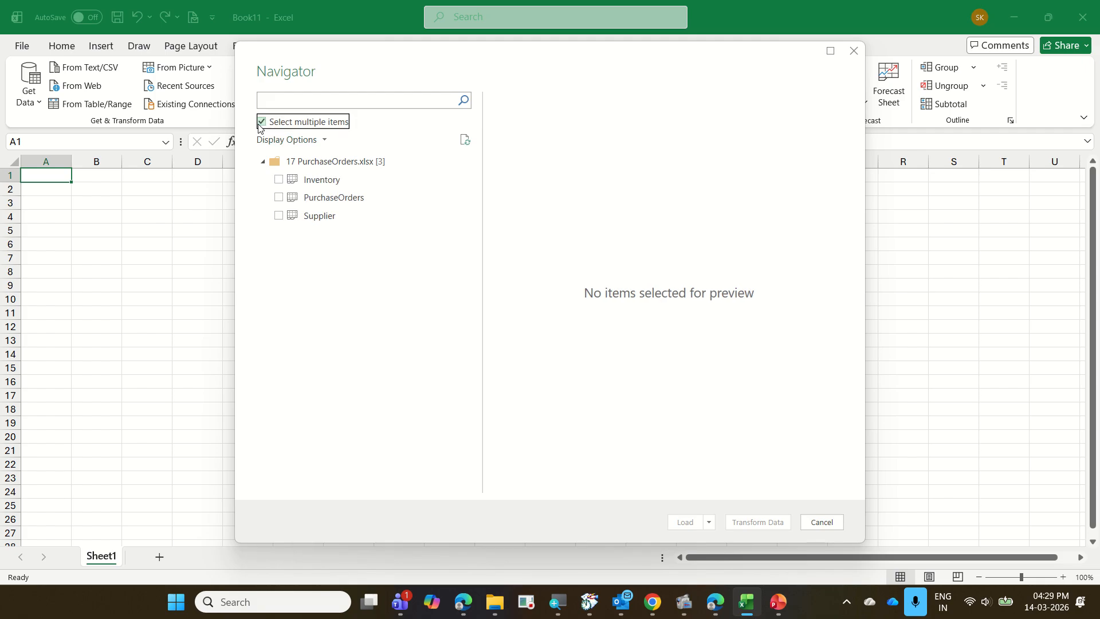
pyautogui.click(278, 180)
pyautogui.click(278, 197)
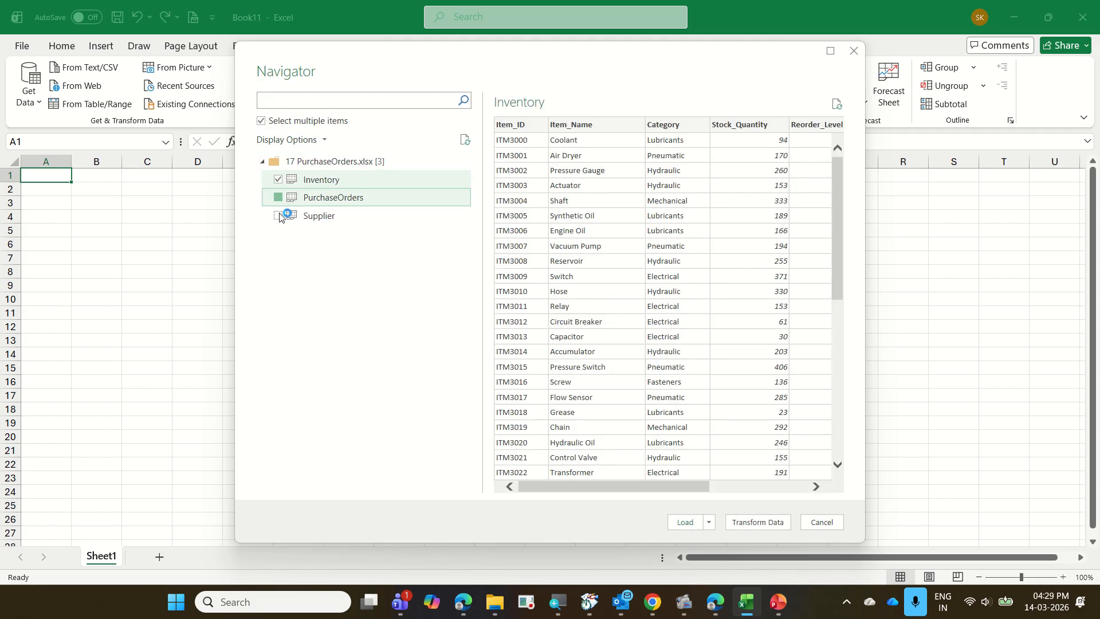
pyautogui.click(279, 216)
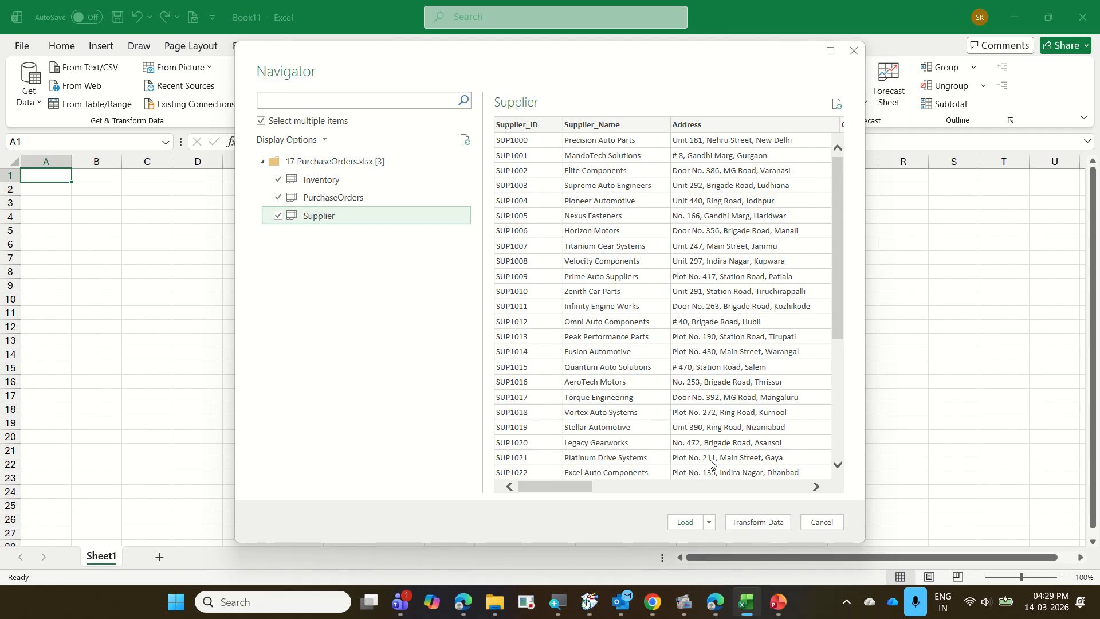
pyautogui.click(786, 523)
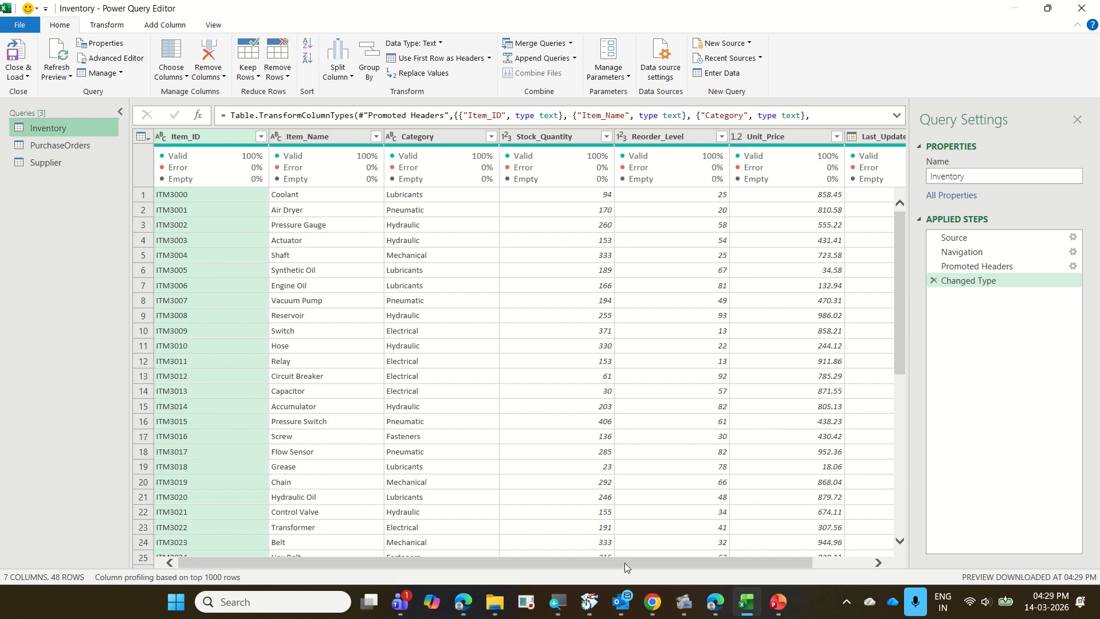
# Review the columns of the Inventory, PurchaseOrders and Supplier queries, including those at the far end of Supplier.
pyautogui.moveTo(625, 563); pyautogui.dragTo(682, 563)
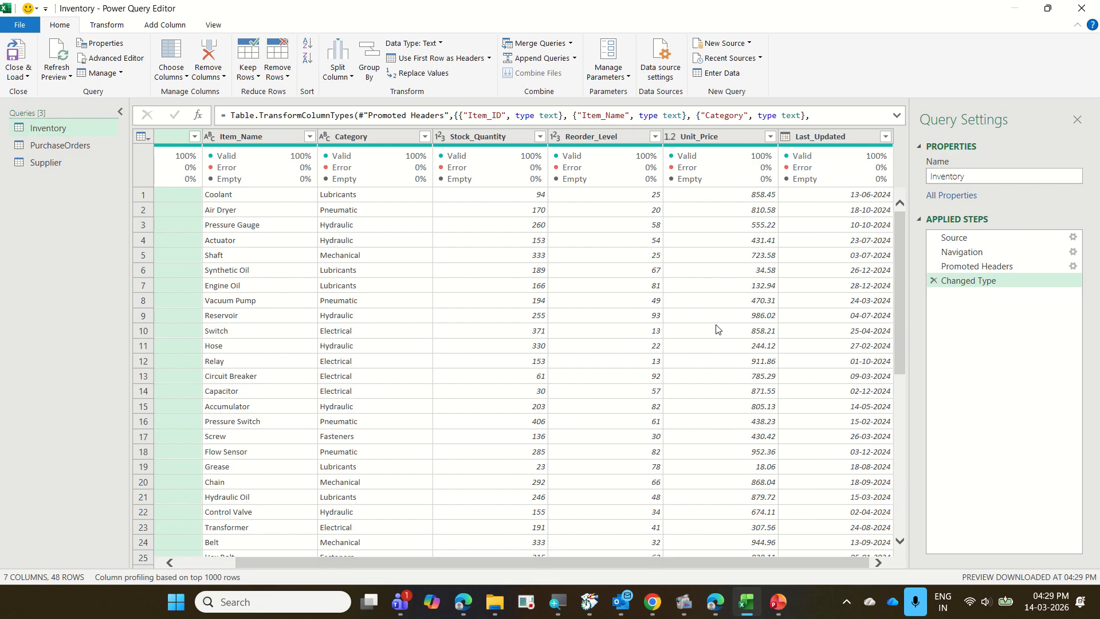
pyautogui.click(91, 143)
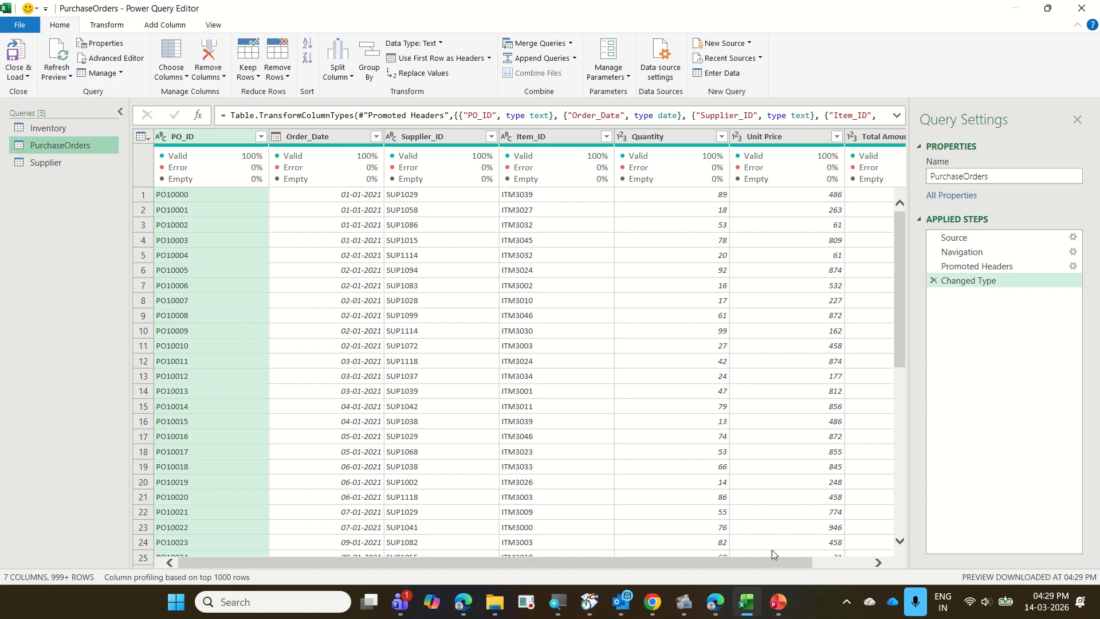
pyautogui.click(94, 167)
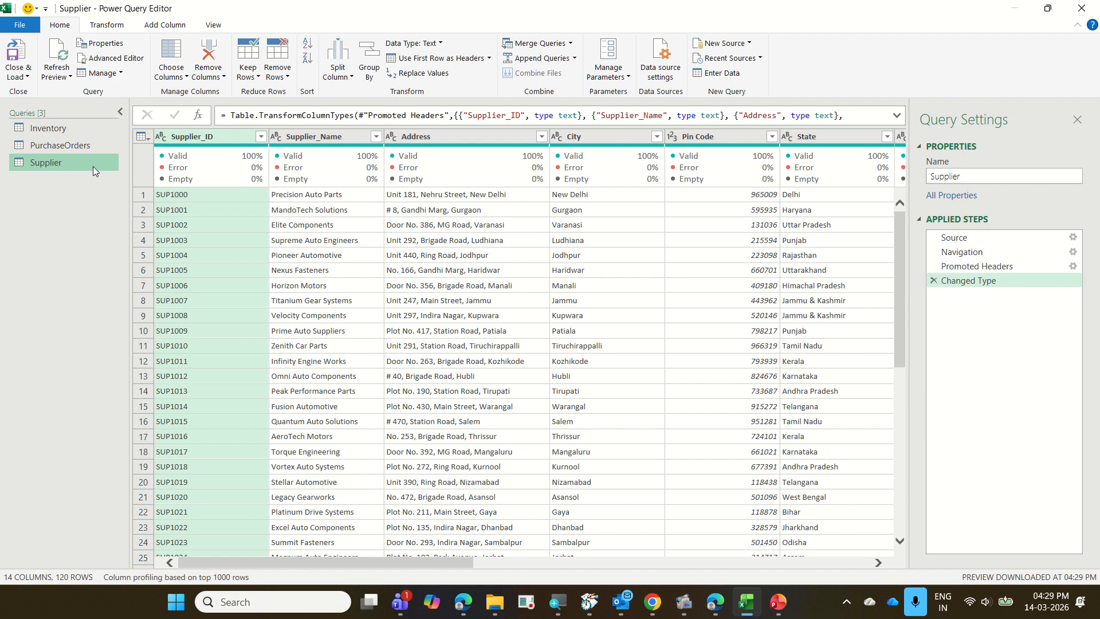
pyautogui.moveTo(414, 565); pyautogui.dragTo(544, 576)
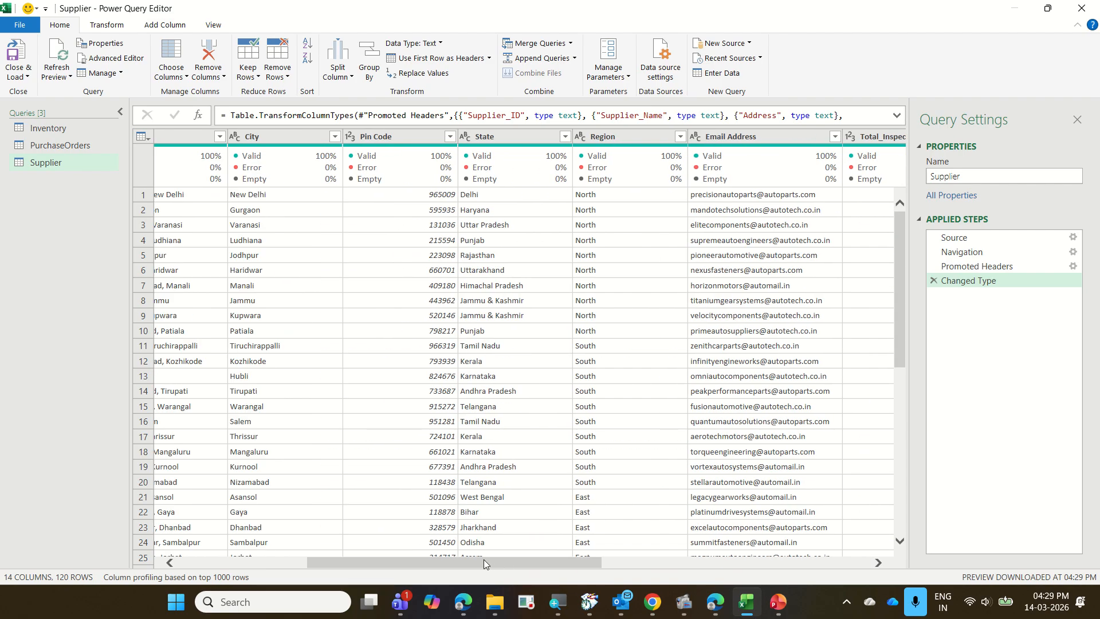
pyautogui.moveTo(484, 560); pyautogui.dragTo(559, 574)
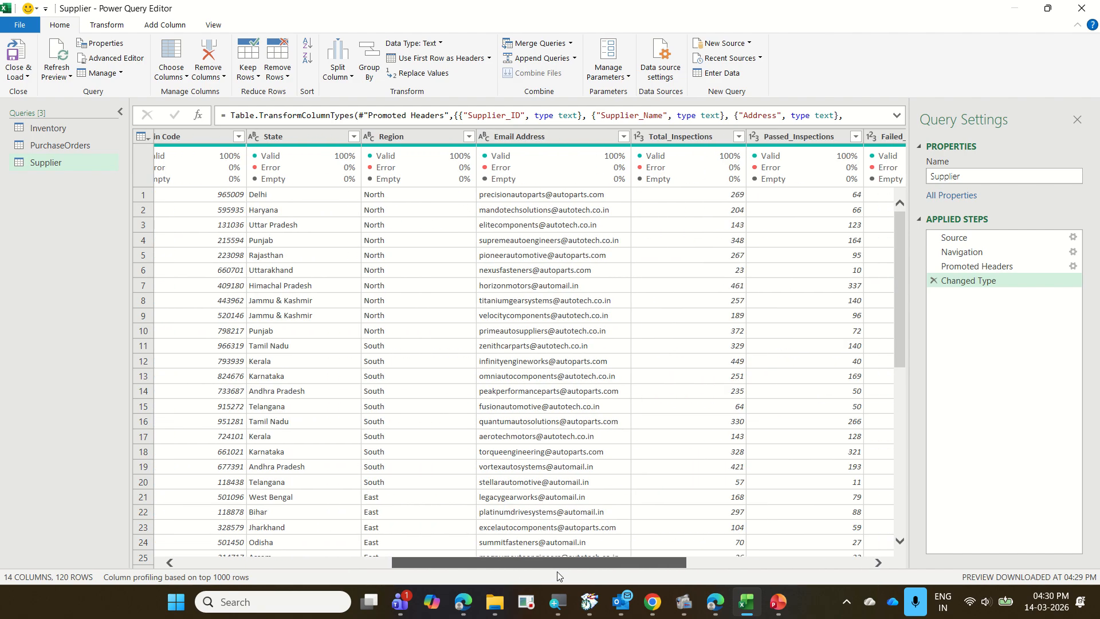
pyautogui.moveTo(558, 575); pyautogui.dragTo(330, 581)
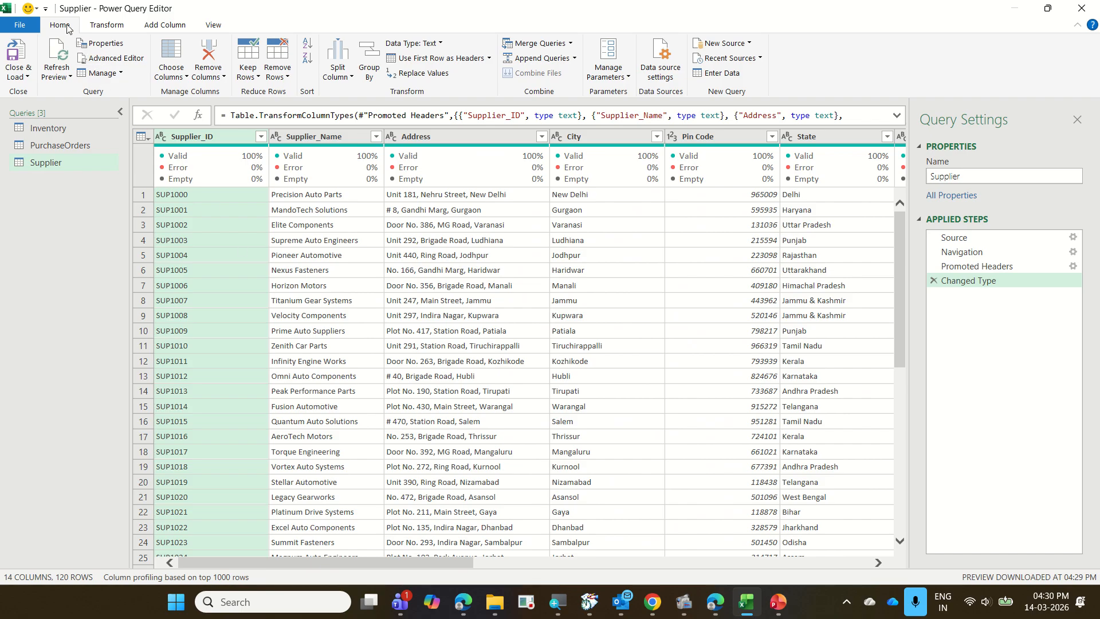
# Exclude the Address, Pin Code and Email Address columns from the Supplier query, keeping all its other columns.
pyautogui.click(174, 47)
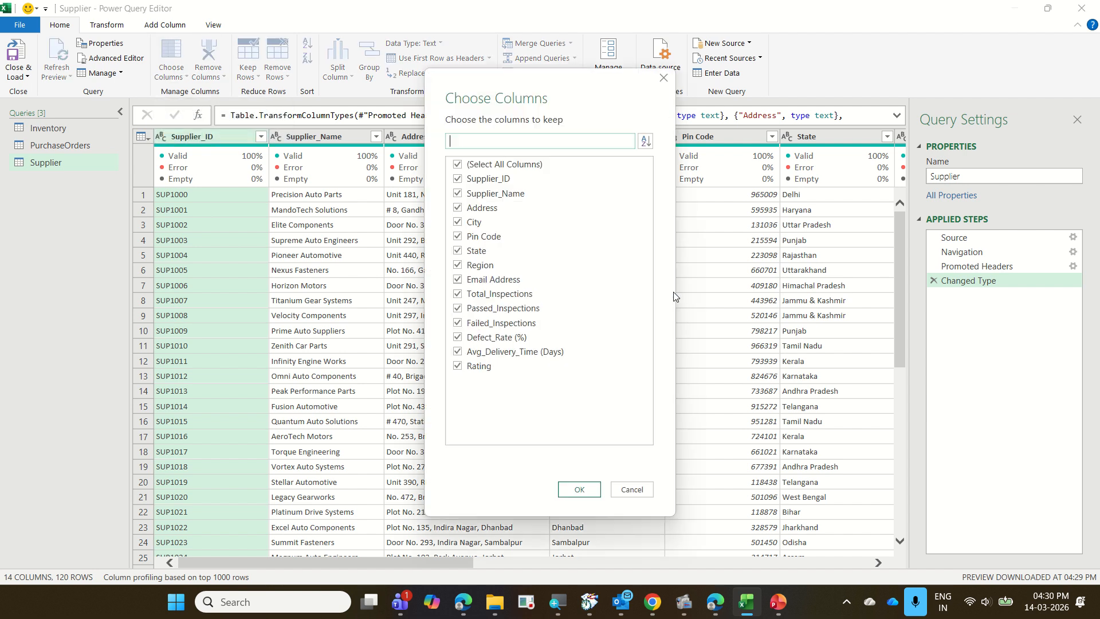
pyautogui.click(491, 215)
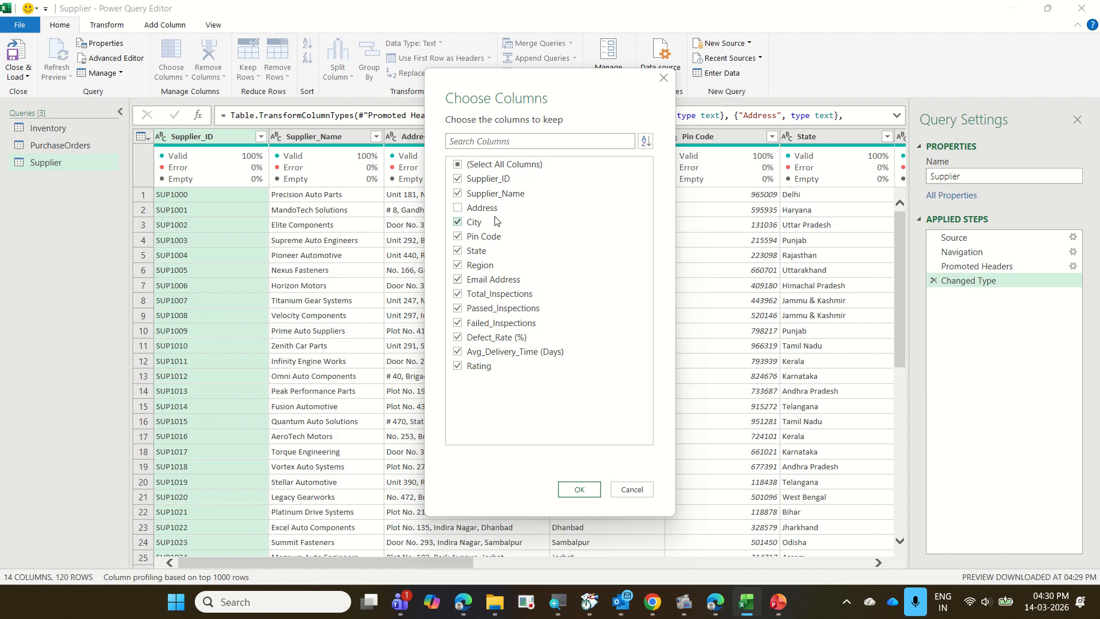
pyautogui.click(507, 245)
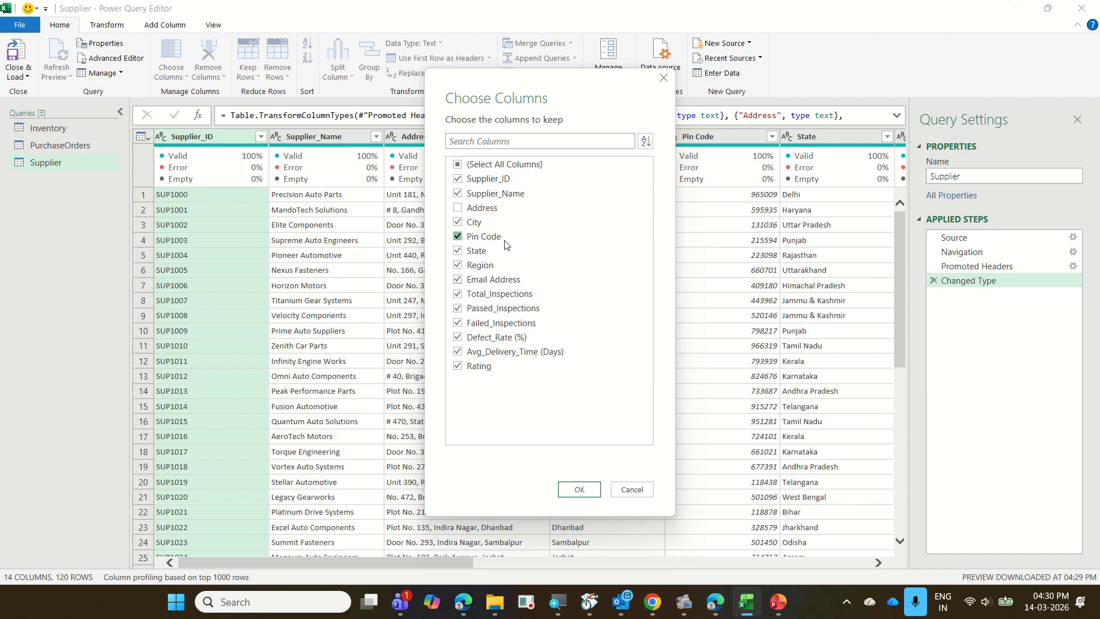
pyautogui.click(520, 281)
pyautogui.click(578, 489)
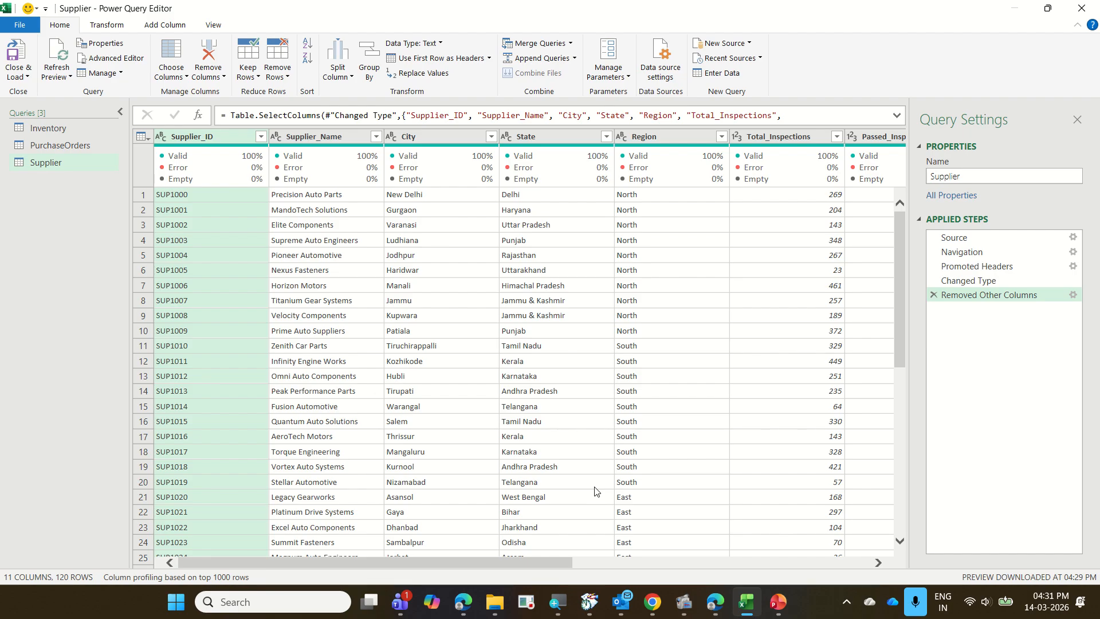
# Close the query editor and load the queries as connections only, adding the data to the Data Model.
pyautogui.click(21, 83)
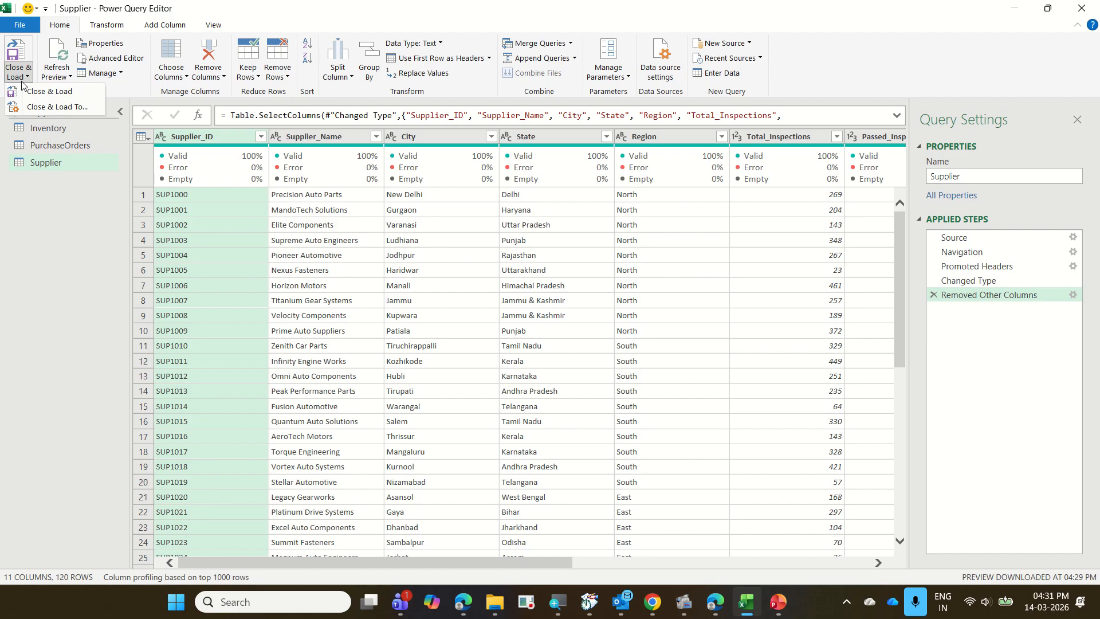
pyautogui.click(50, 108)
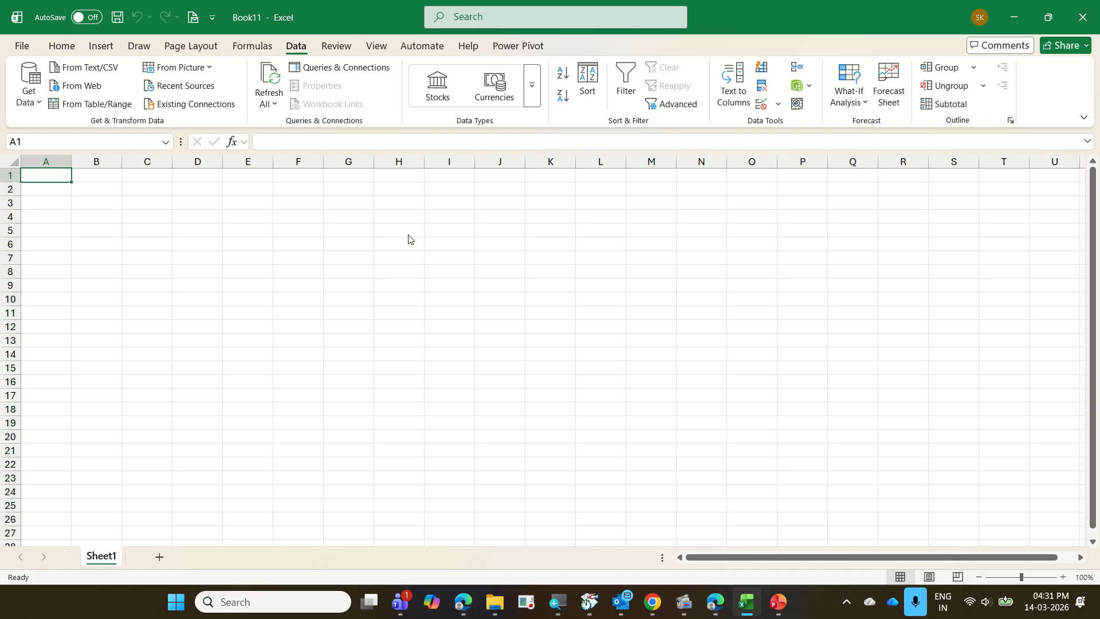
pyautogui.click(580, 282)
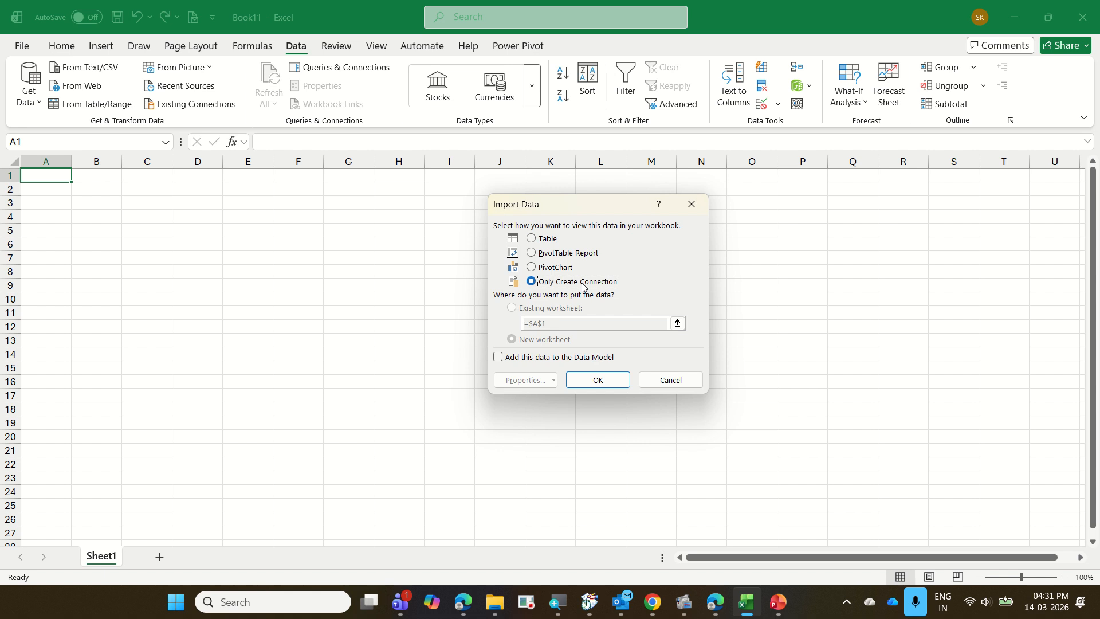
pyautogui.click(560, 359)
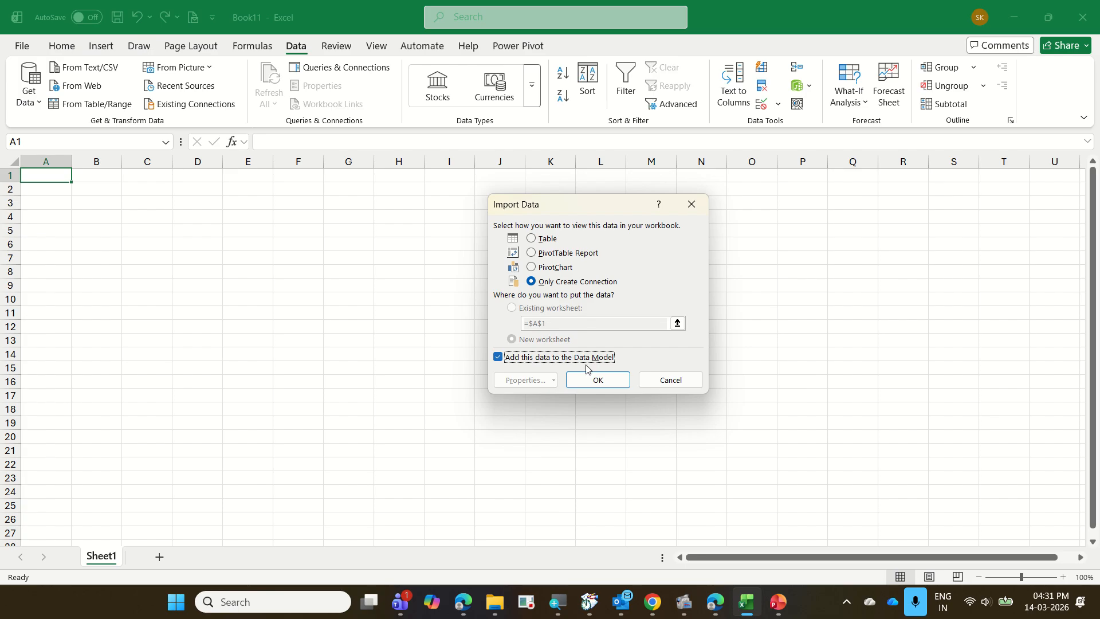
pyautogui.click(596, 380)
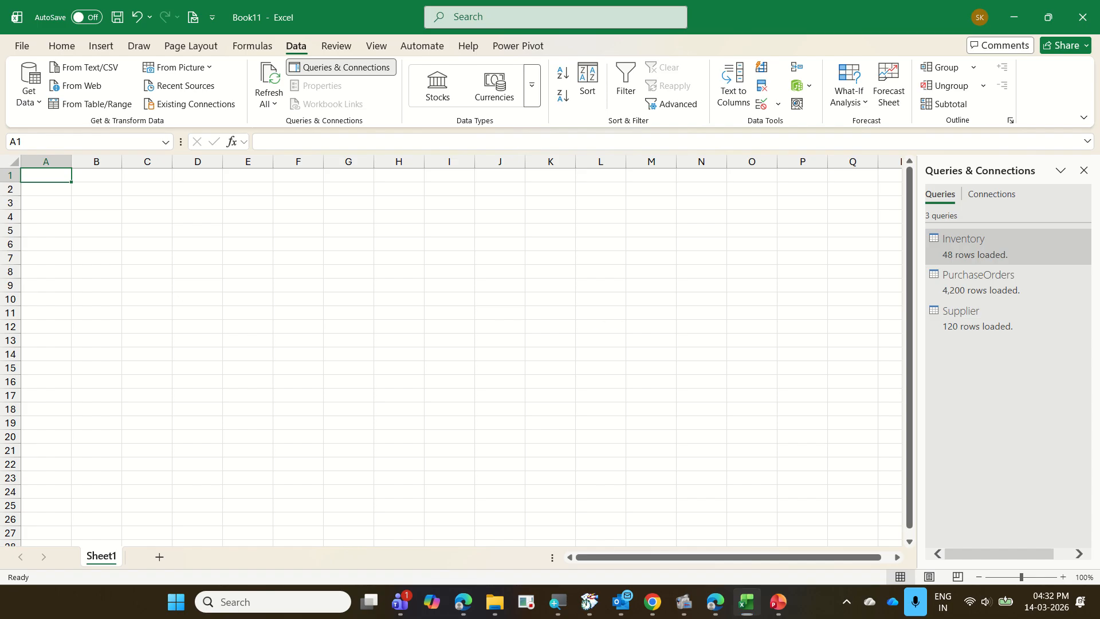
pyautogui.moveTo(919, 228)
pyautogui.mouseDown()
pyautogui.moveTo(1001, 277)
pyautogui.moveTo(1037, 348)
pyautogui.mouseUp()
pyautogui.moveTo(1006, 236); pyautogui.dragTo(1026, 226)
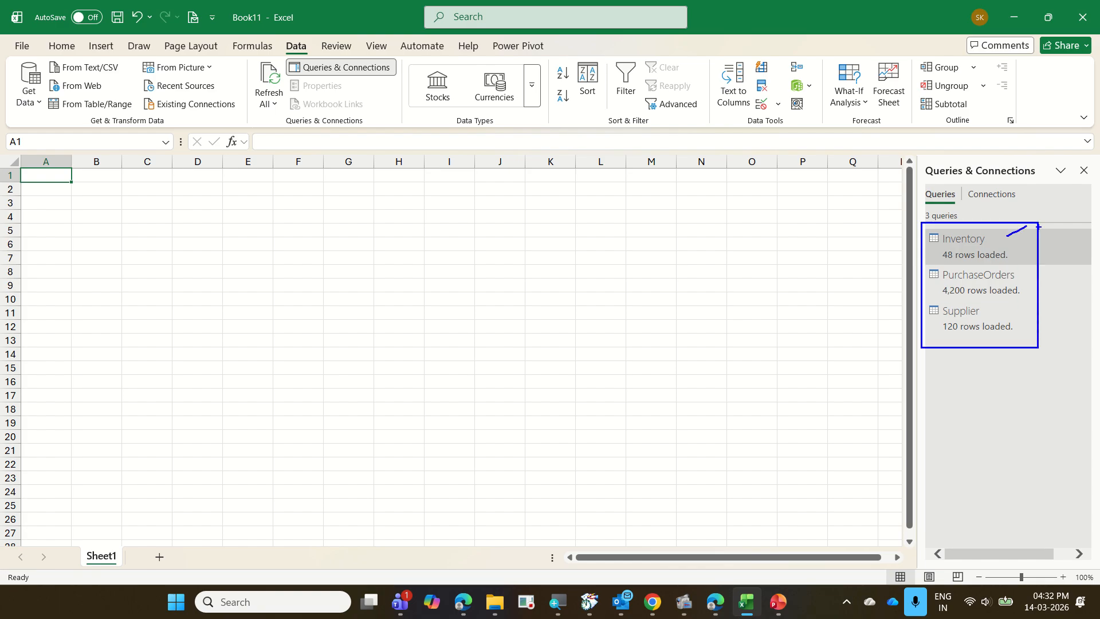
pyautogui.moveTo(1015, 277); pyautogui.dragTo(1055, 250)
pyautogui.moveTo(1020, 325); pyautogui.dragTo(1059, 302)
pyautogui.moveTo(240, 210); pyautogui.dragTo(616, 432)
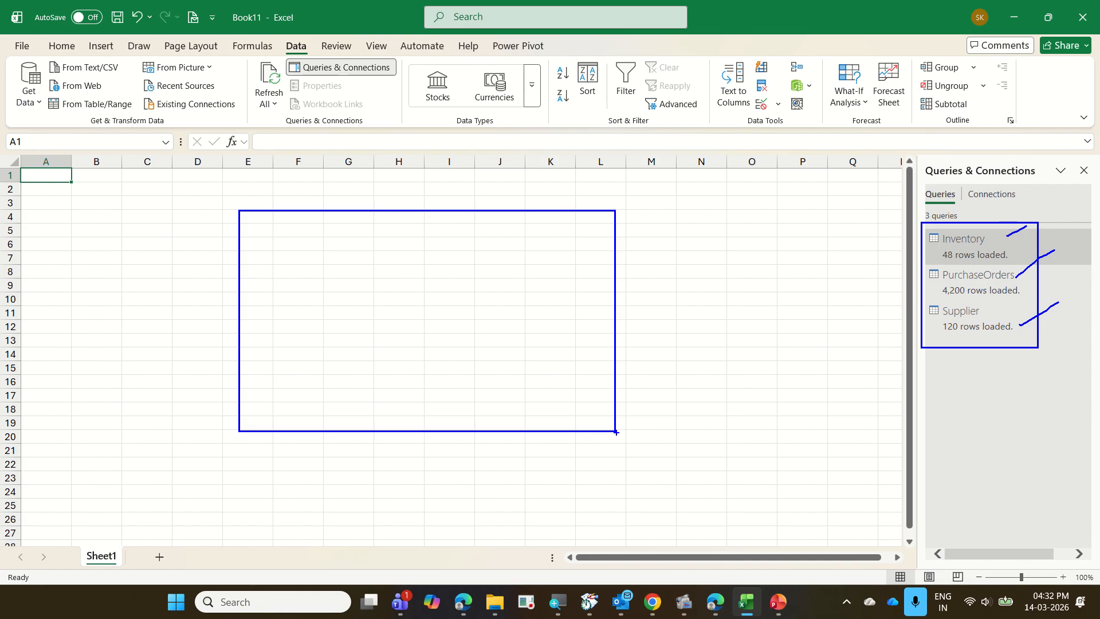
pyautogui.press('Escape')
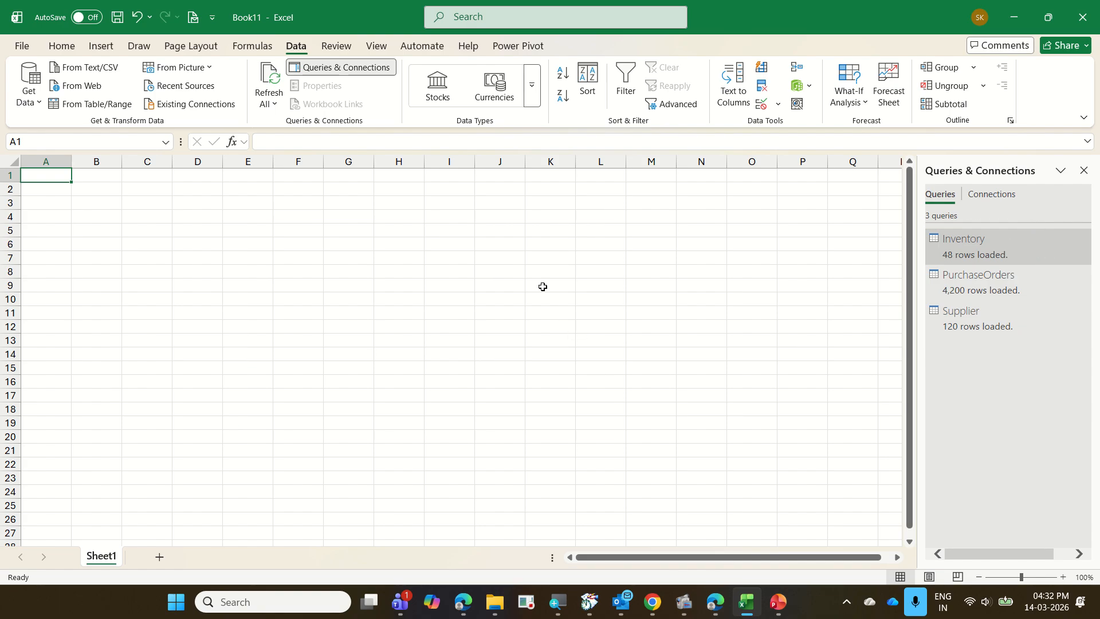
# Open the workbook's data model in Power Pivot and switch it to Diagram View.
pyautogui.click(517, 46)
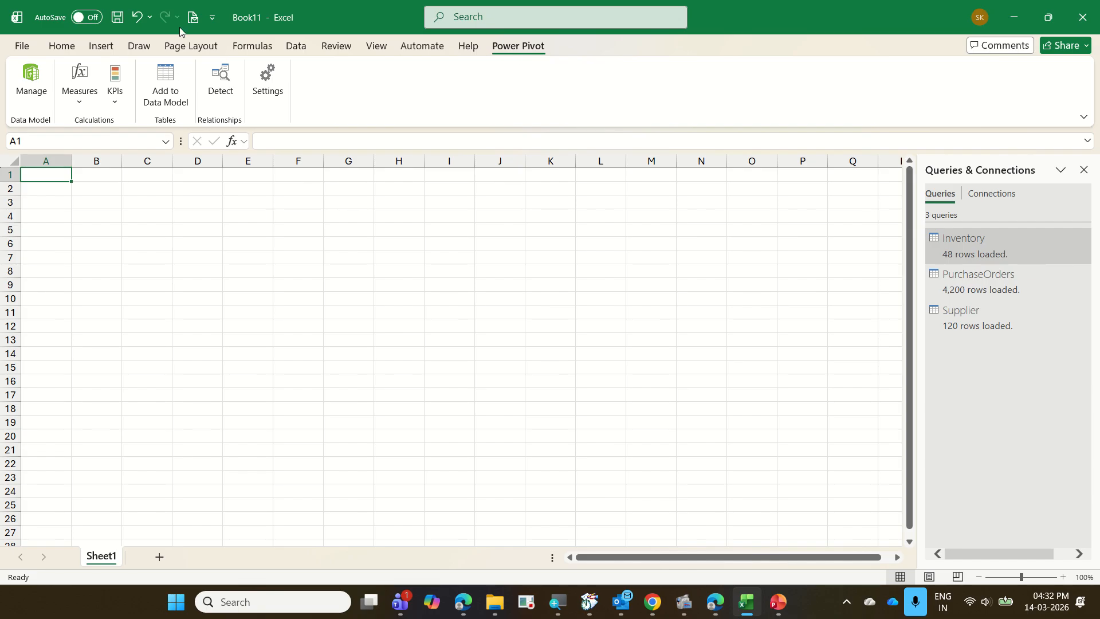
pyautogui.click(23, 84)
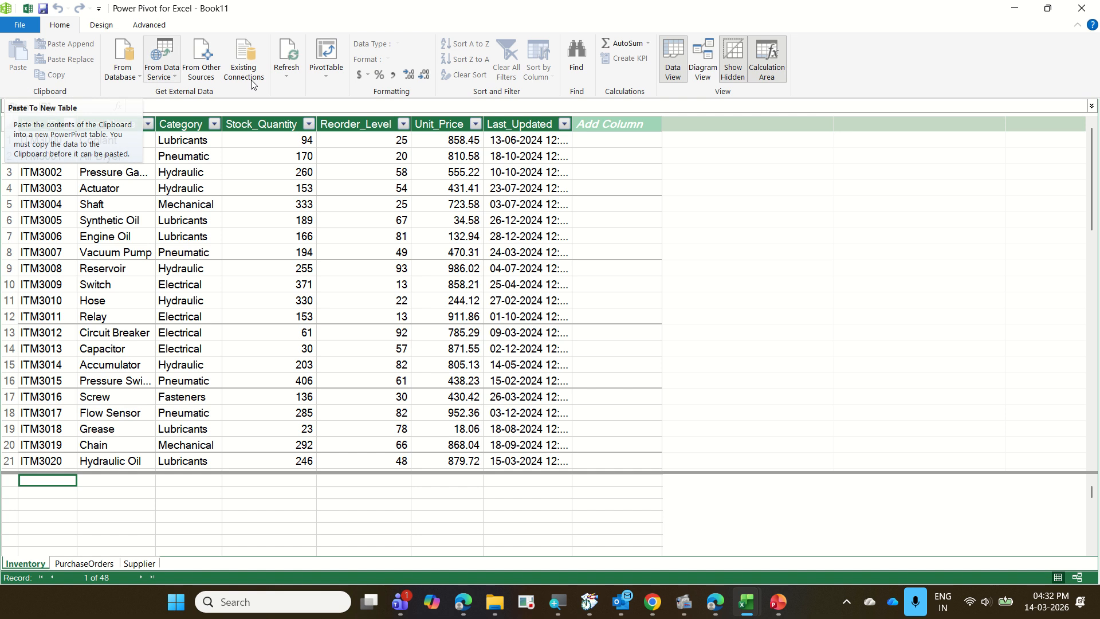
pyautogui.click(710, 73)
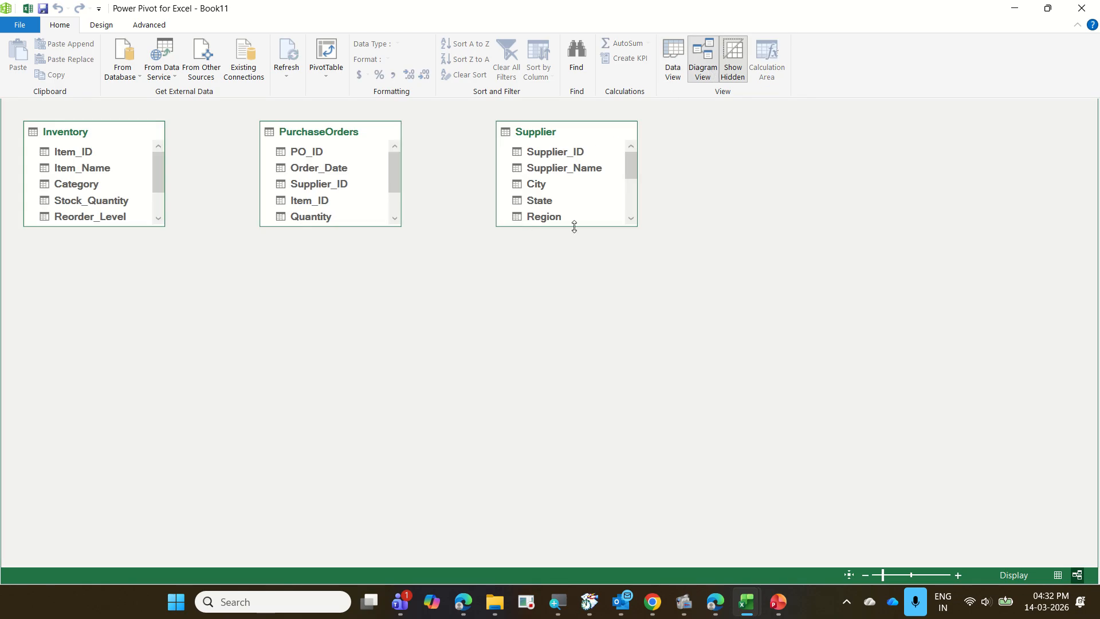
# Enlarge the Supplier, PurchaseOrders and Inventory tables in the diagram until each shows all its fields.
pyautogui.moveTo(574, 227); pyautogui.dragTo(565, 342)
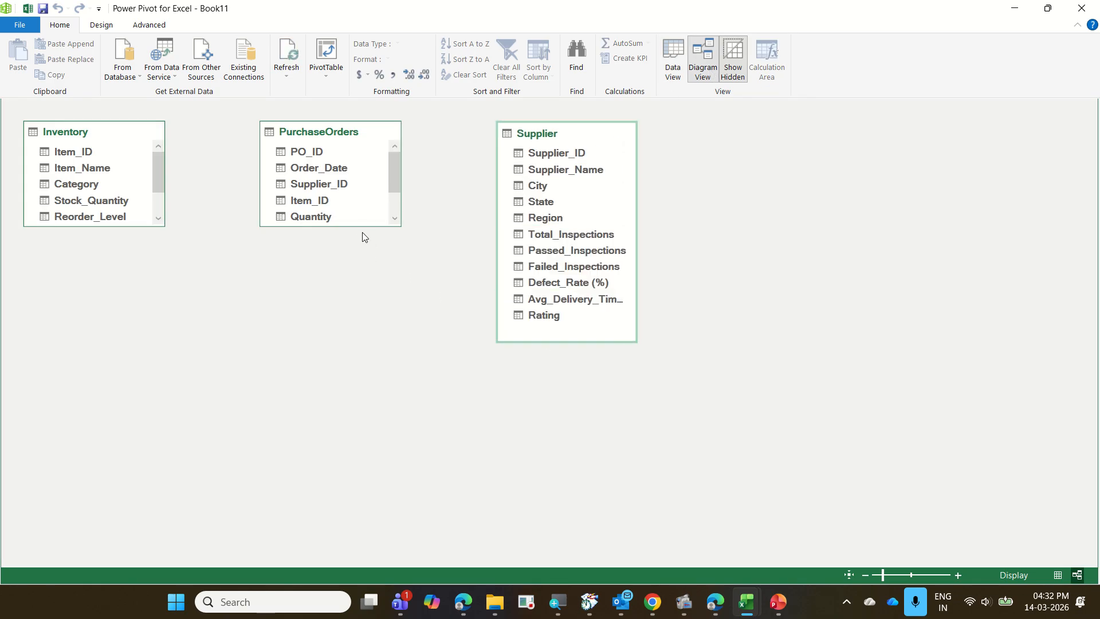
pyautogui.moveTo(361, 227); pyautogui.dragTo(362, 354)
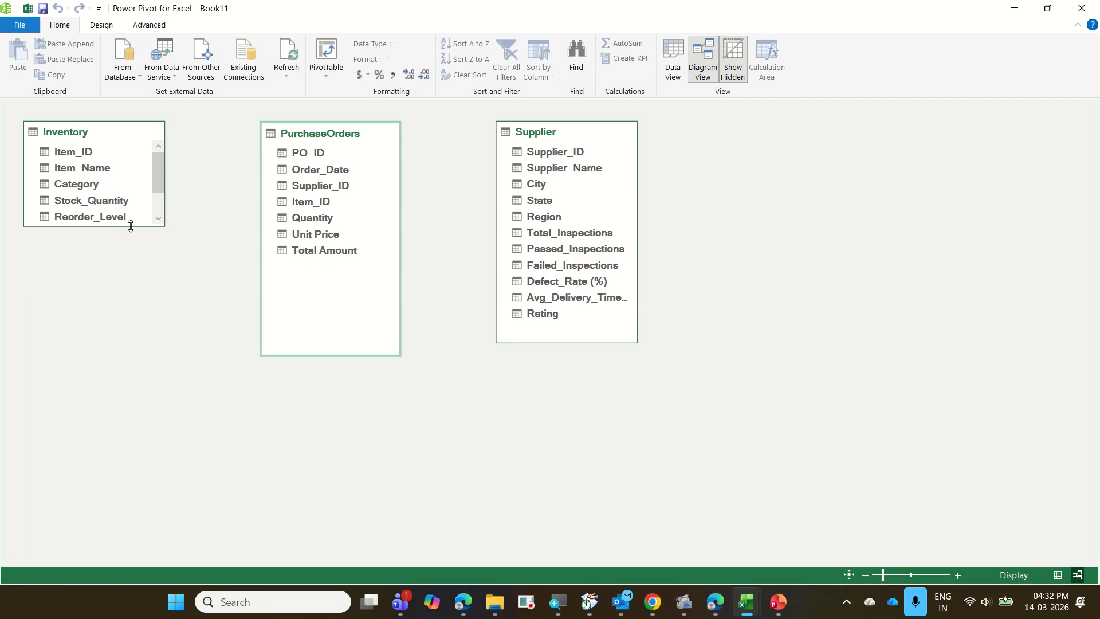
pyautogui.moveTo(131, 227); pyautogui.dragTo(131, 311)
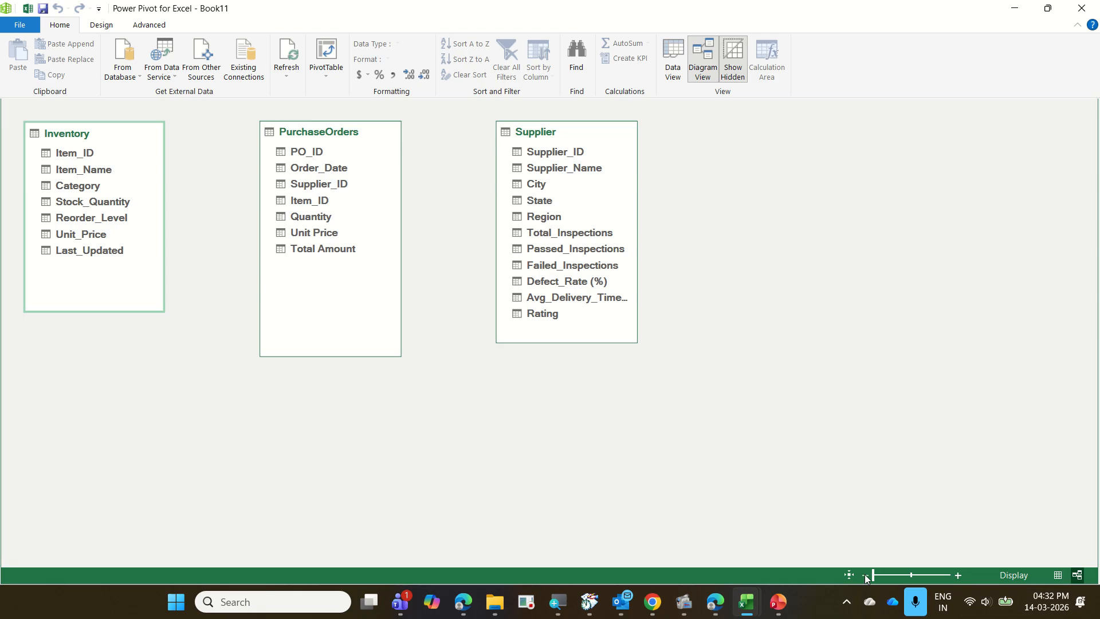
pyautogui.click(958, 575)
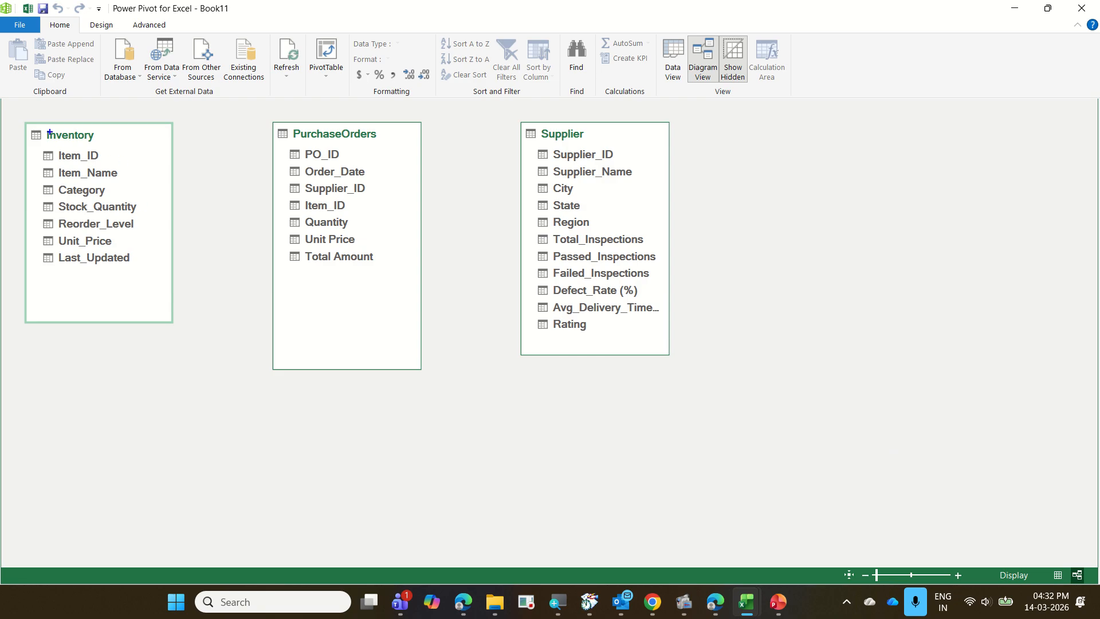
pyautogui.moveTo(13, 115); pyautogui.dragTo(176, 337)
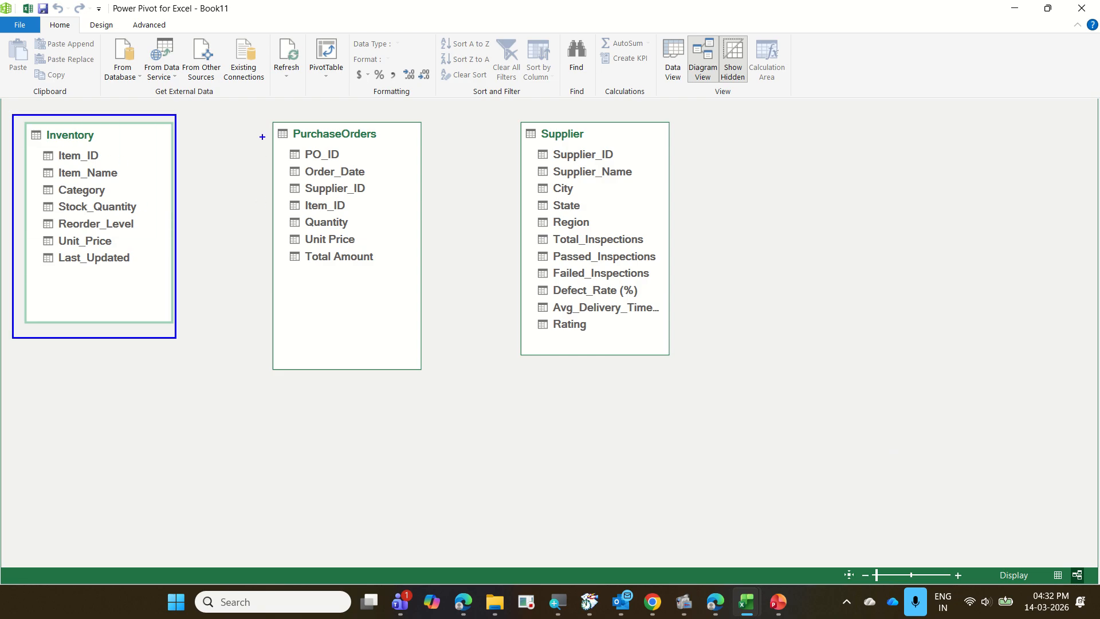
pyautogui.moveTo(262, 102); pyautogui.dragTo(426, 404)
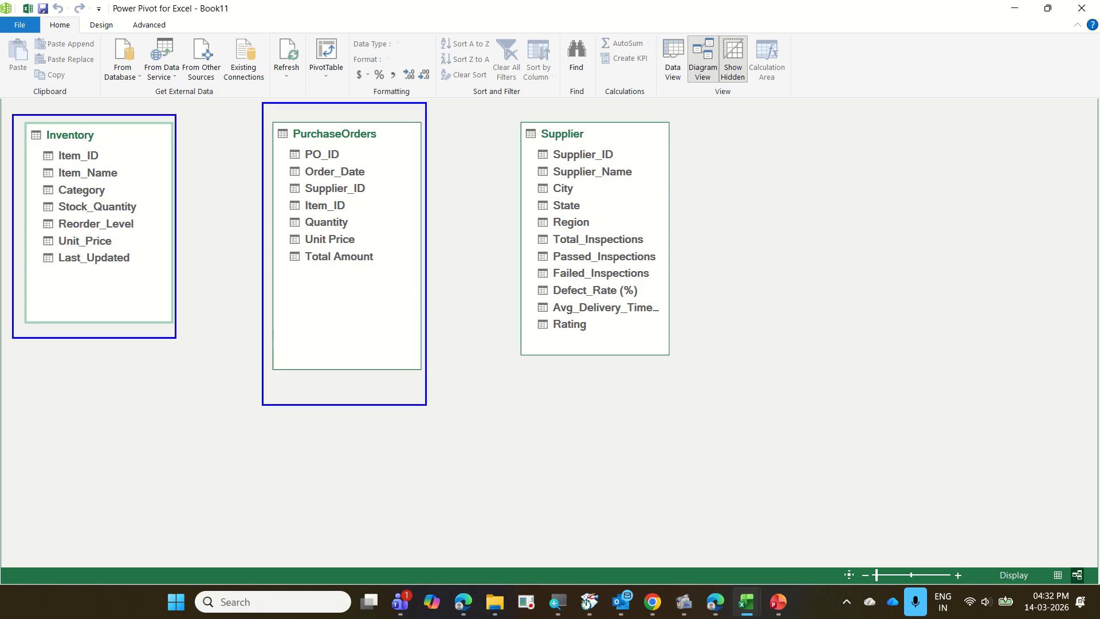
pyautogui.press('Escape')
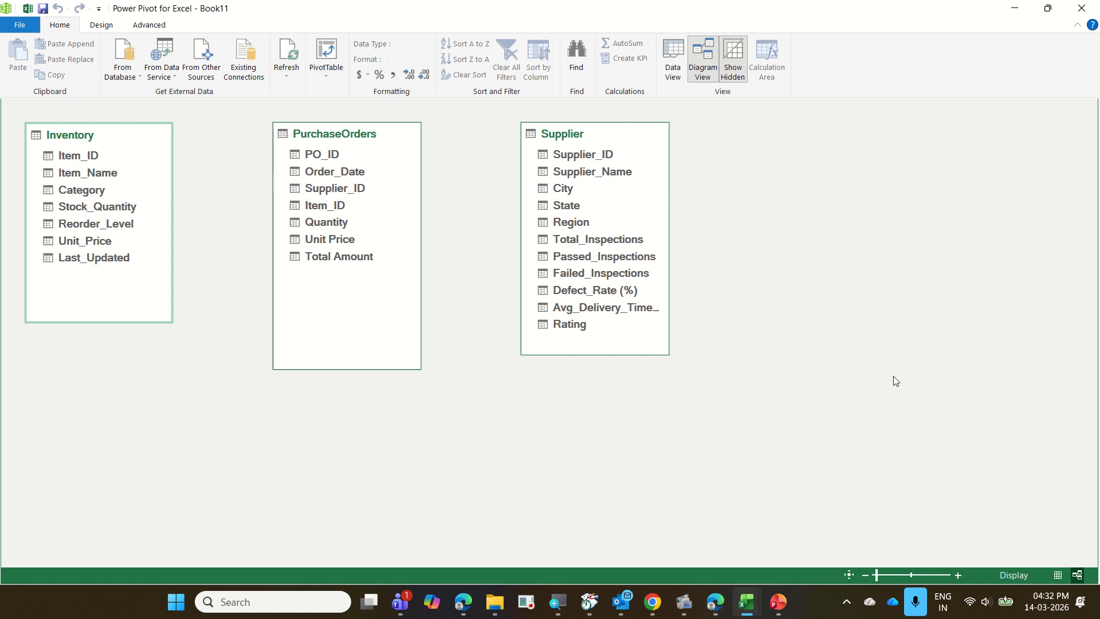
pyautogui.click(85, 159)
pyautogui.moveTo(84, 160); pyautogui.dragTo(119, 157)
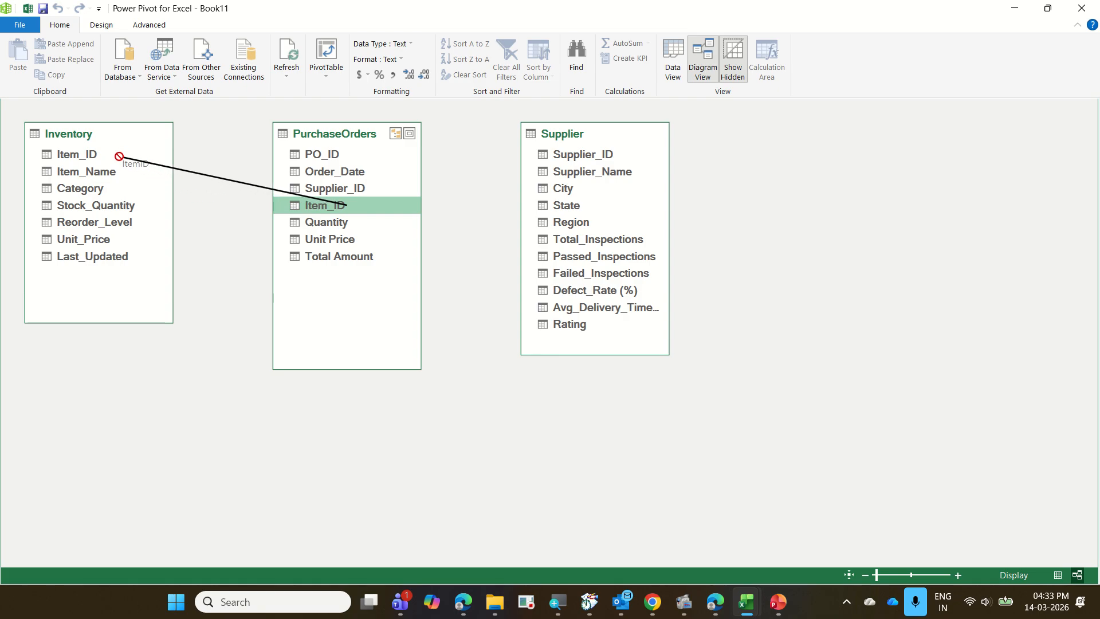
pyautogui.moveTo(120, 157); pyautogui.dragTo(120, 161)
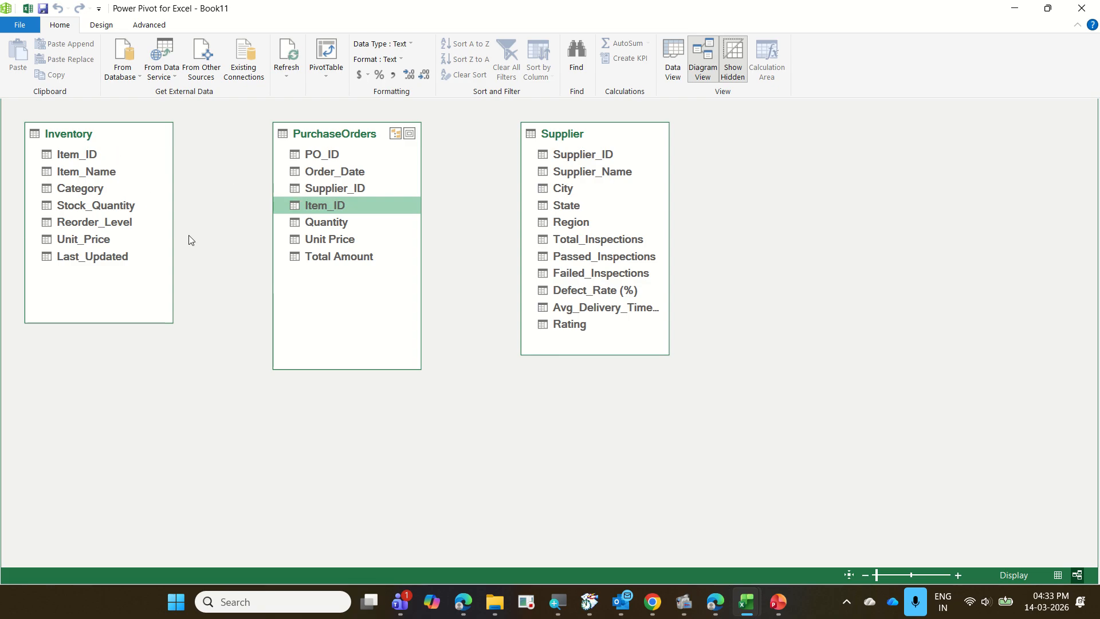
# Create a relationship between Item_ID in Inventory and Item_ID in PurchaseOrders, and open that relationship for editing.
pyautogui.moveTo(99, 153); pyautogui.dragTo(302, 210)
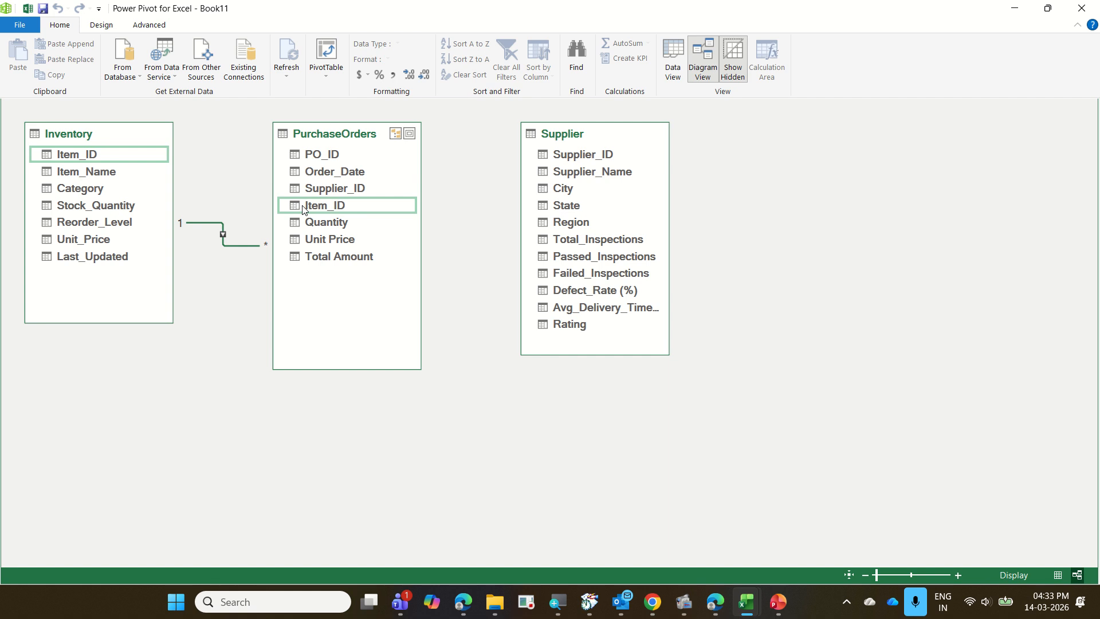
pyautogui.doubleClick(241, 249)
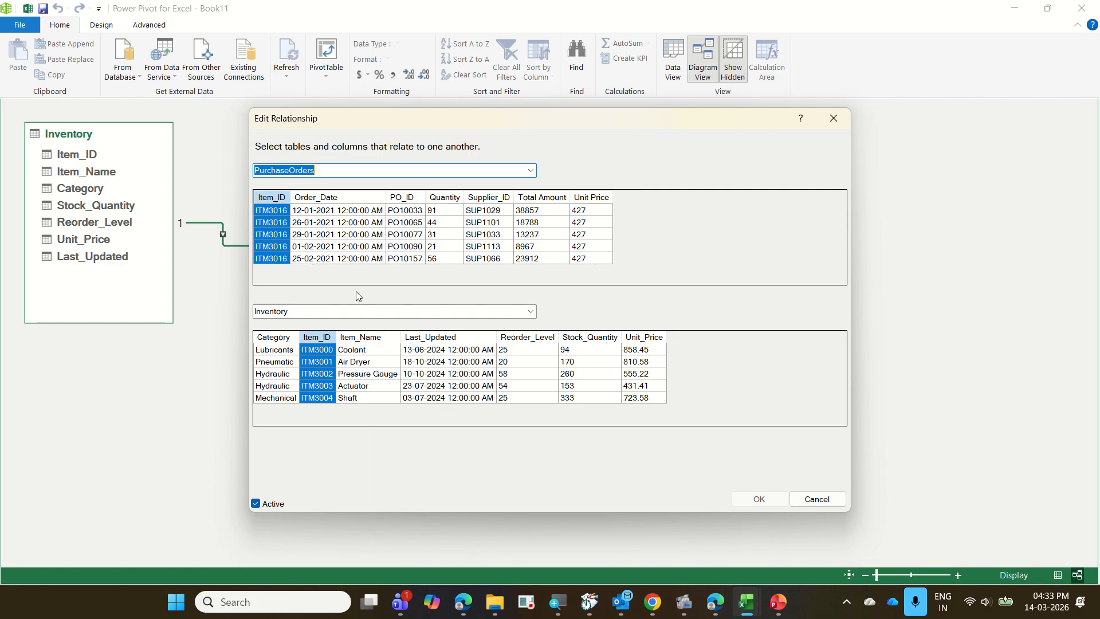
# Close the relationship editor without changes and view the options for the link between Inventory and PurchaseOrders.
pyautogui.click(812, 502)
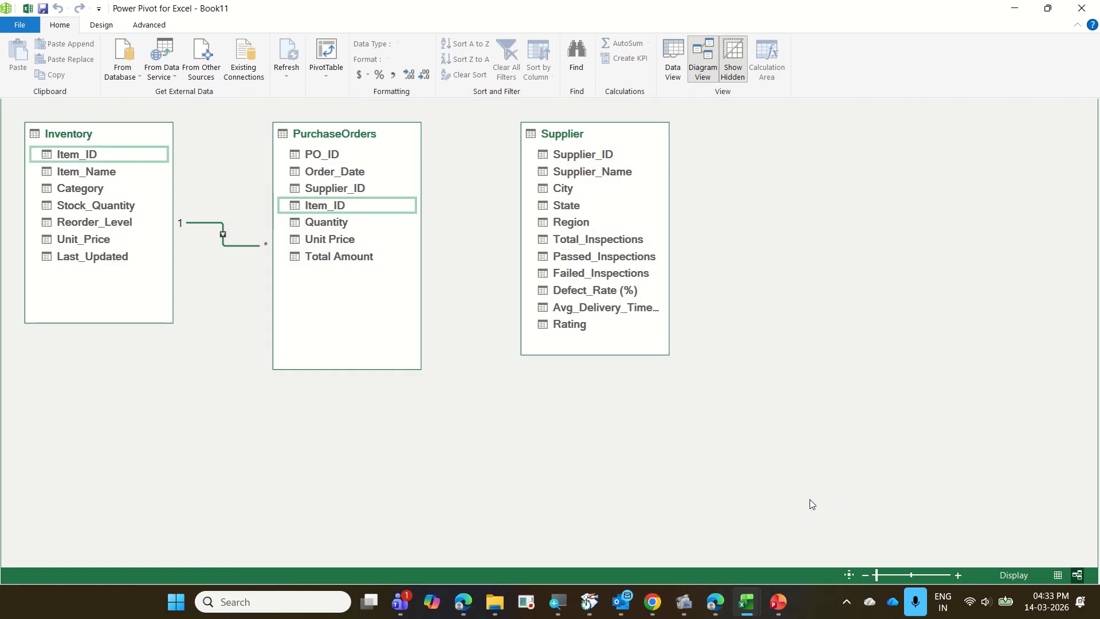
pyautogui.rightClick(233, 245)
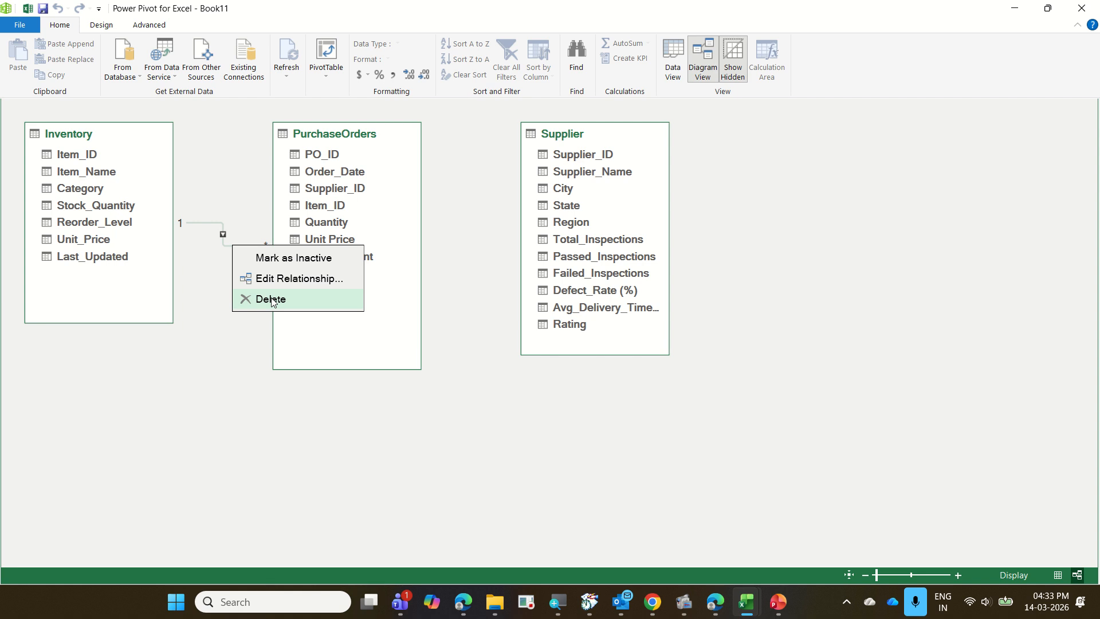
pyautogui.click(271, 299)
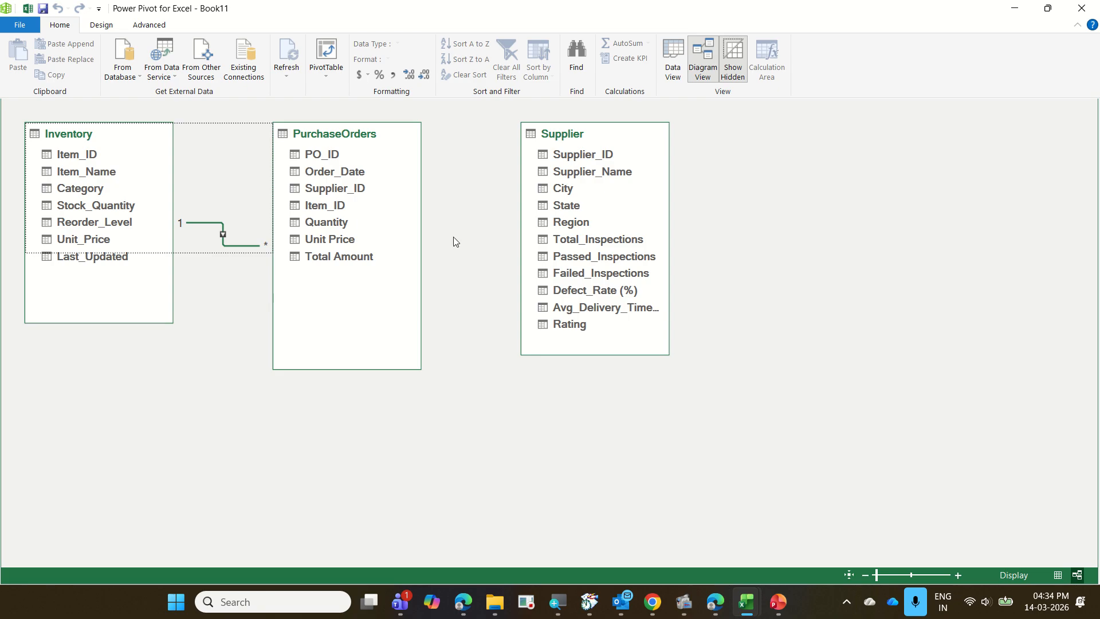
# Relate Supplier_ID in Supplier to Supplier_ID in PurchaseOrders, and delete that relationship again.
pyautogui.moveTo(574, 157); pyautogui.dragTo(363, 197)
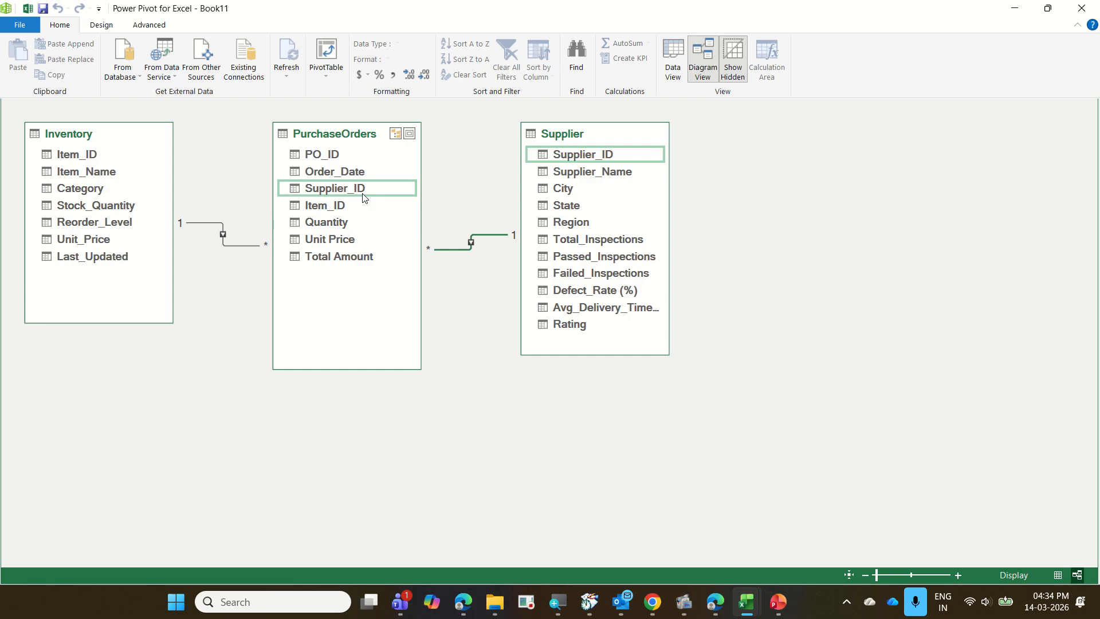
pyautogui.rightClick(487, 239)
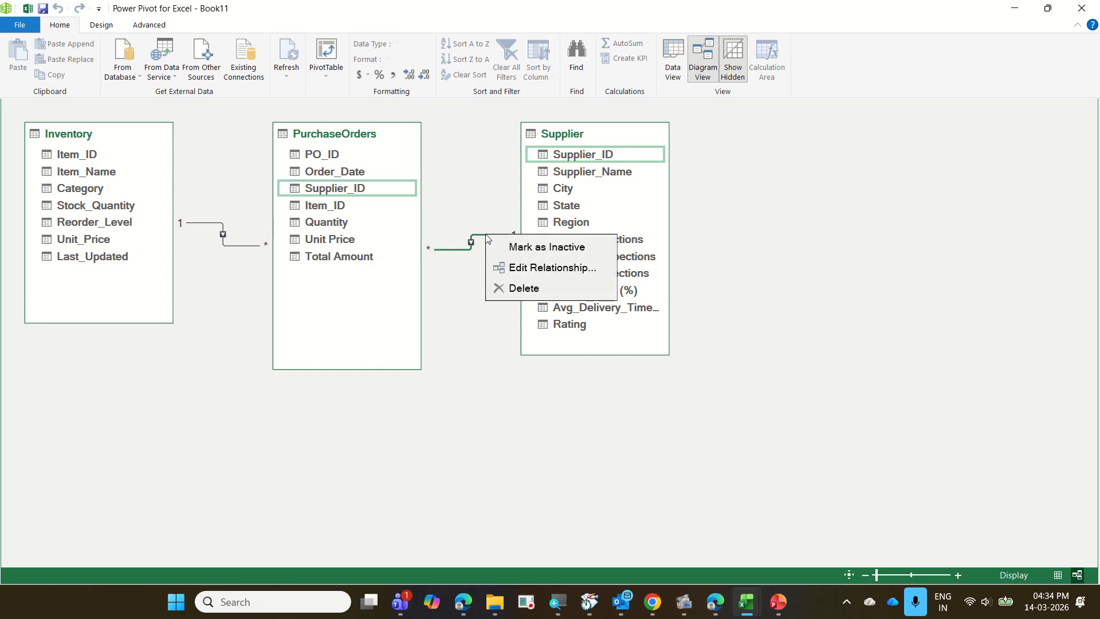
pyautogui.click(537, 288)
pyautogui.click(535, 317)
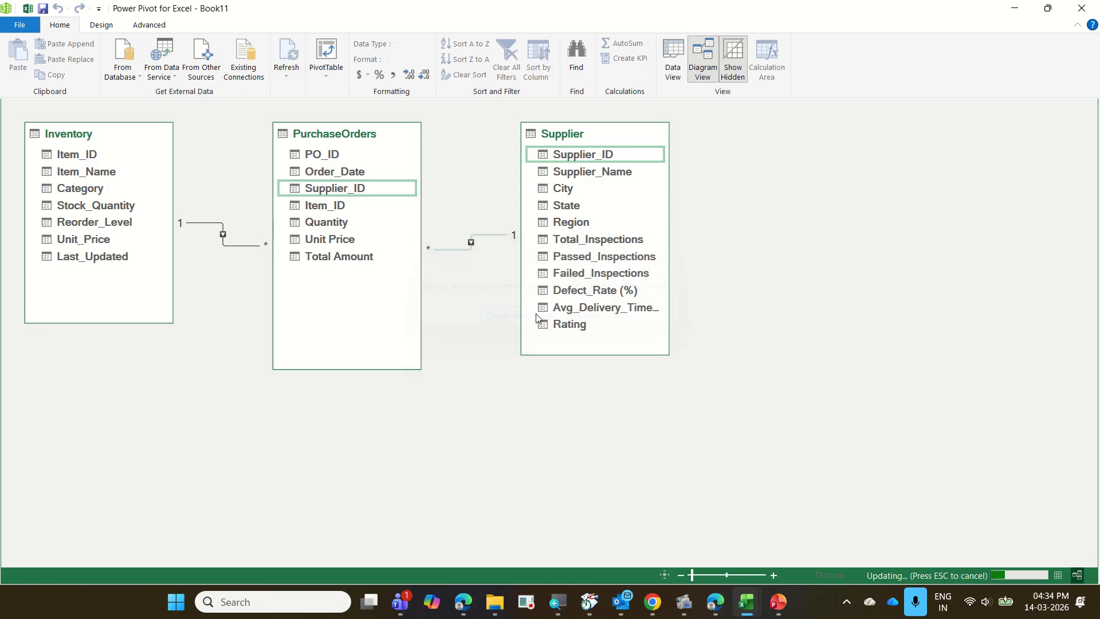
# Relate Supplier_ID in PurchaseOrders to Supplier_ID in Supplier, and return to the worksheet without the queries list.
pyautogui.moveTo(361, 189); pyautogui.dragTo(548, 160)
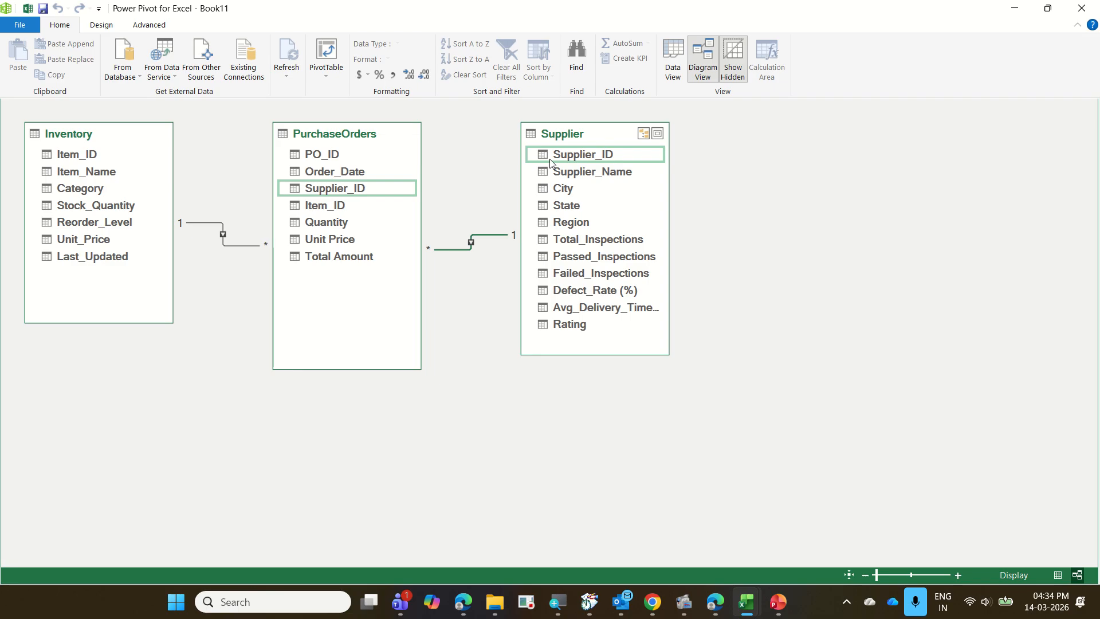
pyautogui.click(1086, 10)
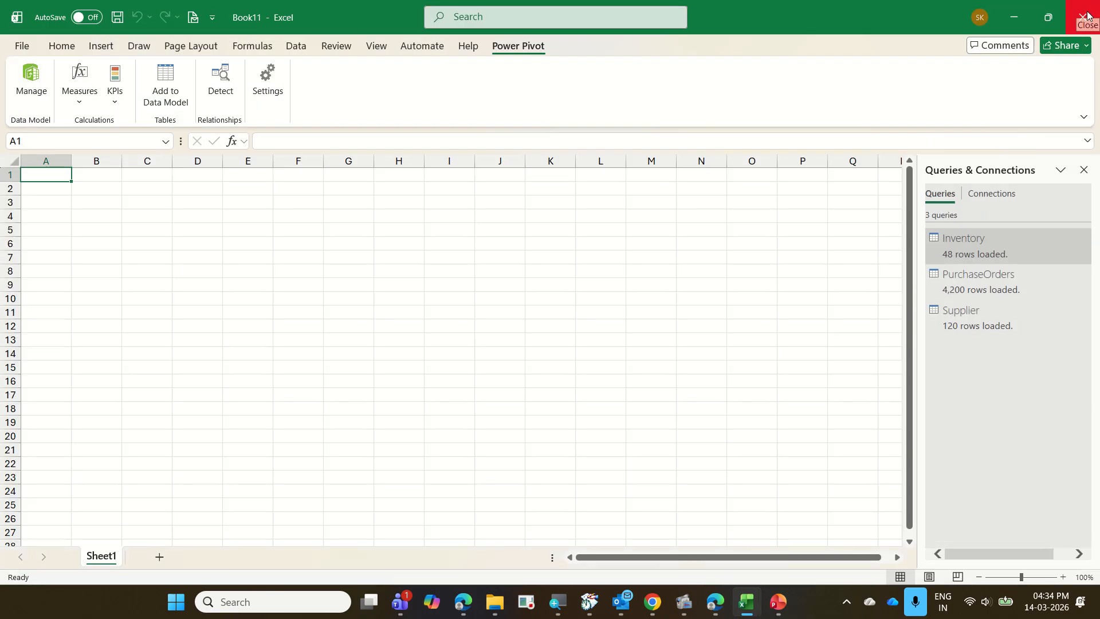
pyautogui.click(1082, 171)
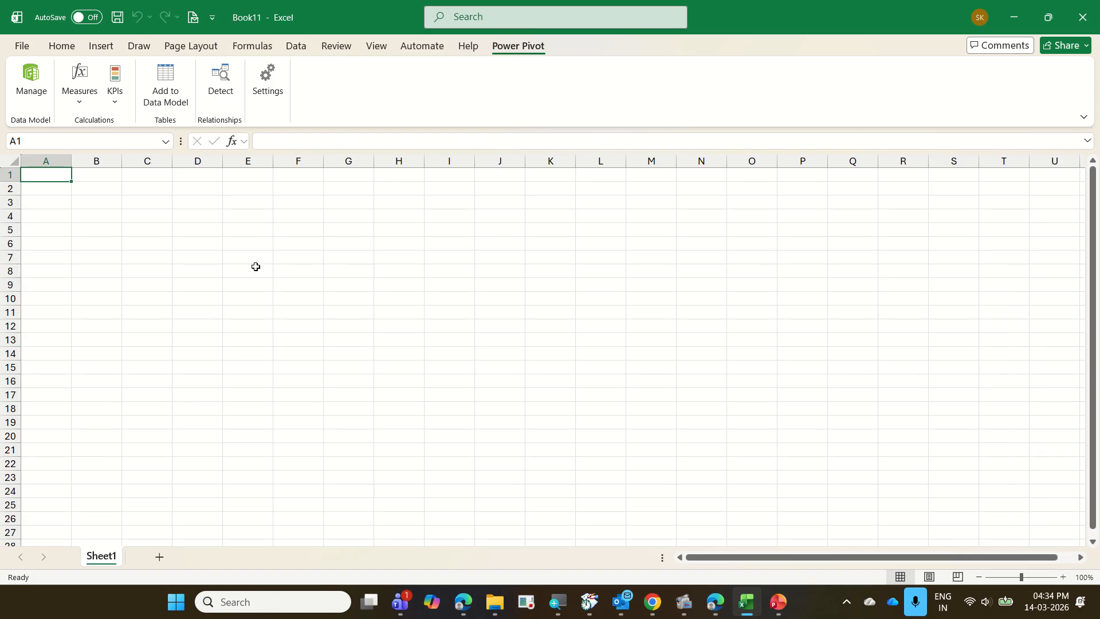
# Insert a PivotTable from the workbook's Data Model at cell B3 of the existing Sheet1.
pyautogui.click(127, 230)
pyautogui.click(83, 196)
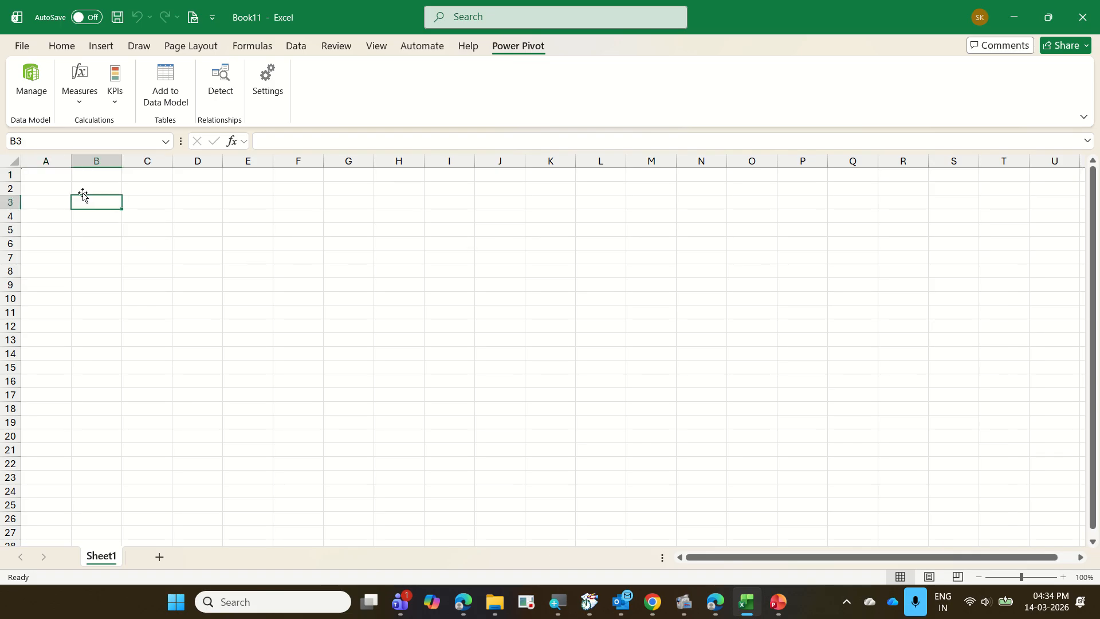
pyautogui.click(101, 44)
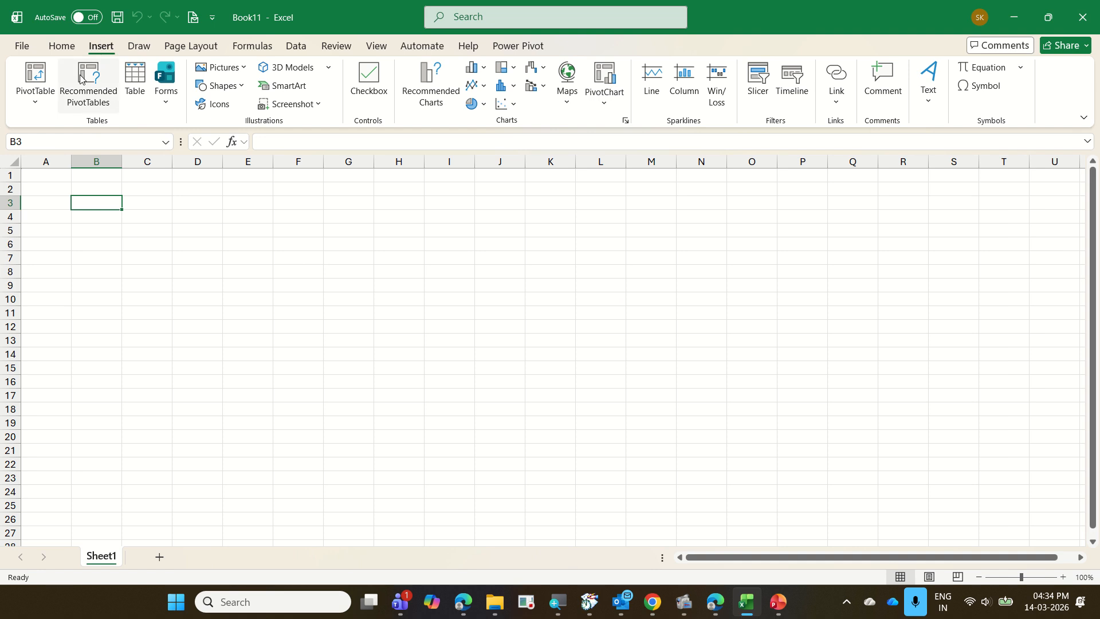
pyautogui.click(35, 102)
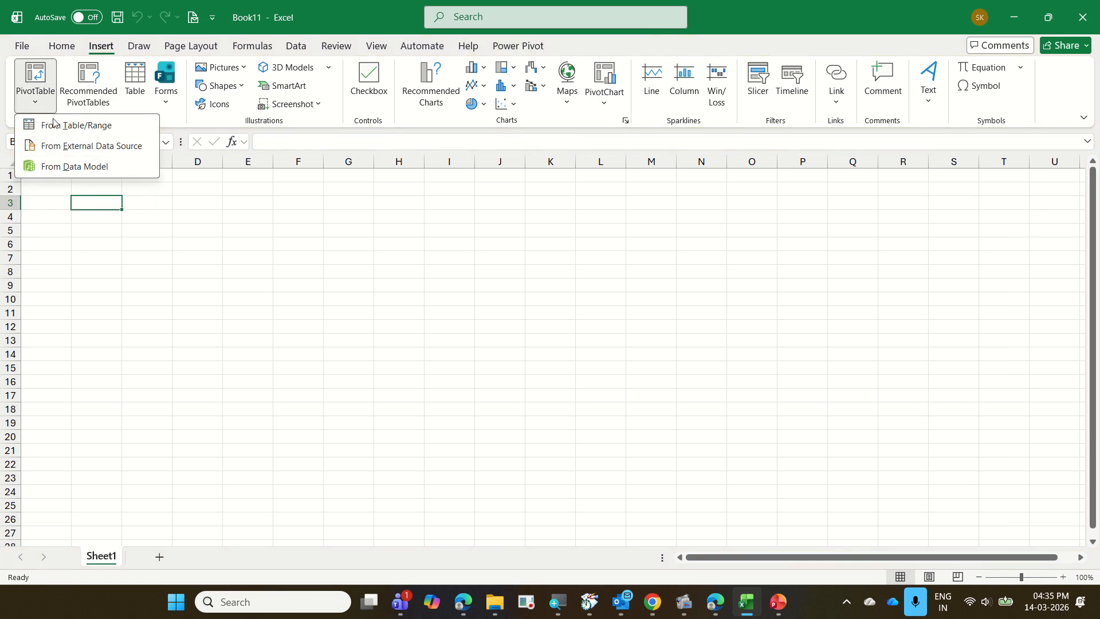
pyautogui.click(78, 167)
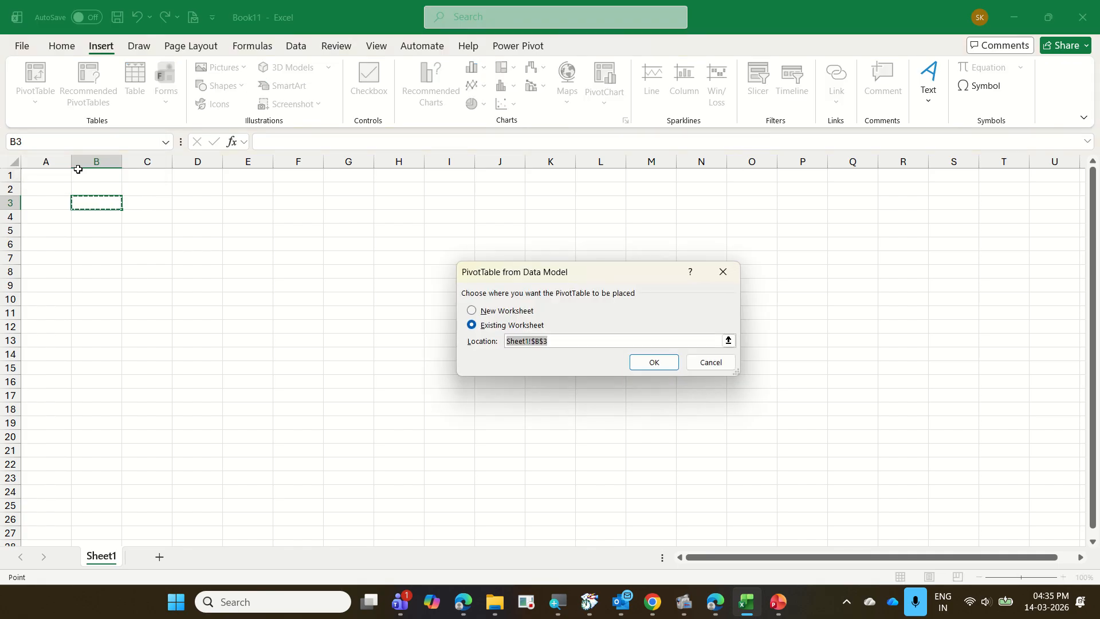
pyautogui.click(640, 363)
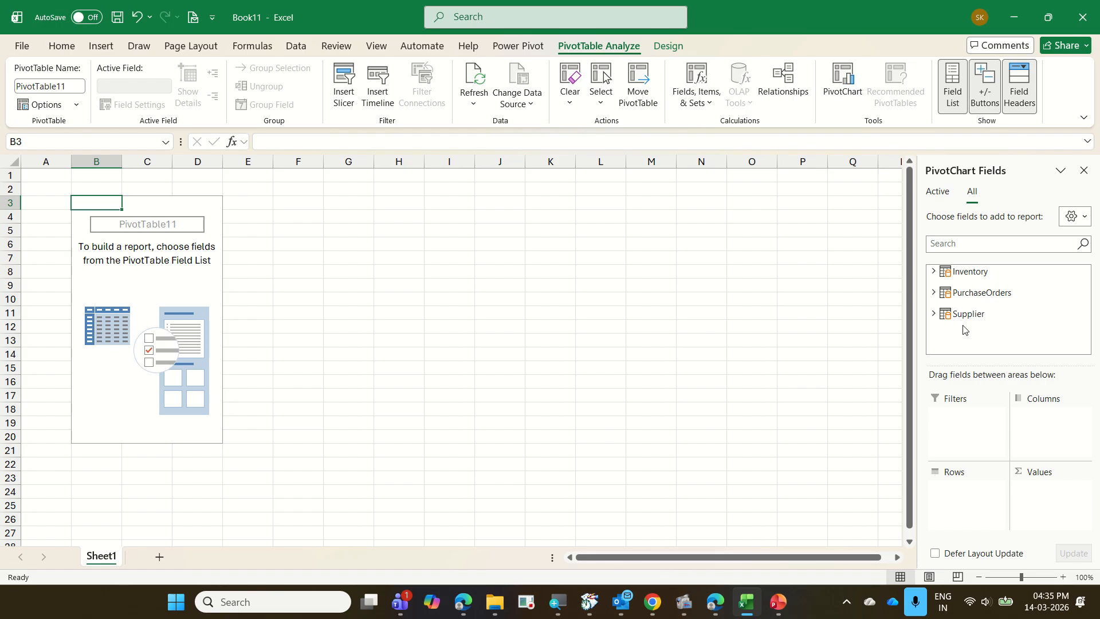
# Add the Region field from the Supplier table to the PivotTable's rows.
pyautogui.click(932, 314)
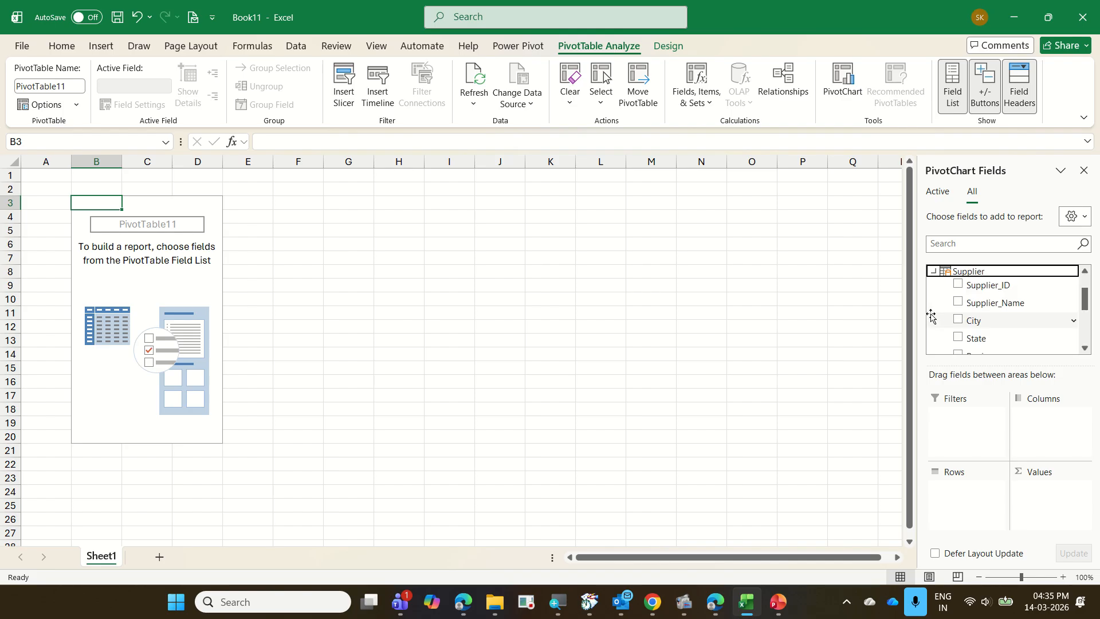
pyautogui.scroll(-1, 1048, 321)
pyautogui.scroll(-1, 1048, 321)
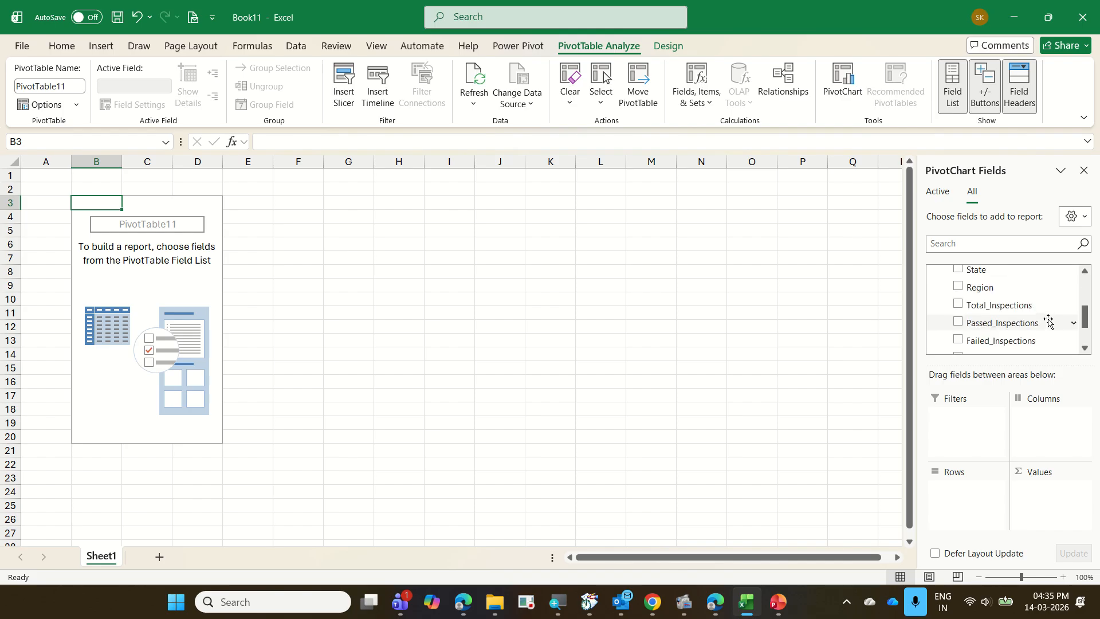
pyautogui.scroll(2, 1039, 321)
pyautogui.scroll(-1, 1041, 322)
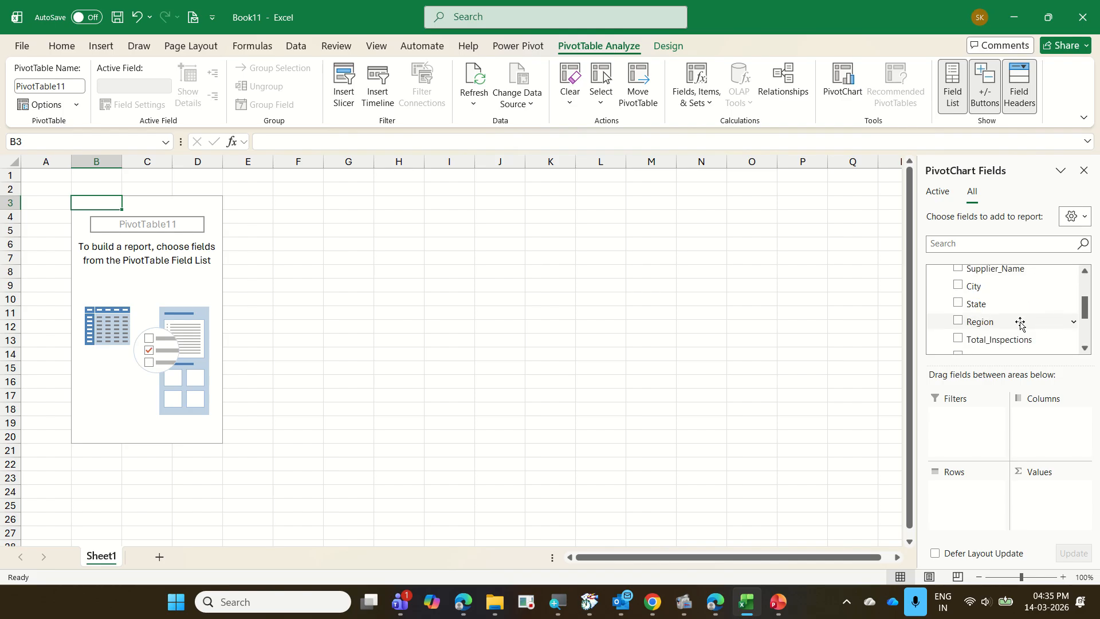
pyautogui.moveTo(1009, 319); pyautogui.dragTo(971, 504)
# Add Total Amount from the PurchaseOrders table to the PivotTable's values.
pyautogui.scroll(3, 1007, 346)
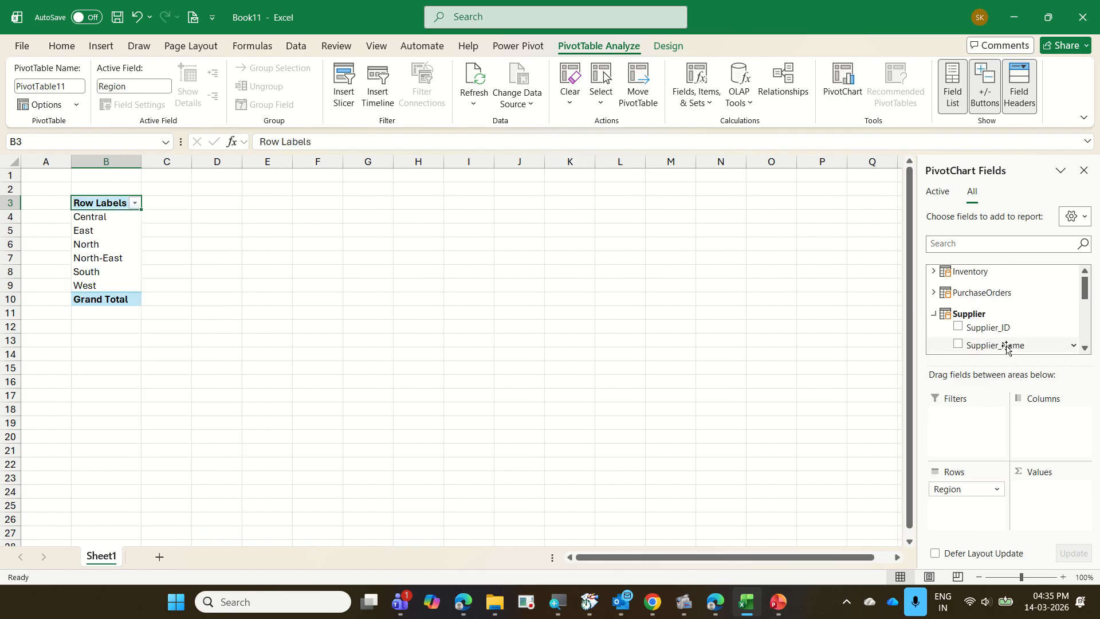
pyautogui.click(933, 293)
pyautogui.scroll(-2, 994, 309)
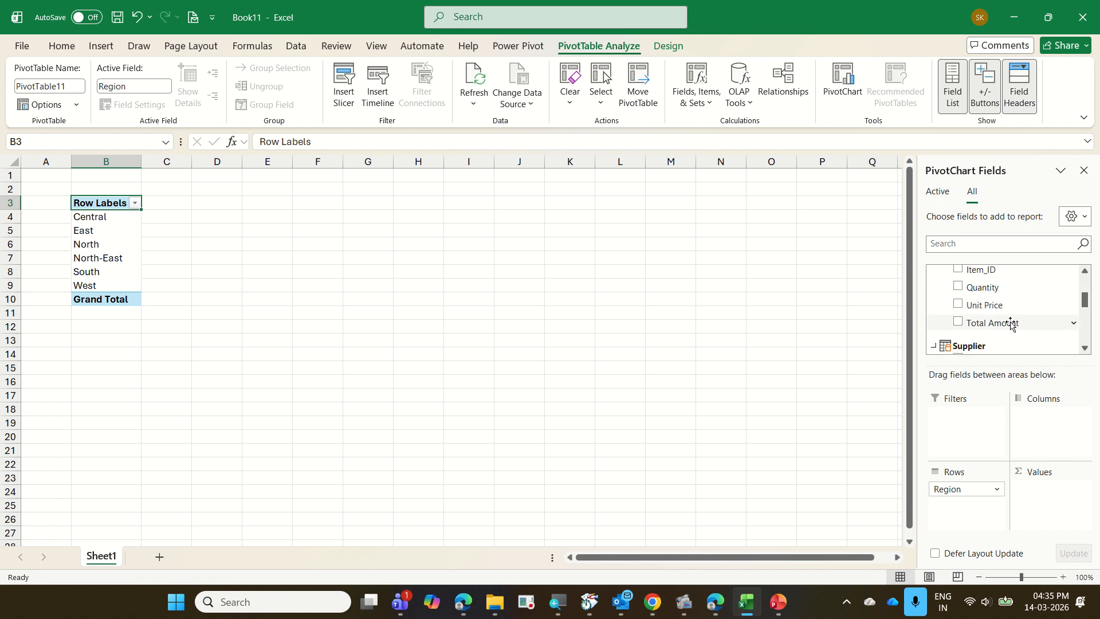
pyautogui.moveTo(1008, 322); pyautogui.dragTo(1061, 504)
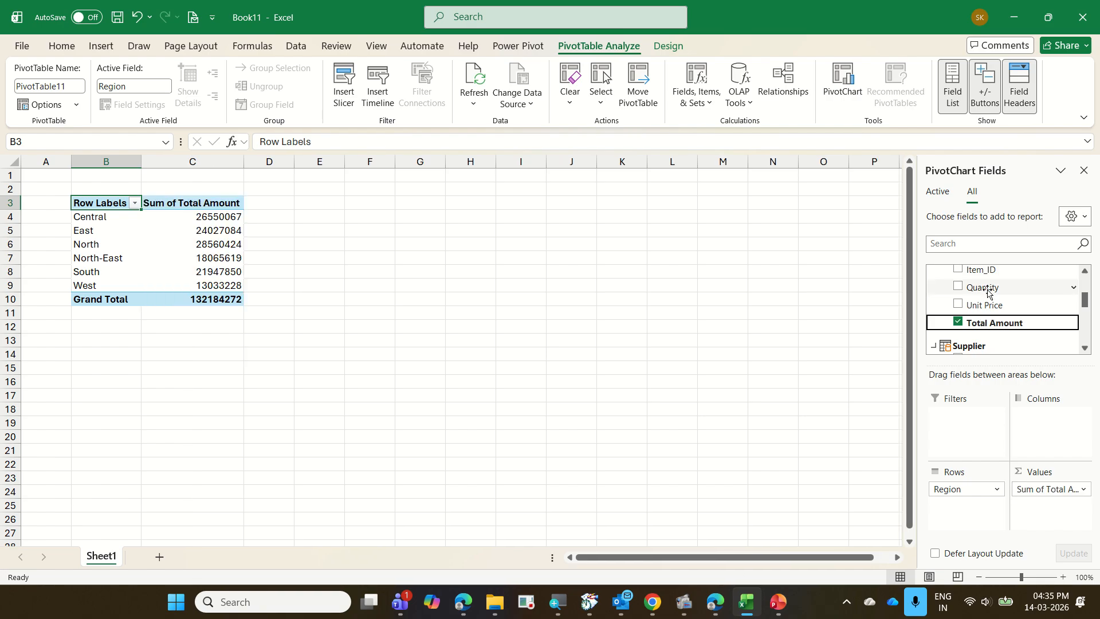
# Add the Category field from the Inventory table to the PivotTable's columns.
pyautogui.scroll(3, 977, 293)
pyautogui.click(933, 271)
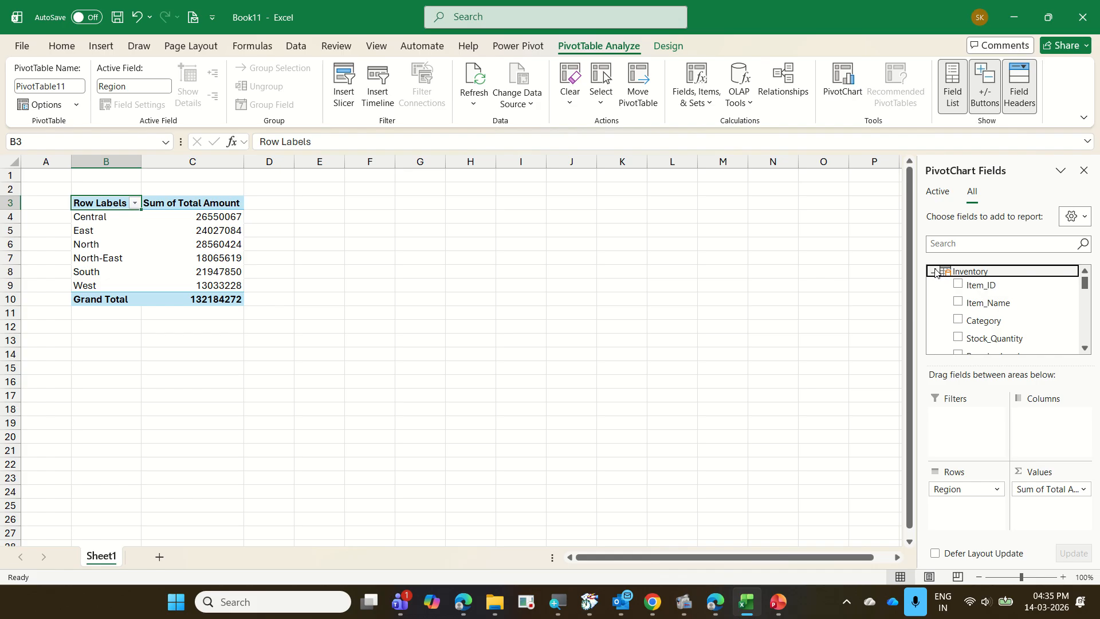
pyautogui.scroll(-1, 1021, 317)
pyautogui.scroll(-2, 1023, 315)
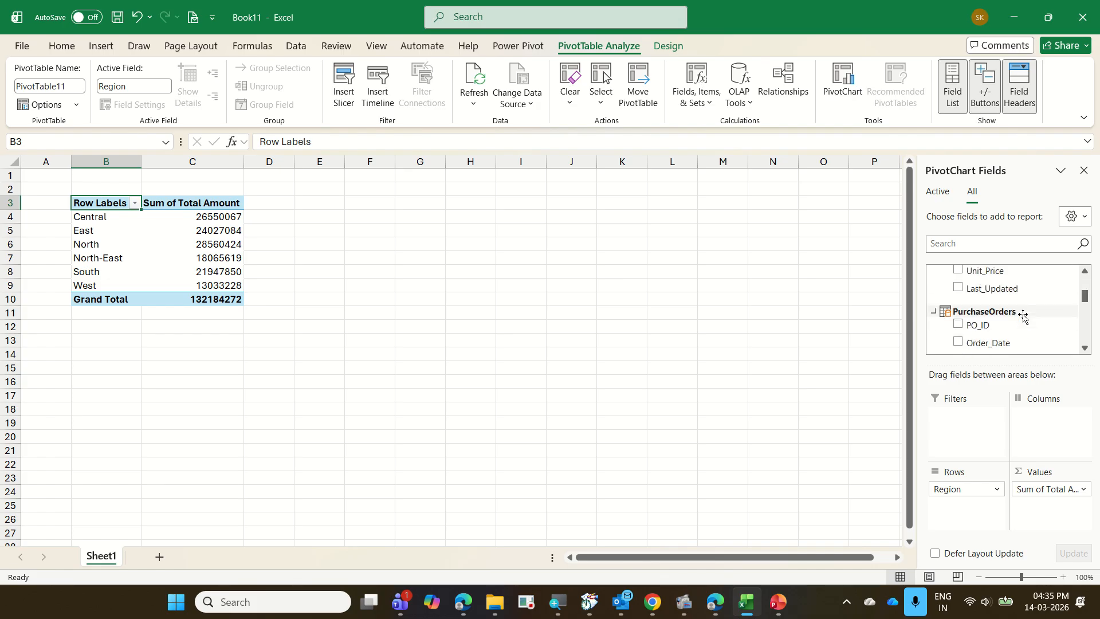
pyautogui.scroll(3, 1023, 316)
pyautogui.scroll(-1, 1023, 316)
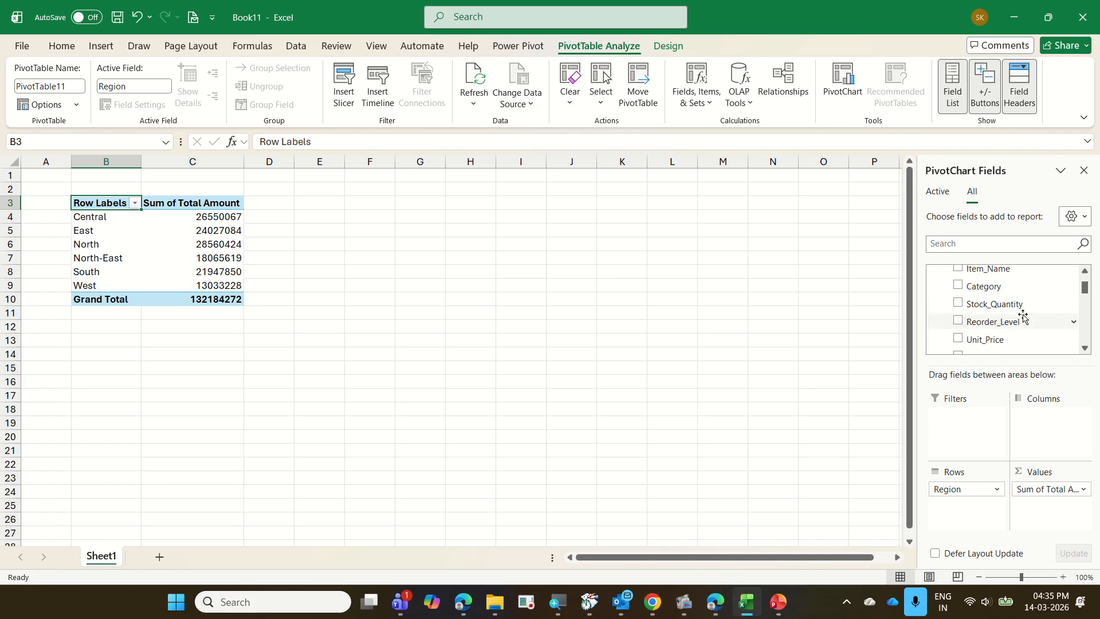
pyautogui.moveTo(987, 289); pyautogui.dragTo(1054, 424)
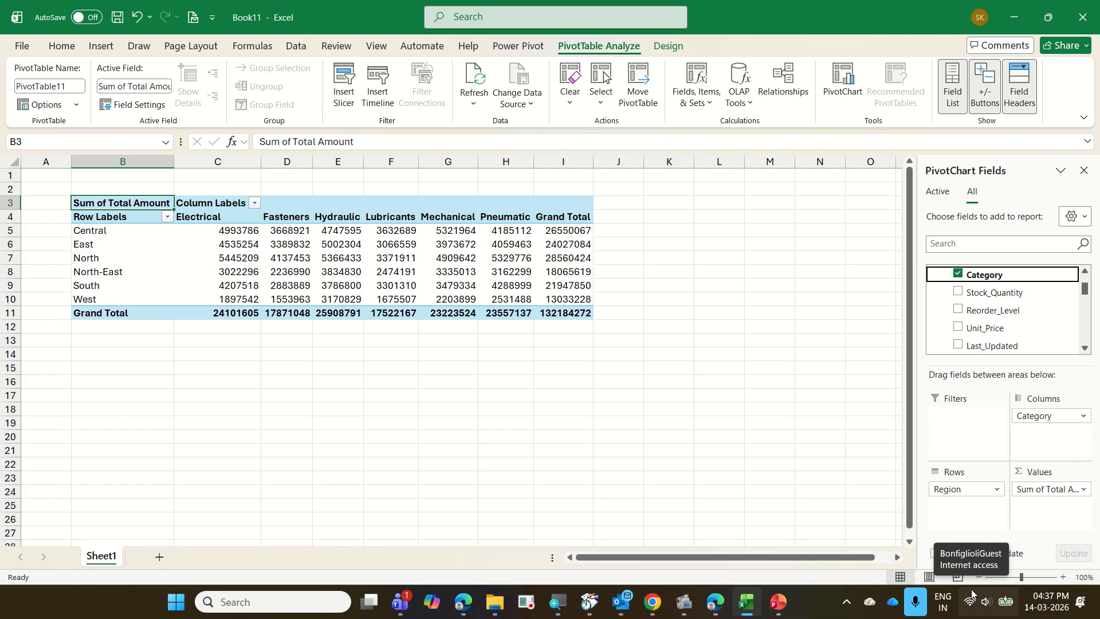
# Start saving the workbook and choose the 2026-03-13 Bonfiglioli Excel folder as its location.
pyautogui.click(615, 435)
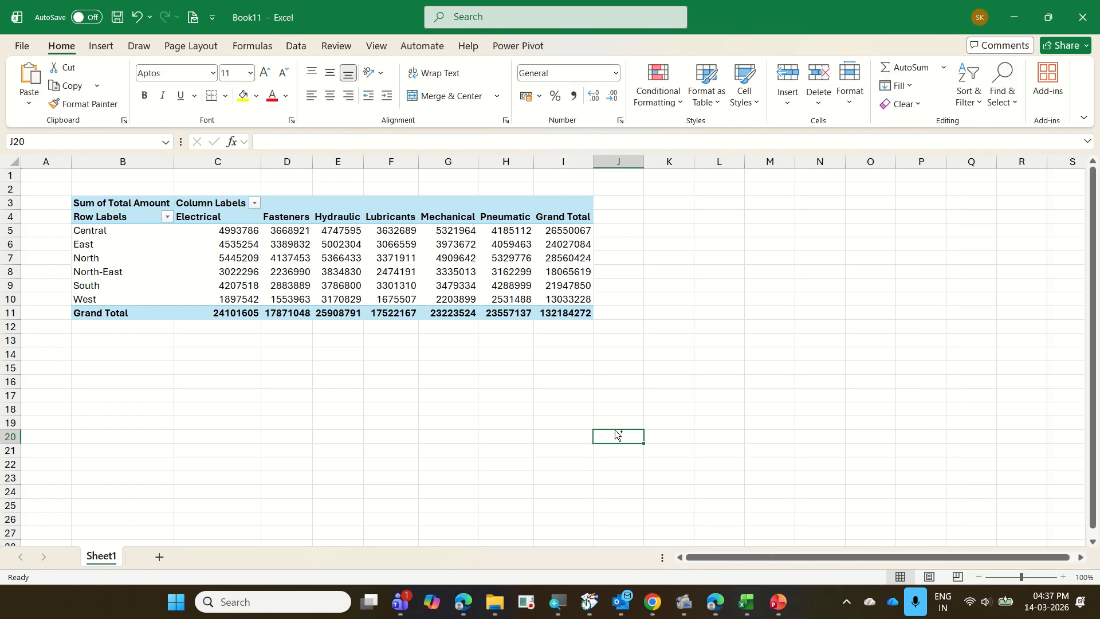
pyautogui.hotkey('ctrl', 's')
pyautogui.click(558, 318)
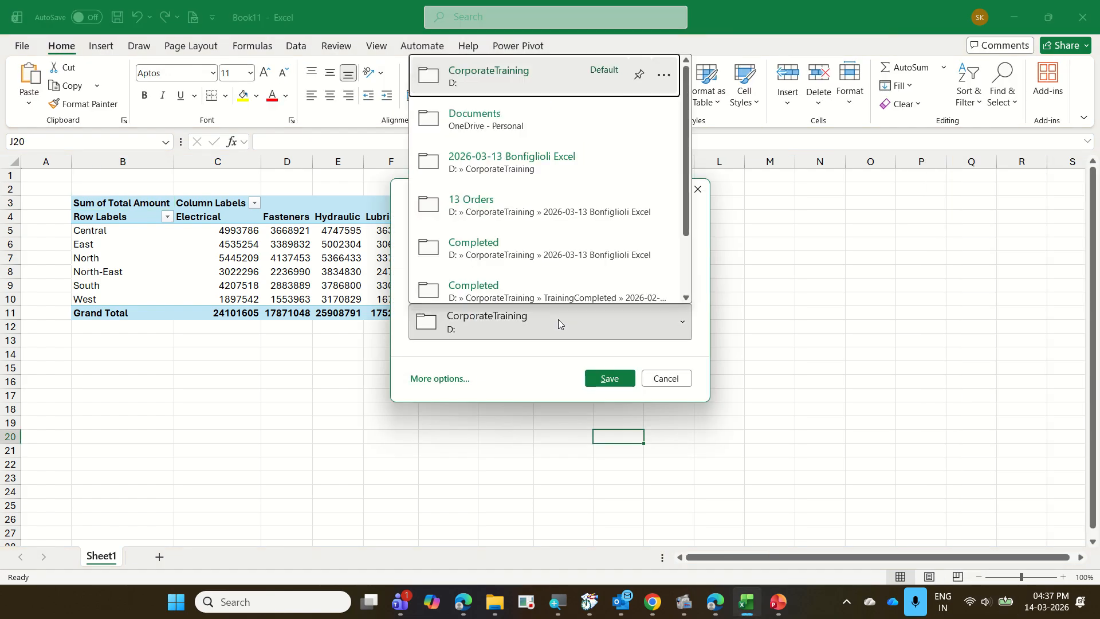
pyautogui.click(638, 161)
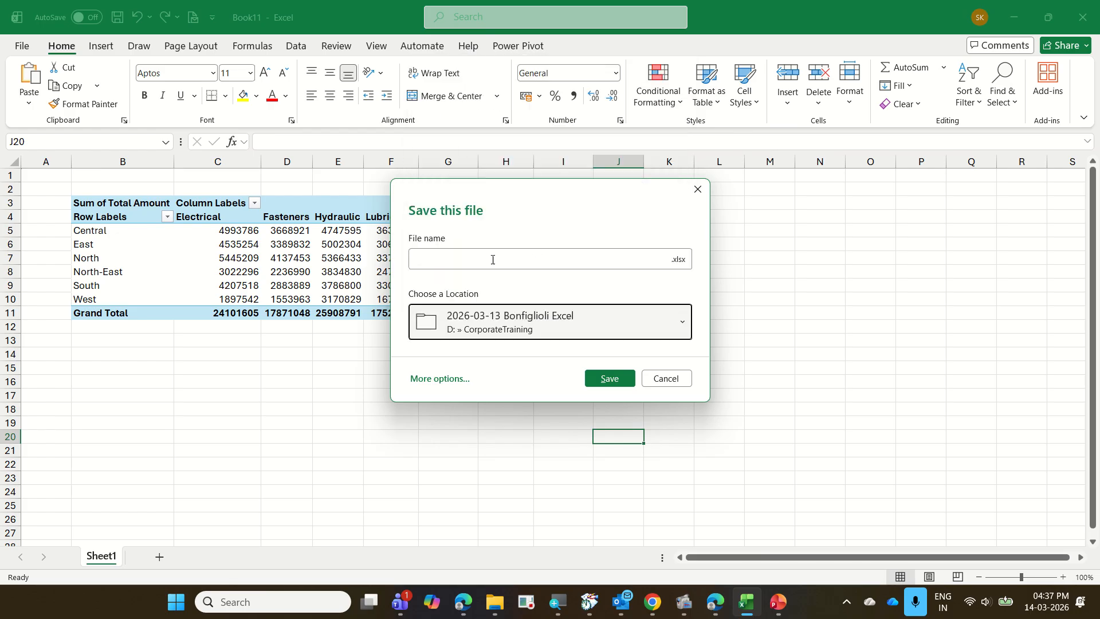
# Try to save the workbook as 17 PurchaseOrders, declining to replace the existing file.
pyautogui.click(470, 256)
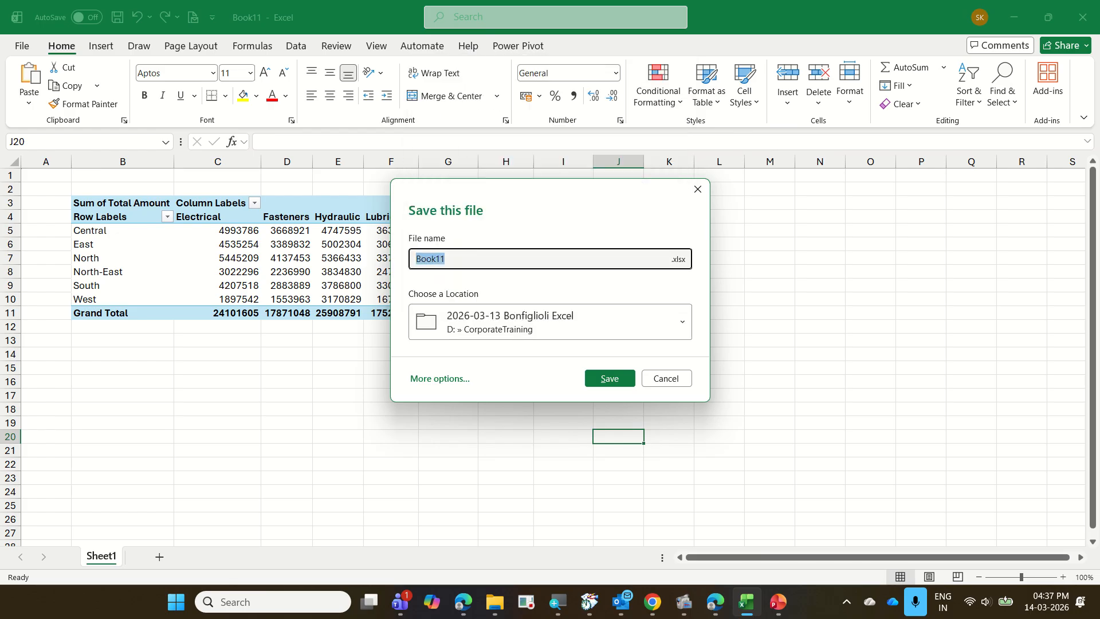
pyautogui.write('17 PurchaseOrders')
pyautogui.press('Return')
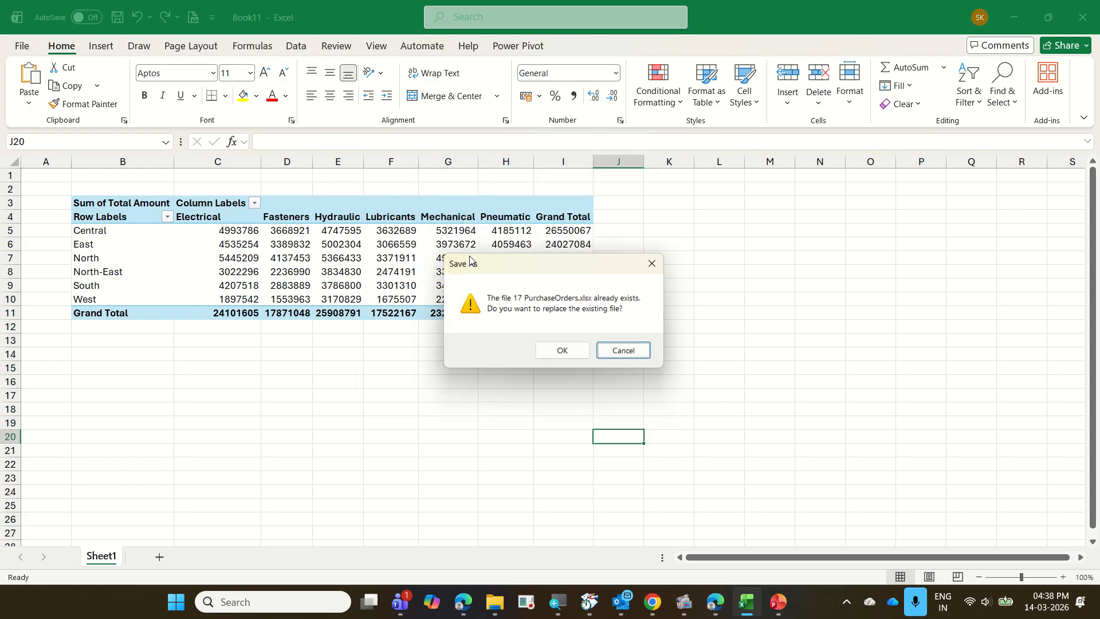
pyautogui.click(641, 351)
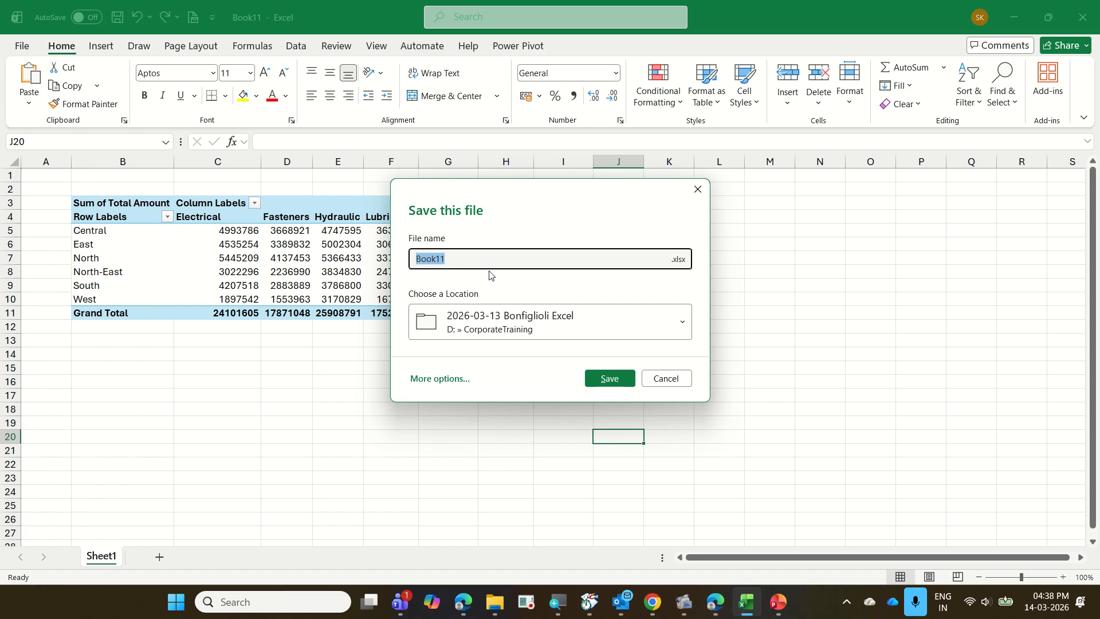
# Save the workbook under the name 17 PurchaseOrders PP in the chosen folder.
pyautogui.write('17 PurchaseOrders PP')
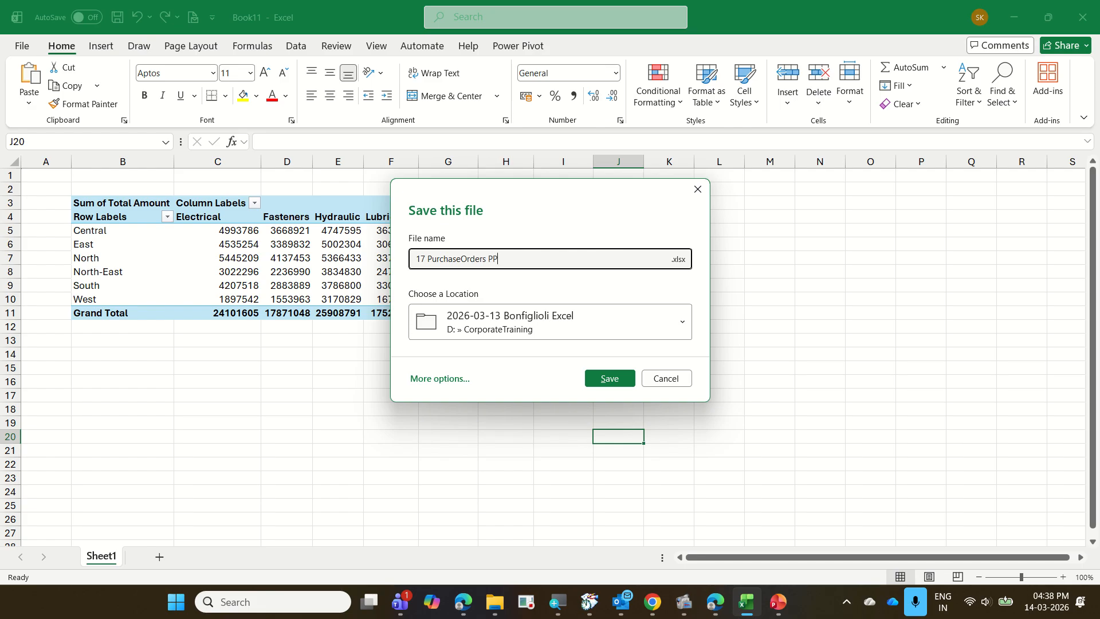
pyautogui.click(612, 379)
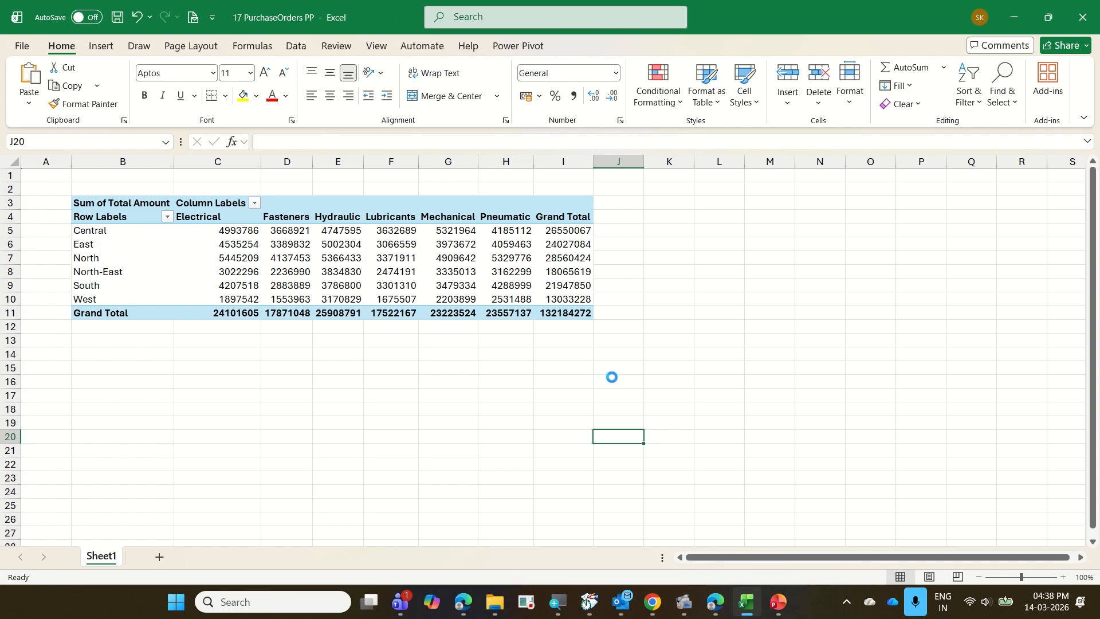
# Create a new blank workbook, and open 18 BusinessTransactions from the training folder in File Explorer.
pyautogui.hotkey('ctrl', 'n')
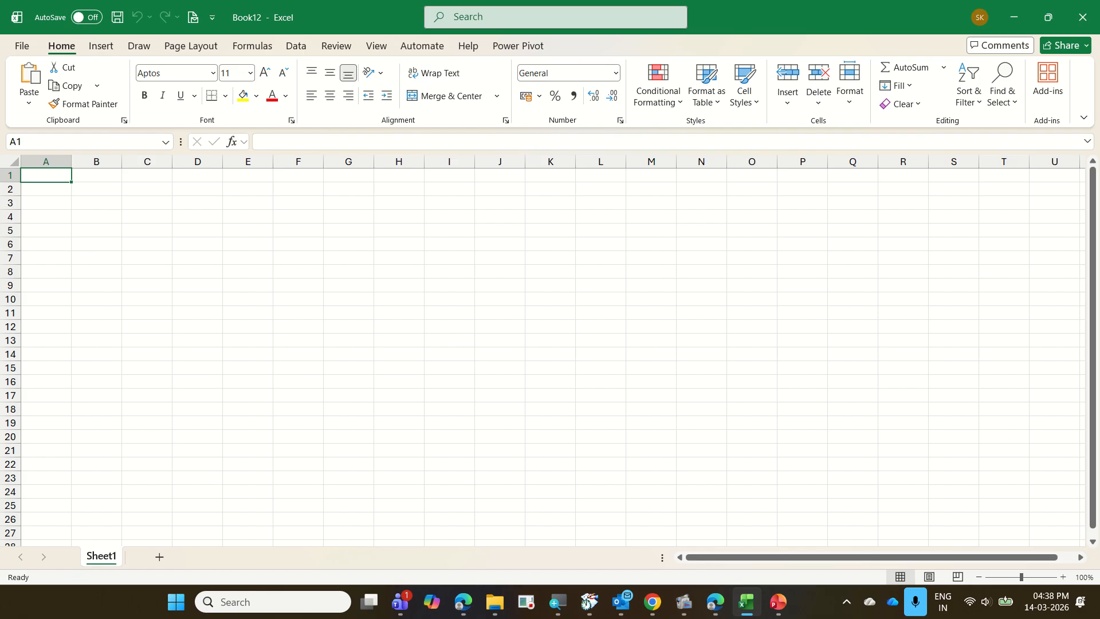
pyautogui.moveTo(501, 611)
pyautogui.click(417, 503)
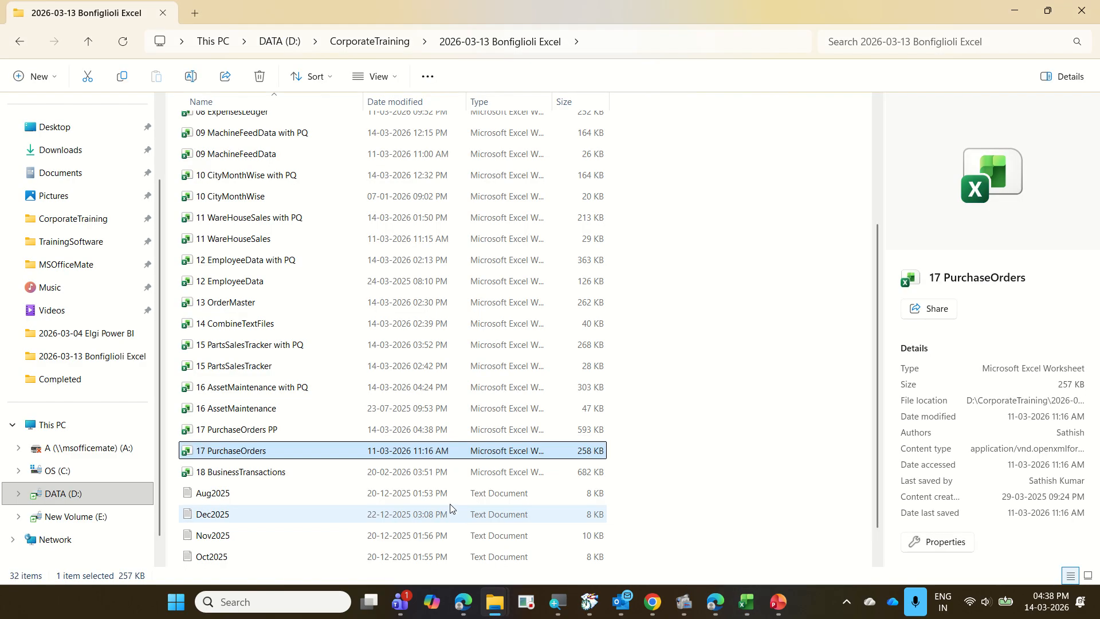
pyautogui.doubleClick(331, 465)
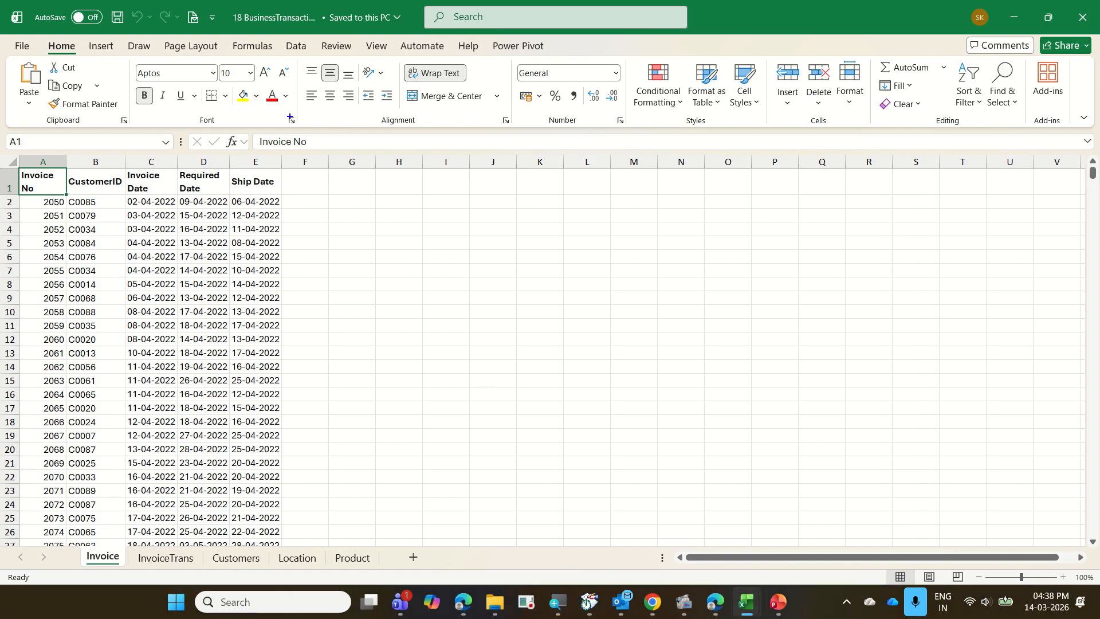
pyautogui.moveTo(60, 537)
pyautogui.mouseDown()
pyautogui.moveTo(156, 569)
pyautogui.moveTo(414, 579)
pyautogui.mouseUp()
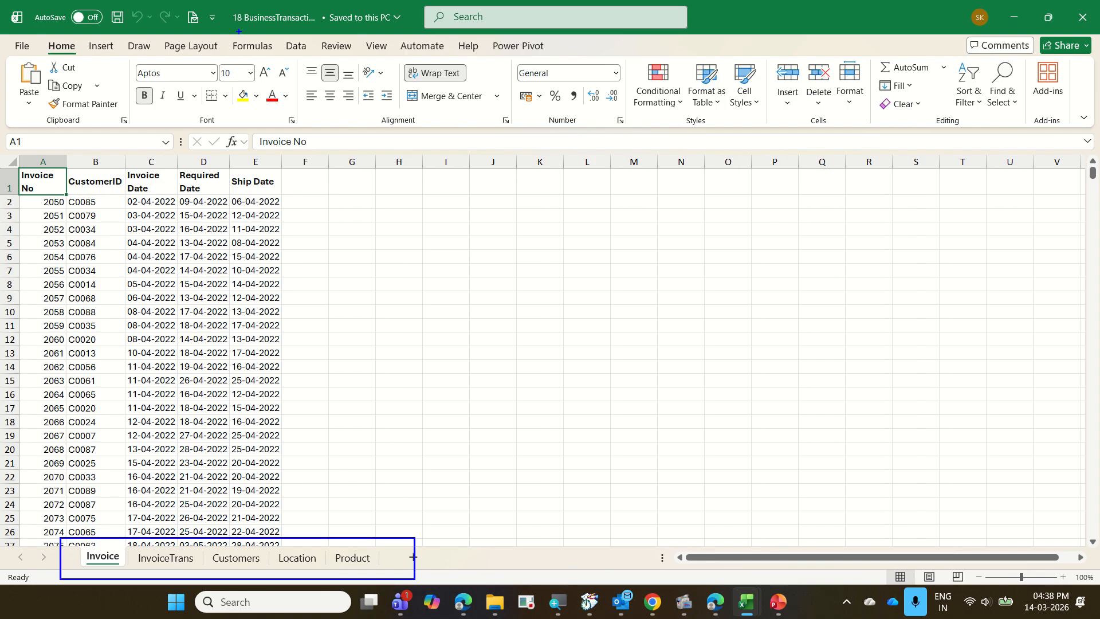
pyautogui.moveTo(223, 3)
pyautogui.mouseDown()
pyautogui.moveTo(251, 24)
pyautogui.moveTo(317, 38)
pyautogui.mouseUp()
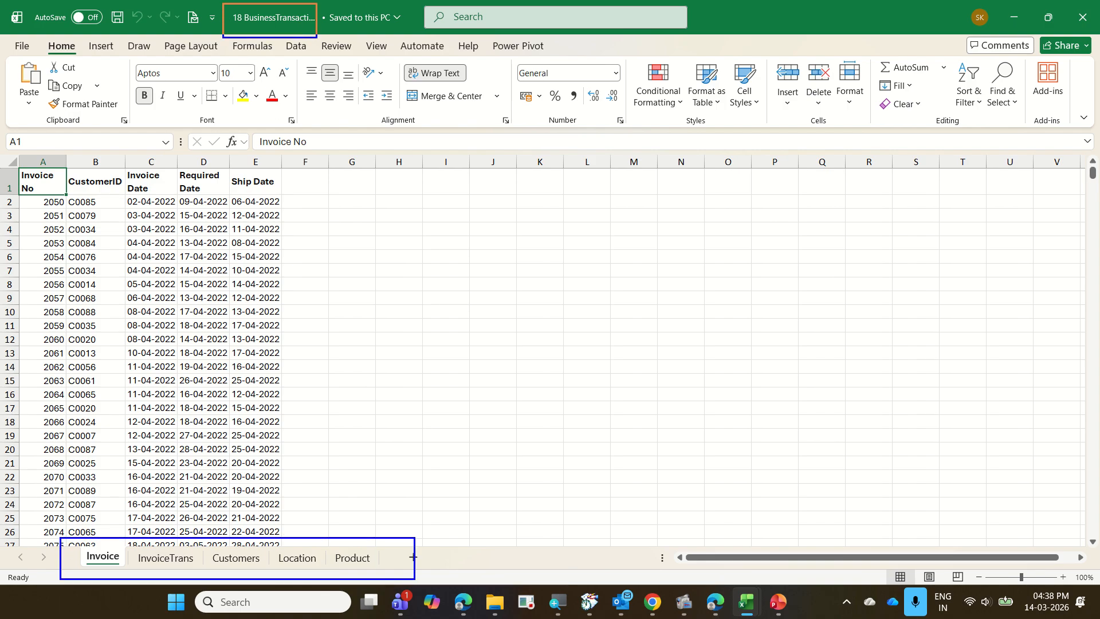
pyautogui.write('t')
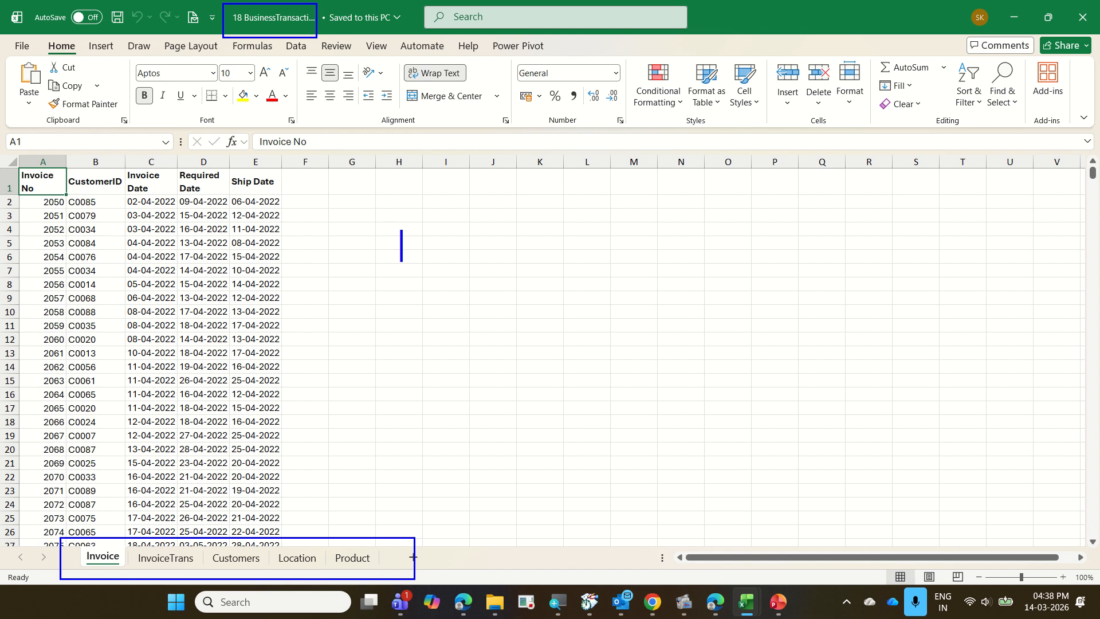
pyautogui.write('Get')
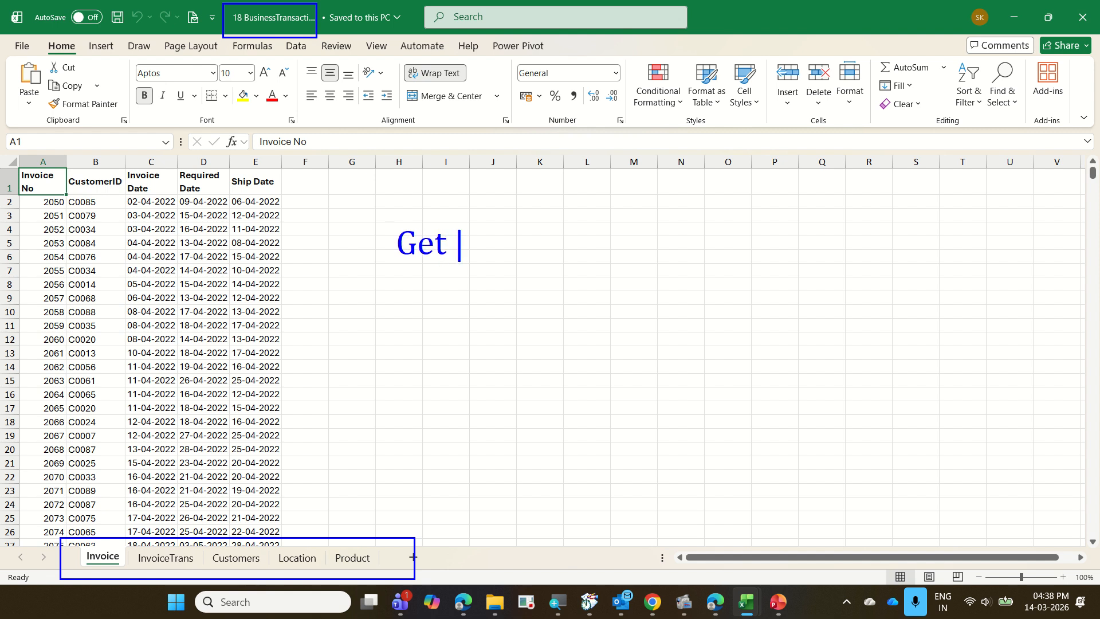
pyautogui.press('BackSpace')
pyautogui.write(',Transform,L')
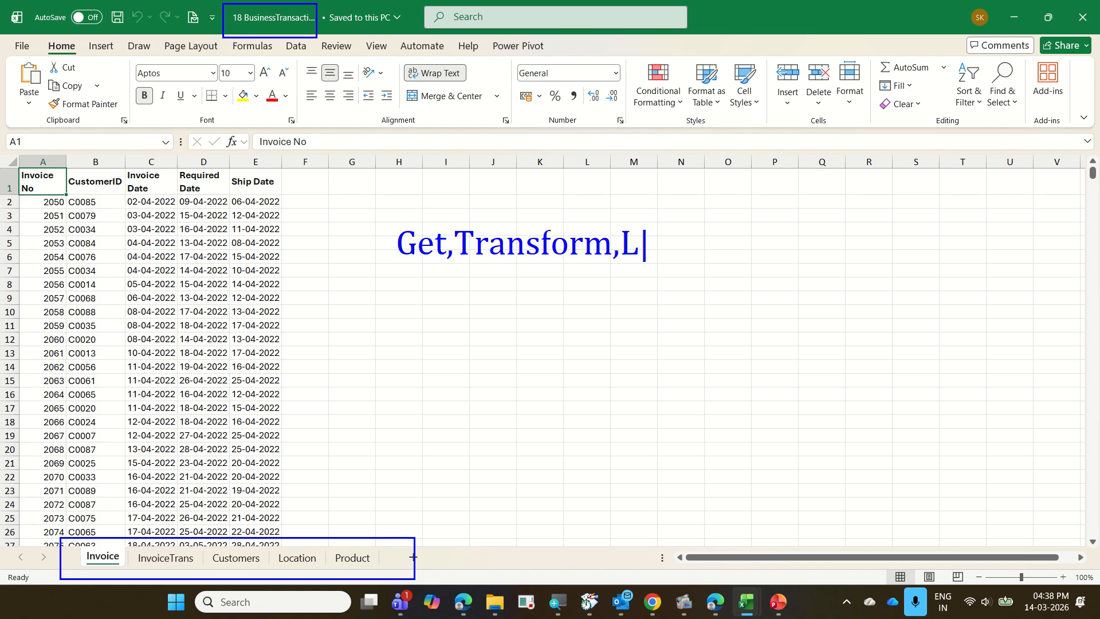
pyautogui.write('oad')
pyautogui.press('Return')
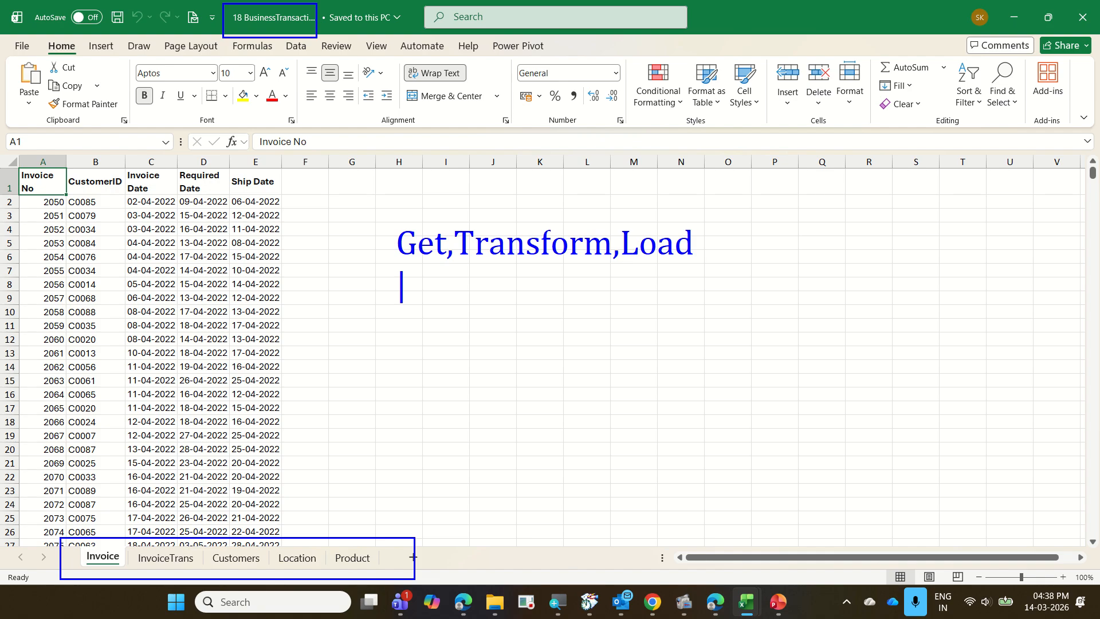
pyautogui.write('Create')
pyautogui.write('Rela')
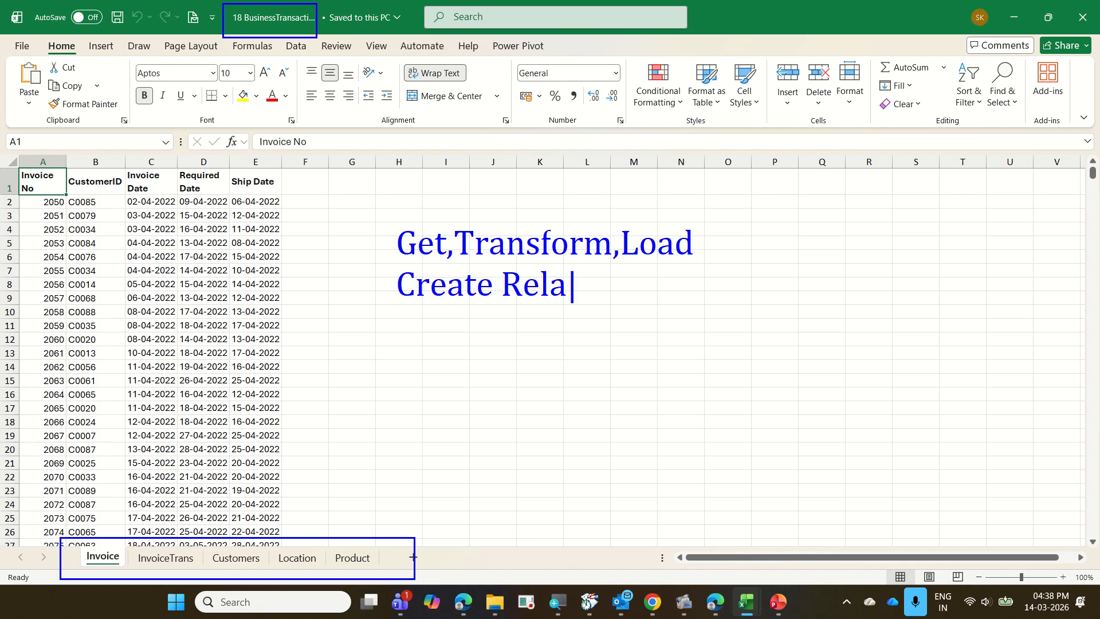
pyautogui.write('tionsh')
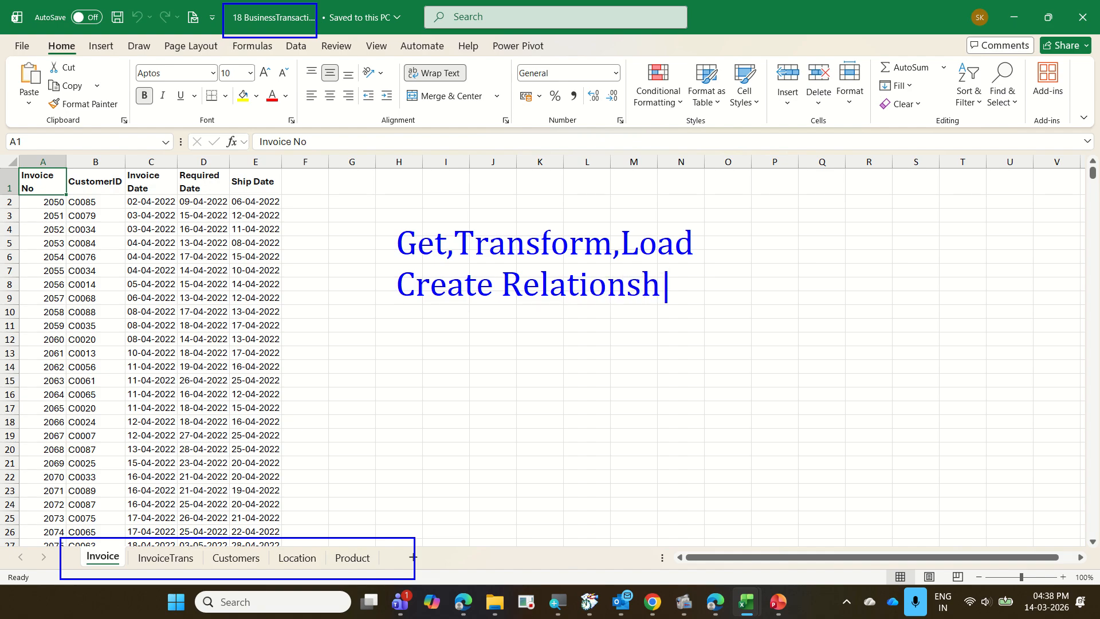
pyautogui.write('ip')
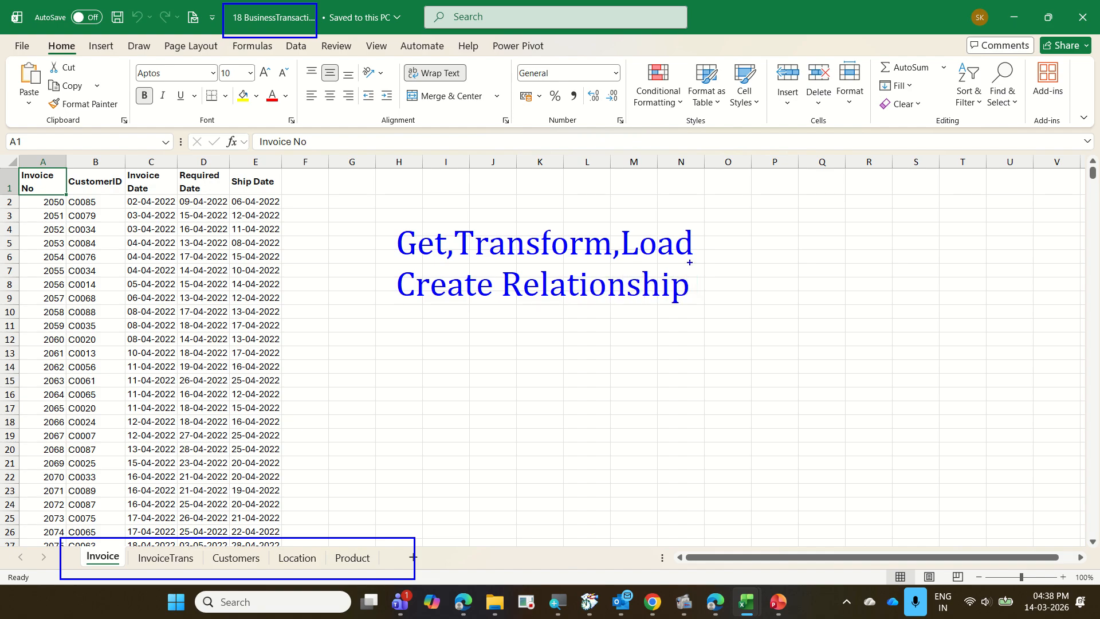
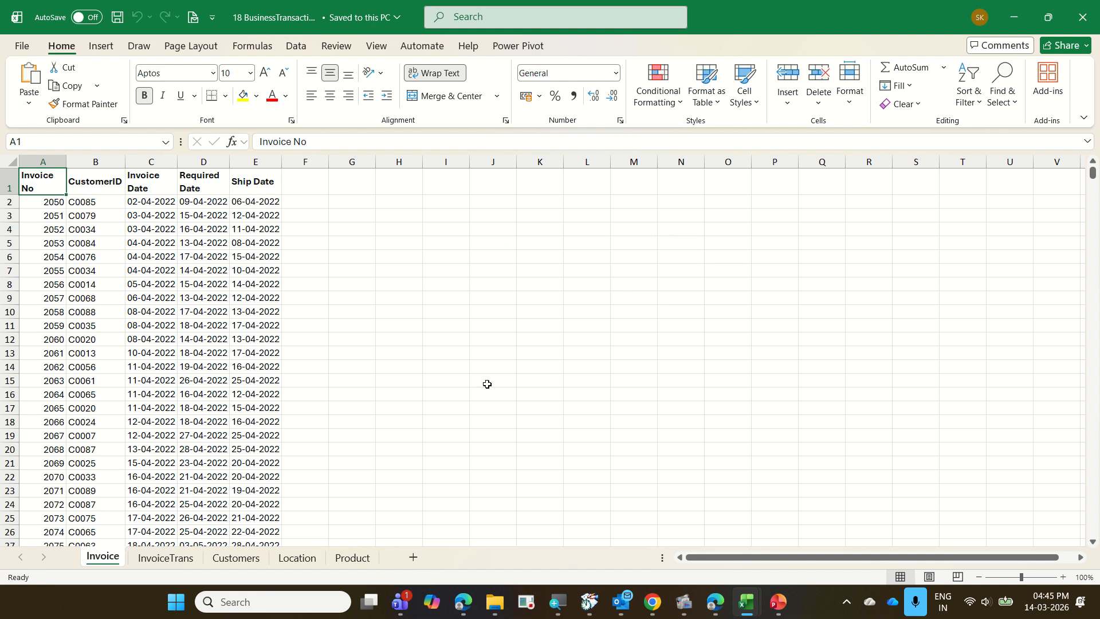
# Create a new blank workbook and import data from the 18 BusinessTransactions Excel workbook.
pyautogui.hotkey('ctrl', 'n')
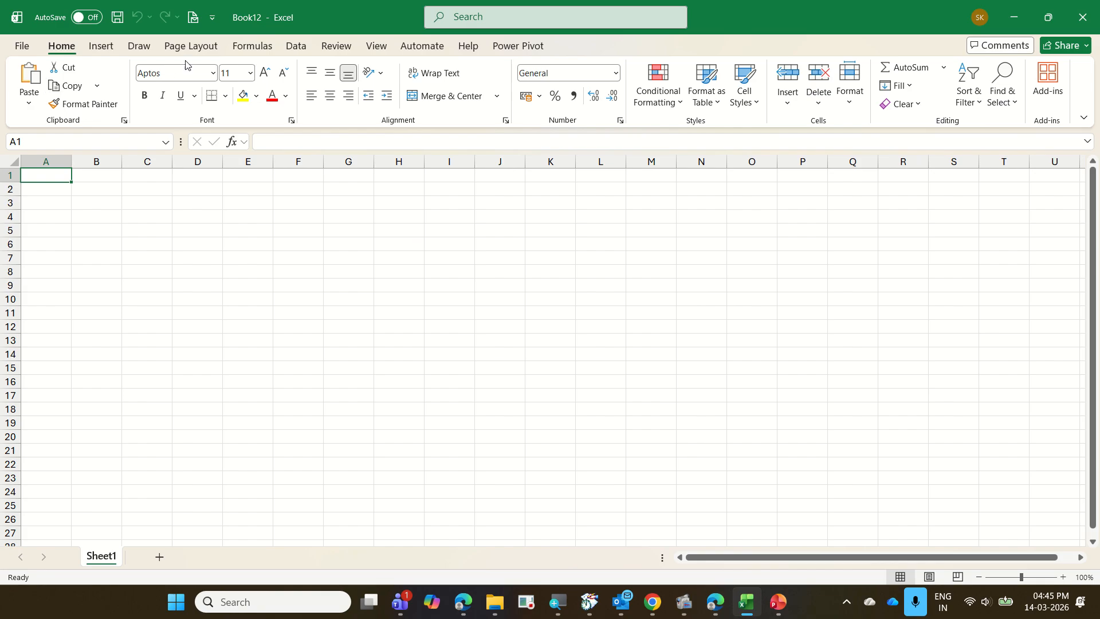
pyautogui.click(298, 49)
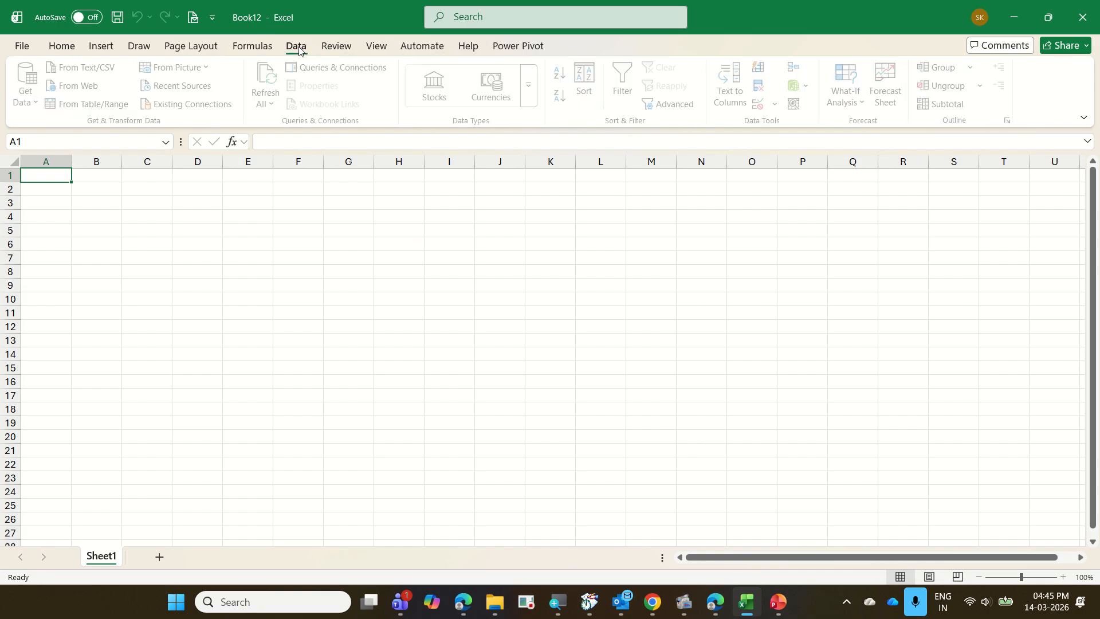
pyautogui.click(38, 100)
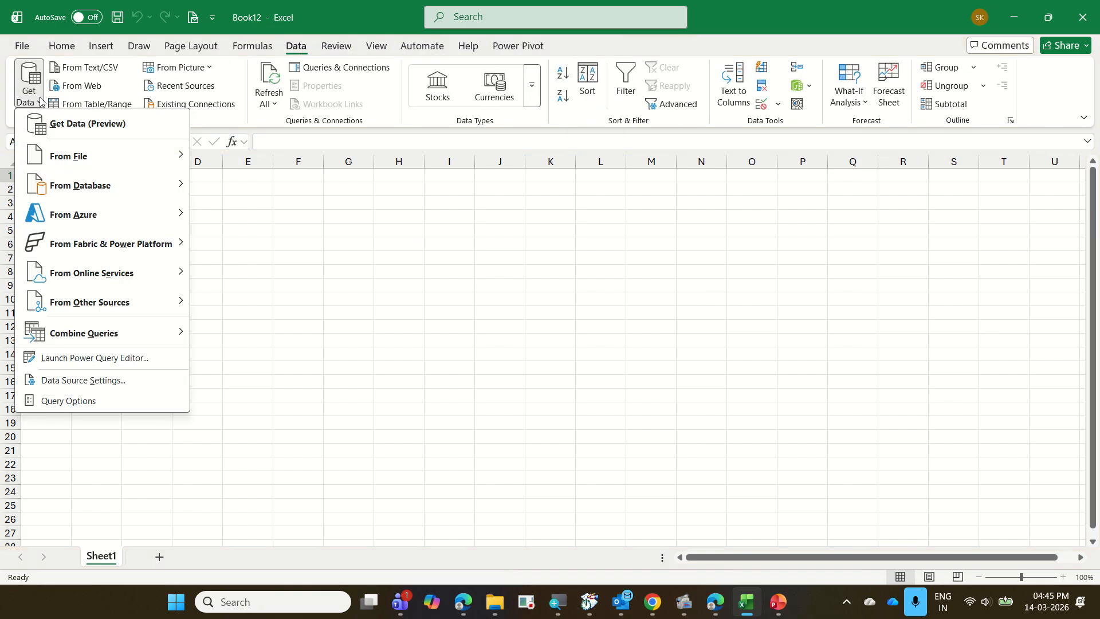
pyautogui.moveTo(73, 155)
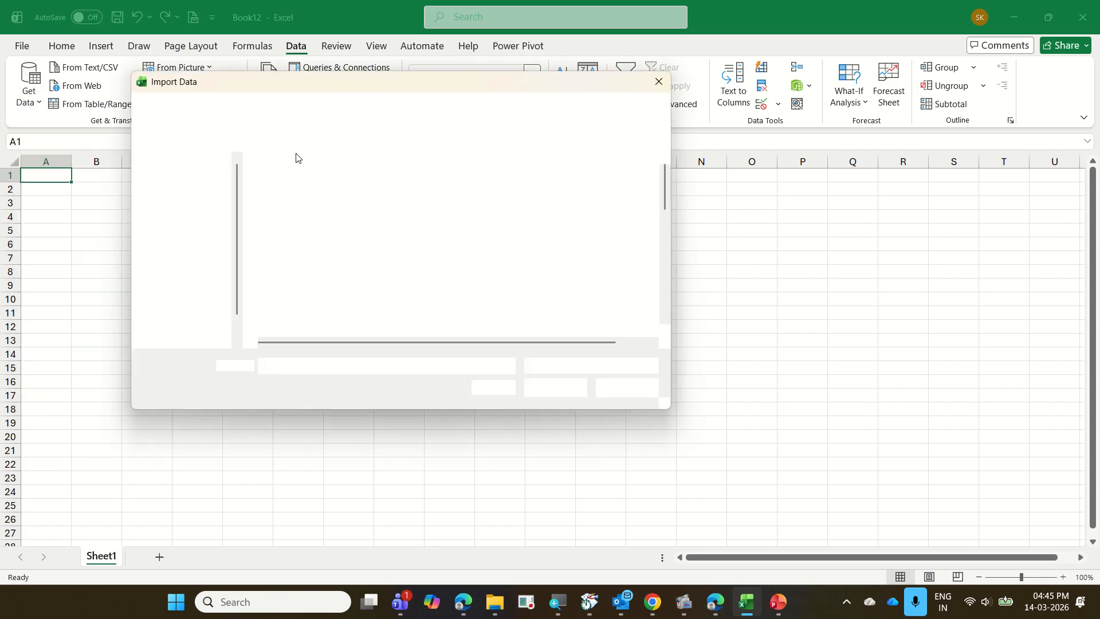
pyautogui.scroll(-10, 328, 217)
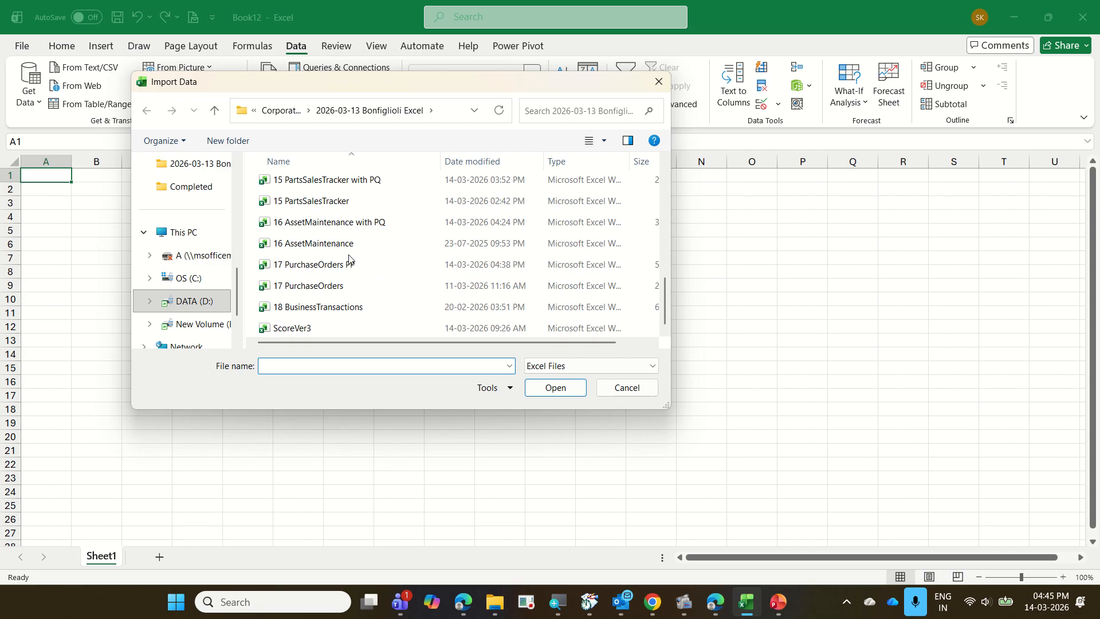
pyautogui.click(358, 308)
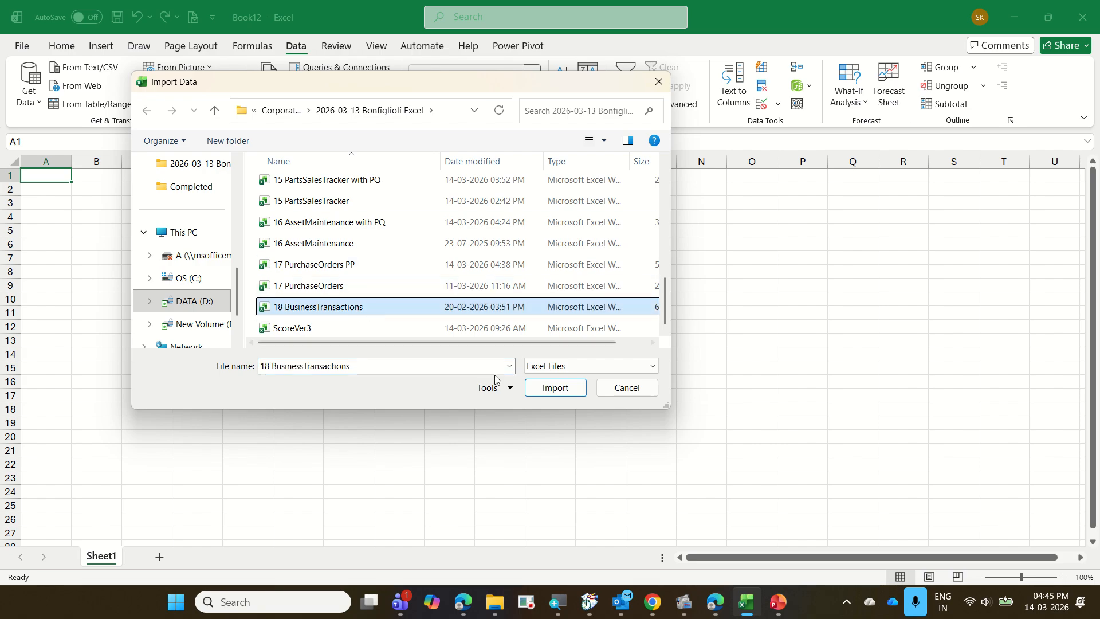
pyautogui.click(538, 395)
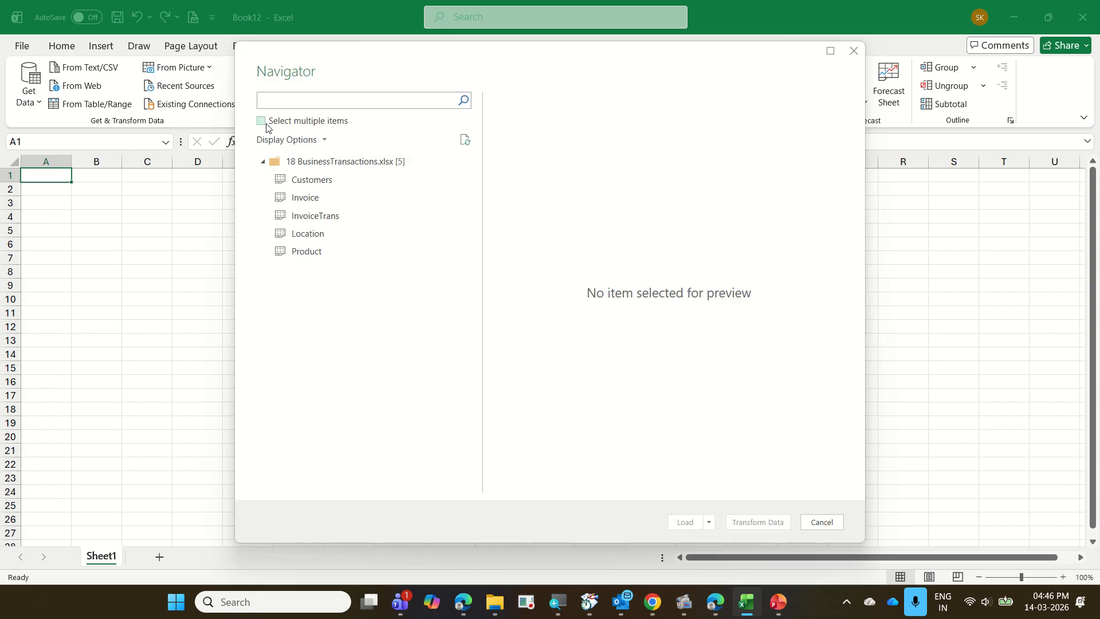
# Select the Customers, Invoice, InvoiceTrans, Location and Product sheets together and open them in Power Query Editor.
pyautogui.click(262, 121)
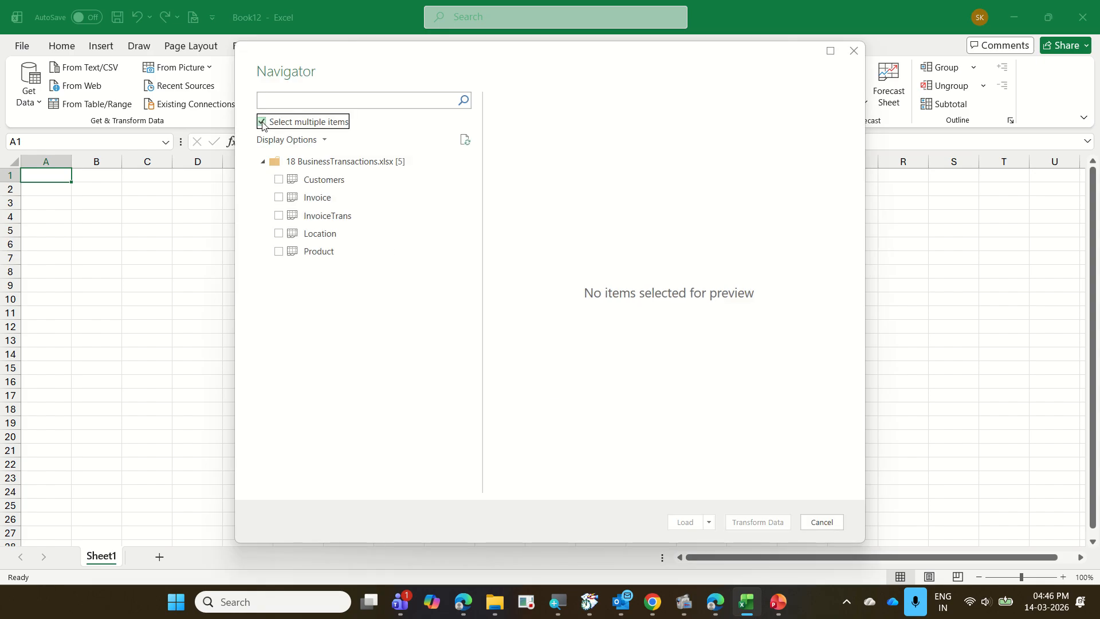
pyautogui.click(347, 181)
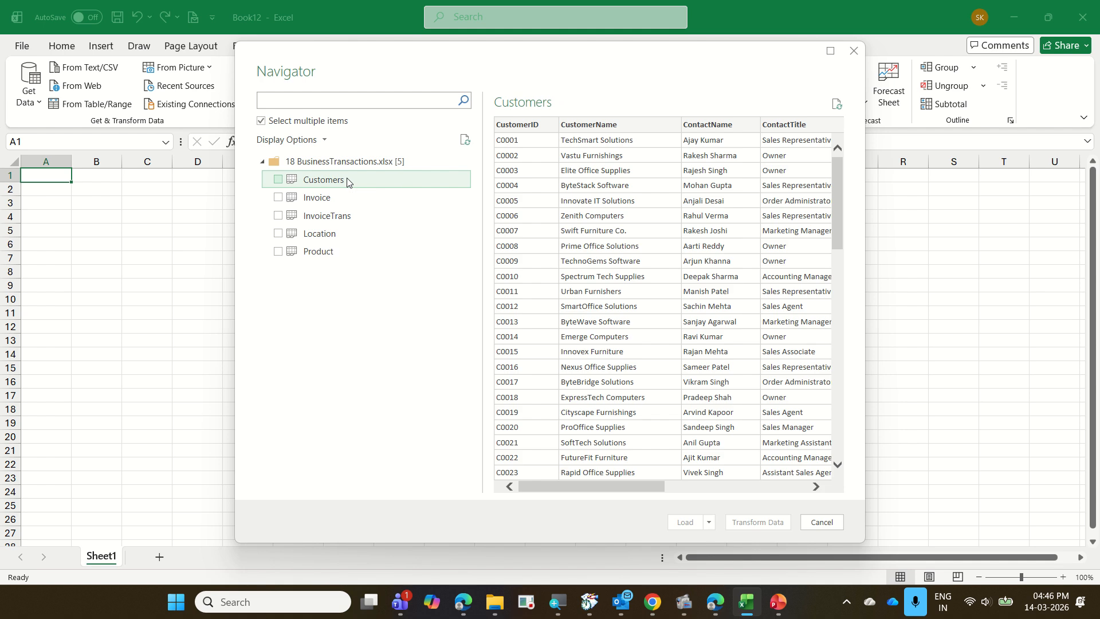
pyautogui.keyDown('shift'); pyautogui.click(358, 254); pyautogui.keyUp('shift')
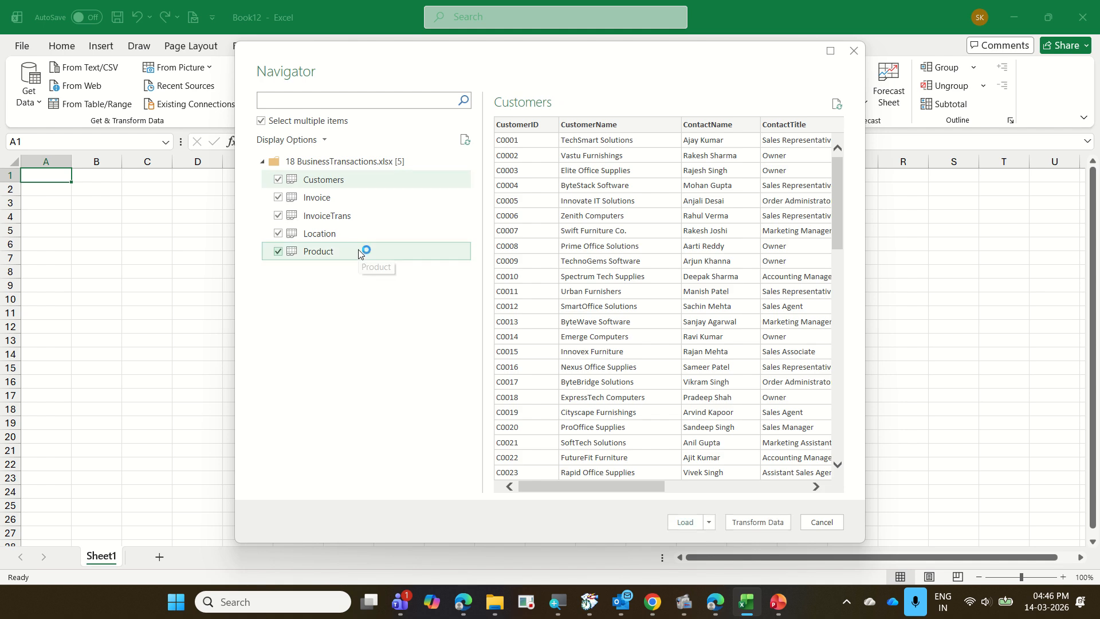
pyautogui.click(748, 521)
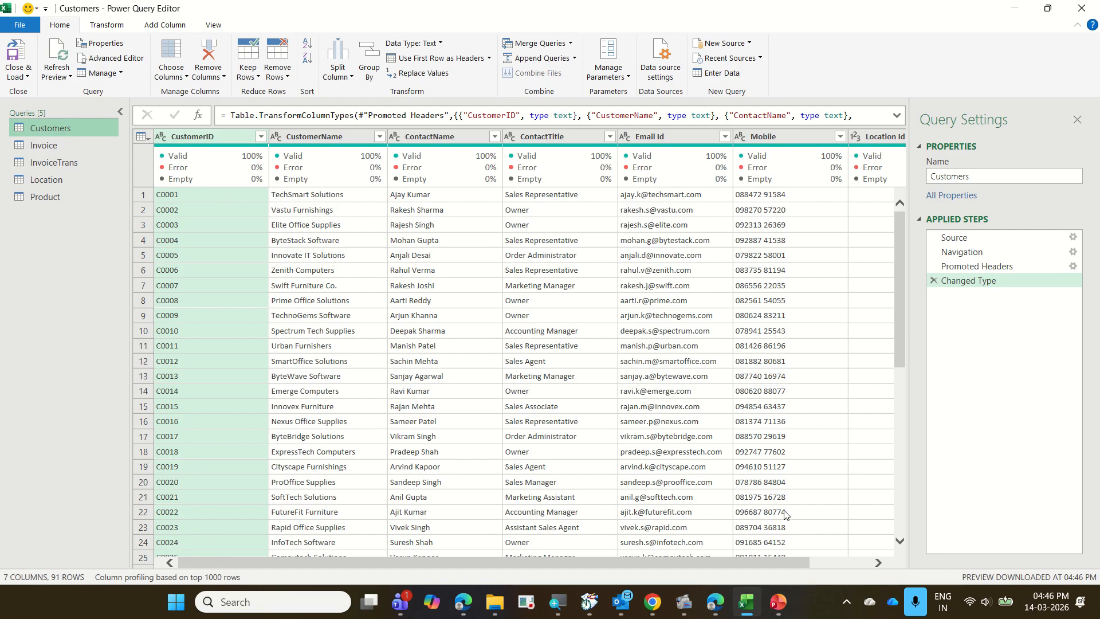
# Exclude the Email Id and Mobile columns from the Customers query.
pyautogui.moveTo(782, 562); pyautogui.dragTo(853, 570)
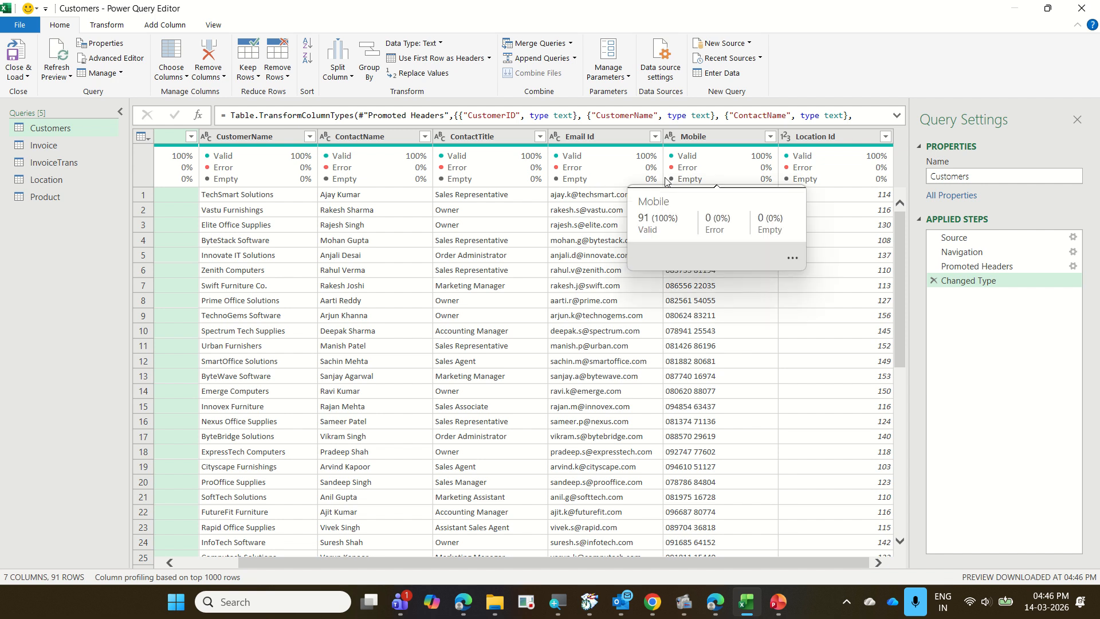
pyautogui.click(168, 51)
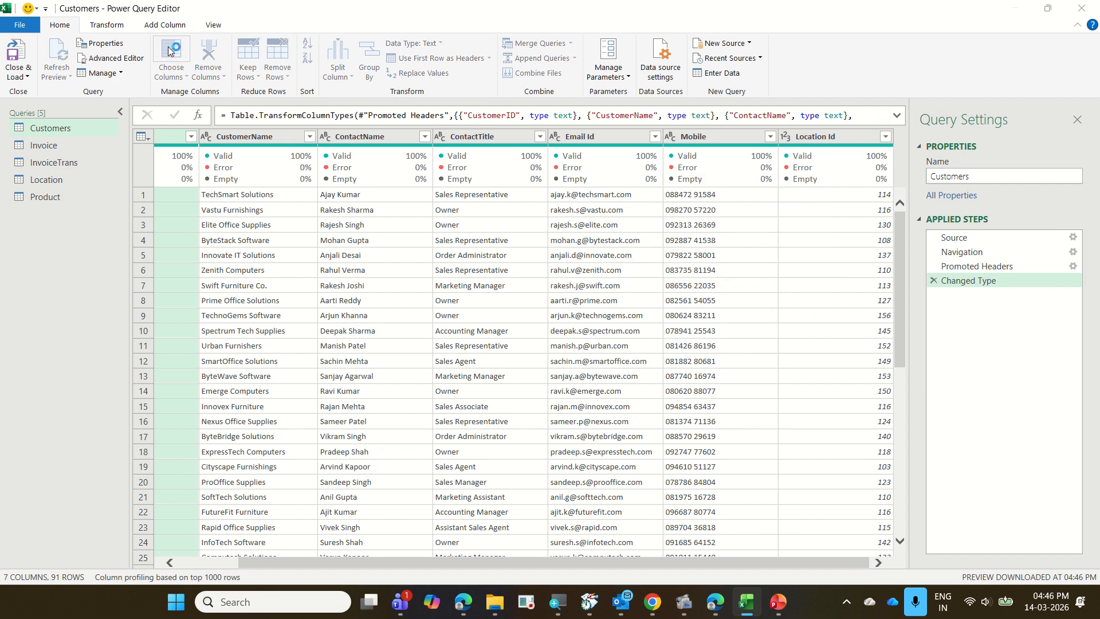
pyautogui.click(481, 236)
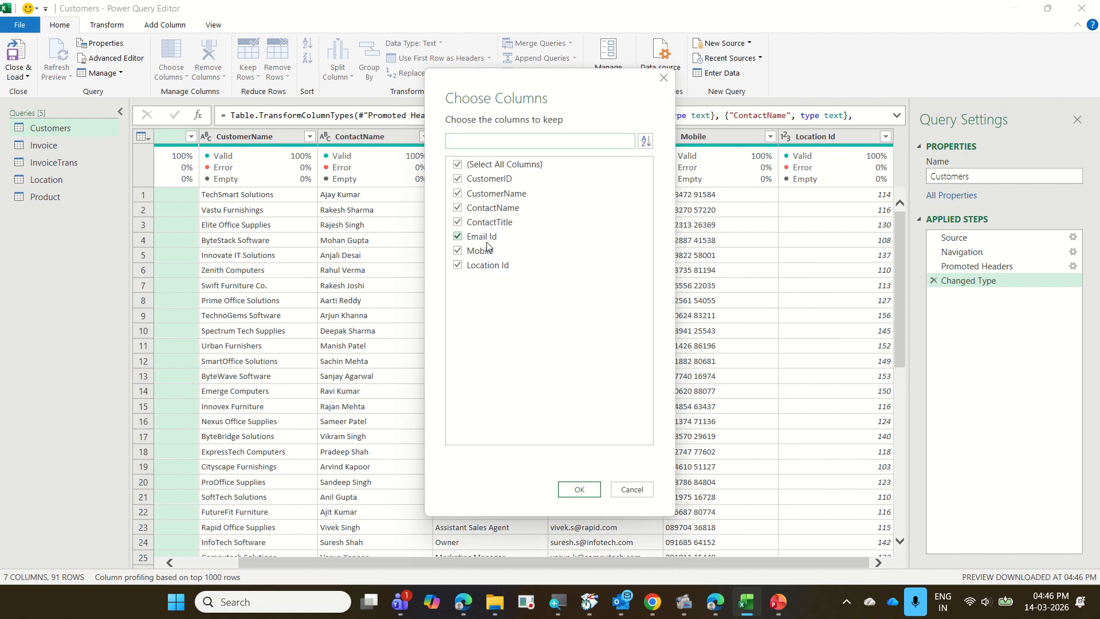
pyautogui.click(483, 252)
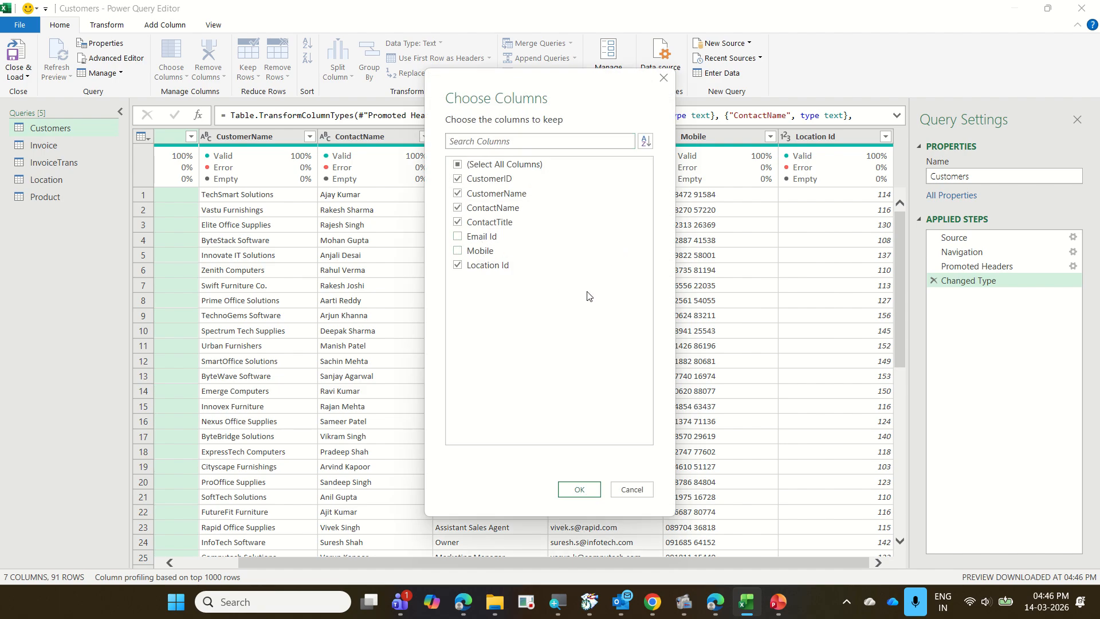
pyautogui.click(576, 490)
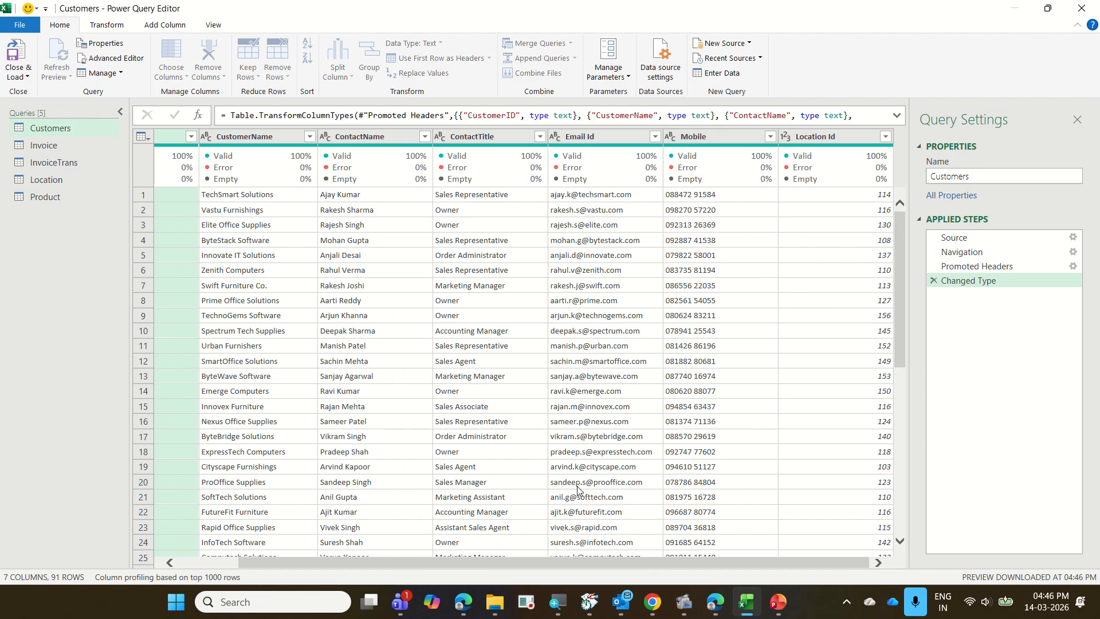
# Check the Invoice query, and exclude Column7 through Column10 and the unnamed last column from the InvoiceTrans query.
pyautogui.click(105, 147)
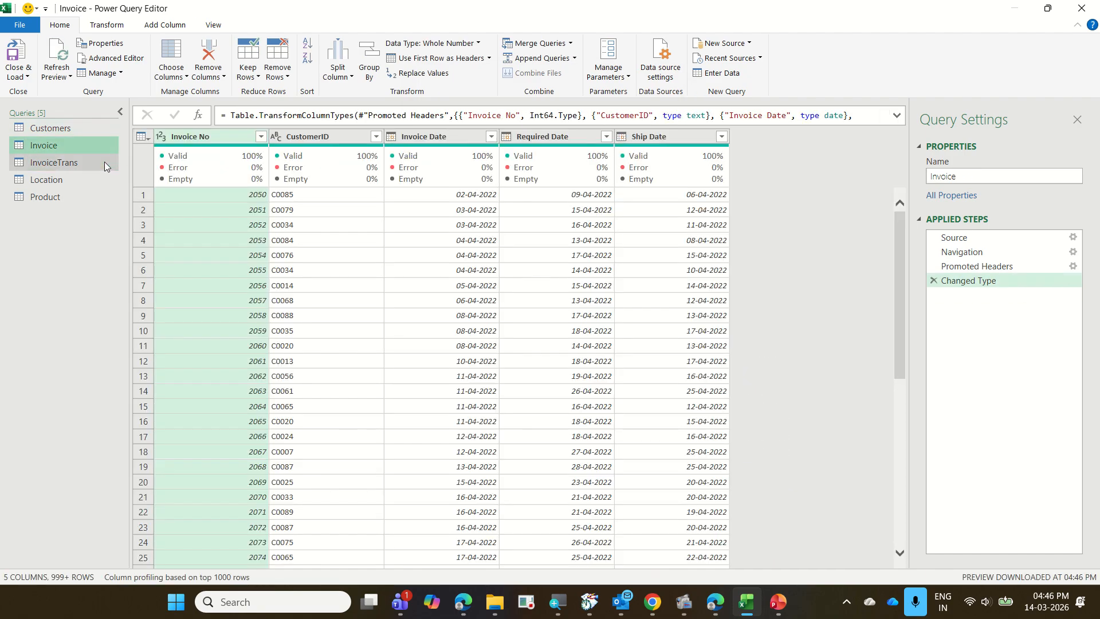
pyautogui.click(104, 164)
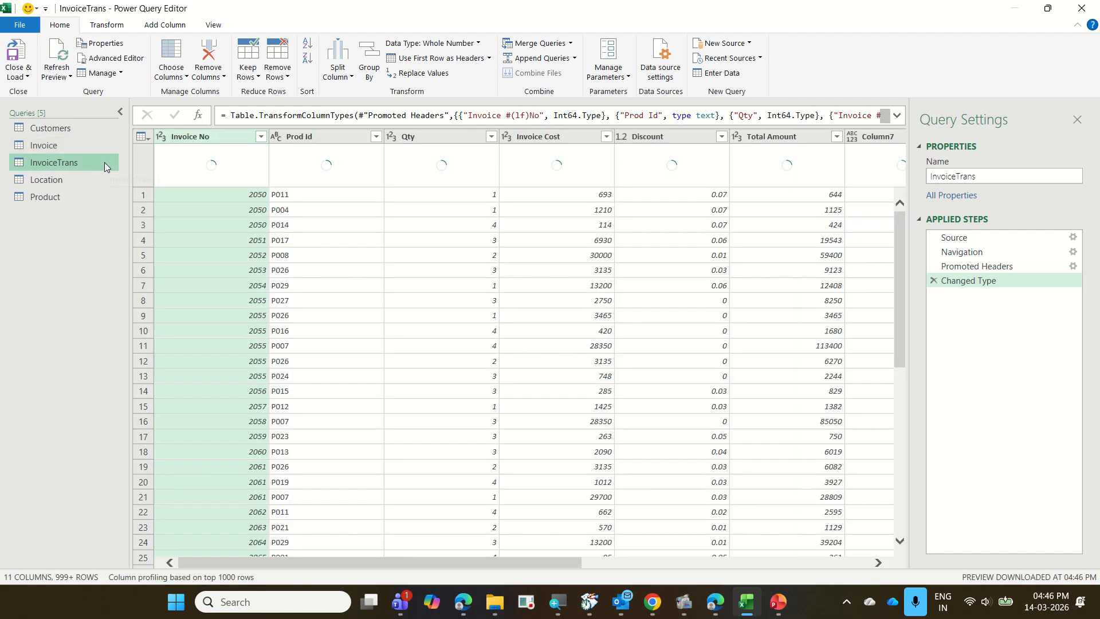
pyautogui.hscroll(5, 446, 559)
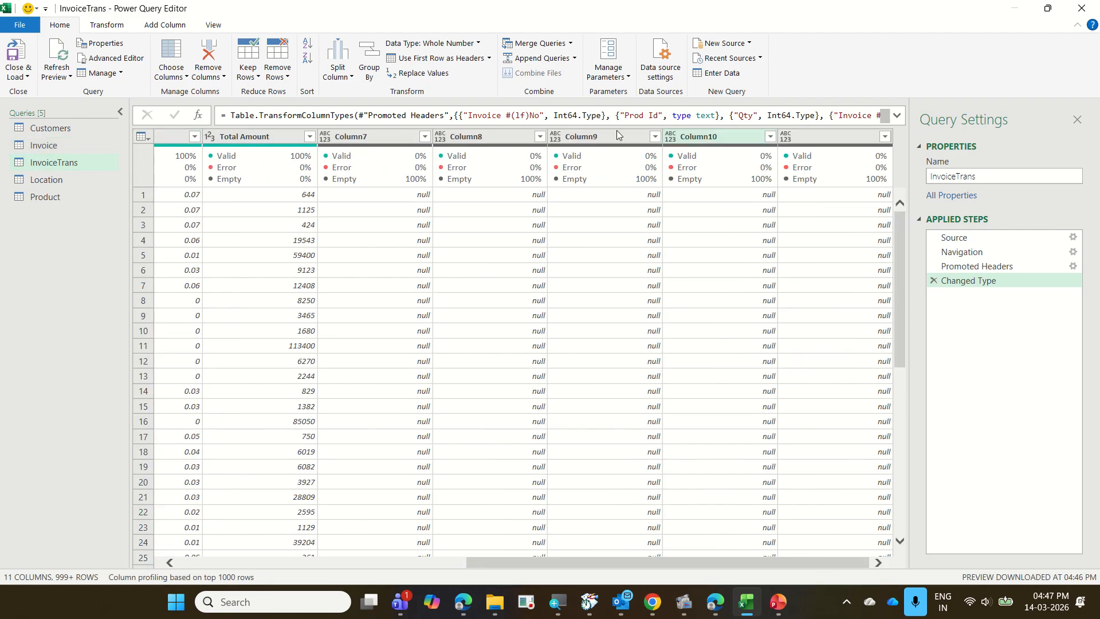
pyautogui.click(165, 55)
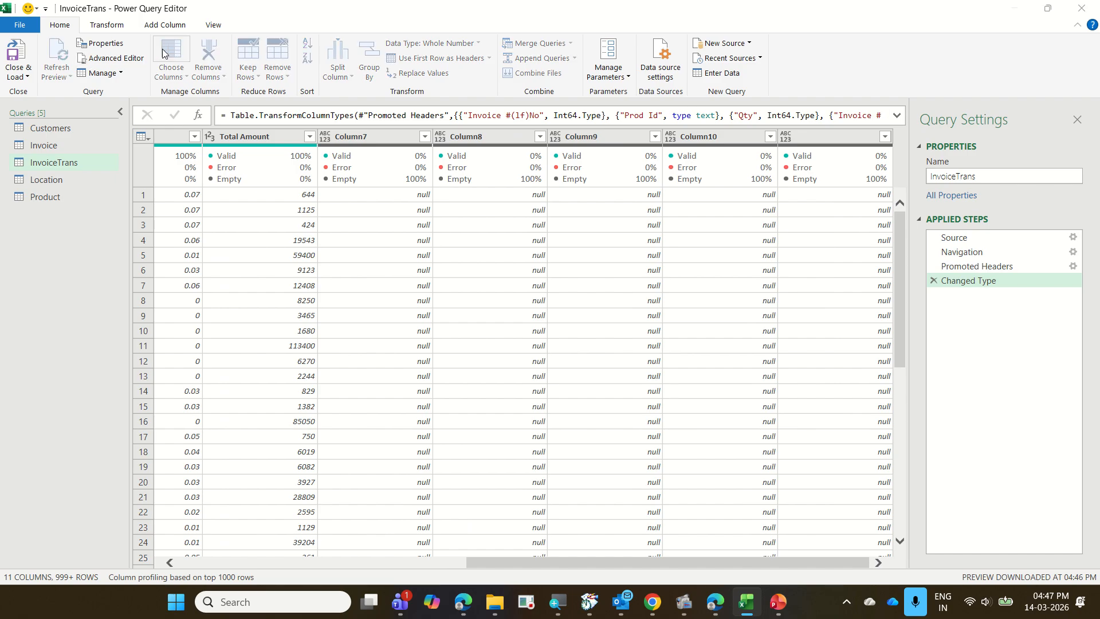
pyautogui.click(498, 268)
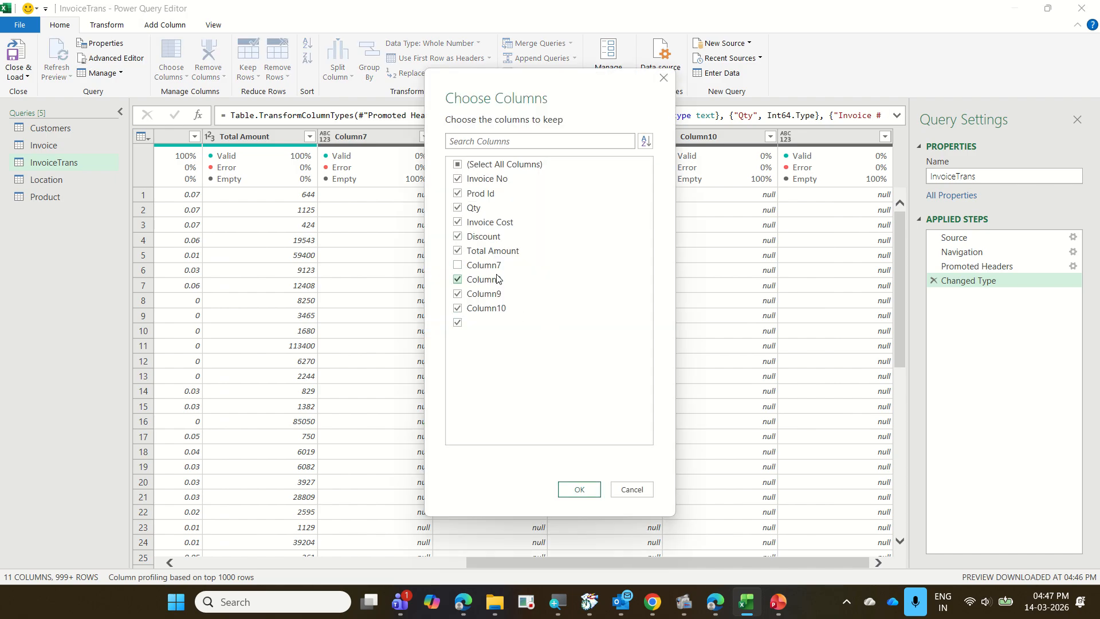
pyautogui.click(497, 281)
pyautogui.click(495, 295)
pyautogui.click(493, 307)
pyautogui.click(457, 322)
pyautogui.click(579, 490)
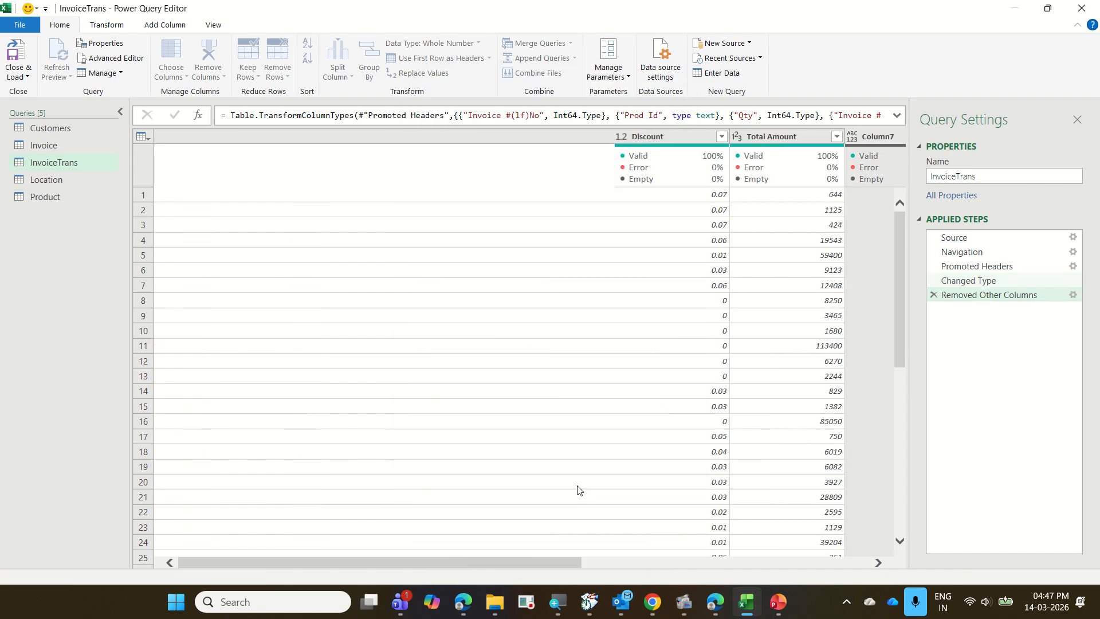
# Check the Location and Product queries, and load all queries as connections only, adding the data to the Data Model.
pyautogui.click(106, 181)
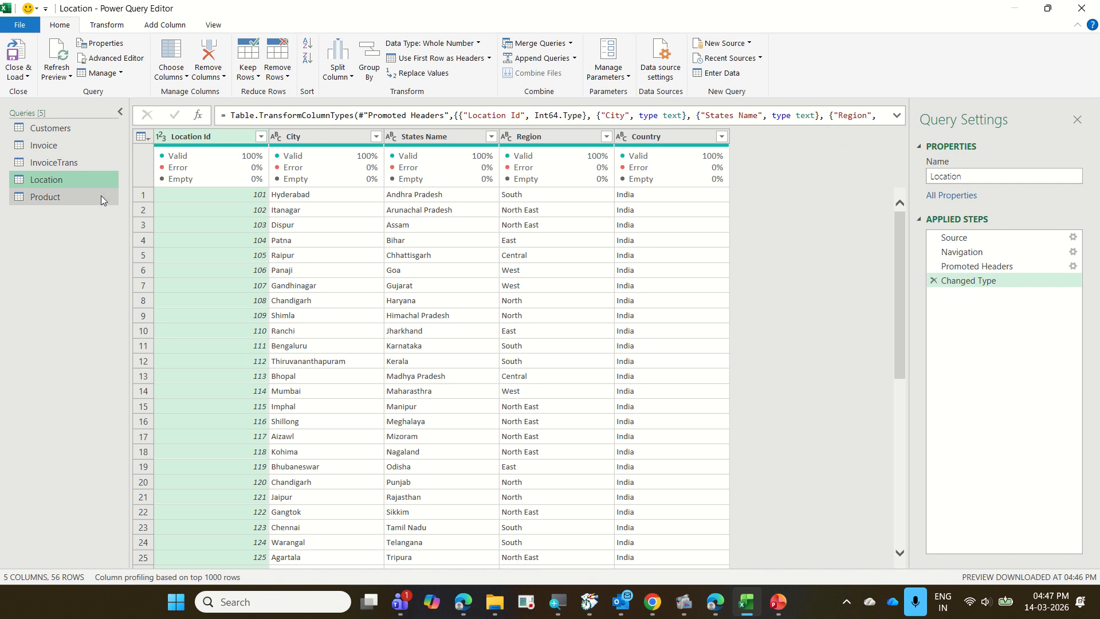
pyautogui.click(101, 195)
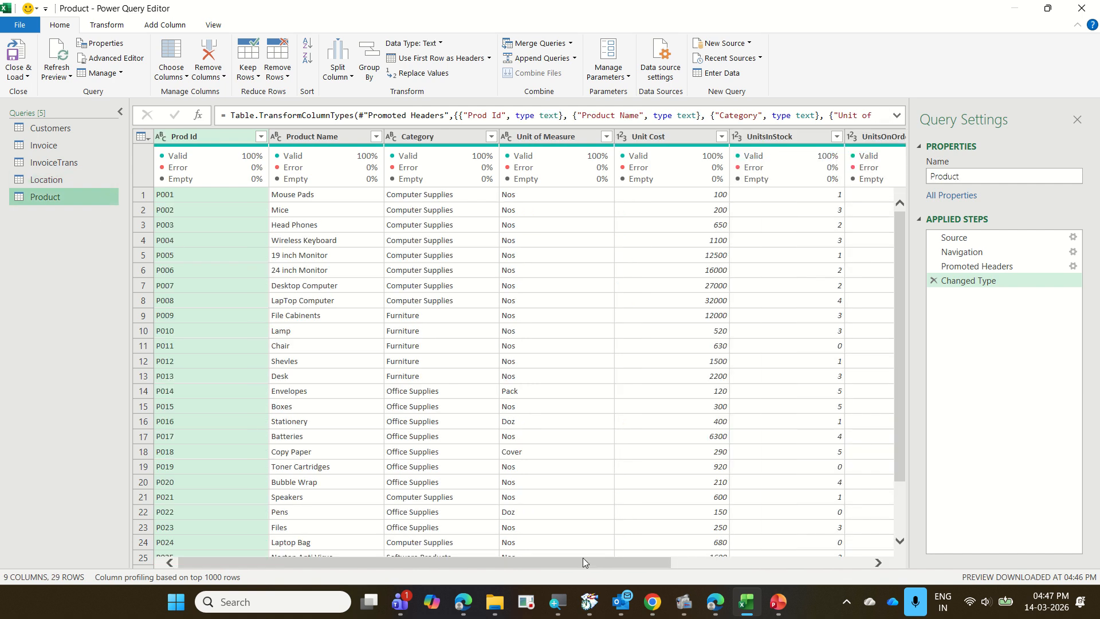
pyautogui.moveTo(582, 558); pyautogui.dragTo(953, 565)
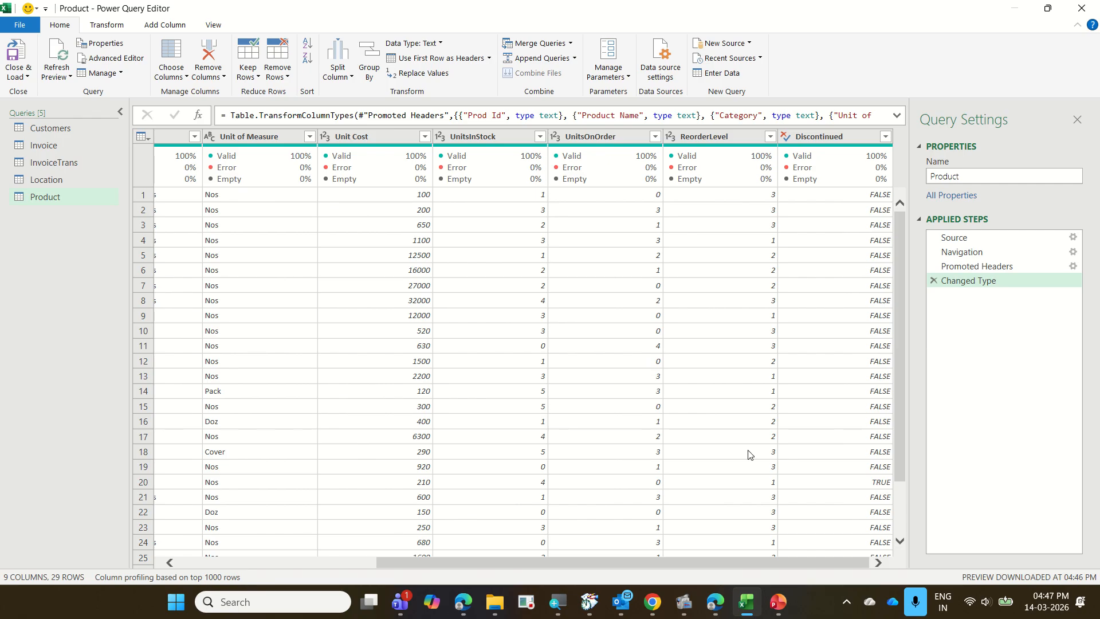
pyautogui.click(30, 83)
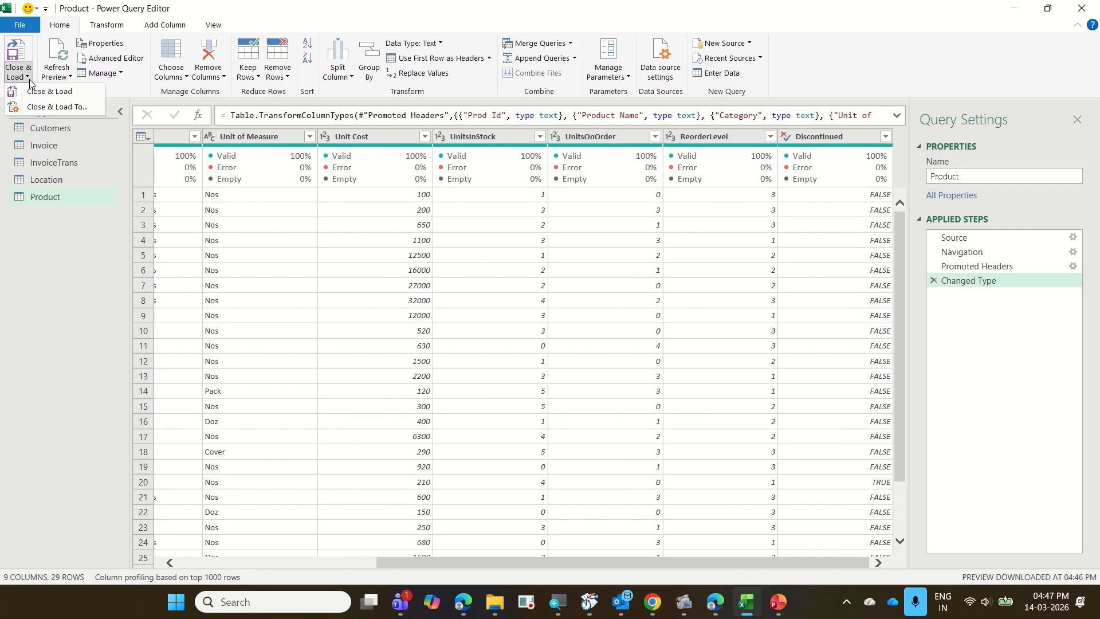
pyautogui.click(54, 108)
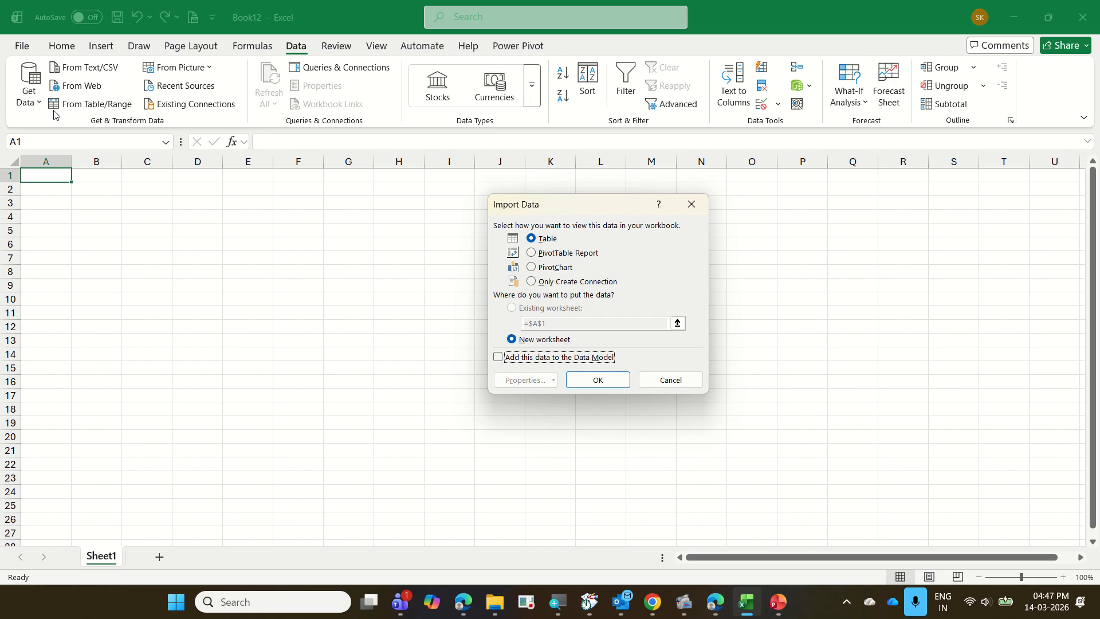
pyautogui.click(599, 283)
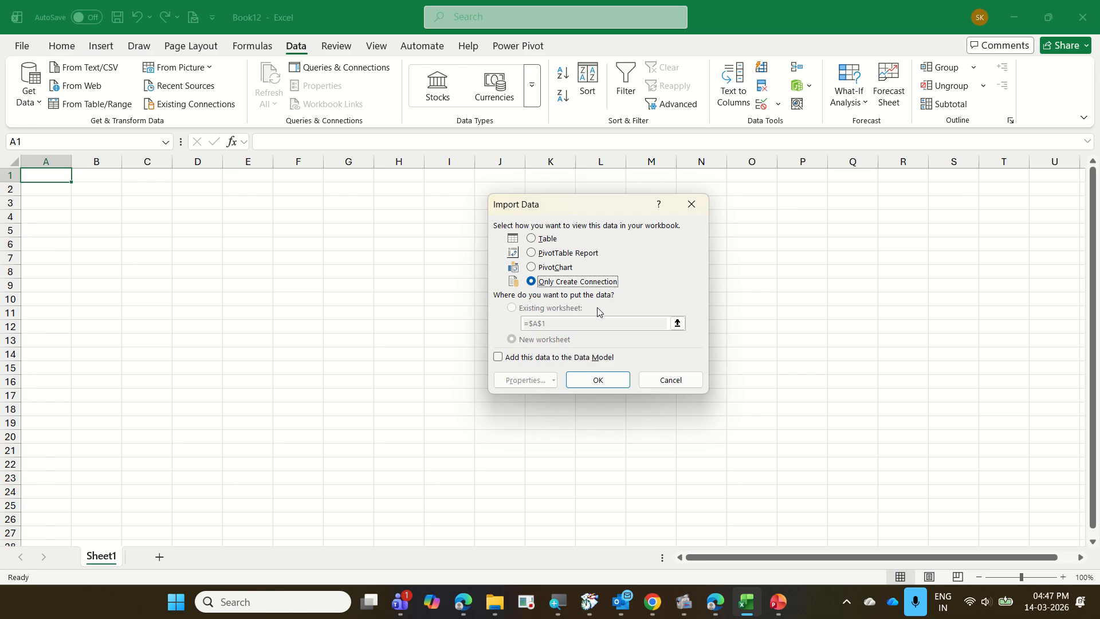
pyautogui.click(593, 359)
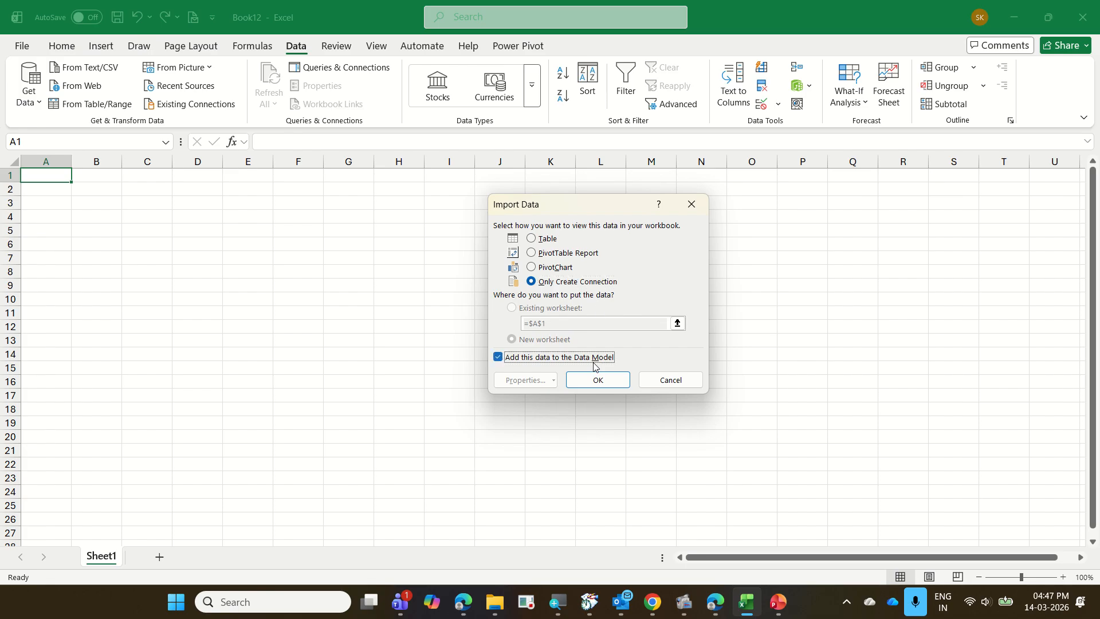
pyautogui.click(599, 382)
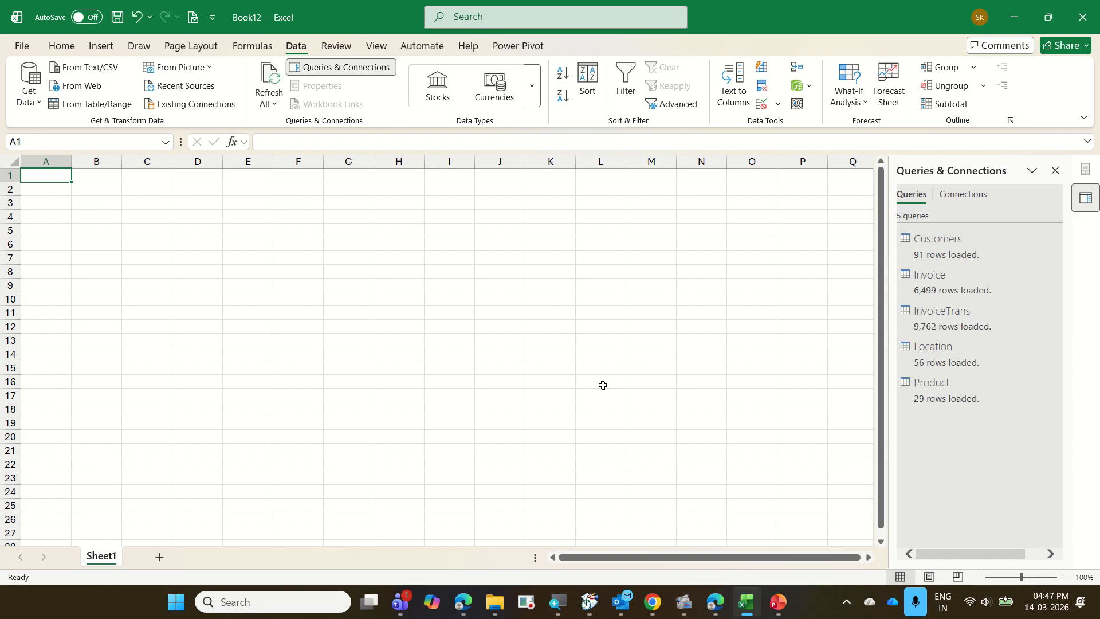
# Open the Power Pivot data model and show its tables in Diagram View.
pyautogui.click(547, 48)
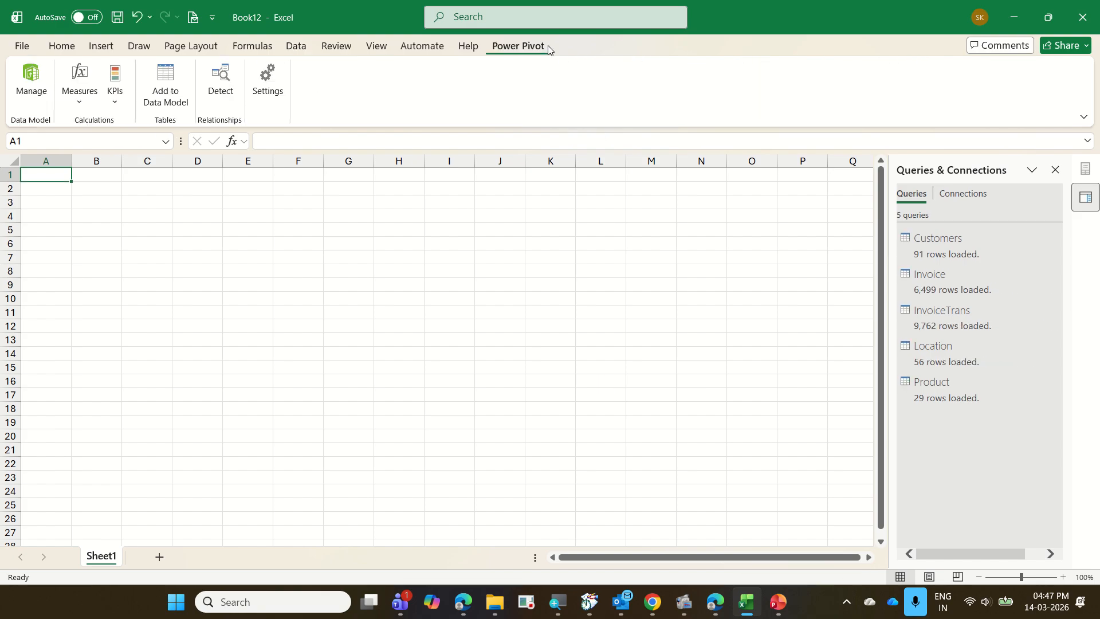
pyautogui.click(25, 89)
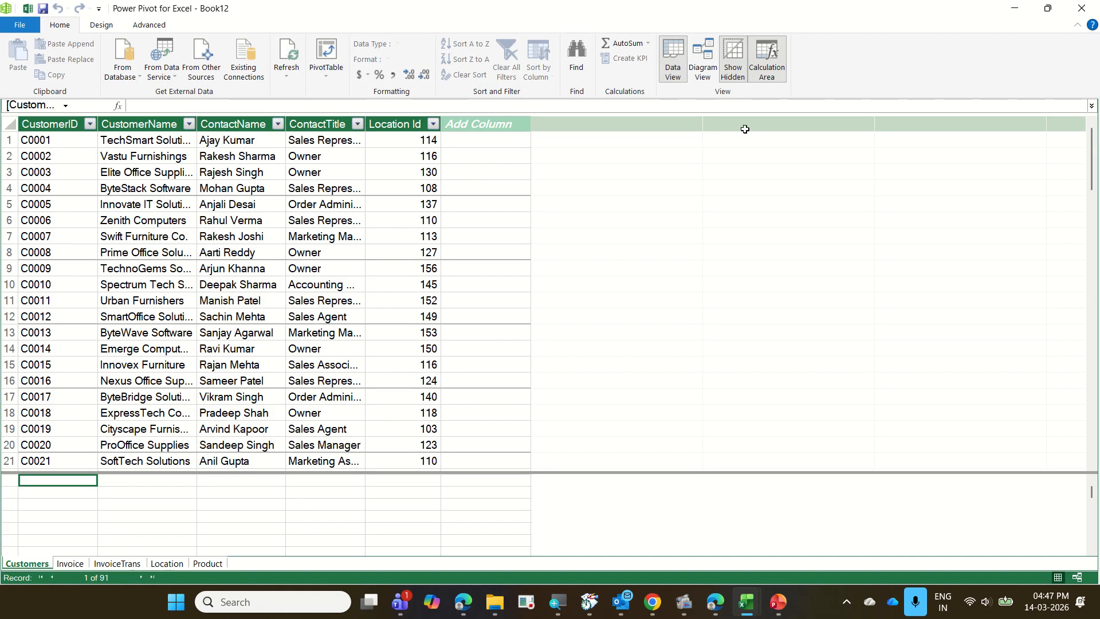
pyautogui.click(702, 82)
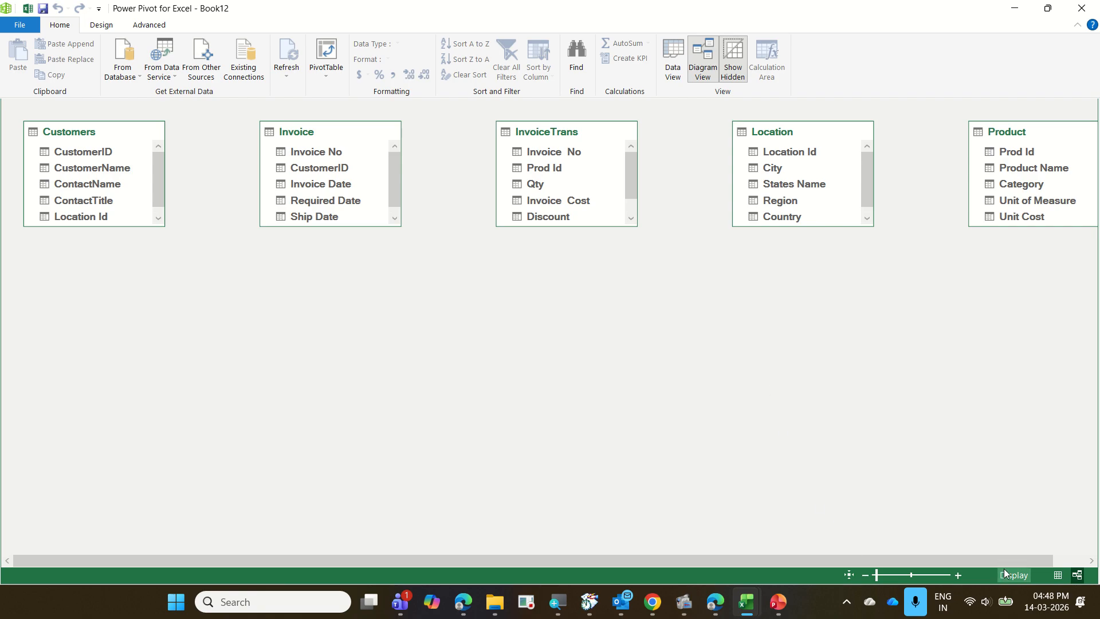
# Move the Product and Location tables below the other tables in the diagram, and lengthen the Location box to show all its fields.
pyautogui.moveTo(1015, 563); pyautogui.dragTo(690, 554)
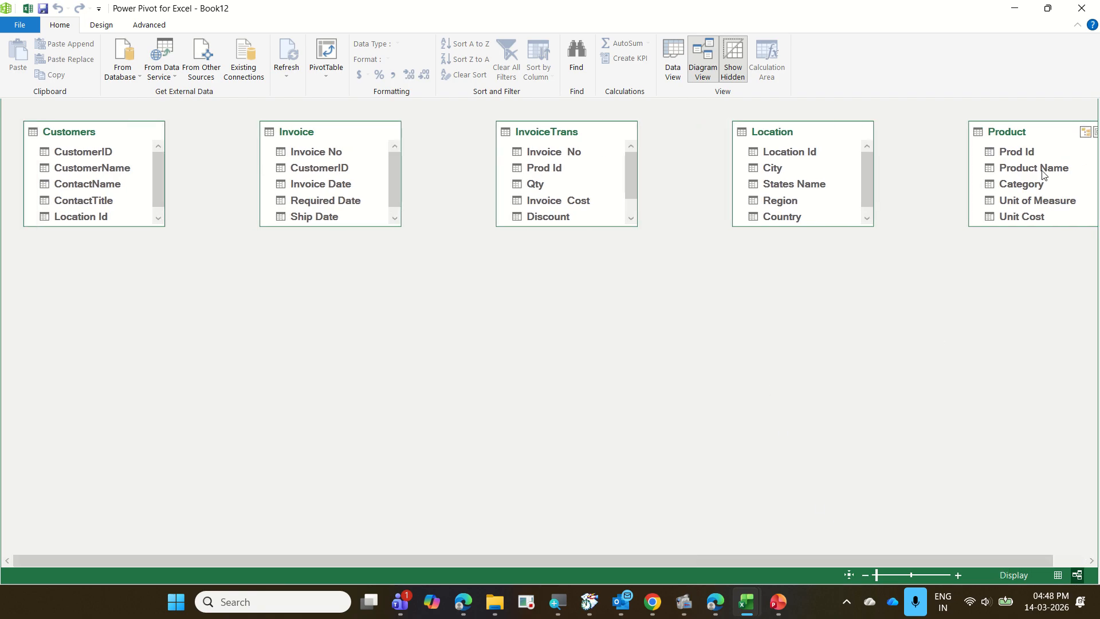
pyautogui.moveTo(1021, 135); pyautogui.dragTo(124, 364)
pyautogui.moveTo(789, 140); pyautogui.dragTo(417, 336)
pyautogui.moveTo(435, 418); pyautogui.dragTo(427, 505)
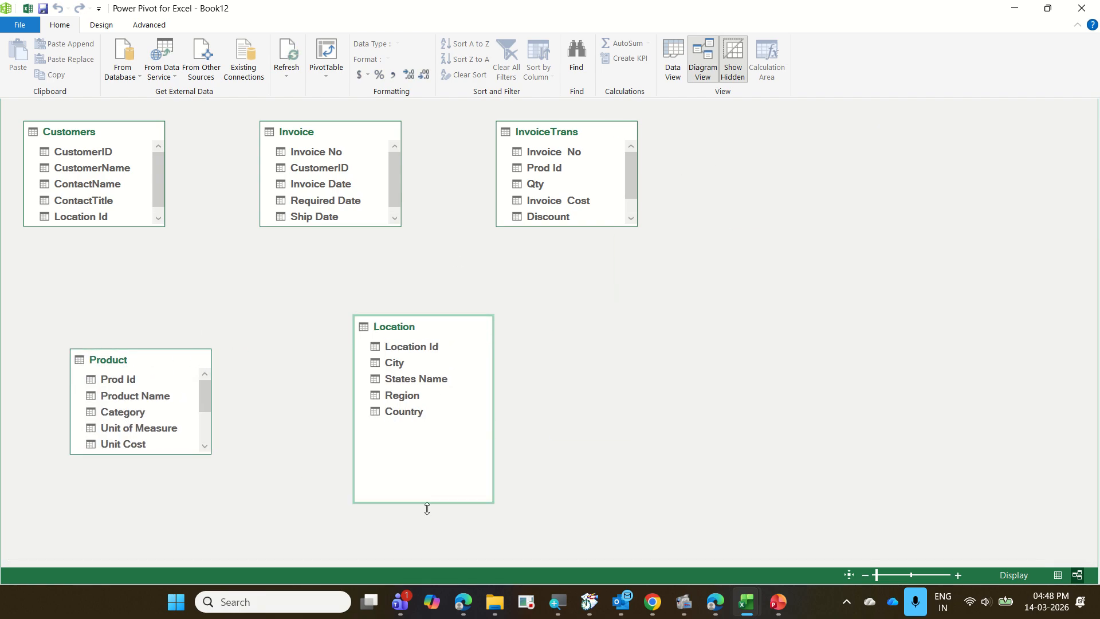
# Move the Product table up in the diagram, and lengthen the Product and Invoice boxes to show all their fields.
pyautogui.click(149, 356)
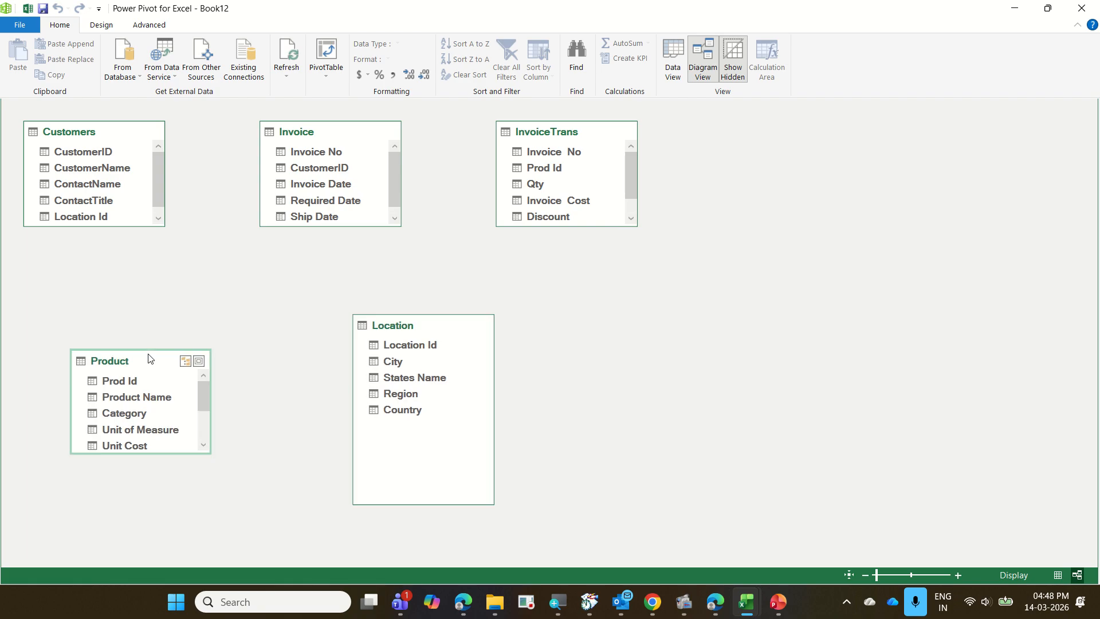
pyautogui.moveTo(150, 356); pyautogui.dragTo(151, 301)
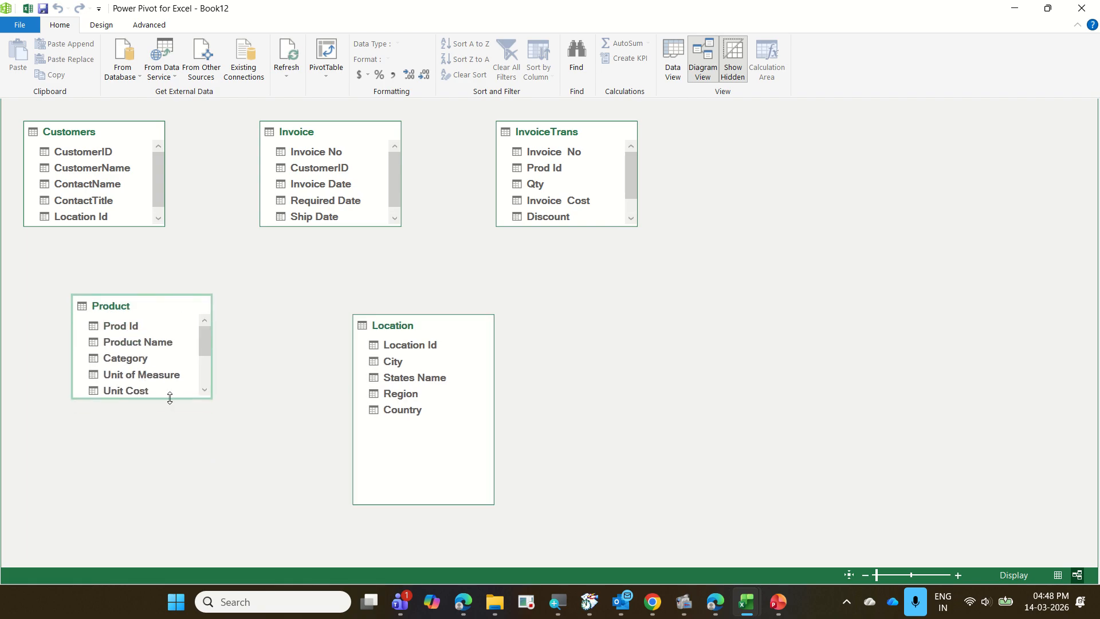
pyautogui.moveTo(170, 398); pyautogui.dragTo(166, 470)
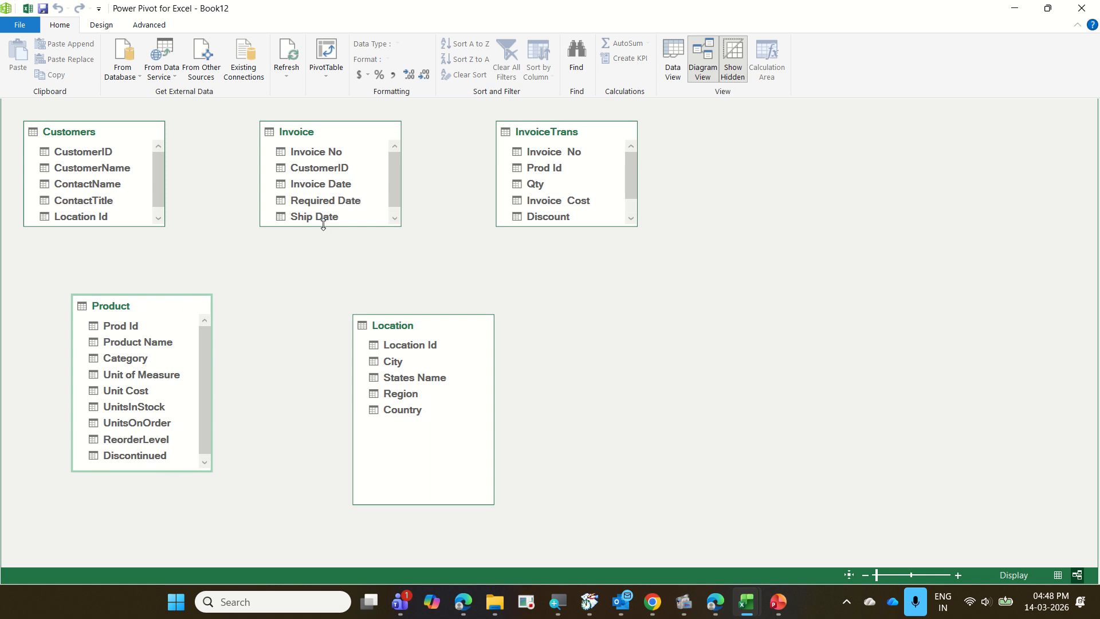
pyautogui.moveTo(323, 224); pyautogui.dragTo(318, 279)
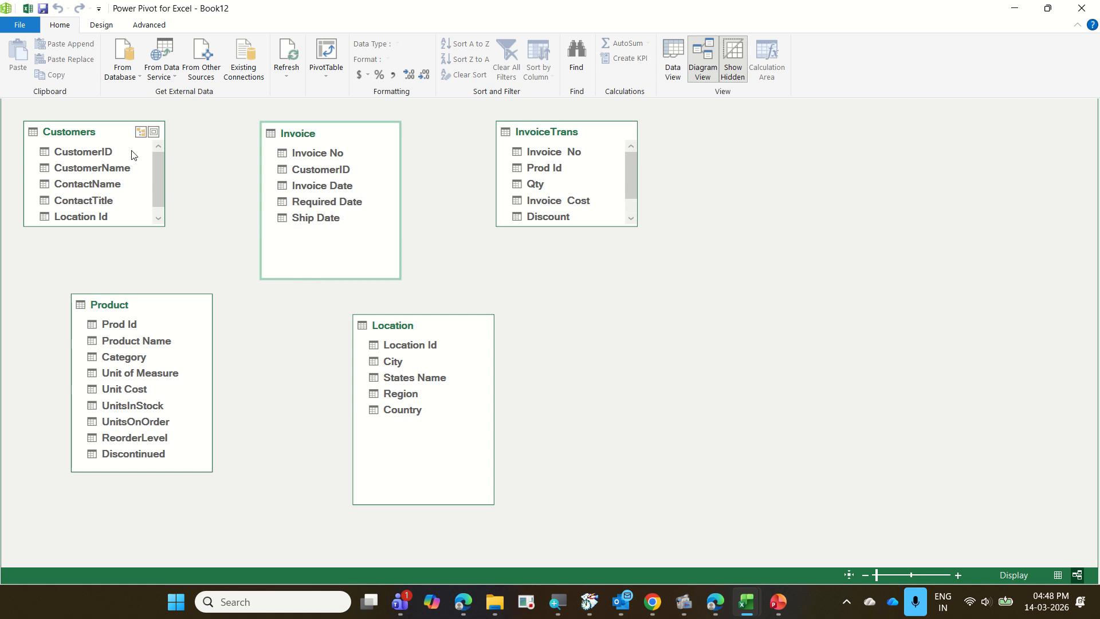
# Relate Customers to Invoice by CustomerID, Product to InvoiceTrans by Prod Id, and Invoice to InvoiceTrans by Invoice No.
pyautogui.moveTo(90, 151); pyautogui.dragTo(277, 172)
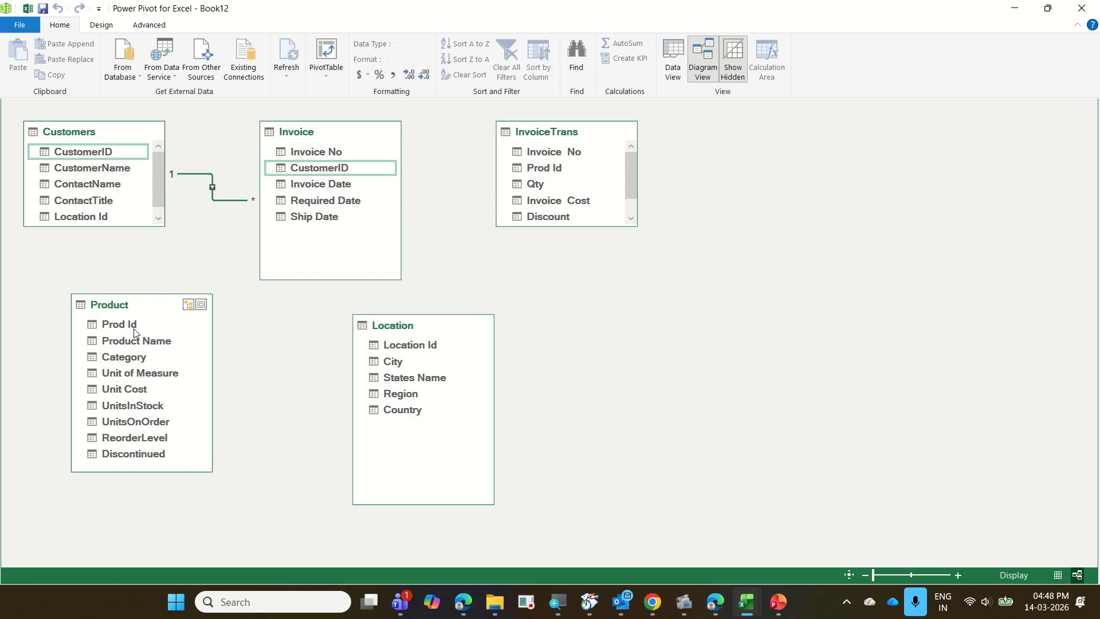
pyautogui.moveTo(134, 331); pyautogui.dragTo(532, 171)
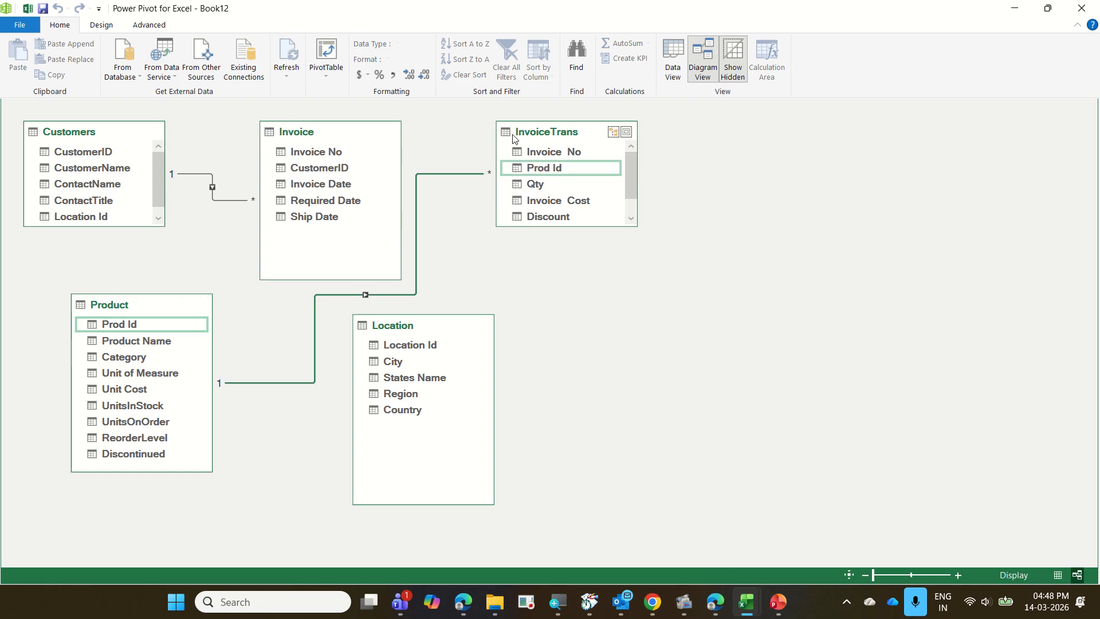
pyautogui.moveTo(336, 156); pyautogui.dragTo(517, 153)
# Move the Product table to the far side of InvoiceTrans, and relate Location to Customers by Location Id.
pyautogui.click(177, 305)
pyautogui.moveTo(177, 305); pyautogui.dragTo(858, 327)
pyautogui.moveTo(416, 335); pyautogui.dragTo(65, 215)
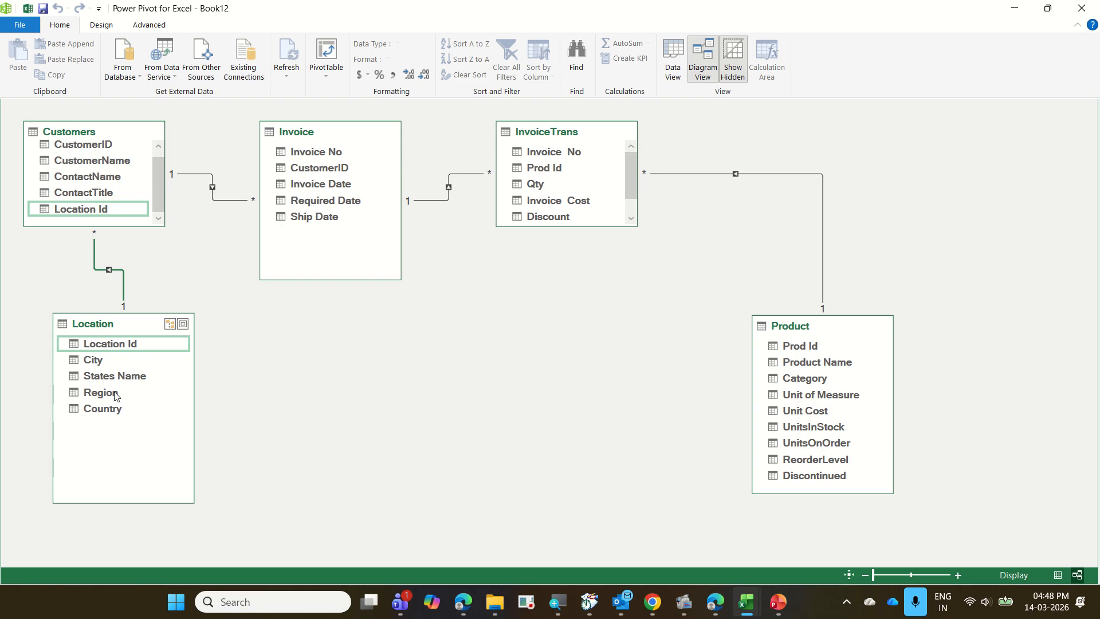
# Lengthen the InvoiceTrans box to show all its fields, and close the Power Pivot window.
pyautogui.moveTo(576, 227); pyautogui.dragTo(587, 321)
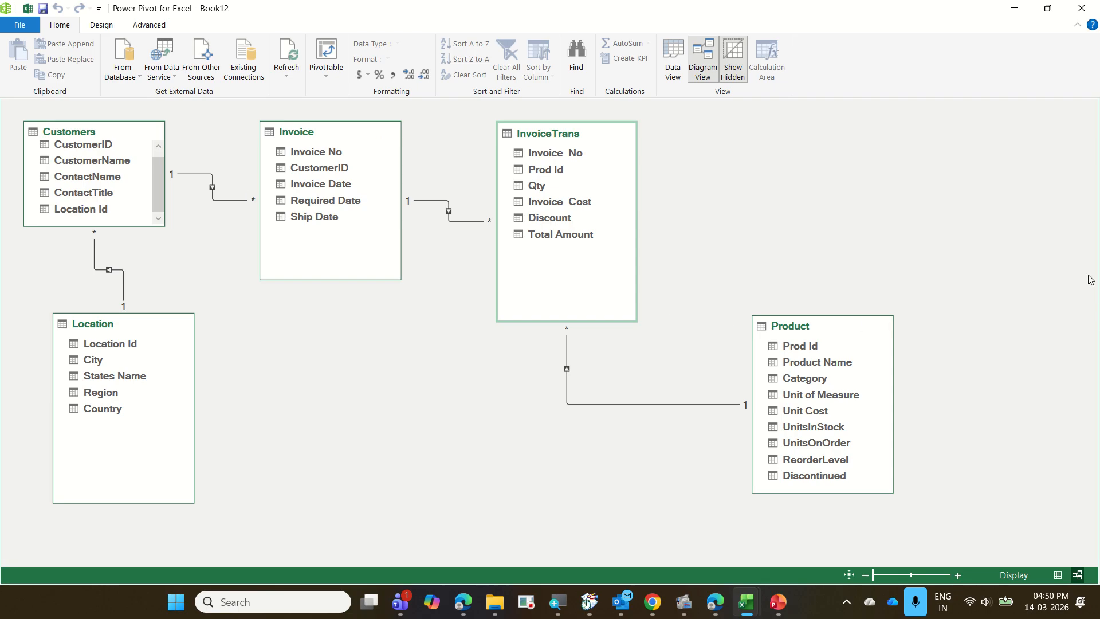
pyautogui.click(1084, 8)
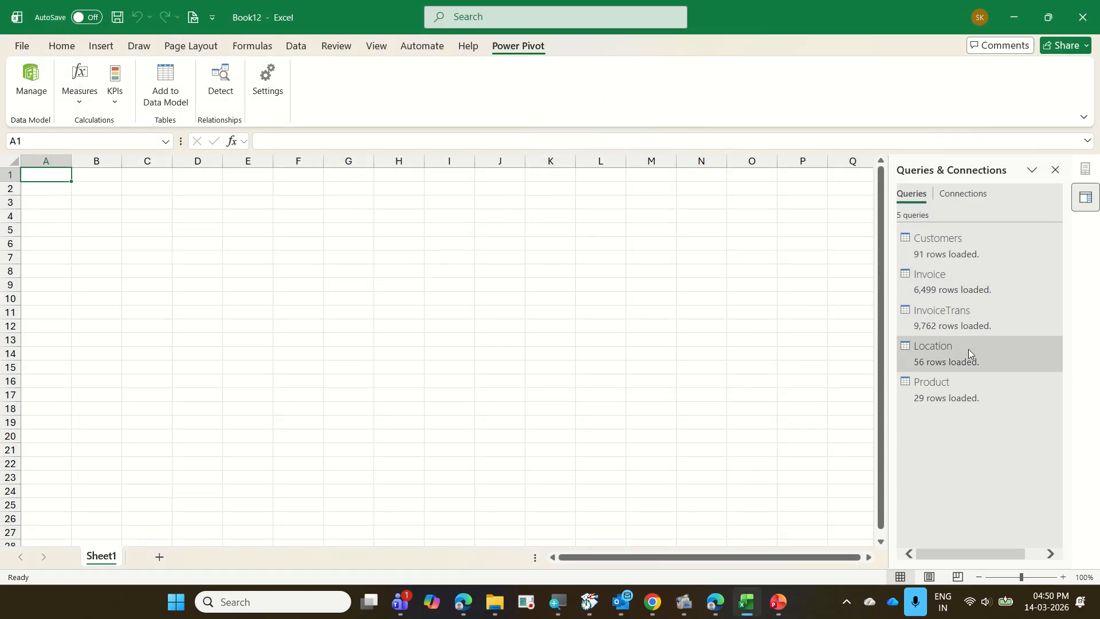
# Review the Invoice query's row-removal options and the Customers query in the Power Query Editor, and close the editor.
pyautogui.moveTo(969, 322)
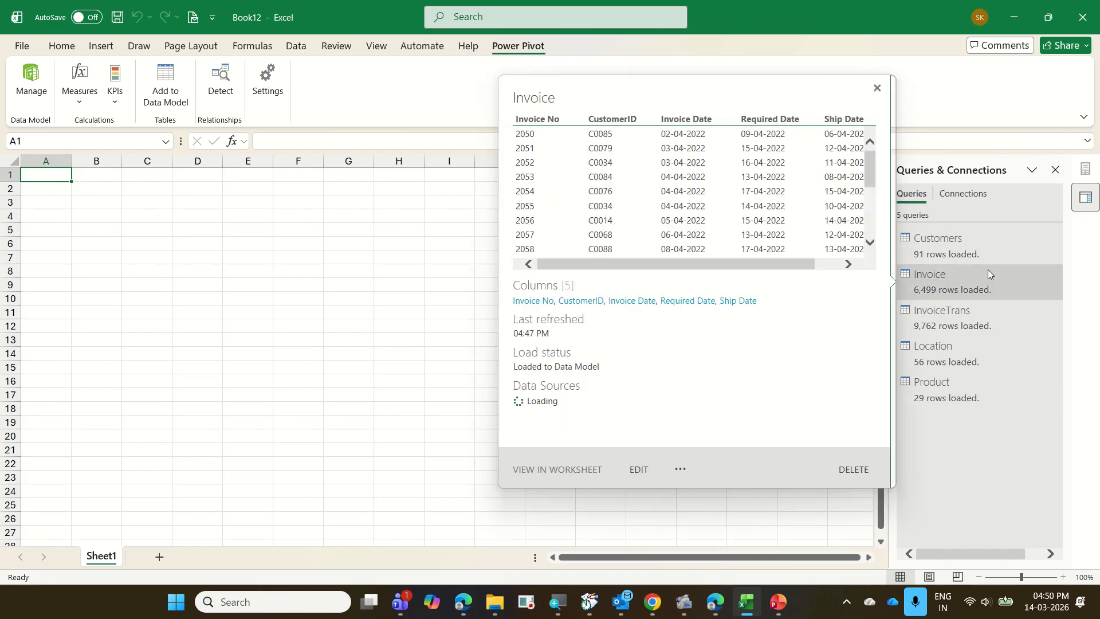
pyautogui.doubleClick(1000, 286)
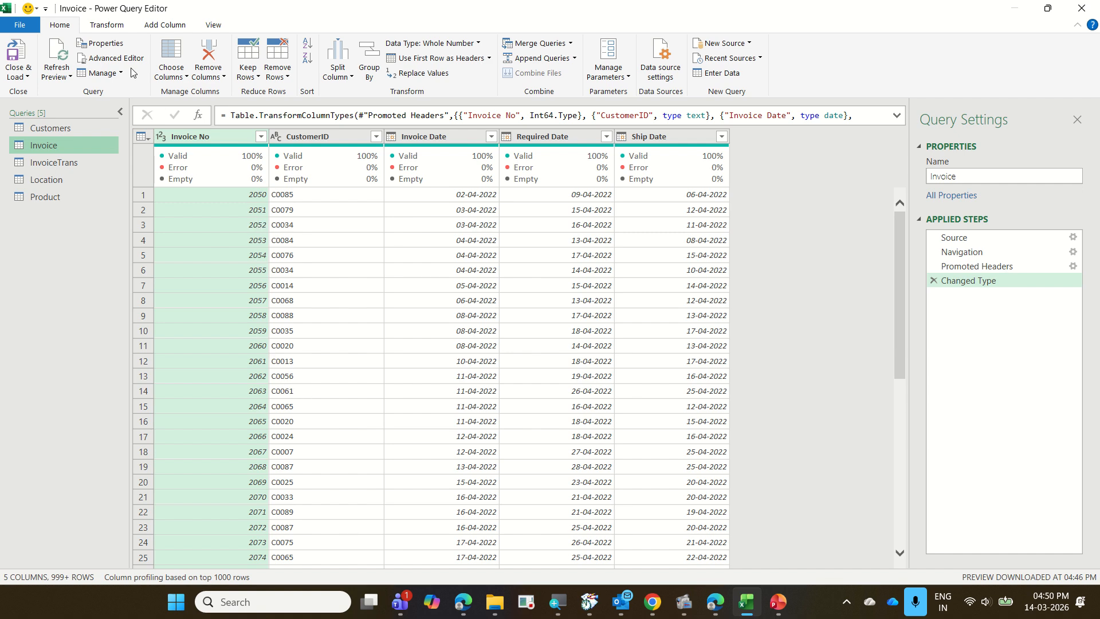
pyautogui.click(280, 85)
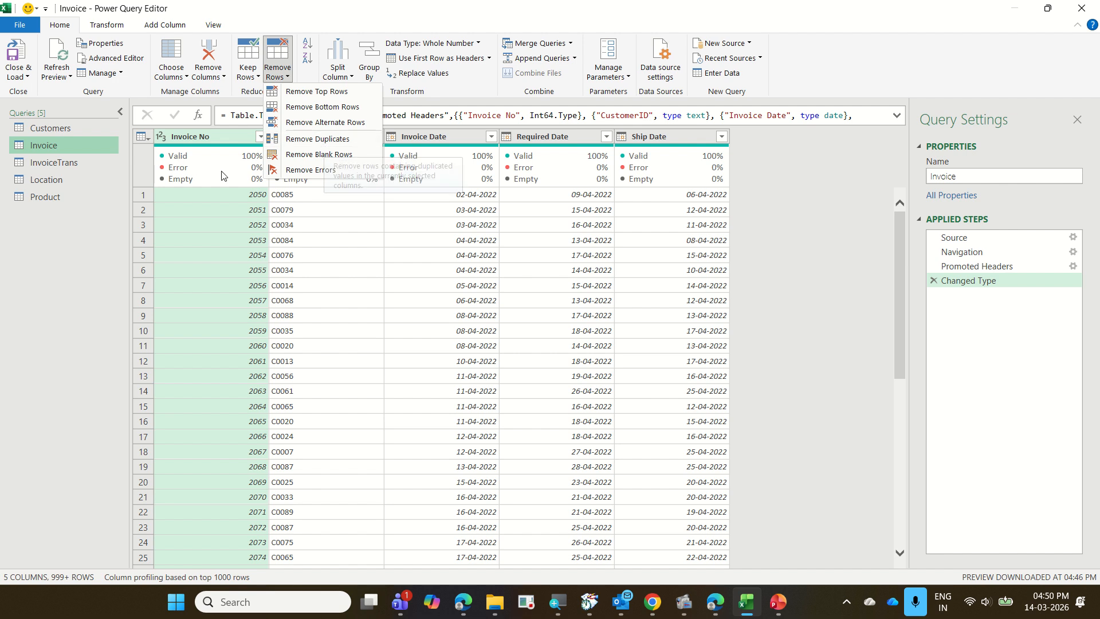
pyautogui.click(54, 132)
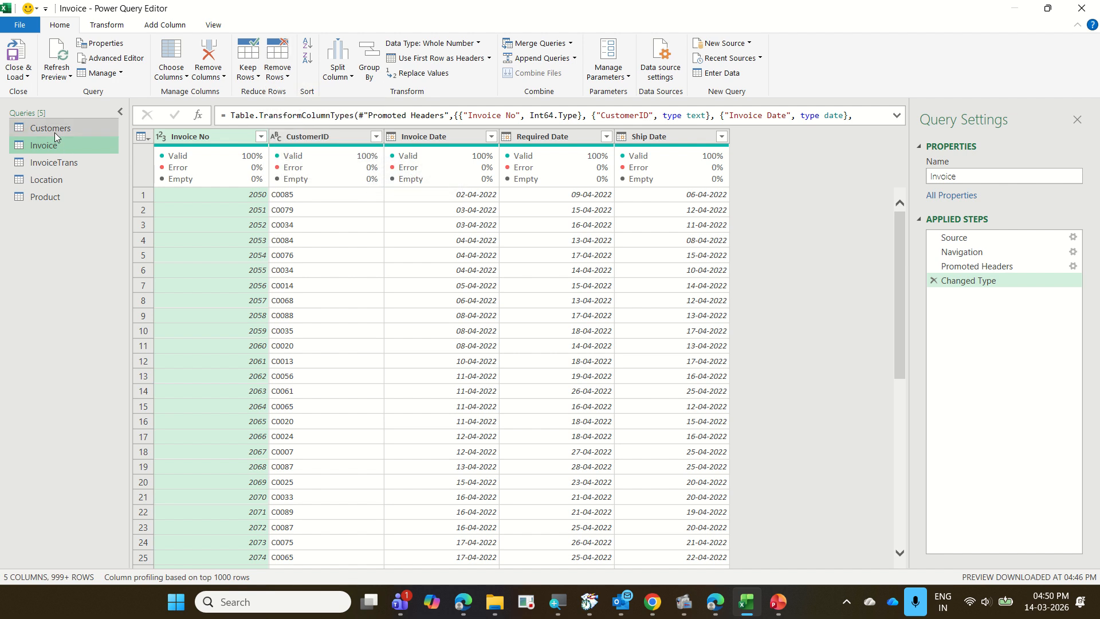
pyautogui.click(53, 133)
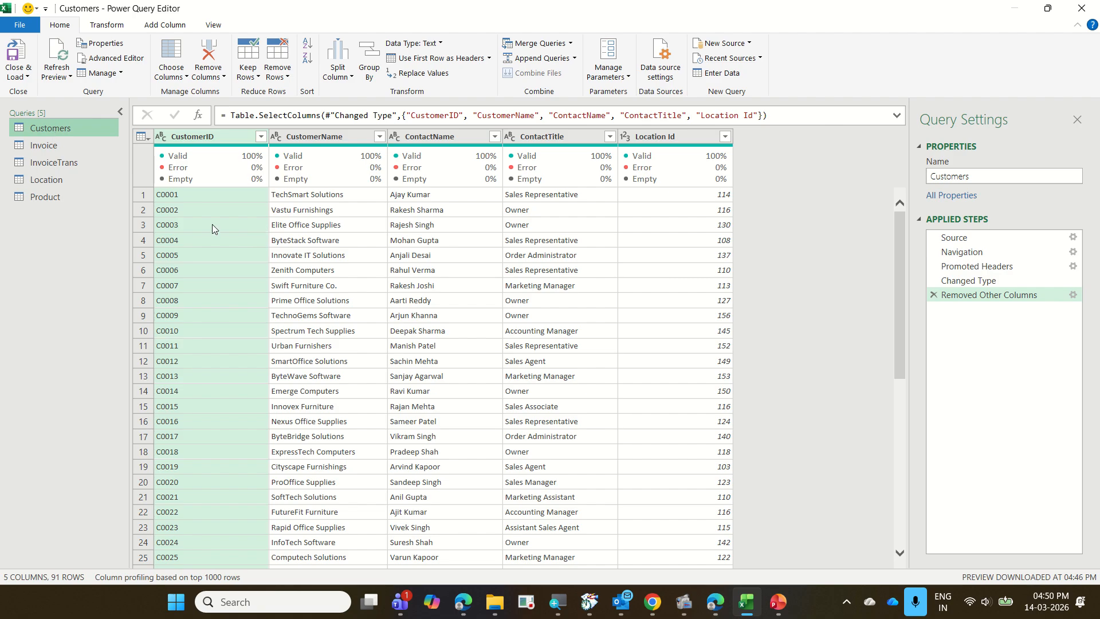
pyautogui.click(1083, 12)
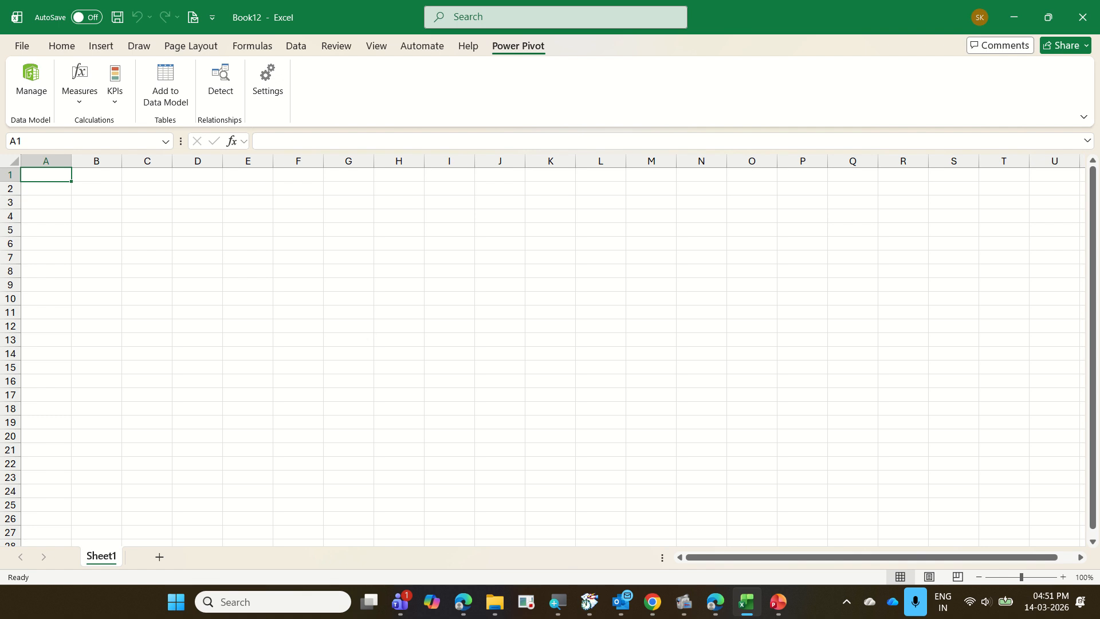
# Open the 16 BusinessTransactions workbook from the Completed folder in File Explorer, and enable its external data connections.
pyautogui.moveTo(494, 603)
pyautogui.moveTo(471, 502)
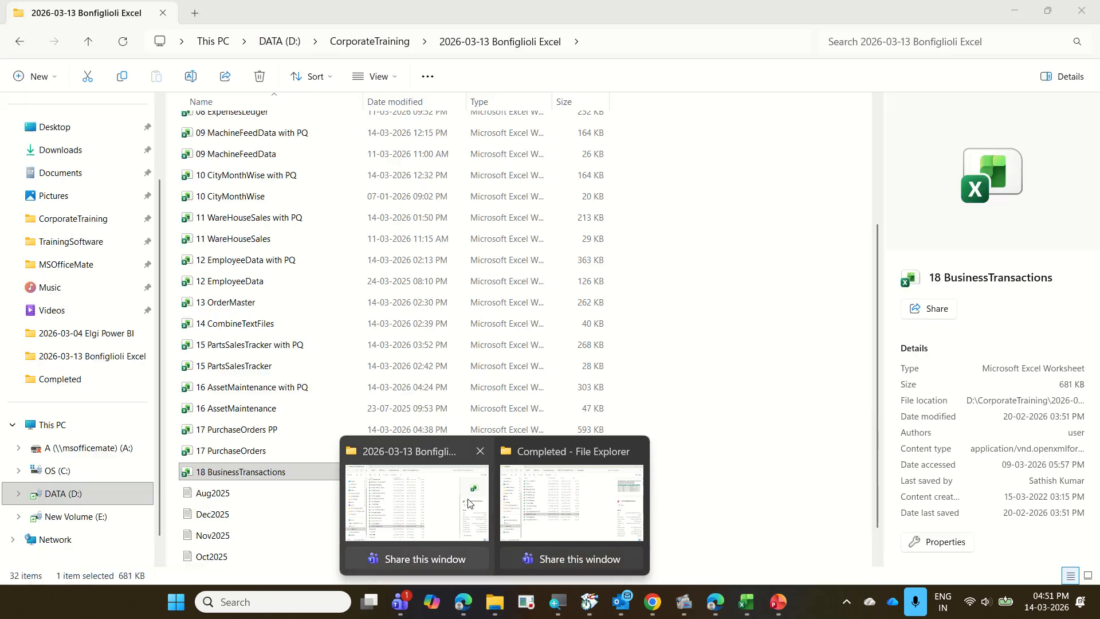
pyautogui.click(570, 503)
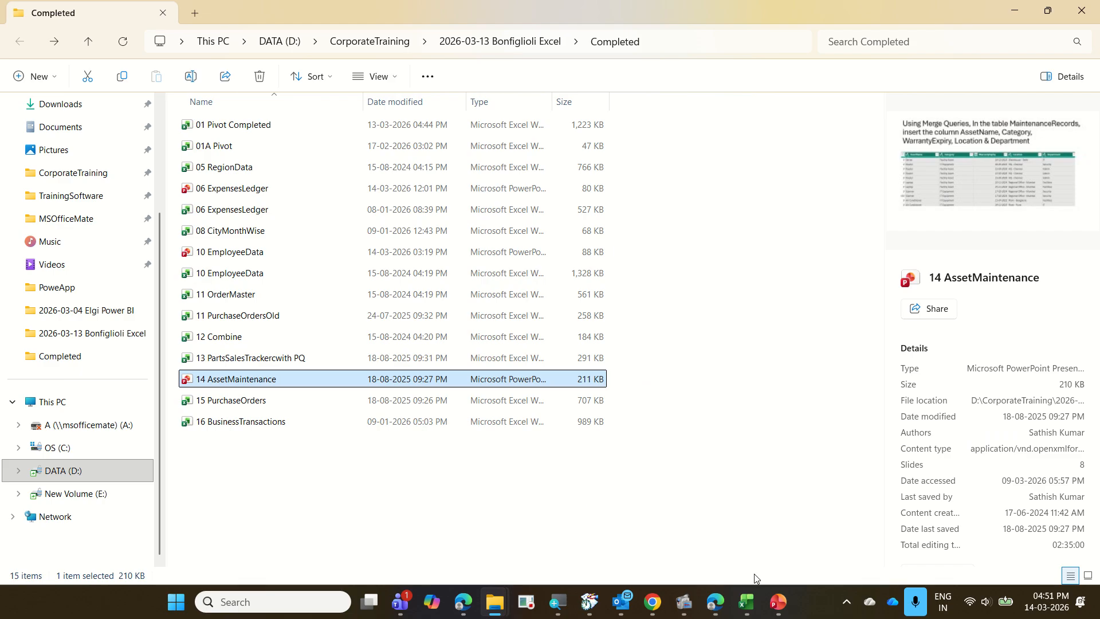
pyautogui.click(299, 421)
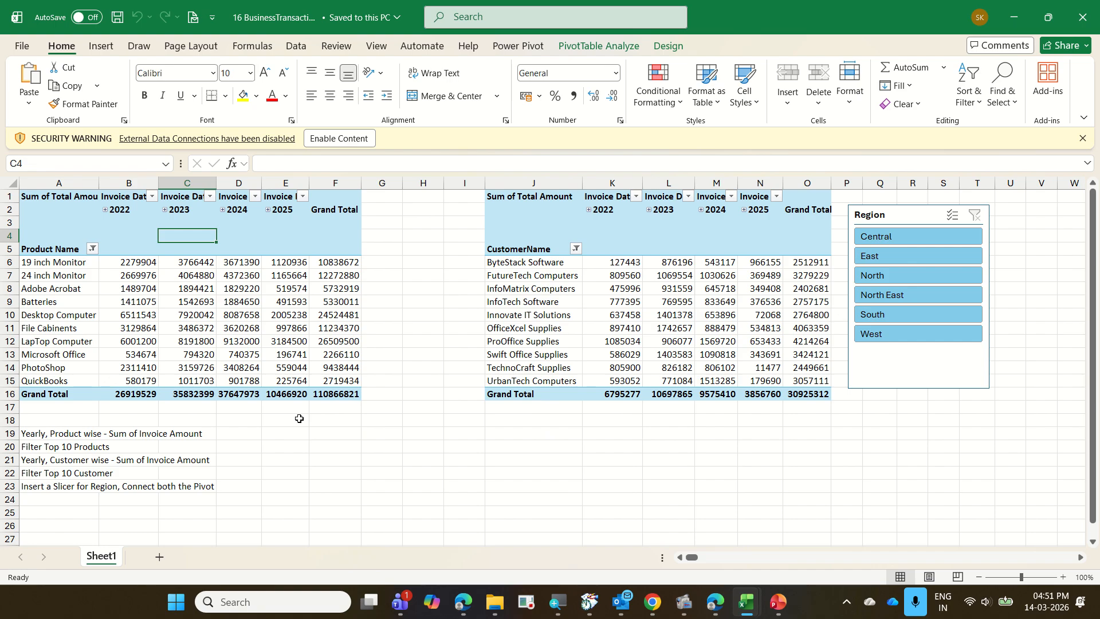
pyautogui.click(339, 138)
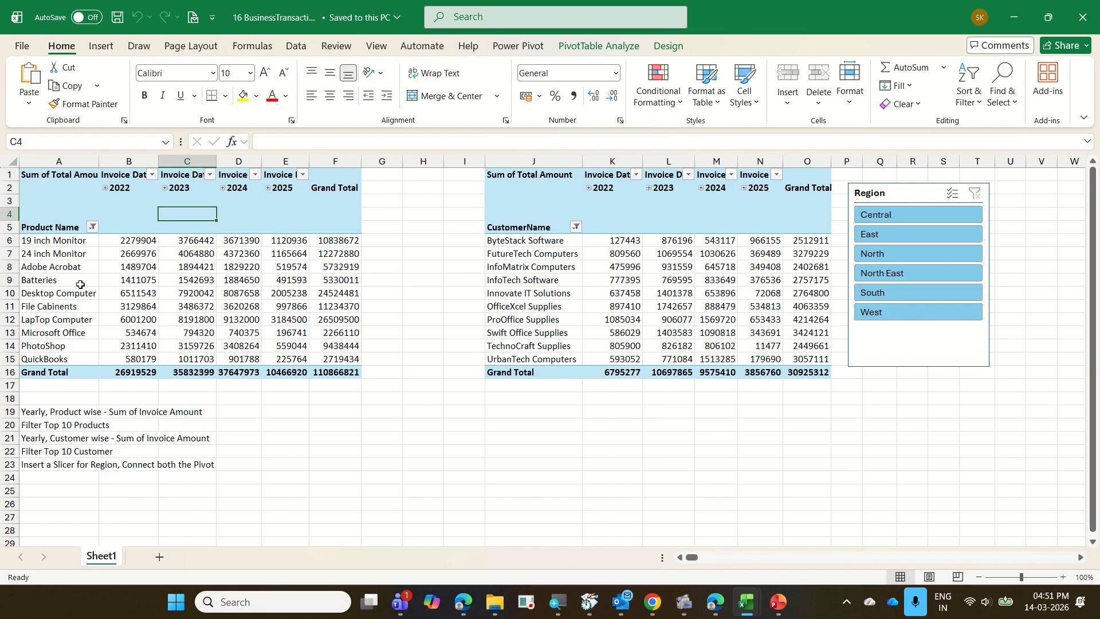
# Narrow blank columns G to I between the two PivotTables, and move the Region slicer below them.
pyautogui.moveTo(403, 165)
pyautogui.mouseDown()
pyautogui.moveTo(376, 164)
pyautogui.moveTo(403, 163)
pyautogui.mouseUp()
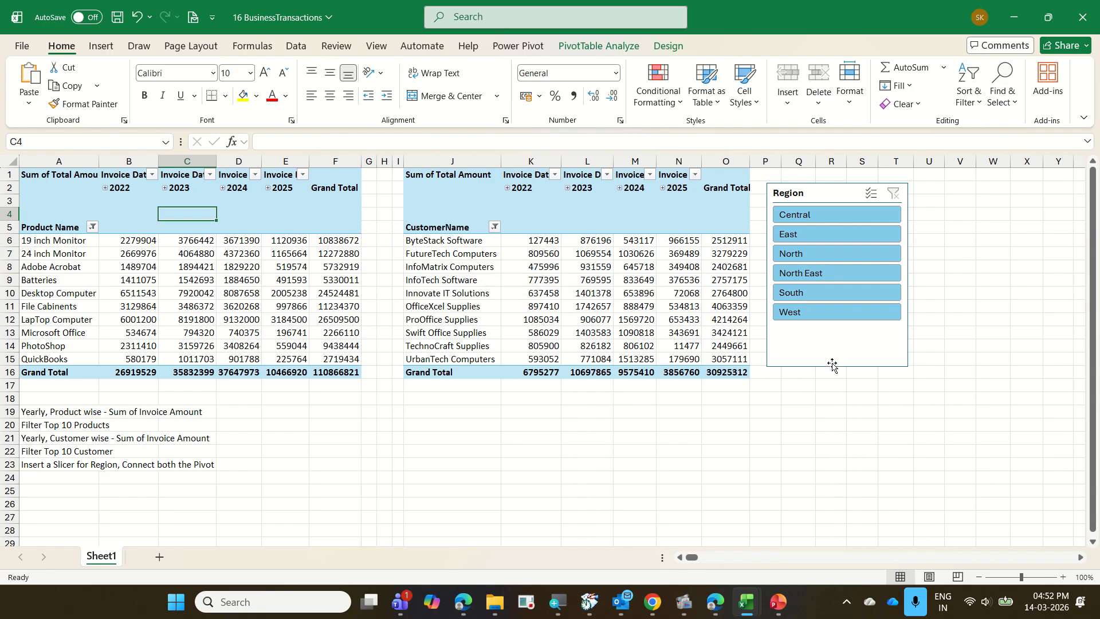
pyautogui.moveTo(828, 358); pyautogui.dragTo(399, 557)
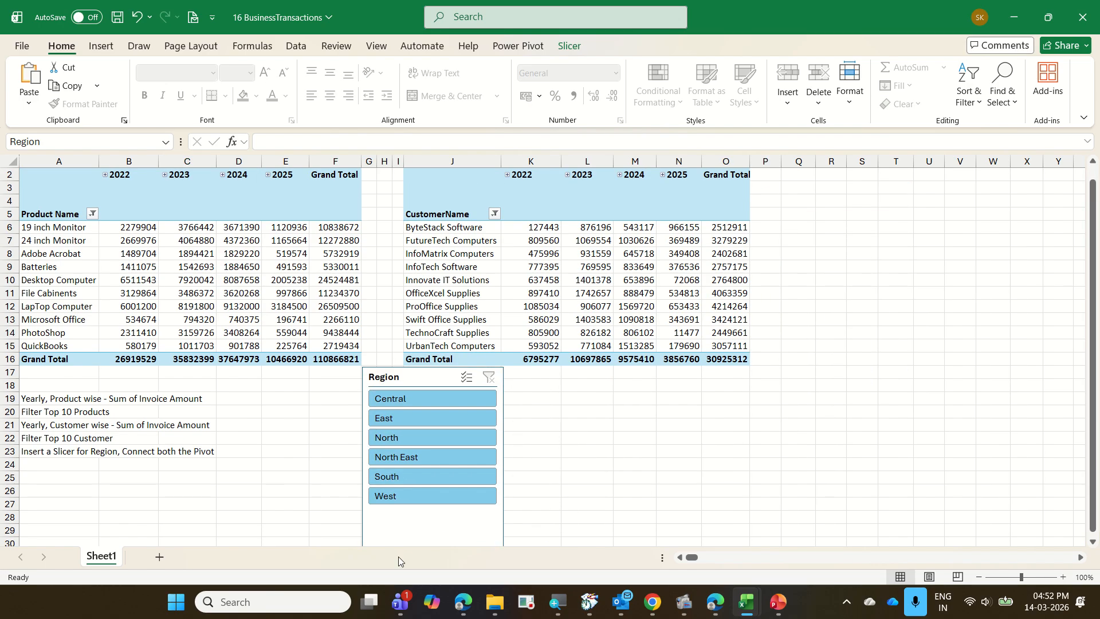
pyautogui.moveTo(871, 348); pyautogui.dragTo(416, 525)
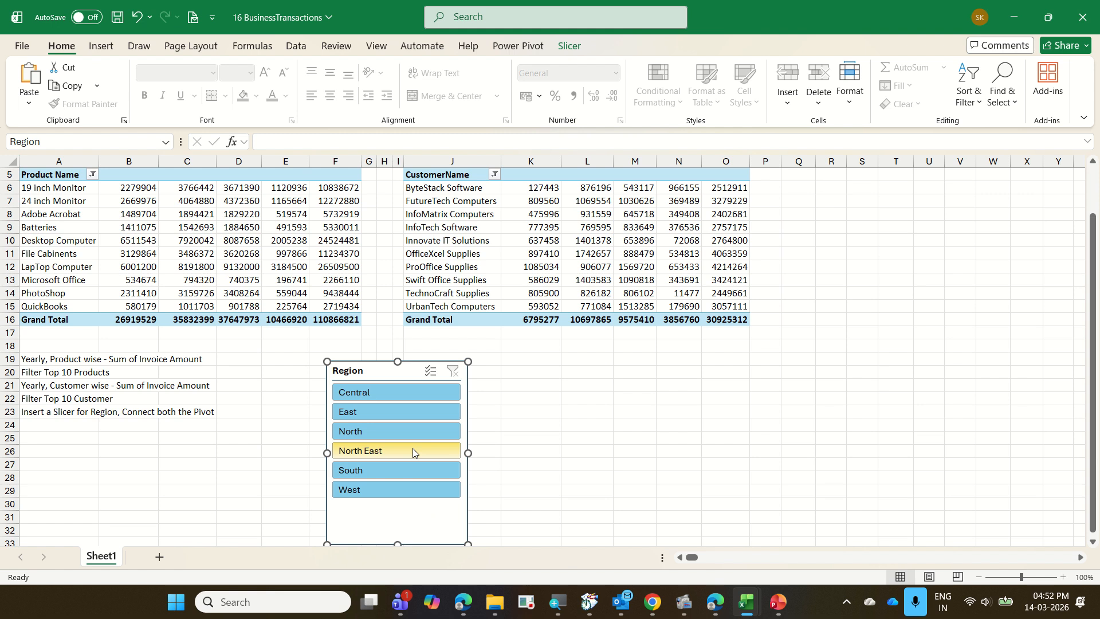
pyautogui.click(1091, 193)
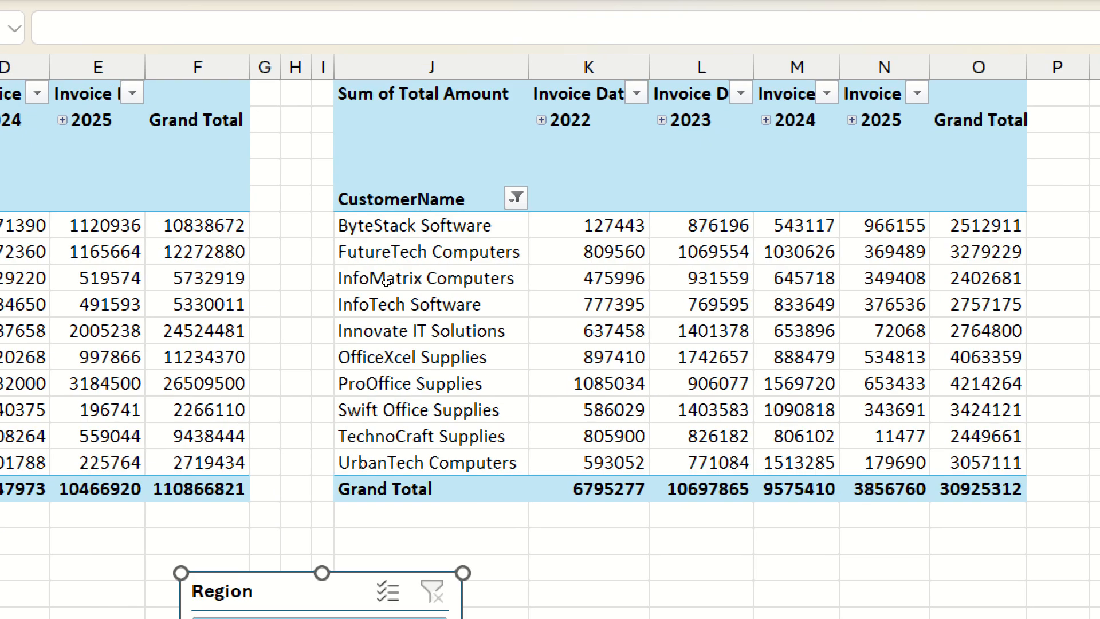
pyautogui.press('Return')
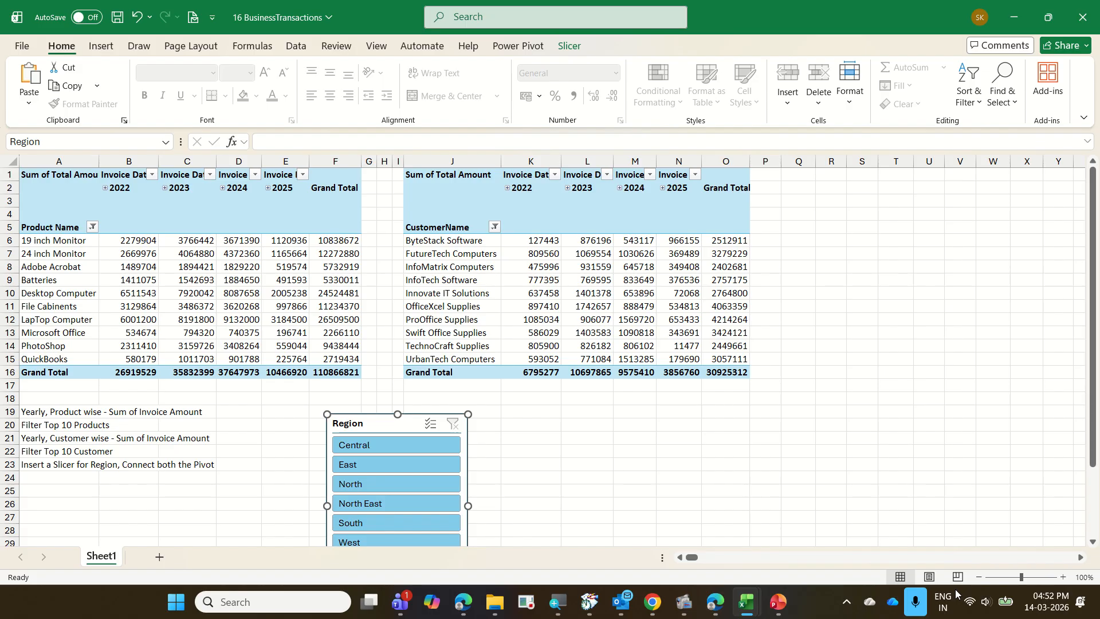
pyautogui.click(978, 577)
pyautogui.click(978, 577)
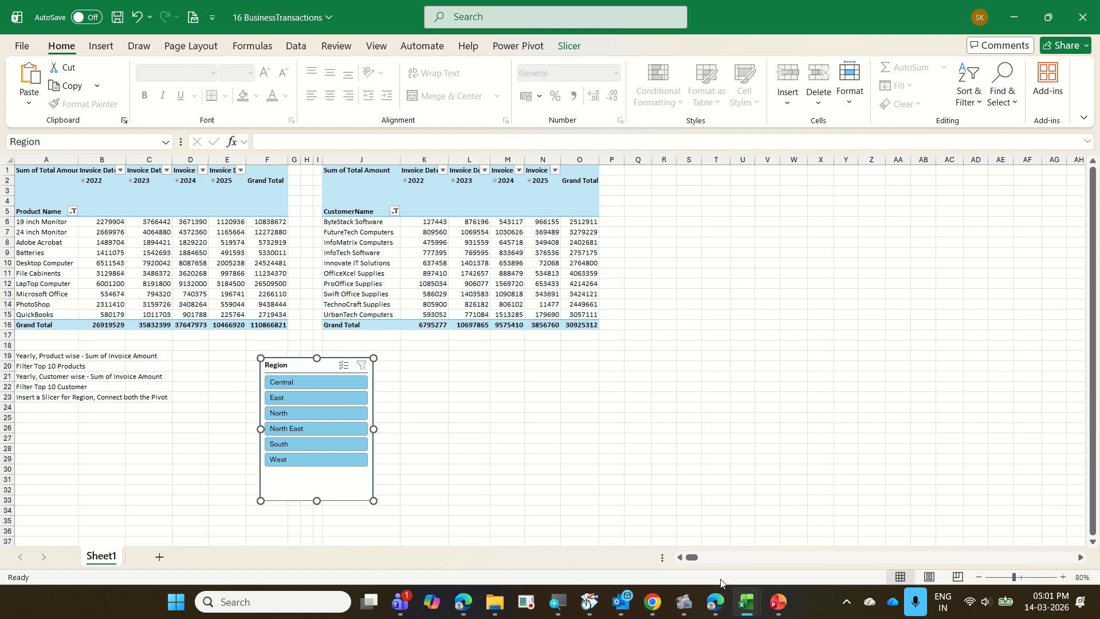
# Switch to the Book12 workbook, and insert a PivotTable from the Data Model at cell A1 of Sheet1.
pyautogui.moveTo(745, 613)
pyautogui.click(668, 504)
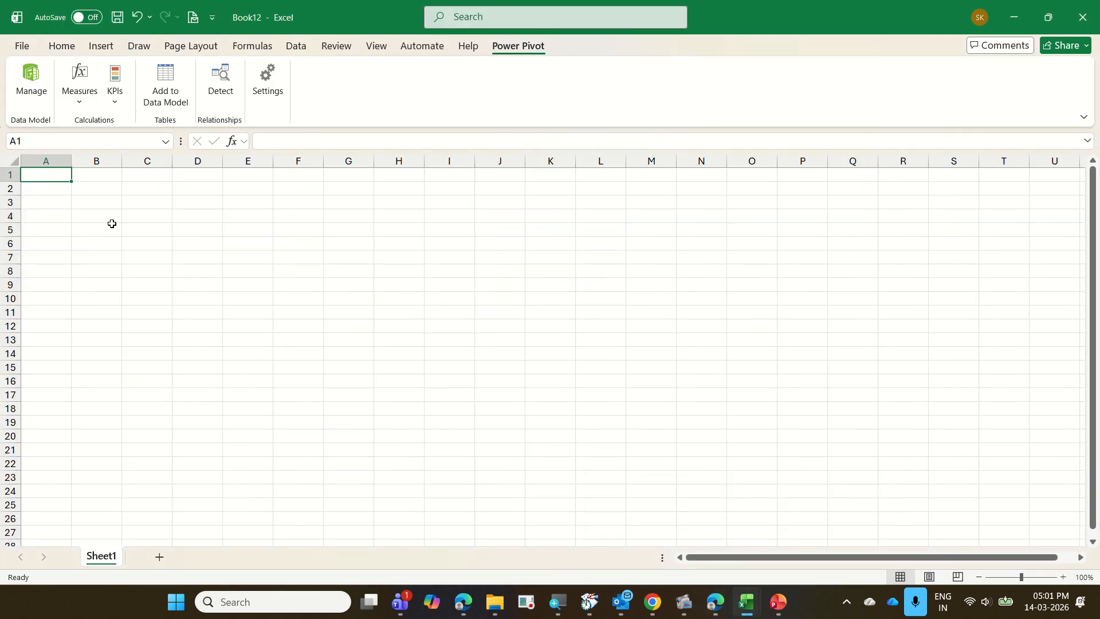
pyautogui.click(101, 46)
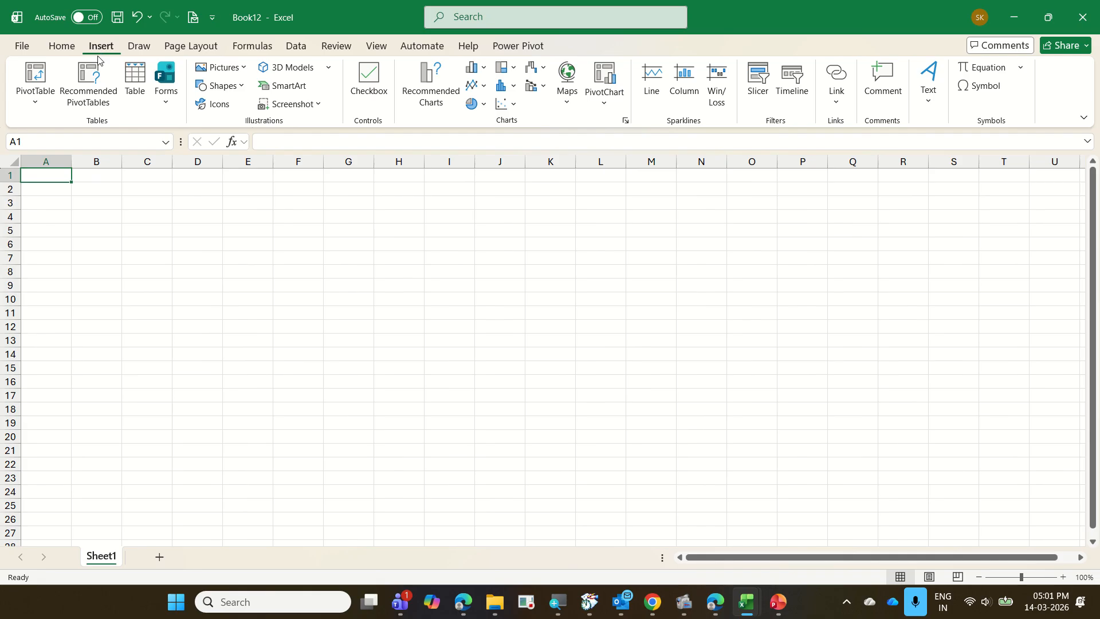
pyautogui.click(38, 108)
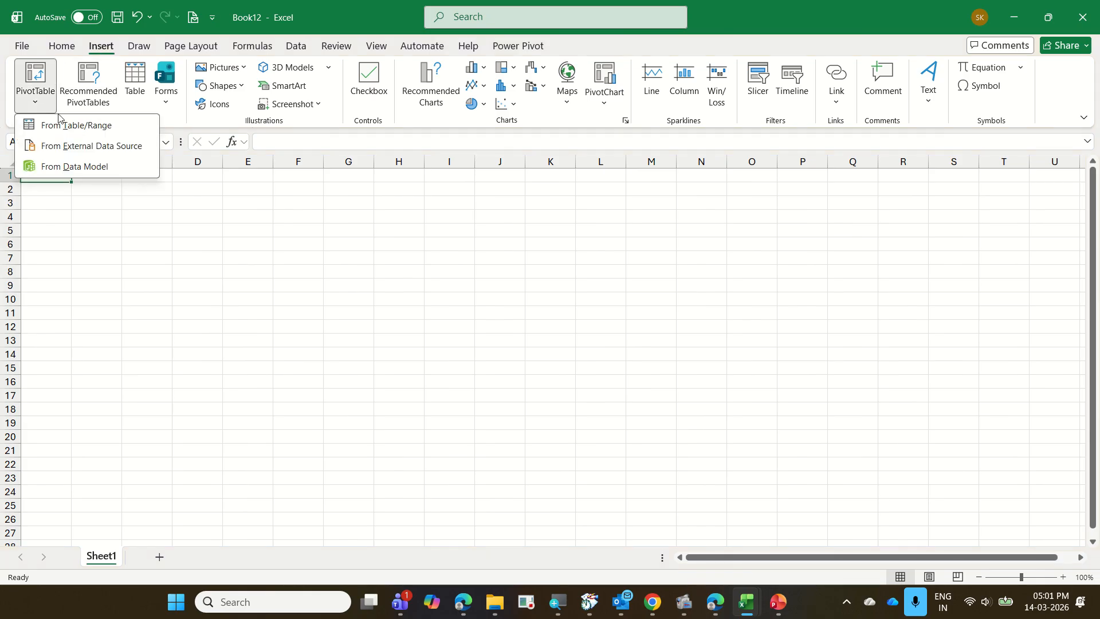
pyautogui.click(100, 170)
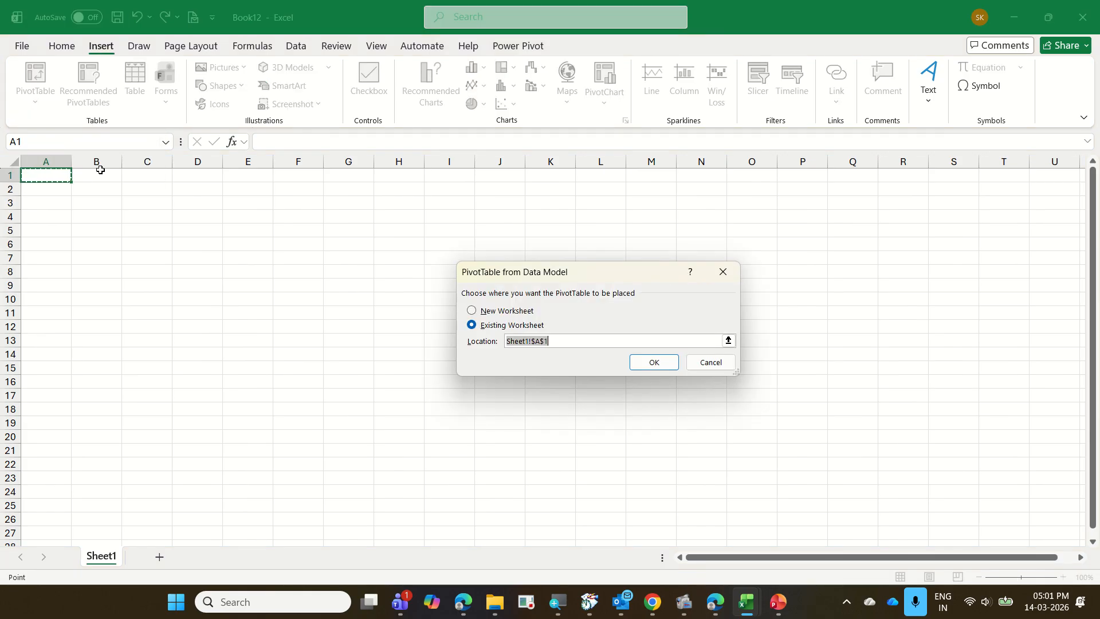
pyautogui.click(650, 367)
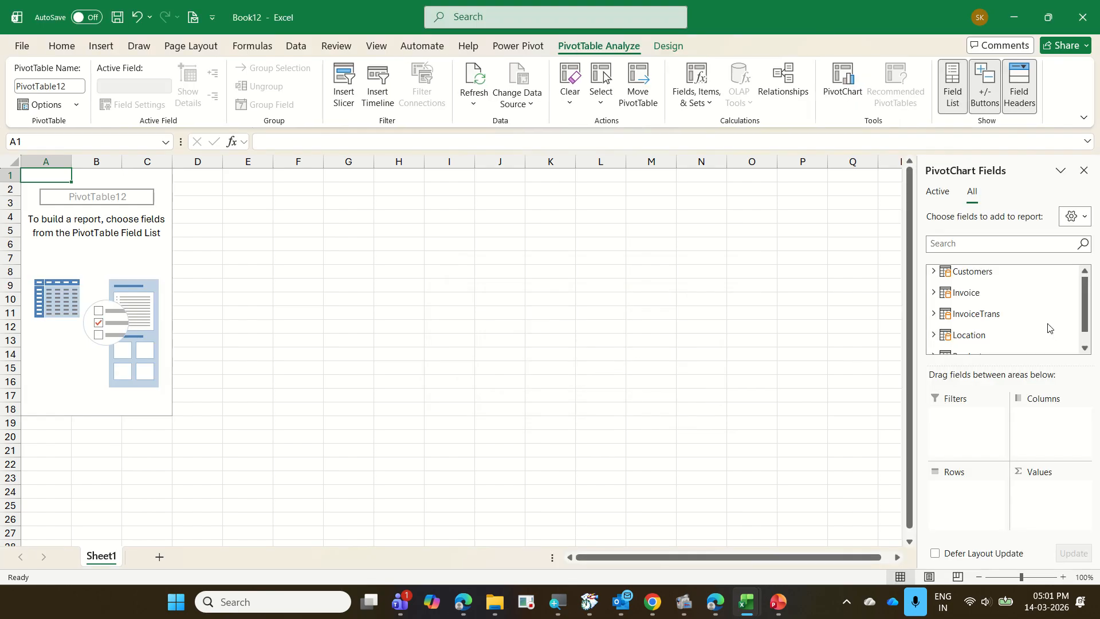
# Search the PivotTable fields for "prod", and add Product Name from the Product table to the rows.
pyautogui.scroll(-1, 994, 322)
pyautogui.scroll(1, 995, 325)
pyautogui.scroll(-1, 995, 326)
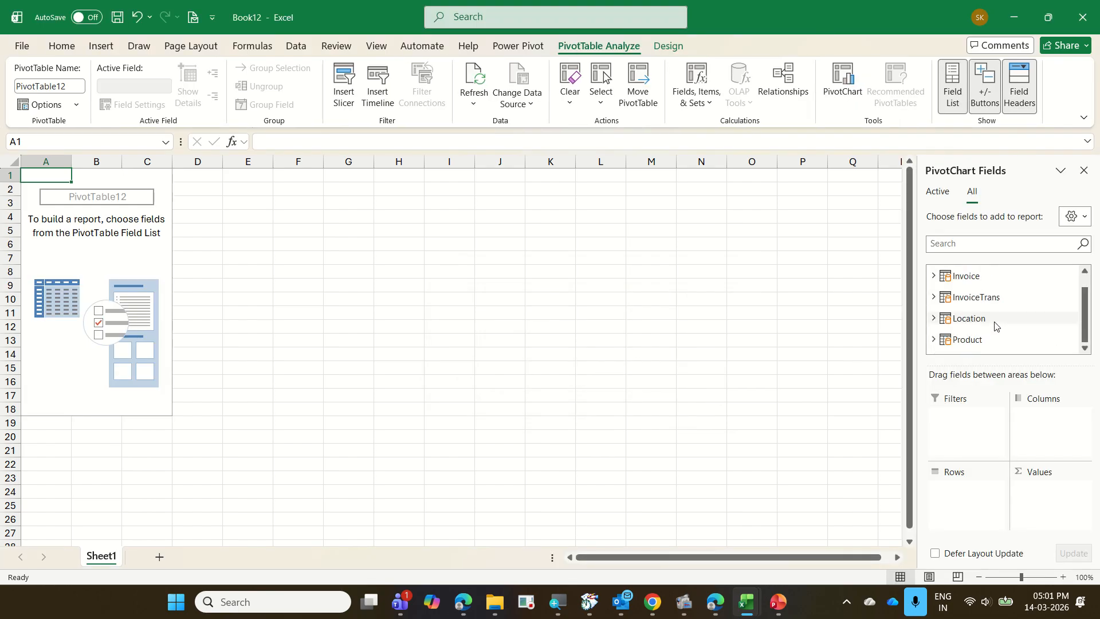
pyautogui.scroll(1, 992, 325)
pyautogui.scroll(-1, 993, 325)
pyautogui.scroll(1, 993, 325)
pyautogui.scroll(-1, 992, 325)
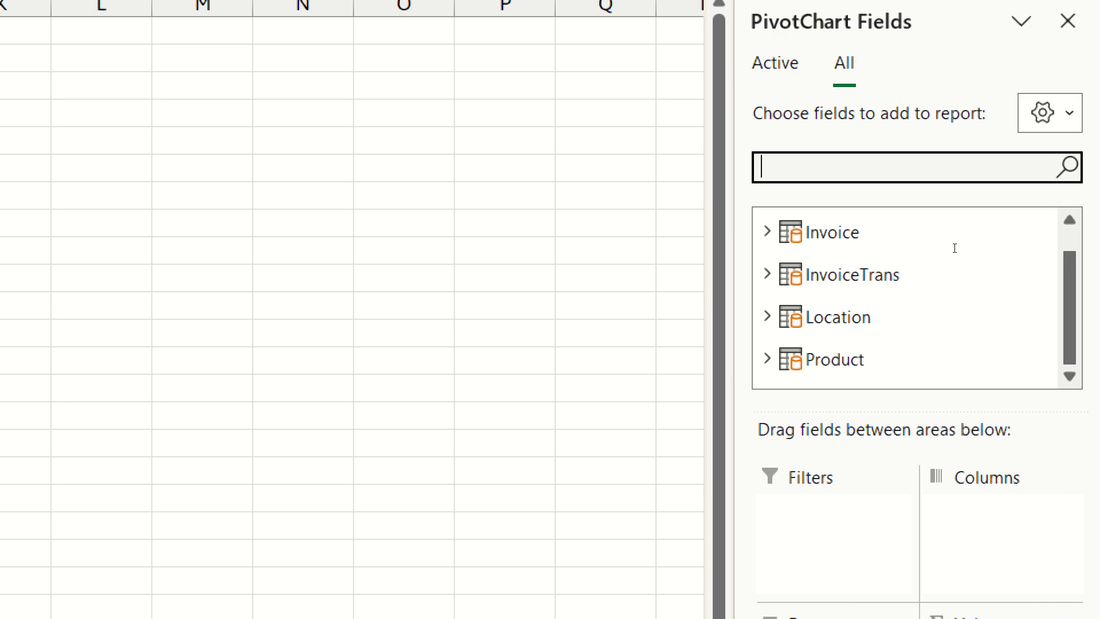
pyautogui.write('prod')
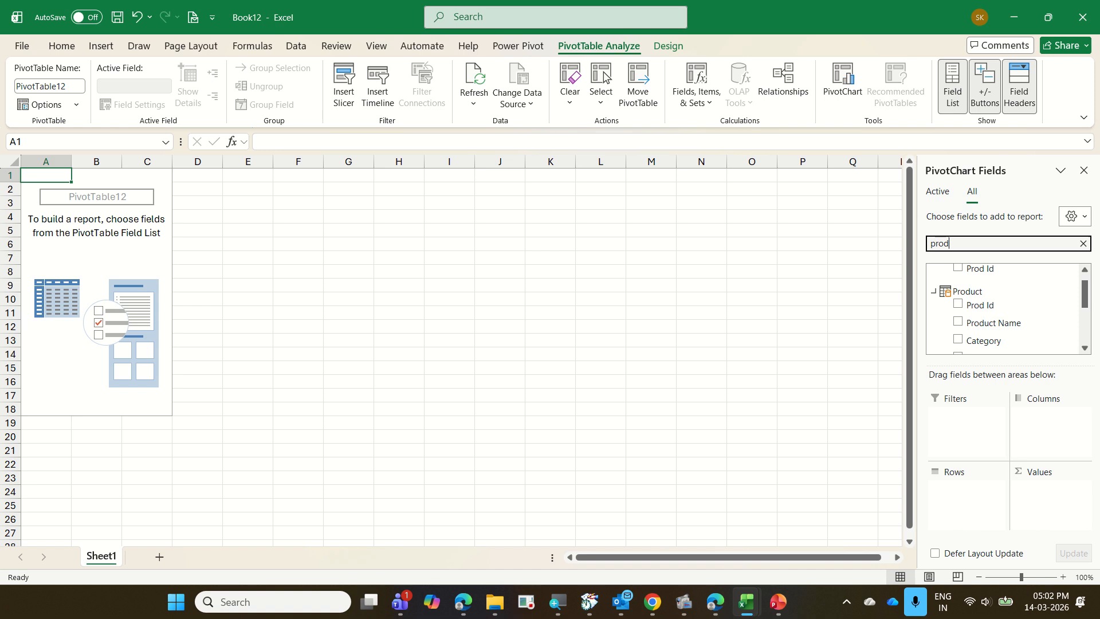
pyautogui.moveTo(951, 323); pyautogui.dragTo(962, 497)
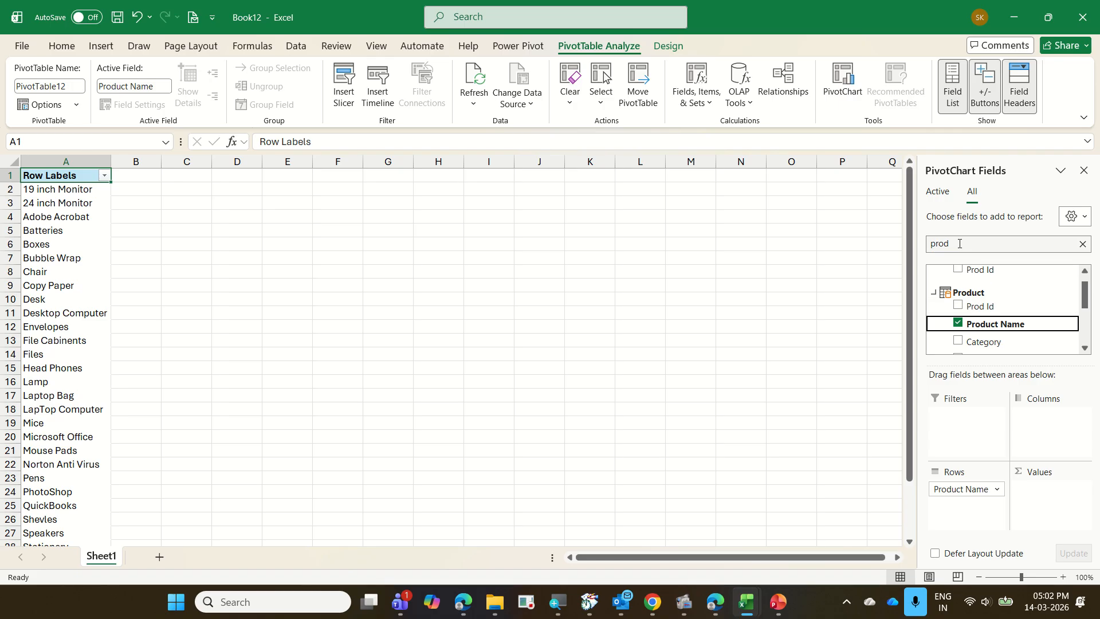
# Add Invoice Date from the Invoice table to the columns and Total Amount from the InvoiceTrans table to the values of the product PivotTable.
pyautogui.moveTo(960, 245); pyautogui.dragTo(899, 240)
pyautogui.write('invoice')
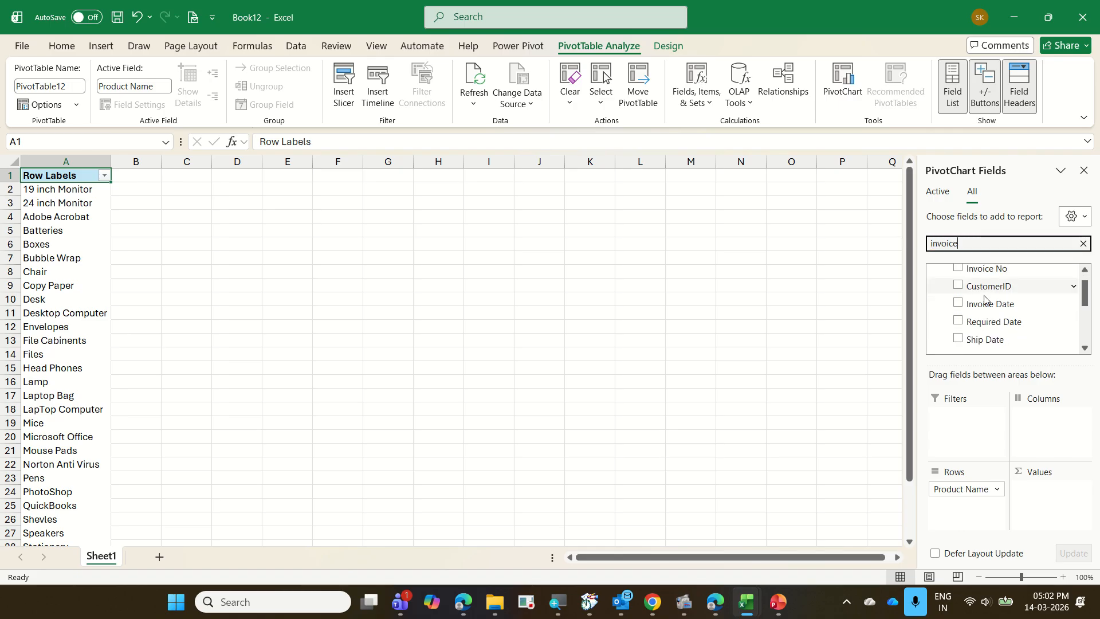
pyautogui.moveTo(999, 306); pyautogui.dragTo(1045, 430)
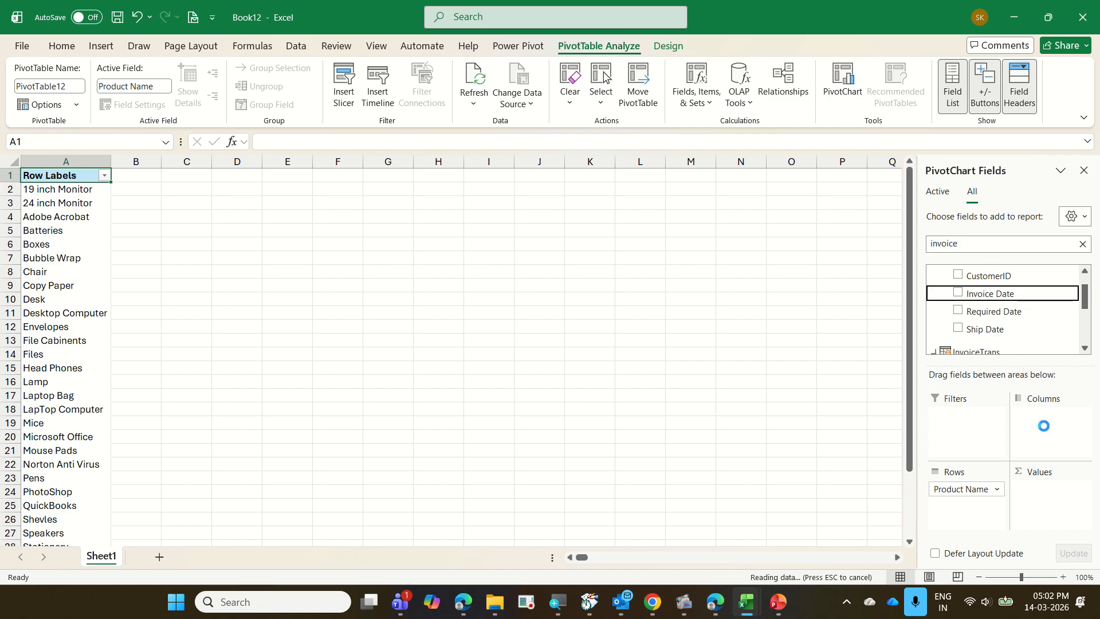
pyautogui.click(956, 243)
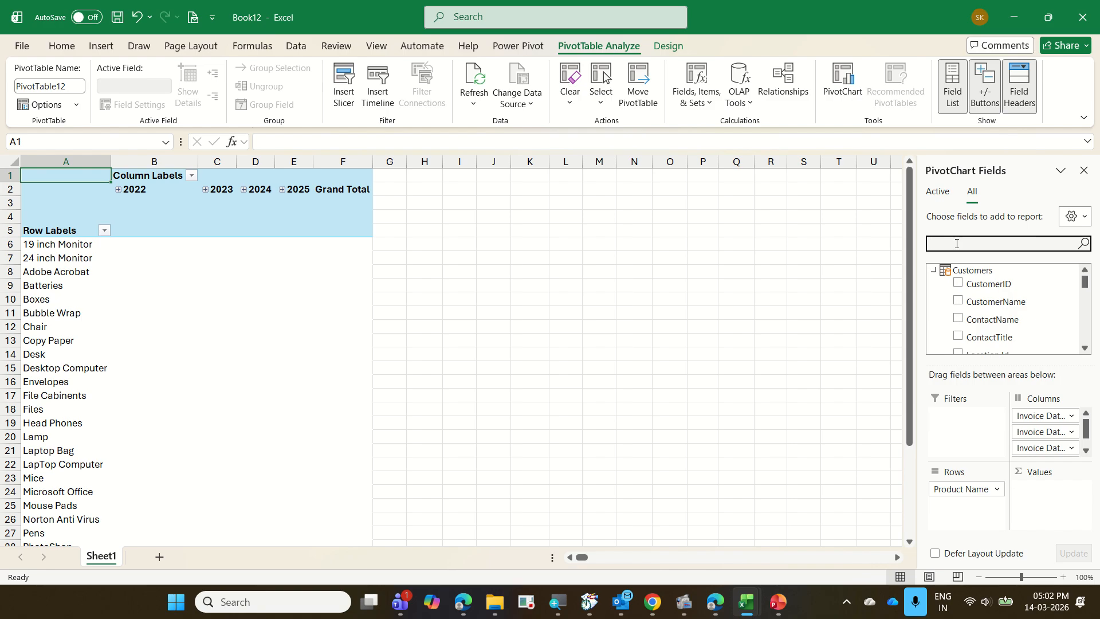
pyautogui.write('tot')
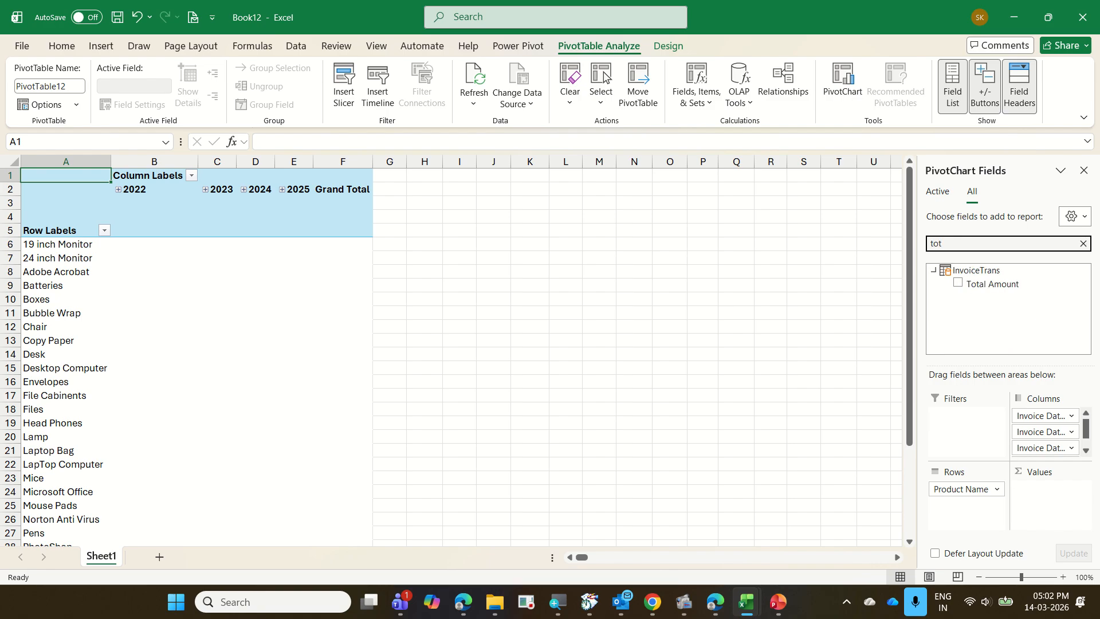
pyautogui.moveTo(981, 284); pyautogui.dragTo(1060, 511)
pyautogui.scroll(-3, 151, 445)
pyautogui.scroll(2, 150, 445)
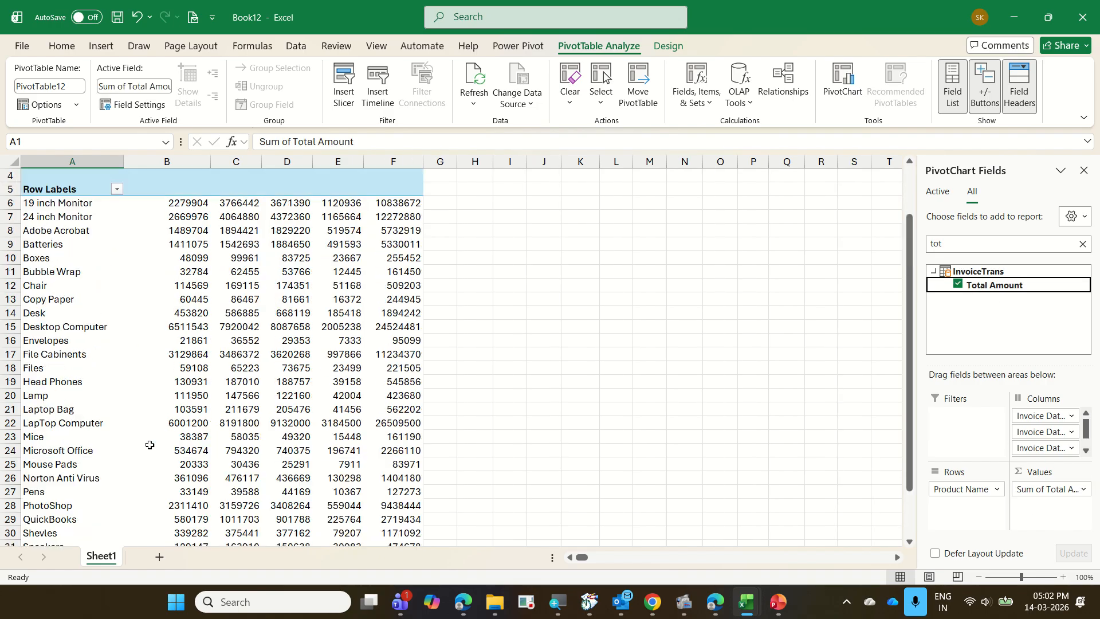
pyautogui.scroll(1, 150, 445)
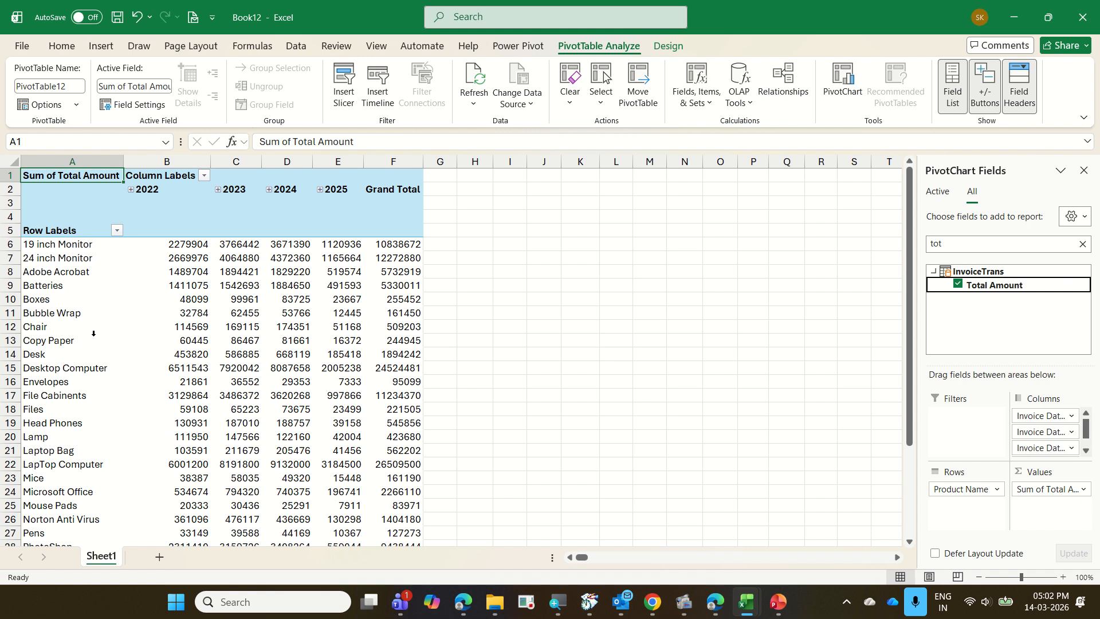
# Filter the Product Name rows to the top 10 items by Sum of Total Amount.
pyautogui.rightClick(89, 276)
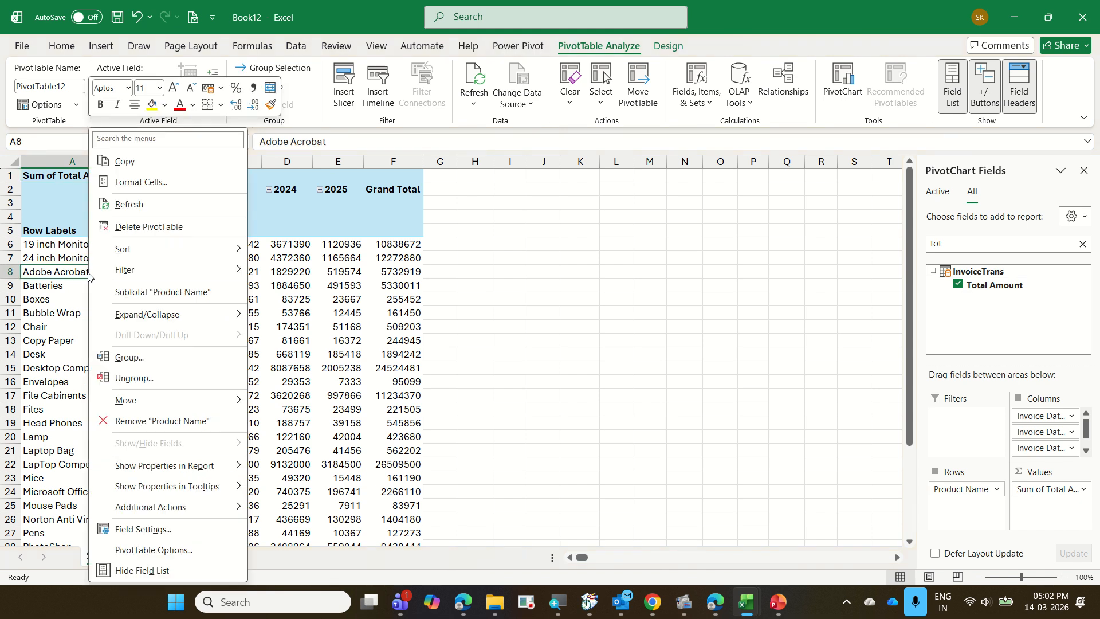
pyautogui.moveTo(149, 270)
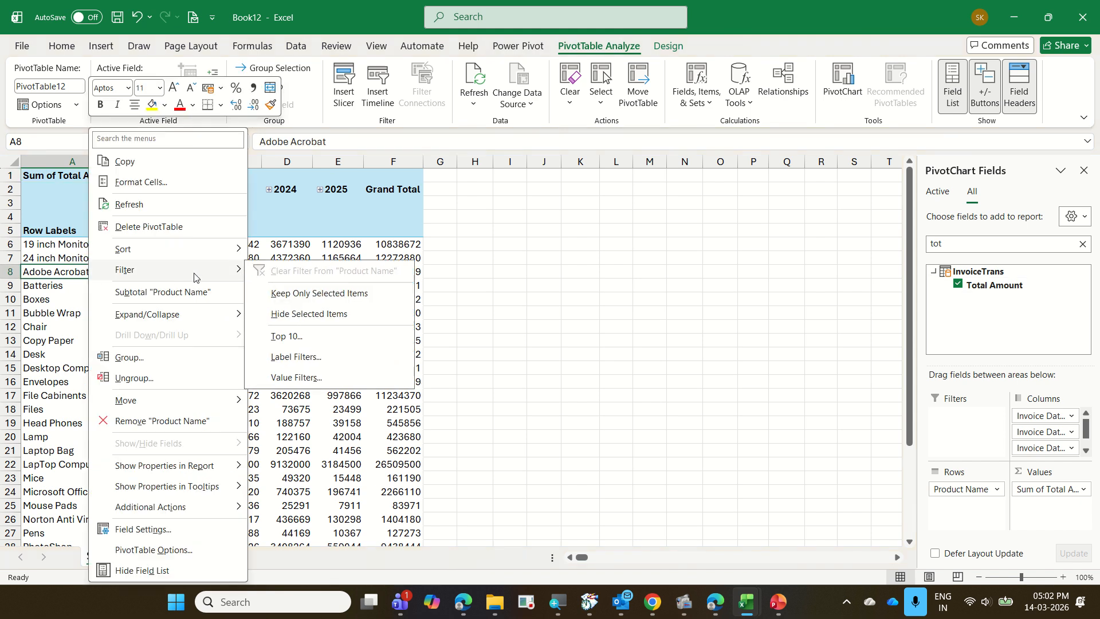
pyautogui.click(323, 337)
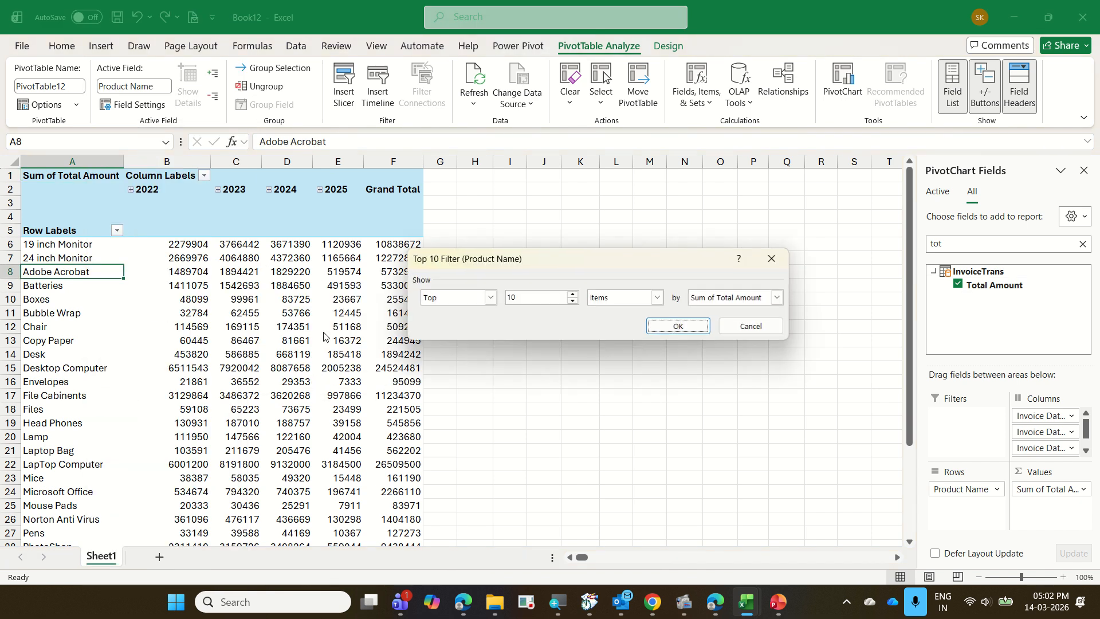
pyautogui.click(676, 326)
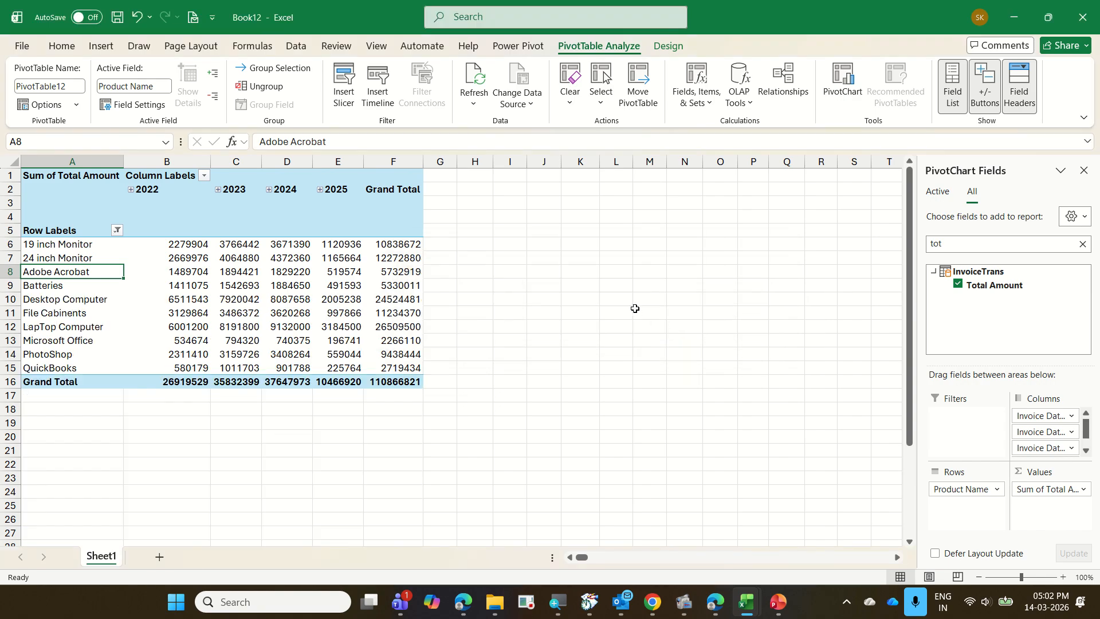
# Insert a second PivotTable from the Data Model at cell H1 of Sheet1, and add CustomerName from the Customers table to its rows.
pyautogui.click(480, 180)
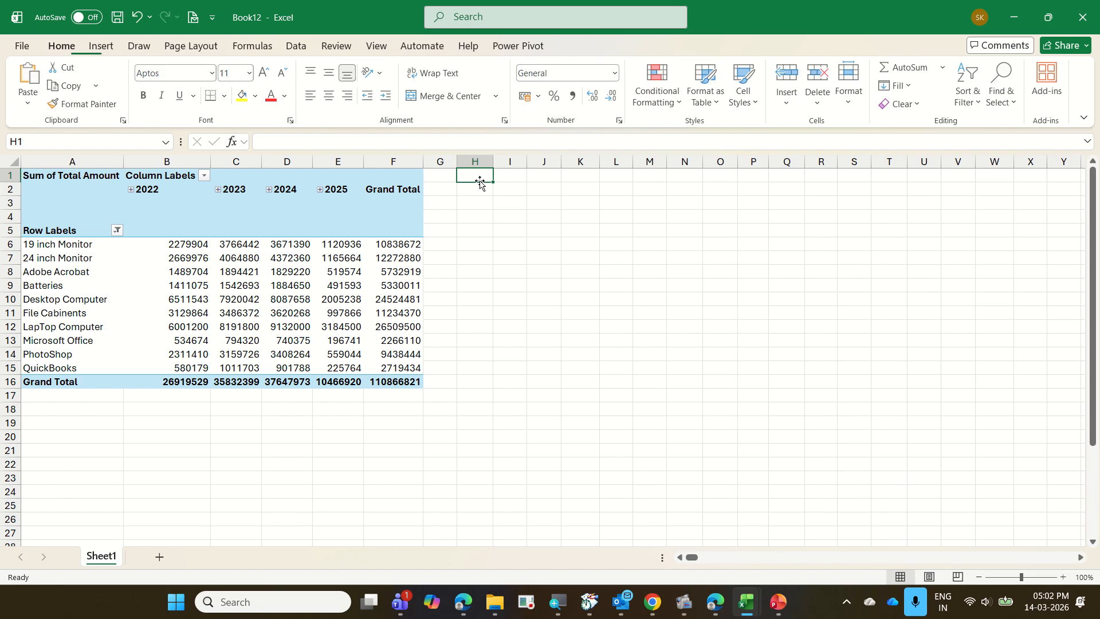
pyautogui.click(102, 46)
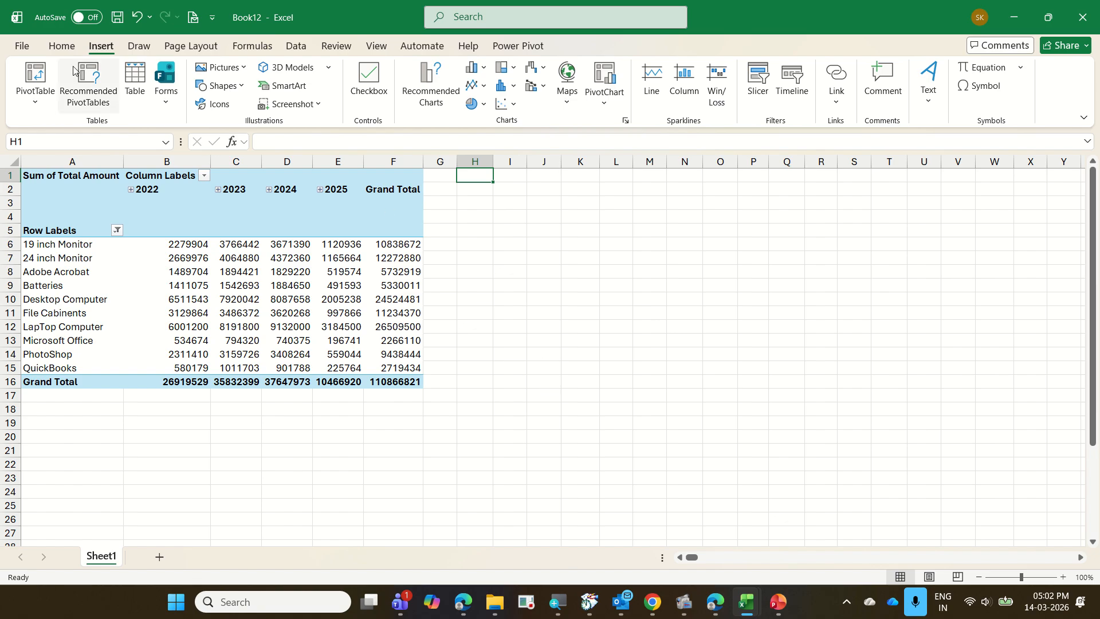
pyautogui.click(44, 103)
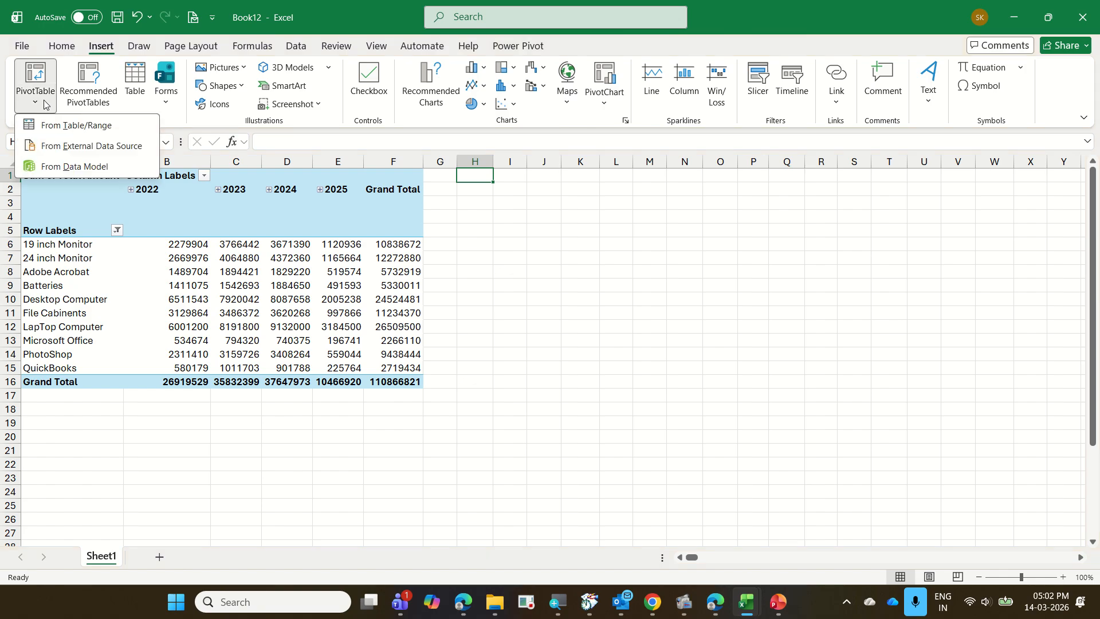
pyautogui.click(103, 168)
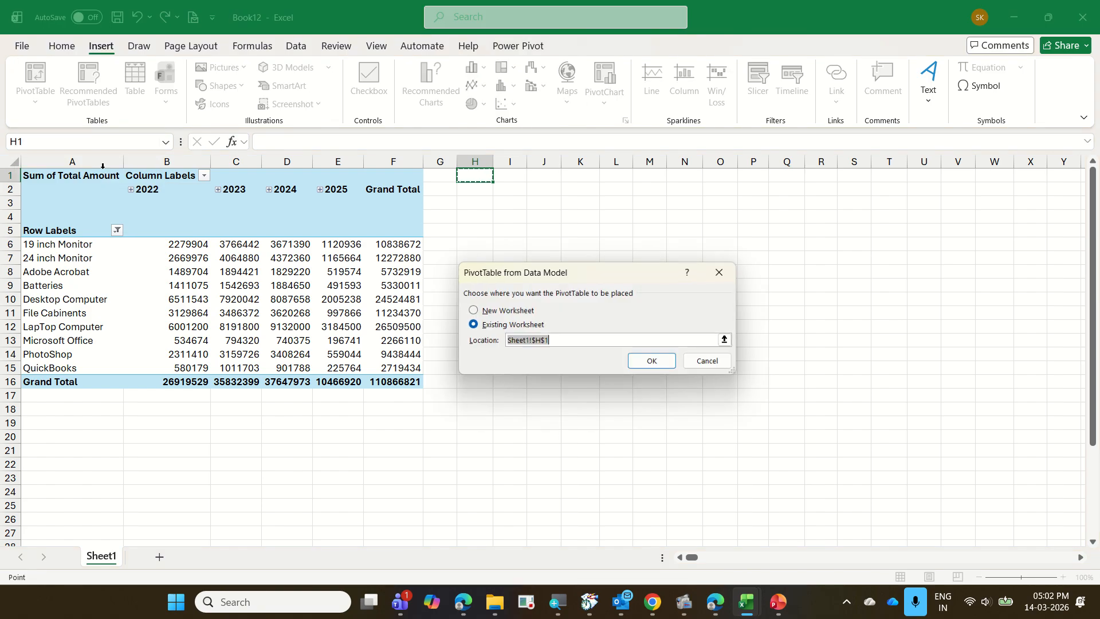
pyautogui.click(654, 363)
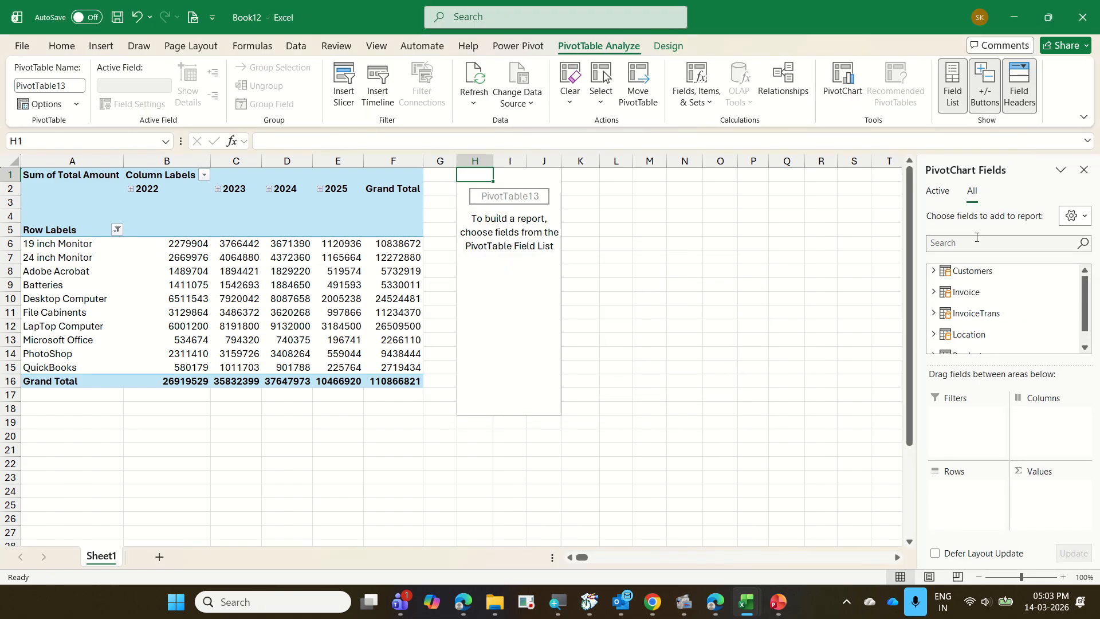
pyautogui.click(934, 270)
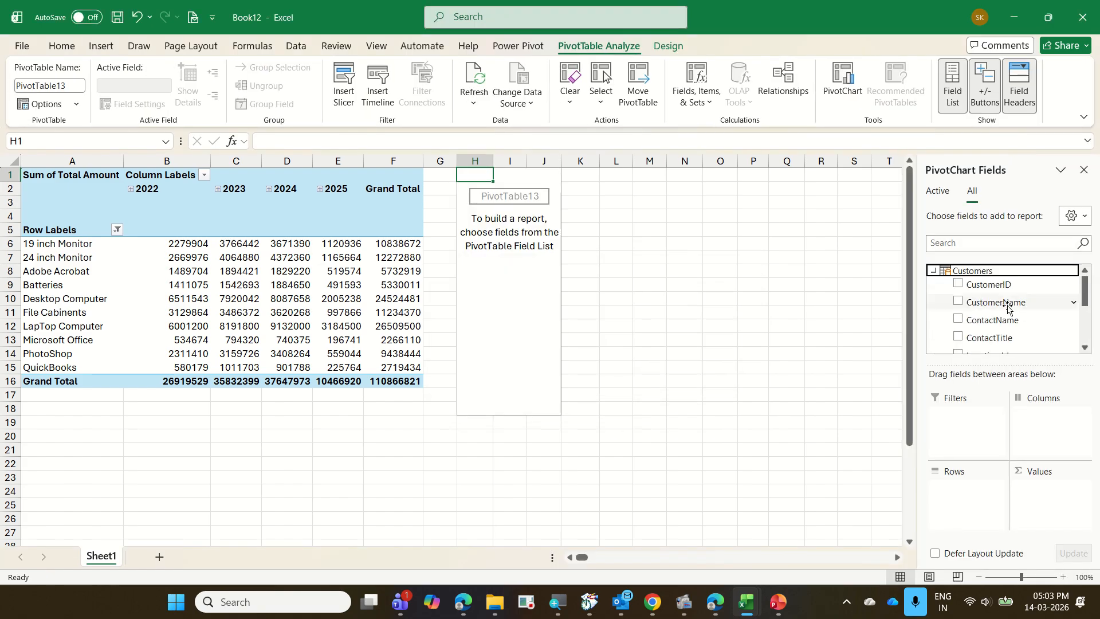
pyautogui.moveTo(1008, 309); pyautogui.dragTo(984, 507)
# Add Invoice Date to the columns and Total Amount to the values of the customer PivotTable.
pyautogui.click(973, 245)
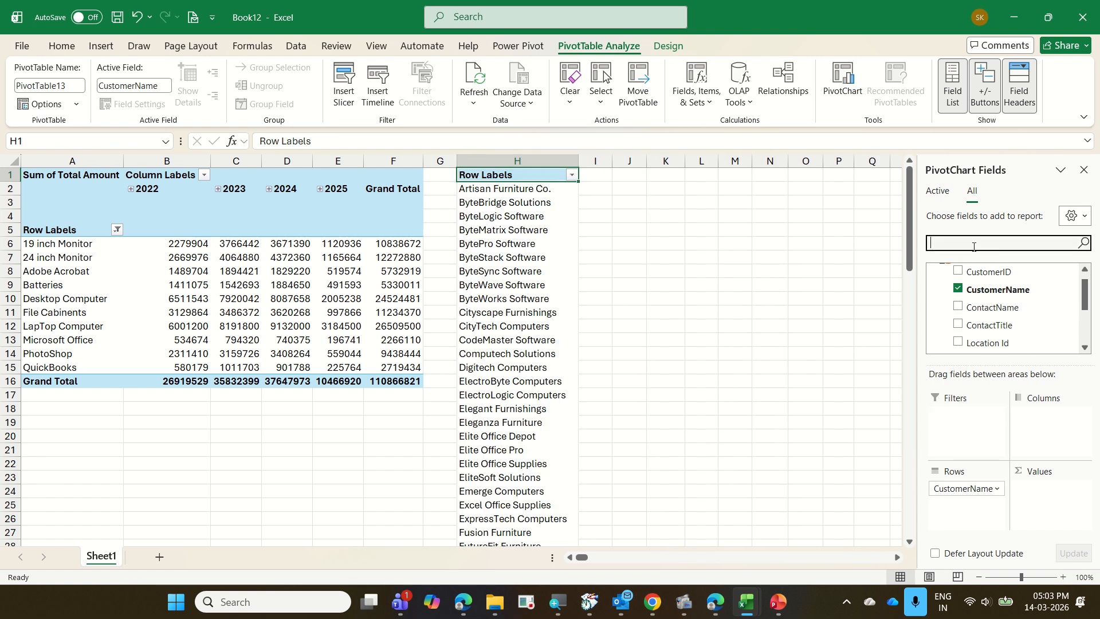
pyautogui.write('data')
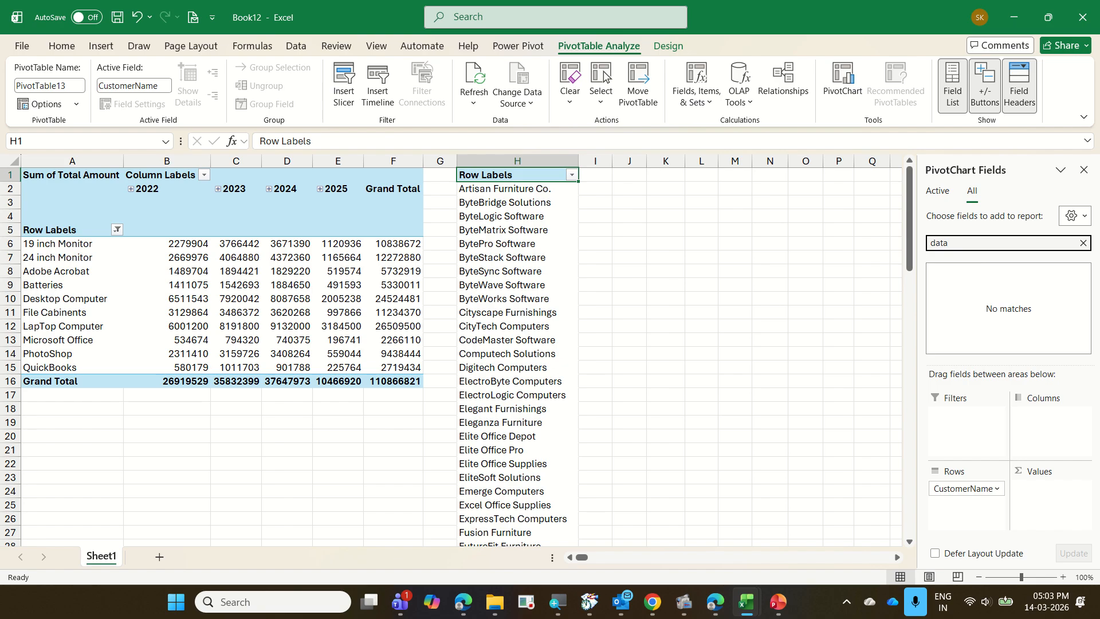
pyautogui.press('BackSpace')
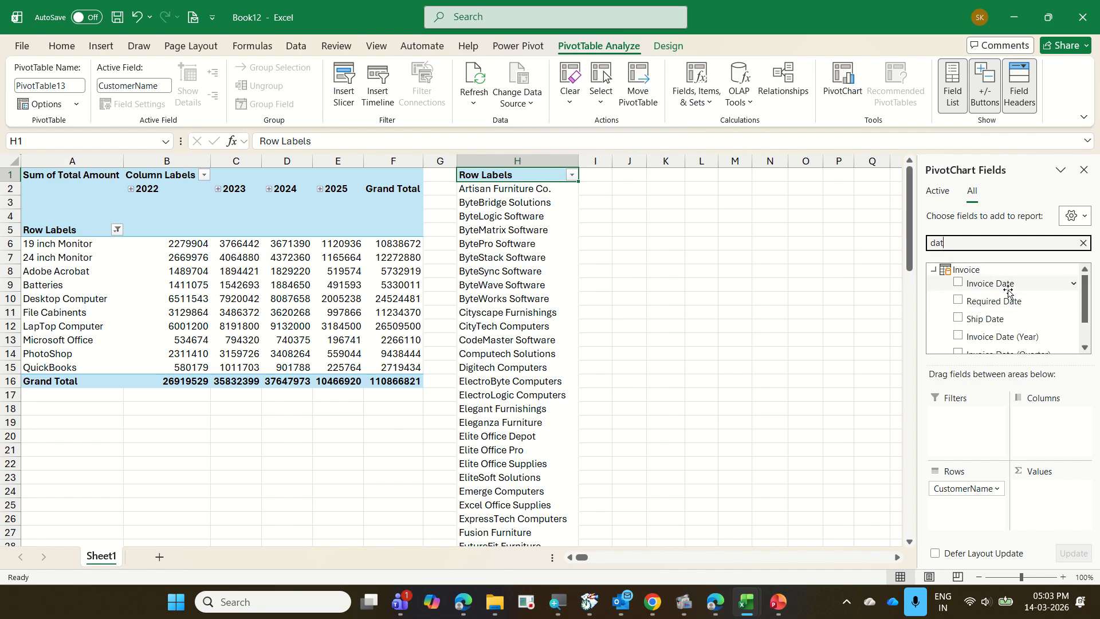
pyautogui.moveTo(1007, 289); pyautogui.dragTo(1034, 424)
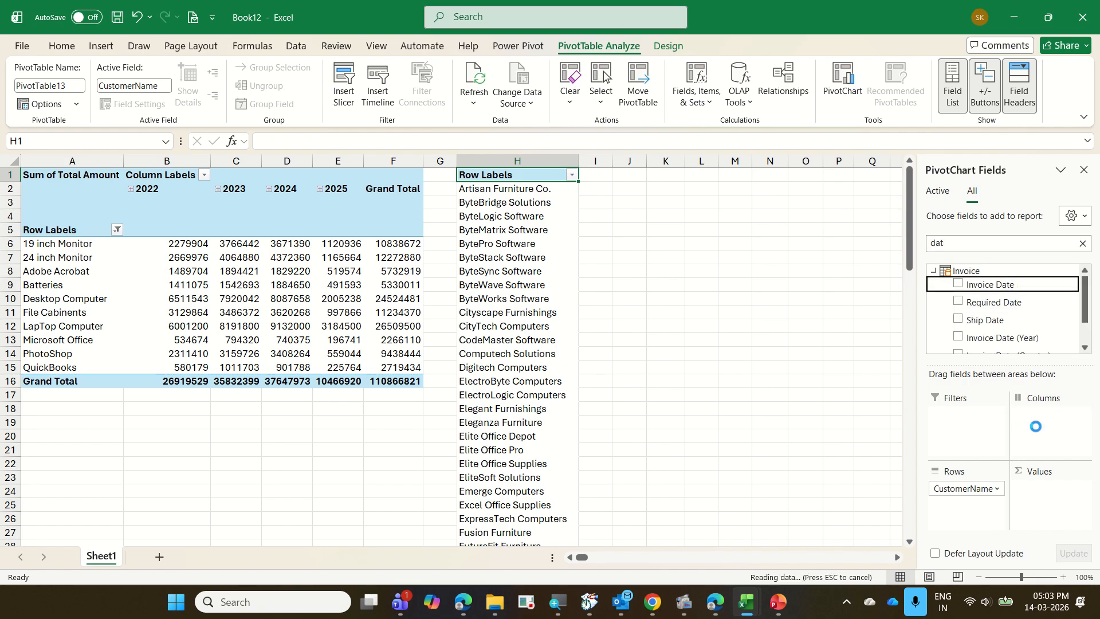
pyautogui.doubleClick(939, 242)
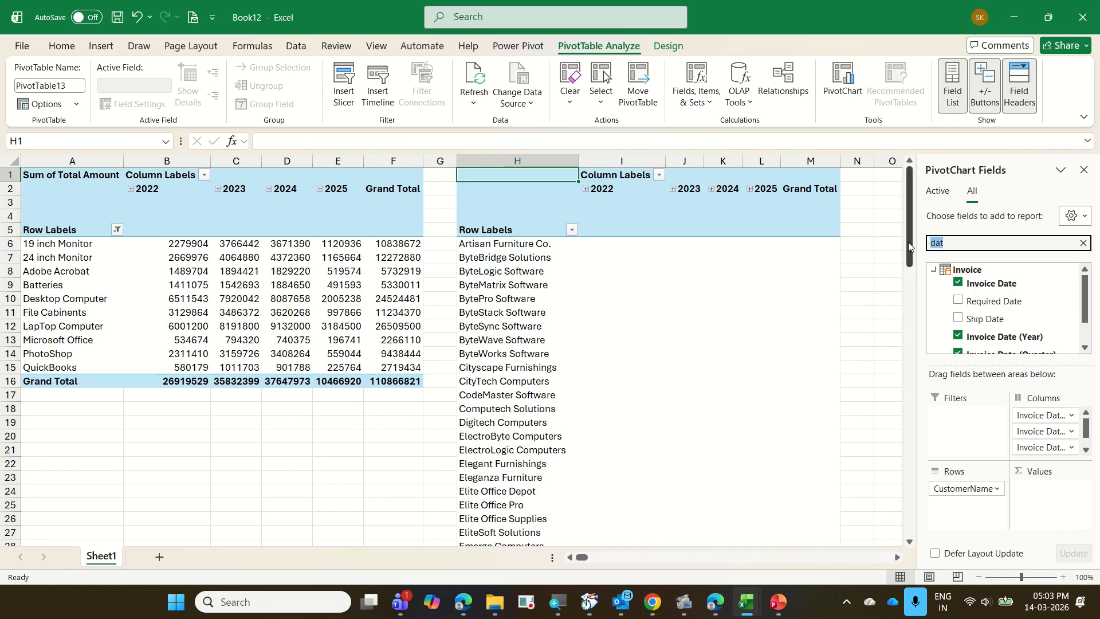
pyautogui.write('tot')
pyautogui.moveTo(988, 284); pyautogui.dragTo(1045, 511)
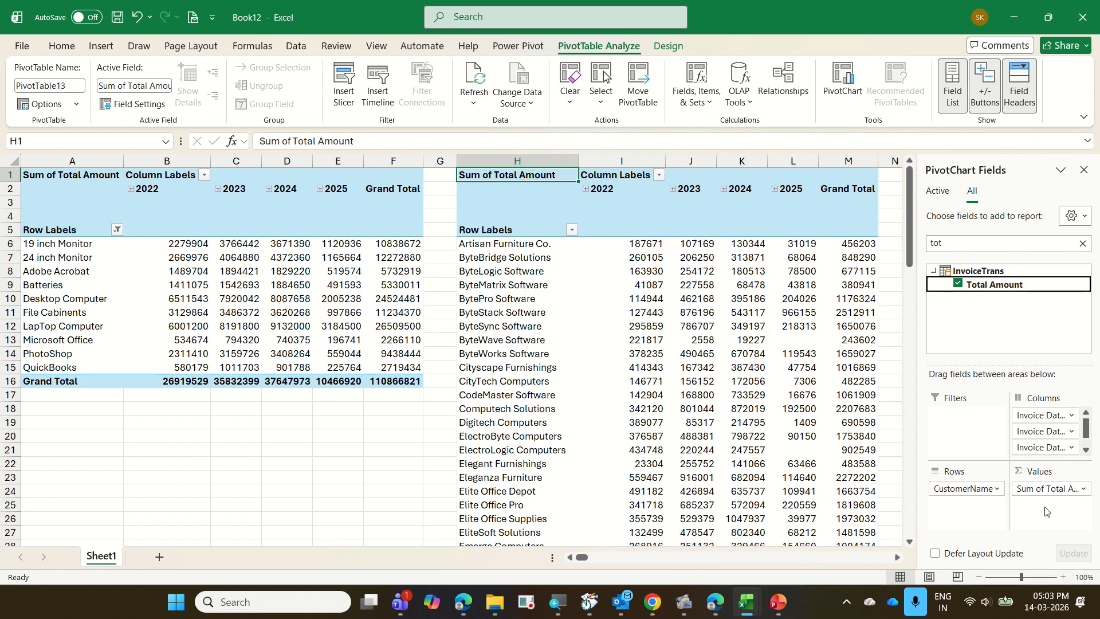
# Filter the CustomerName rows to the top 10 items by Sum of Total Amount, and close the field list.
pyautogui.rightClick(533, 303)
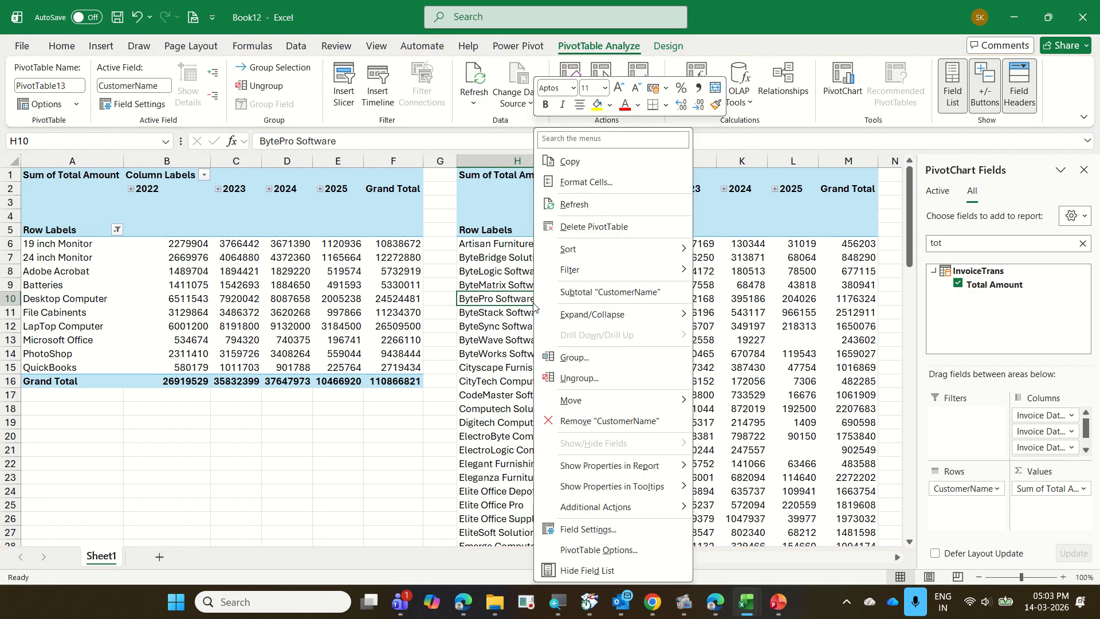
pyautogui.moveTo(617, 275)
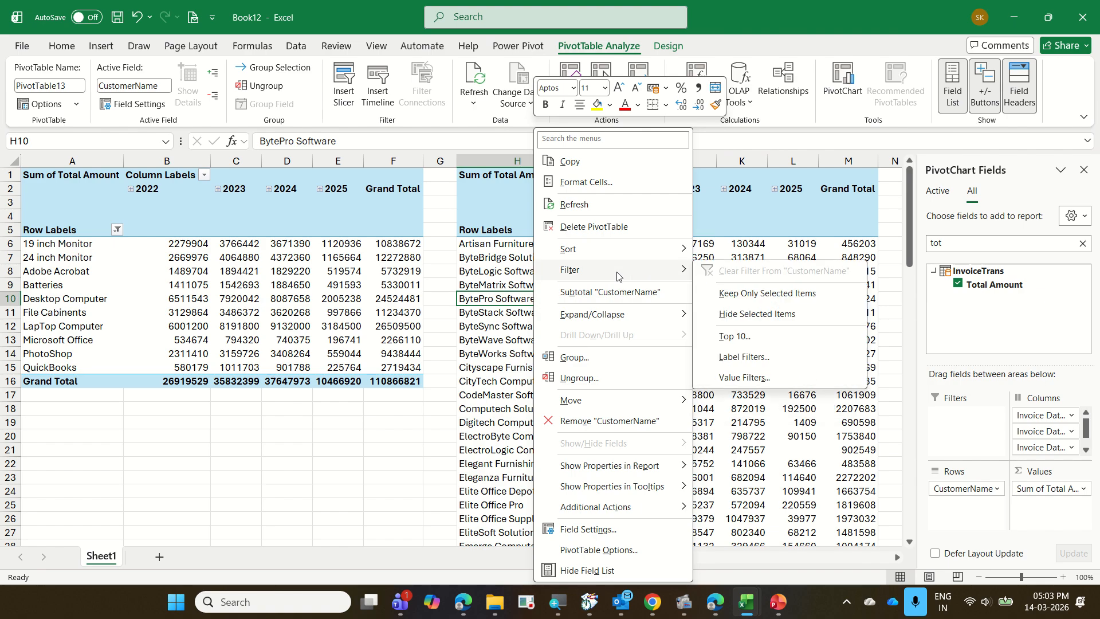
pyautogui.click(751, 336)
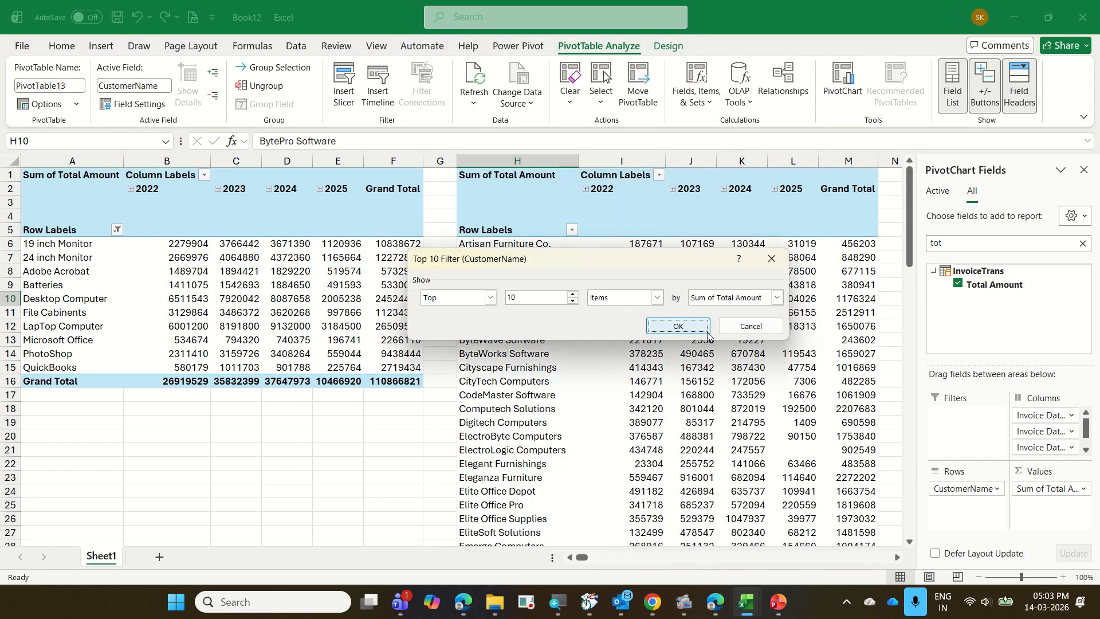
pyautogui.click(704, 330)
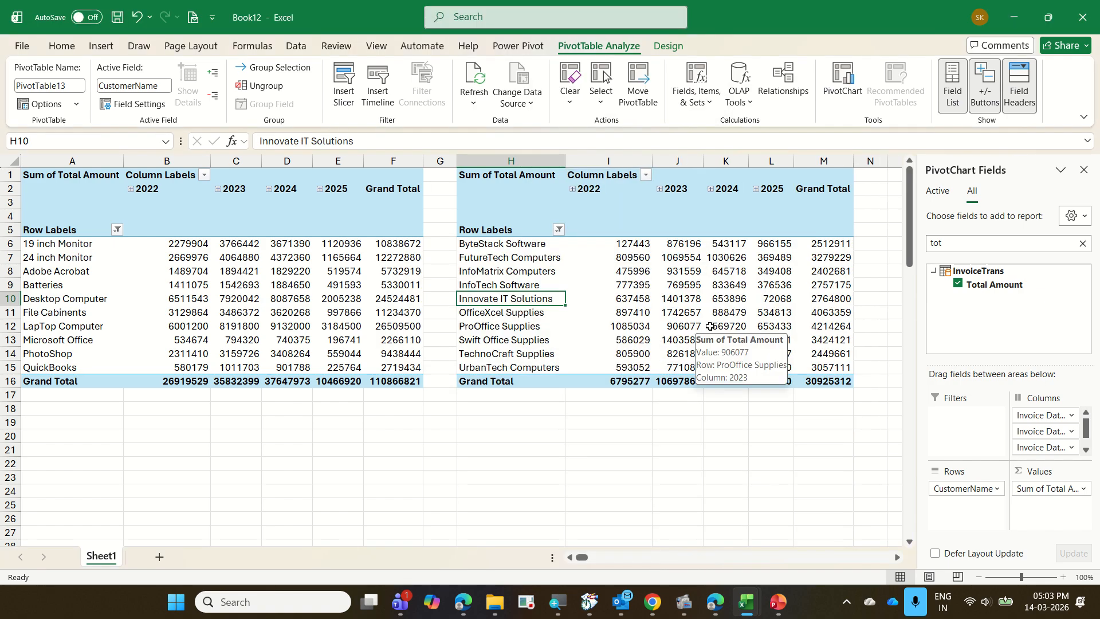
pyautogui.click(1088, 172)
# Insert a slicer on Region from the Location table for the customer PivotTable, and place it over columns O to S beside the PivotTable.
pyautogui.click(690, 259)
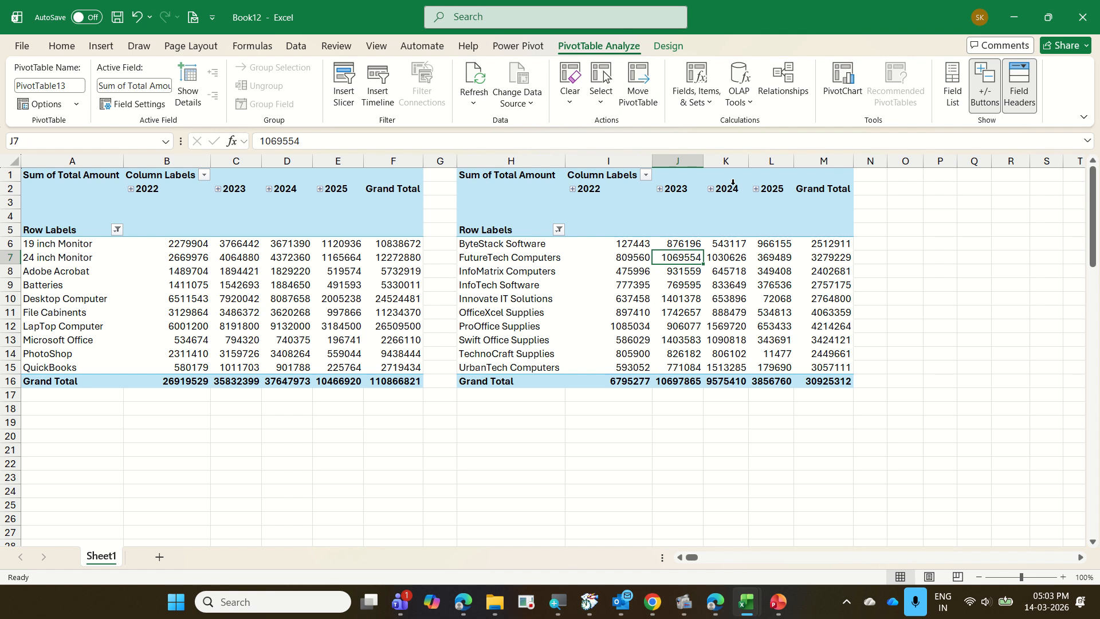
pyautogui.click(349, 104)
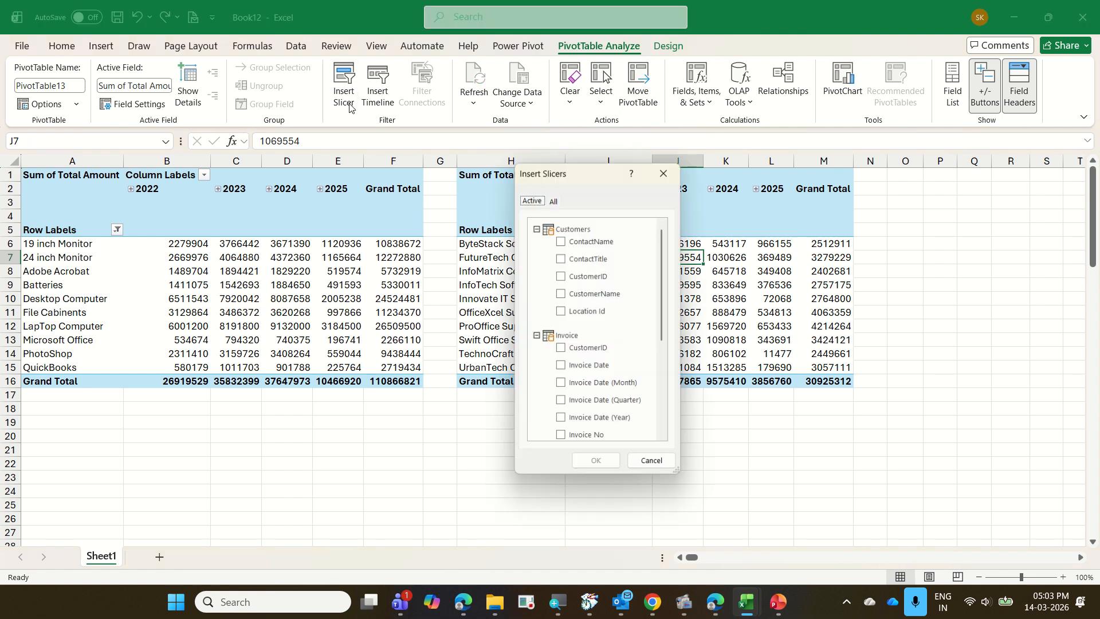
pyautogui.scroll(-4, 590, 295)
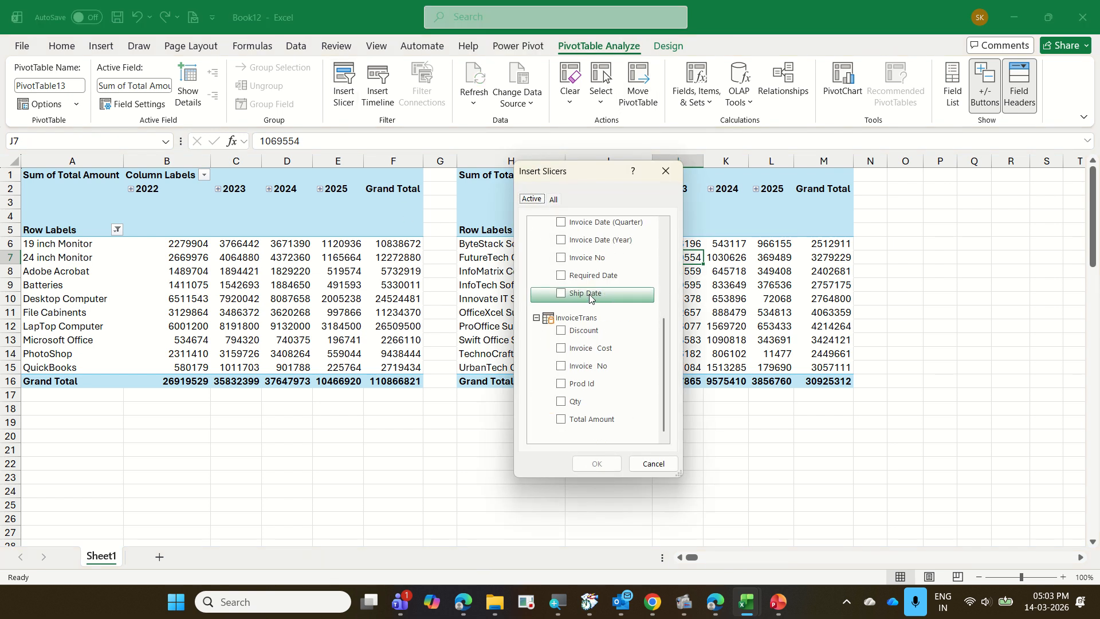
pyautogui.scroll(5, 590, 297)
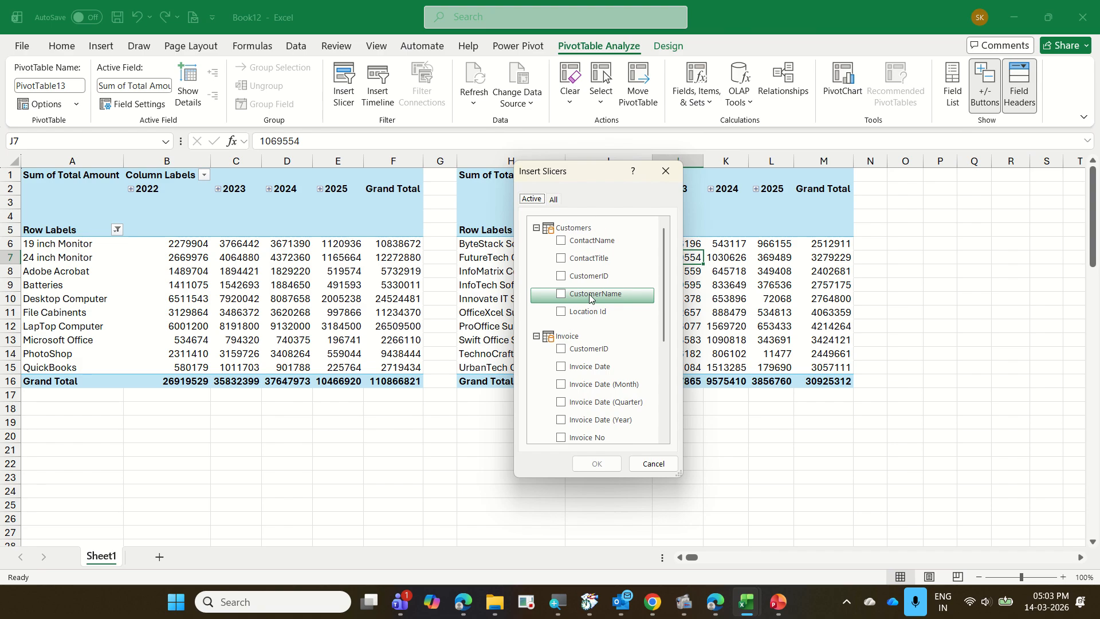
pyautogui.click(554, 200)
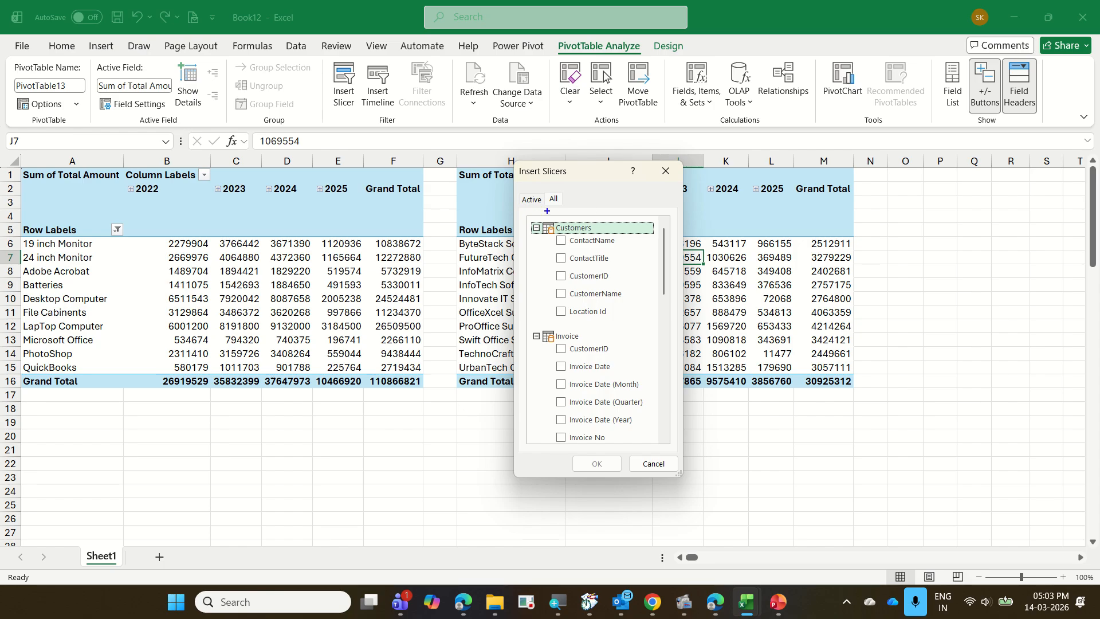
pyautogui.moveTo(529, 206)
pyautogui.mouseDown()
pyautogui.moveTo(605, 220)
pyautogui.moveTo(554, 218)
pyautogui.mouseUp()
pyautogui.scroll(-6, 601, 321)
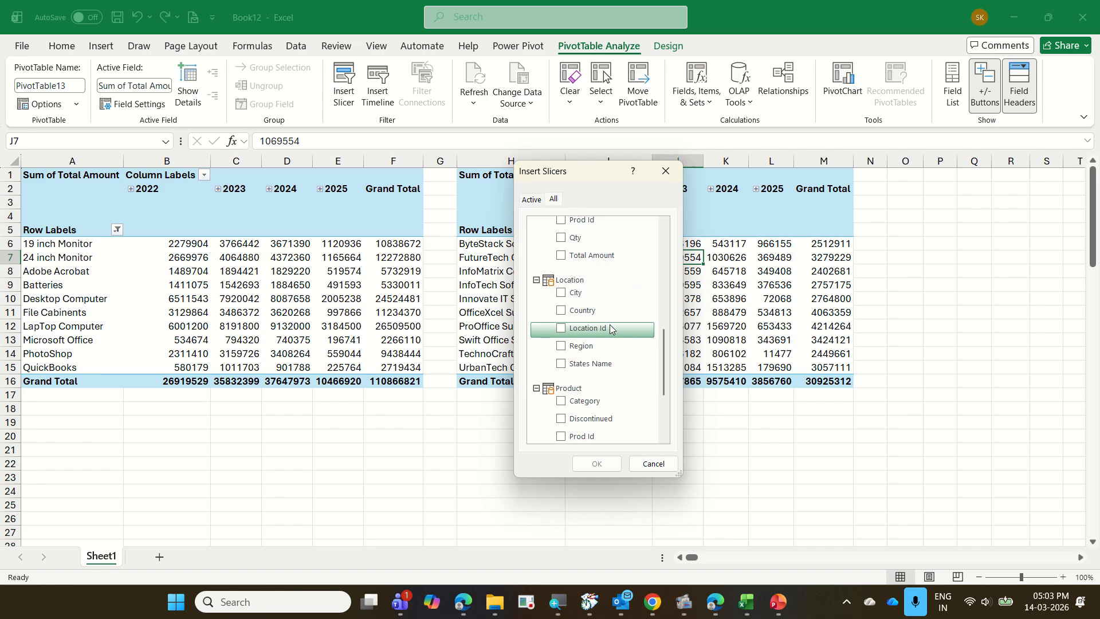
pyautogui.scroll(-4, 610, 327)
pyautogui.scroll(3, 609, 324)
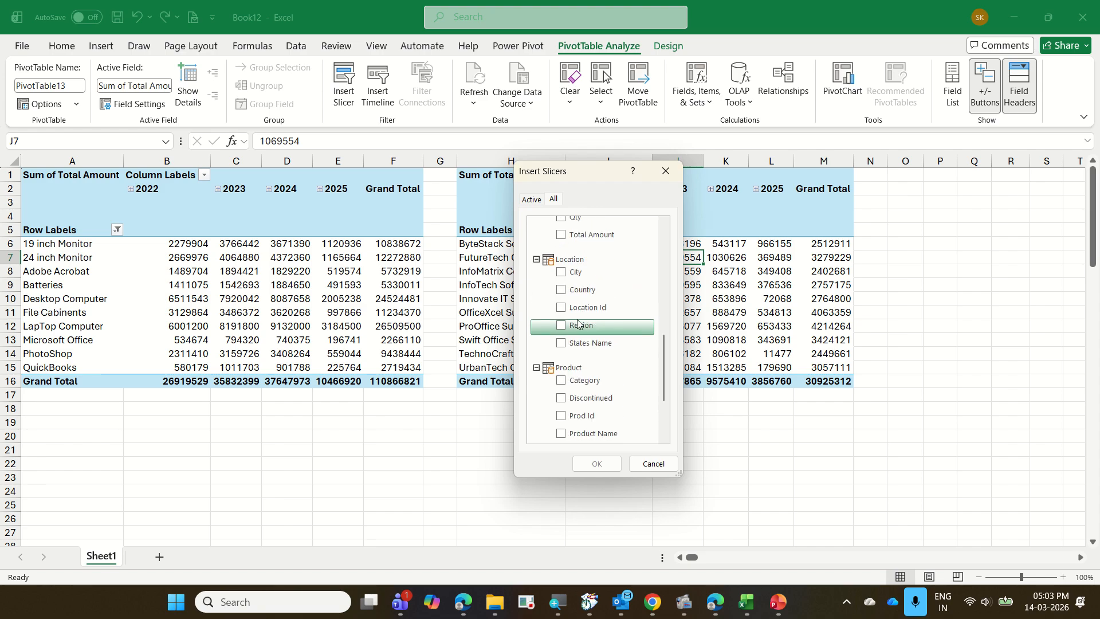
pyautogui.click(562, 326)
pyautogui.click(603, 469)
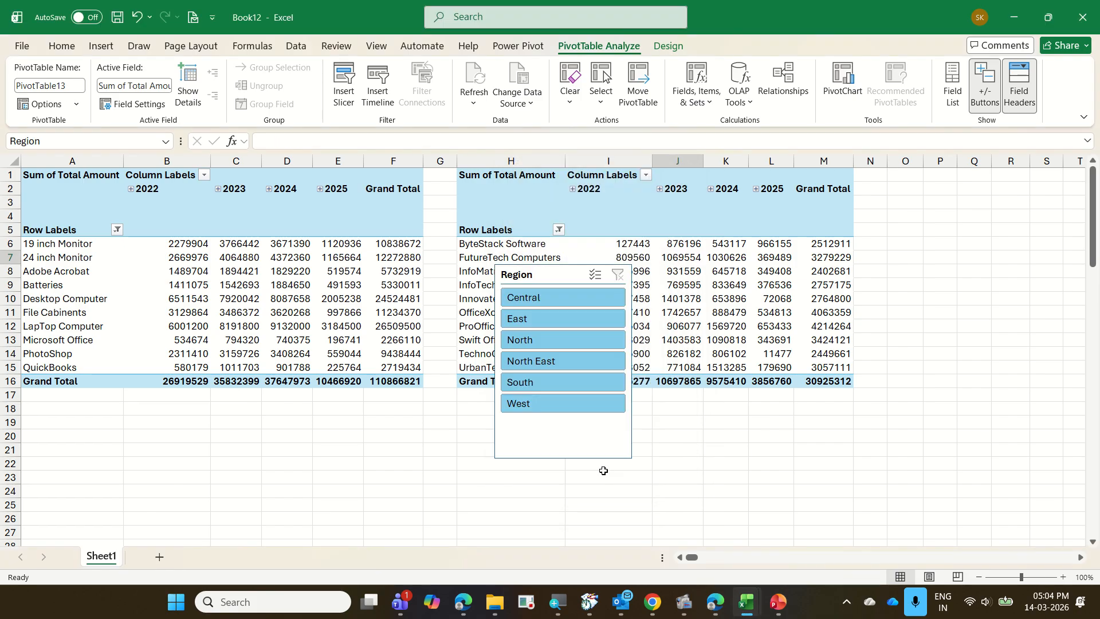
pyautogui.moveTo(579, 455); pyautogui.dragTo(991, 371)
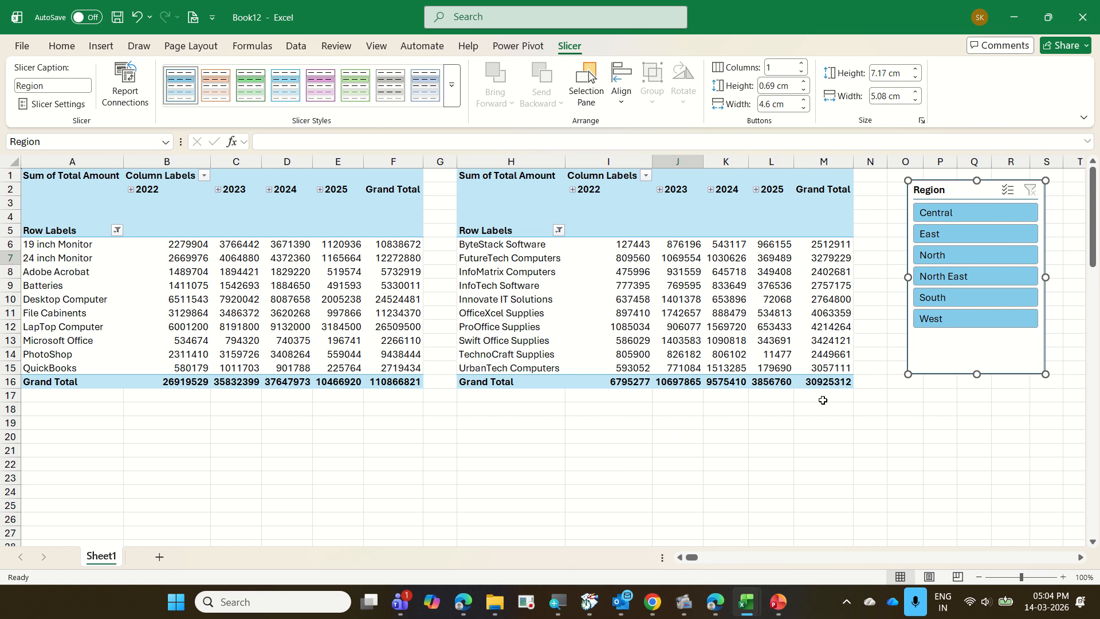
# Connect the Region slicer to PivotTable12 as well, so that it filters both the product and customer PivotTables.
pyautogui.rightClick(973, 358)
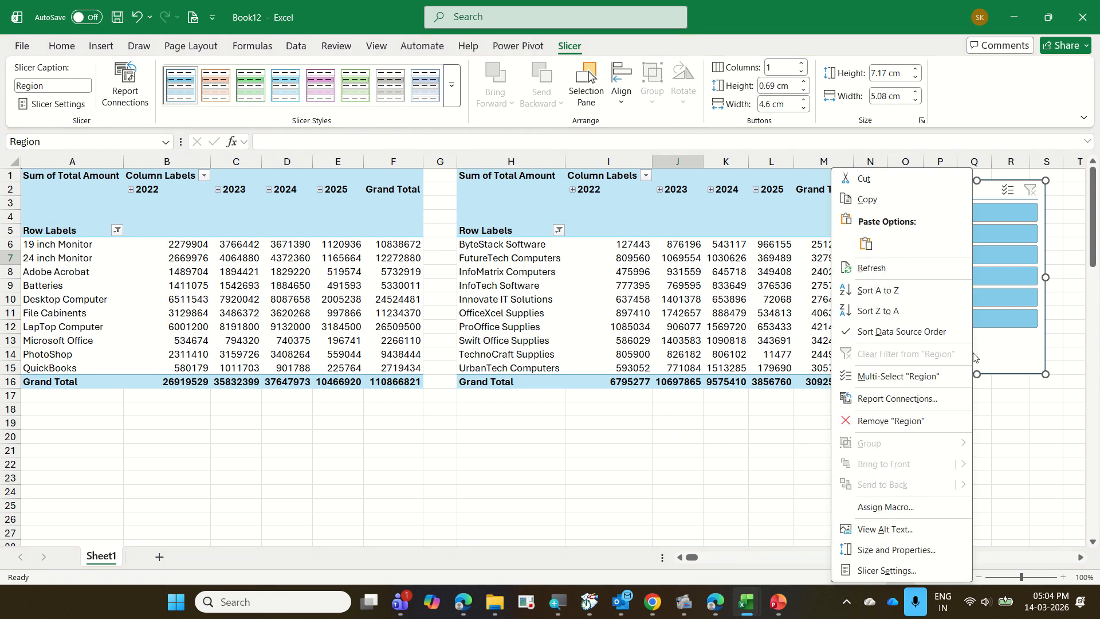
pyautogui.click(926, 398)
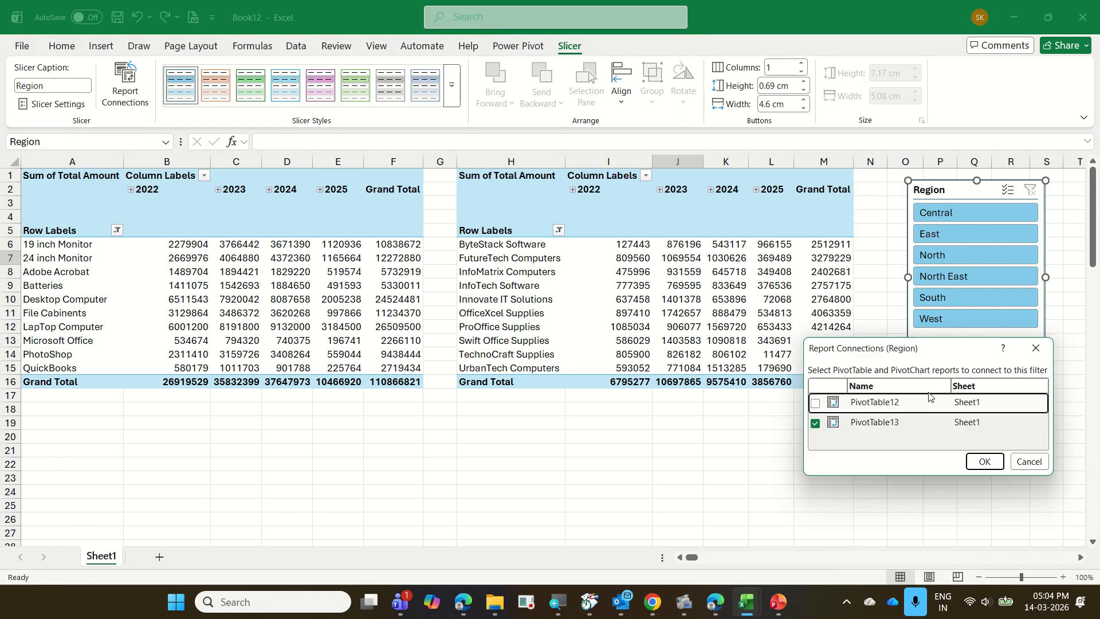
pyautogui.click(816, 403)
pyautogui.click(986, 461)
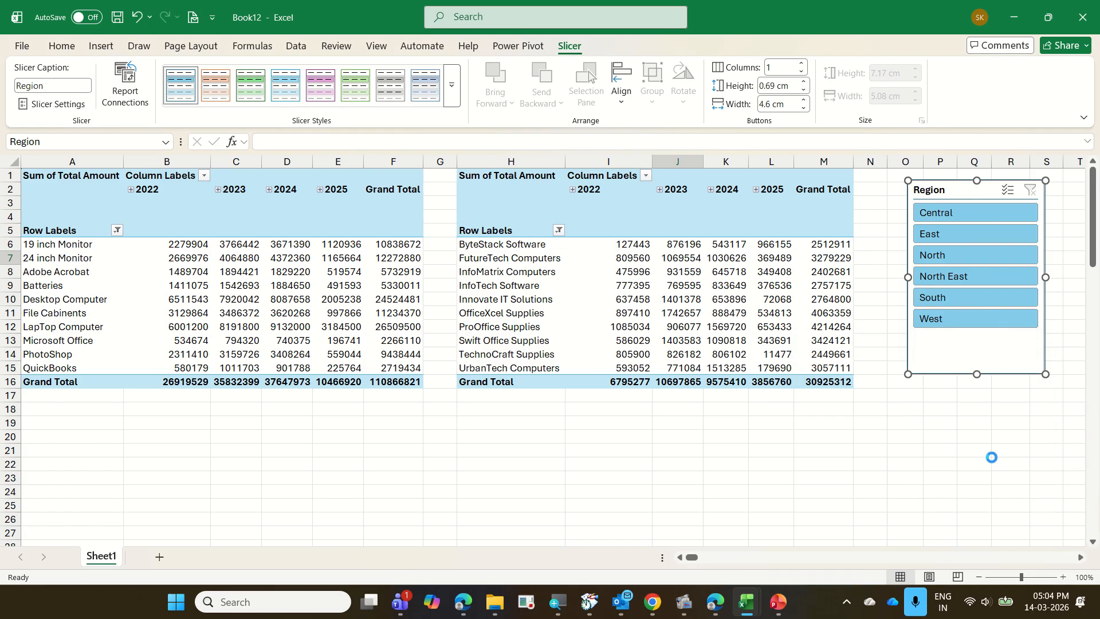
# Check both PivotTables by filtering on North, South, East, Central, North East and West in turn, and clear the Region filter.
pyautogui.click(977, 259)
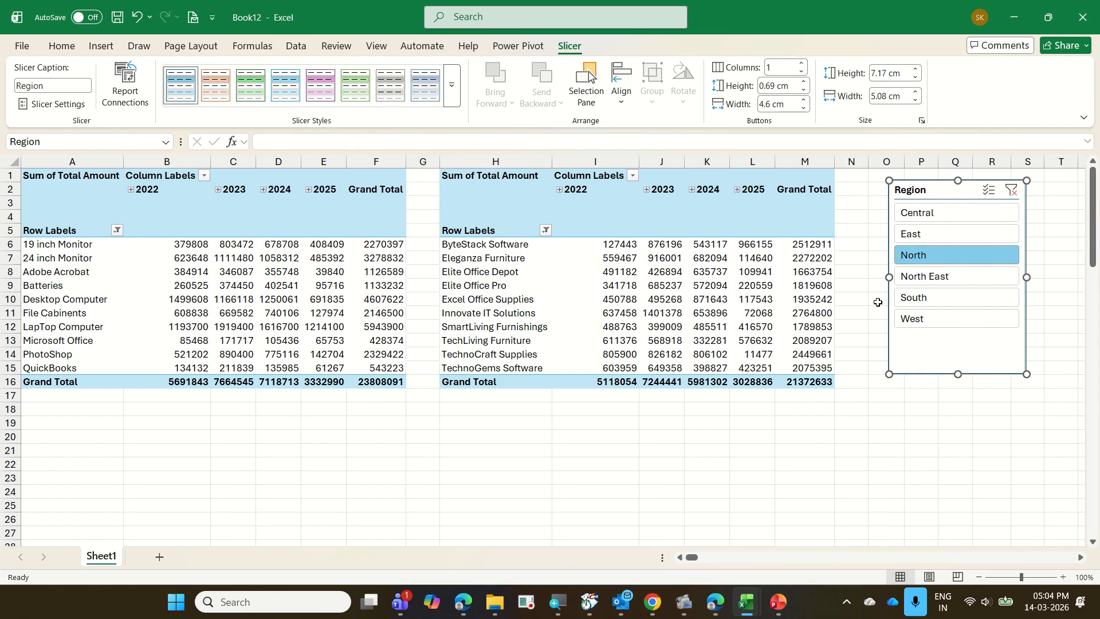
pyautogui.click(933, 306)
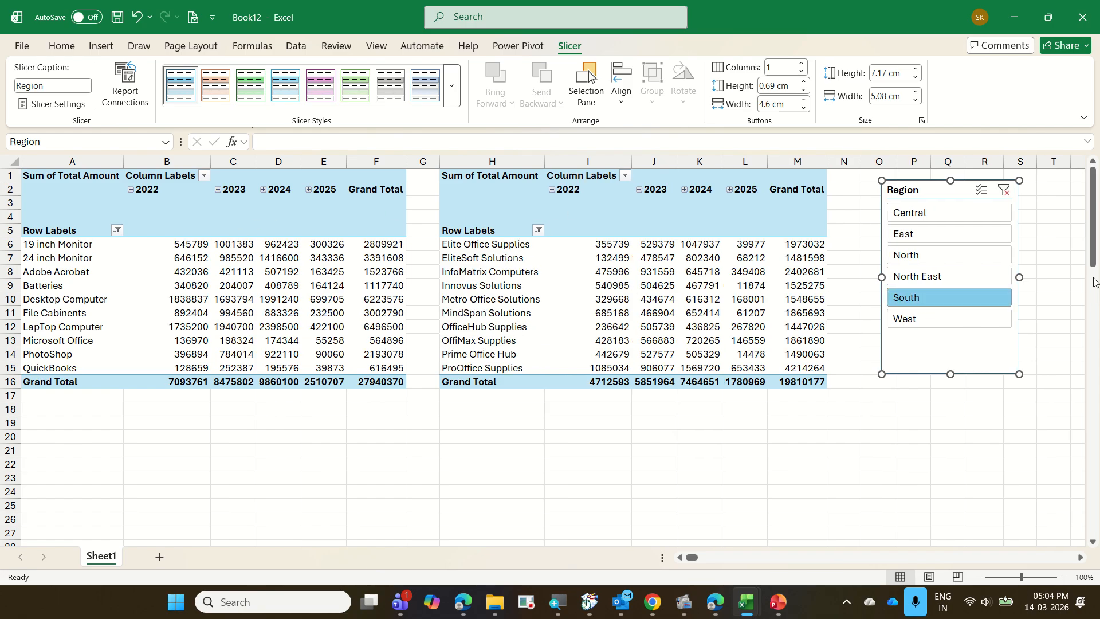
pyautogui.click(1003, 235)
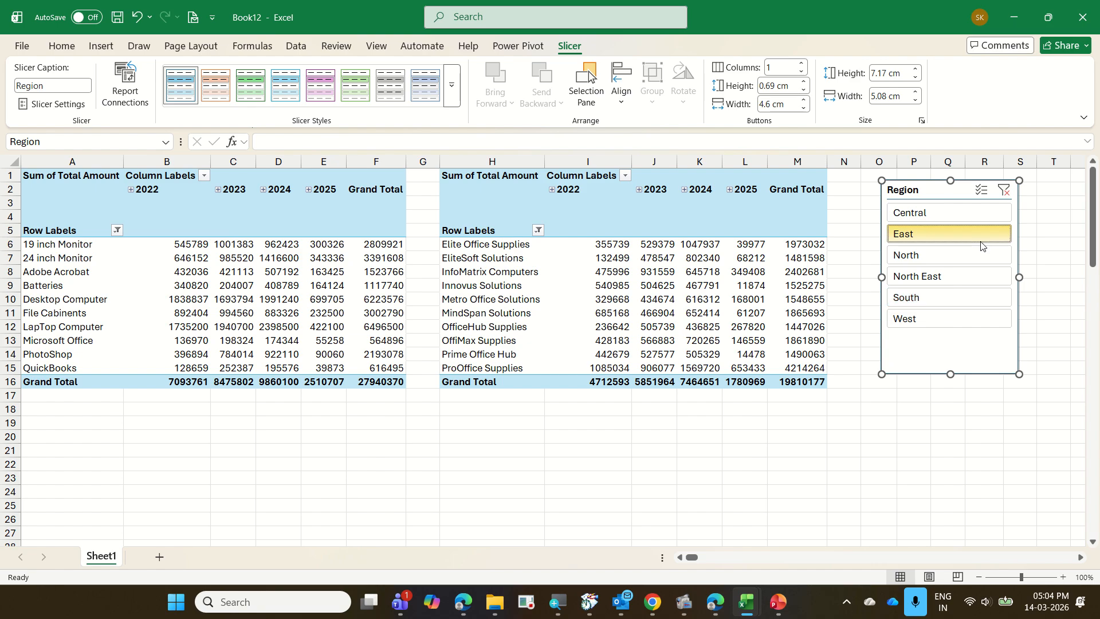
pyautogui.click(971, 213)
pyautogui.click(972, 277)
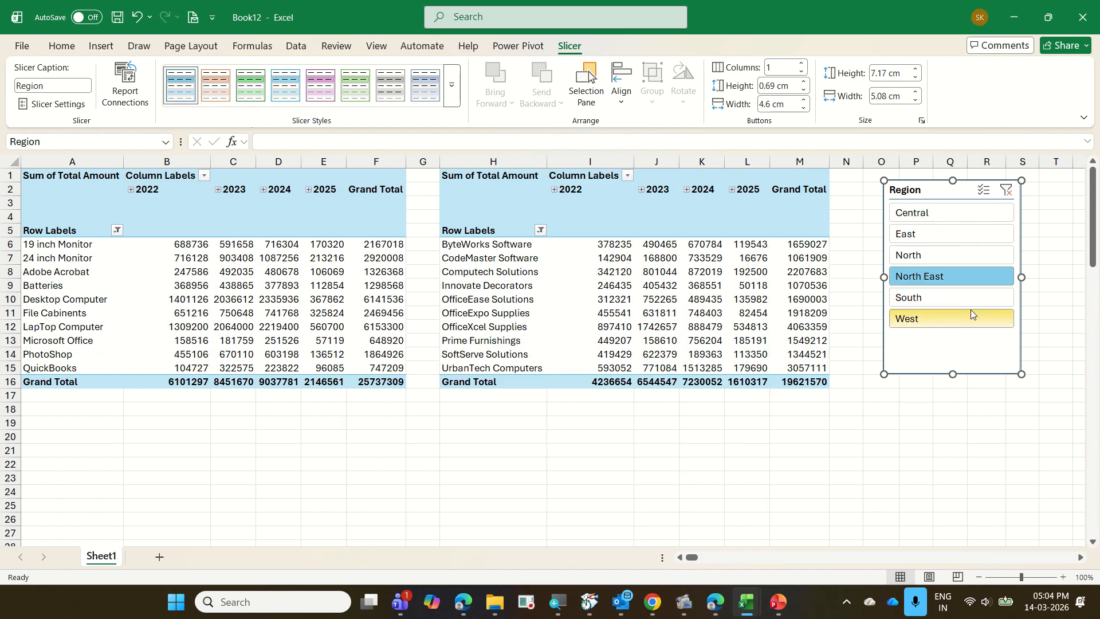
pyautogui.click(971, 311)
pyautogui.click(1003, 189)
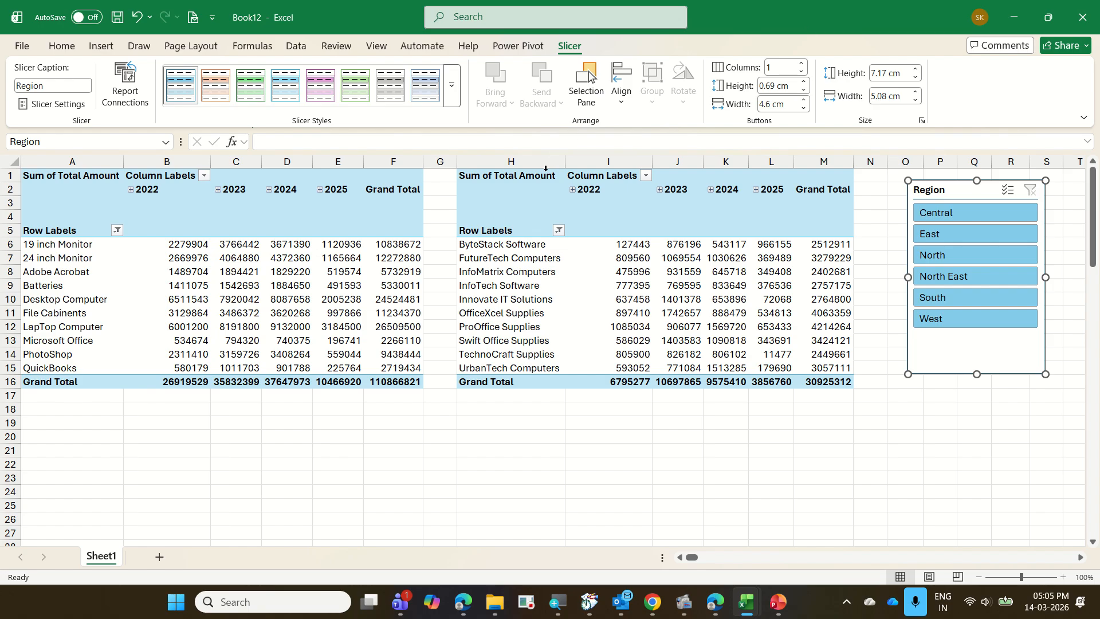
# Copy the whole customer PivotTable, H1 to M16, and open PowerPoint with a new blank presentation.
pyautogui.moveTo(548, 177); pyautogui.dragTo(811, 382)
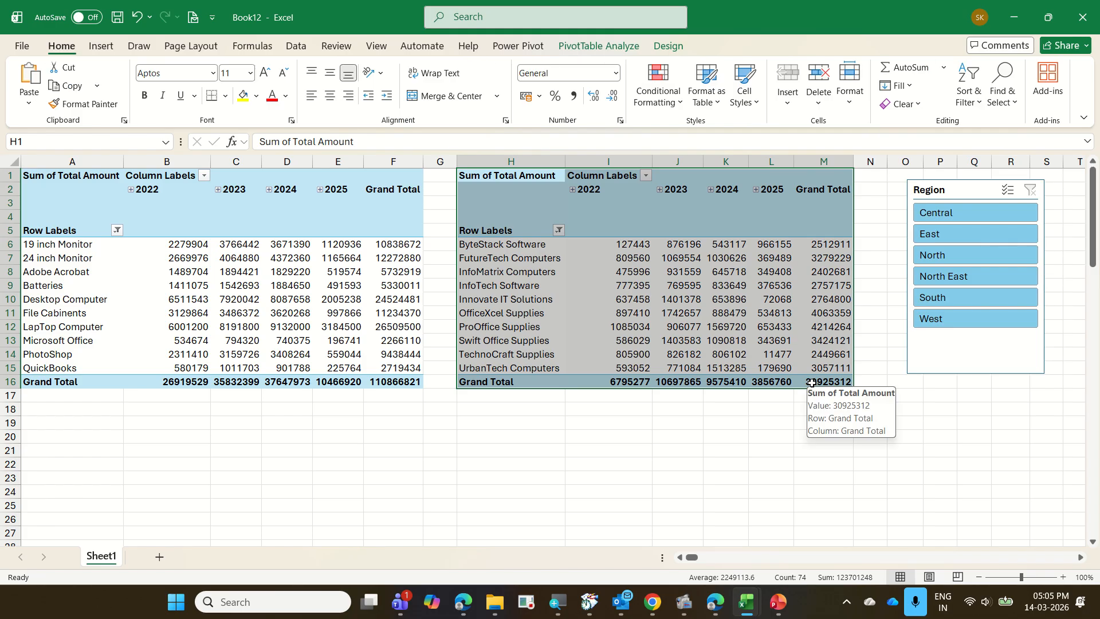
pyautogui.hotkey('ctrl', 'c')
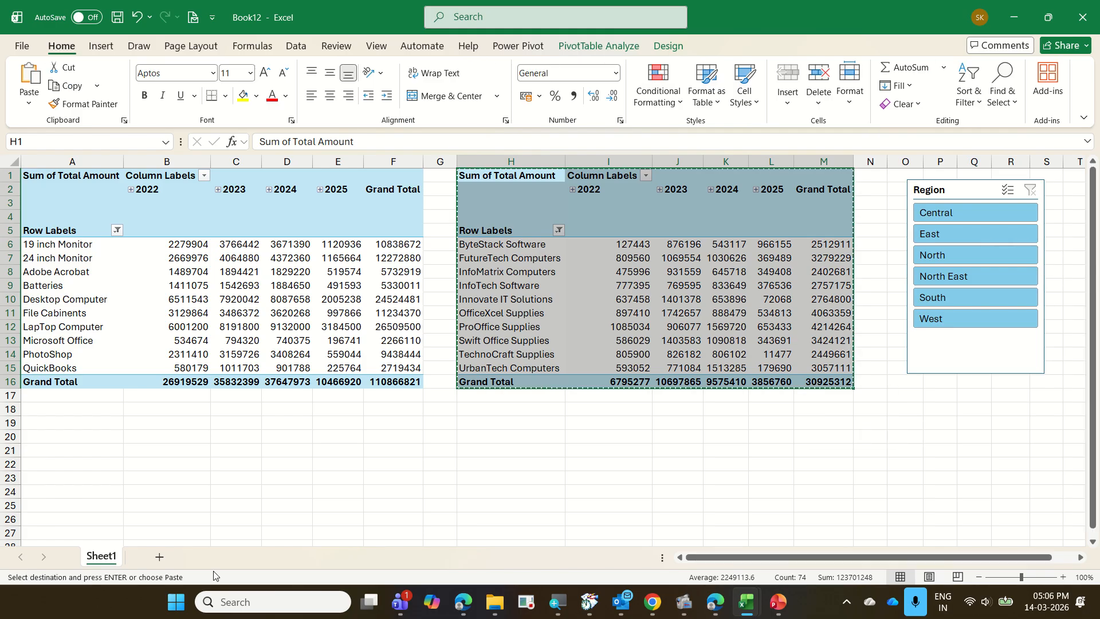
pyautogui.click(182, 598)
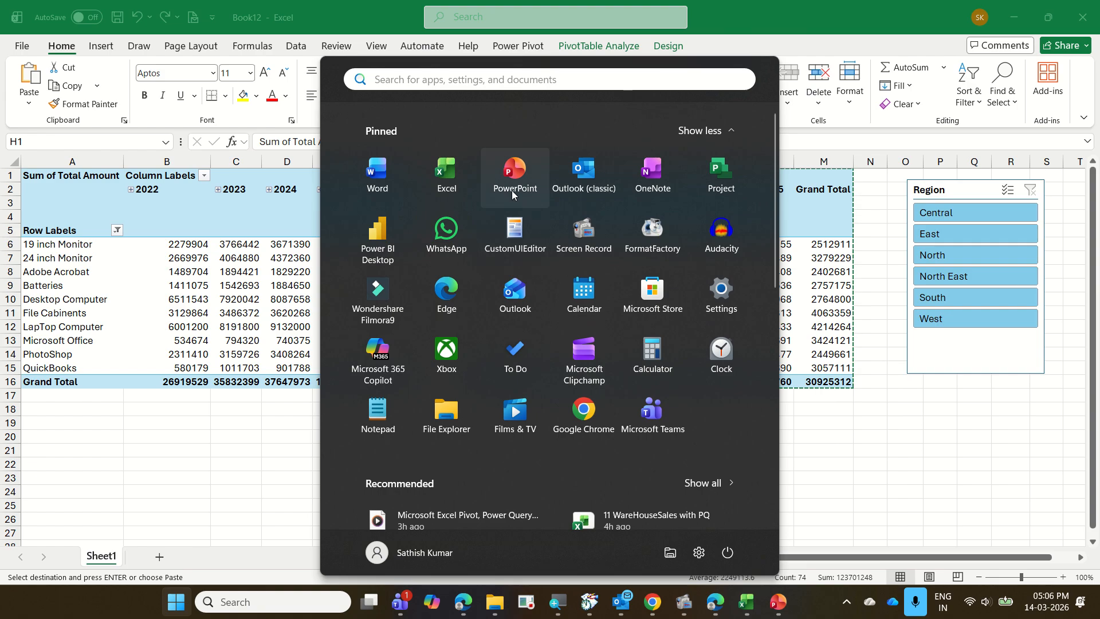
pyautogui.click(511, 191)
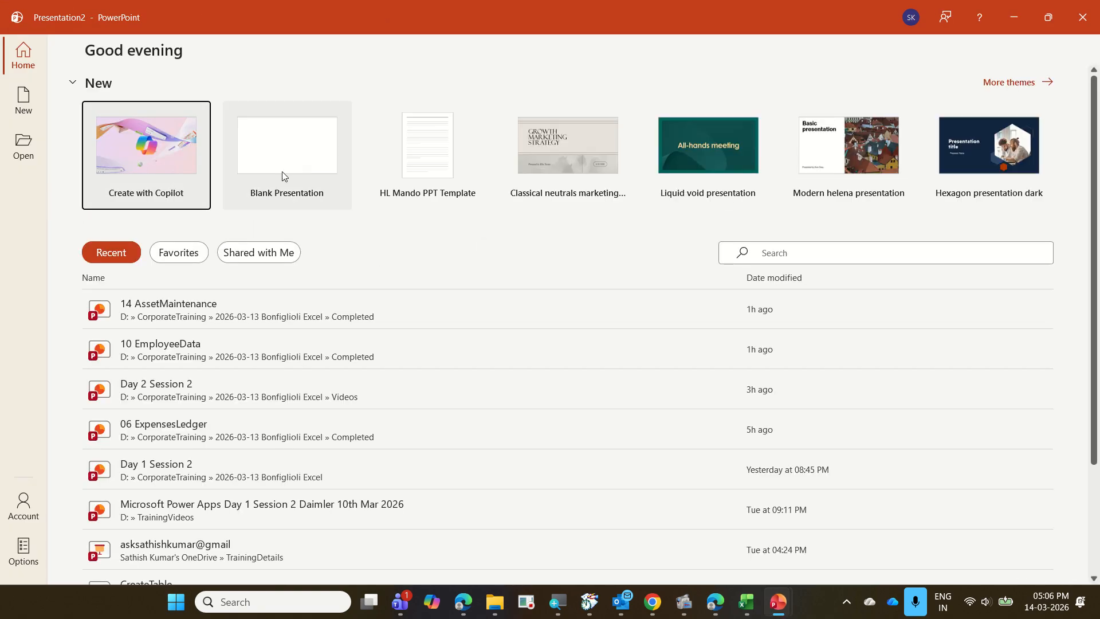
# Add a second slide to the presentation, and delete its content placeholder below the title.
pyautogui.click(283, 176)
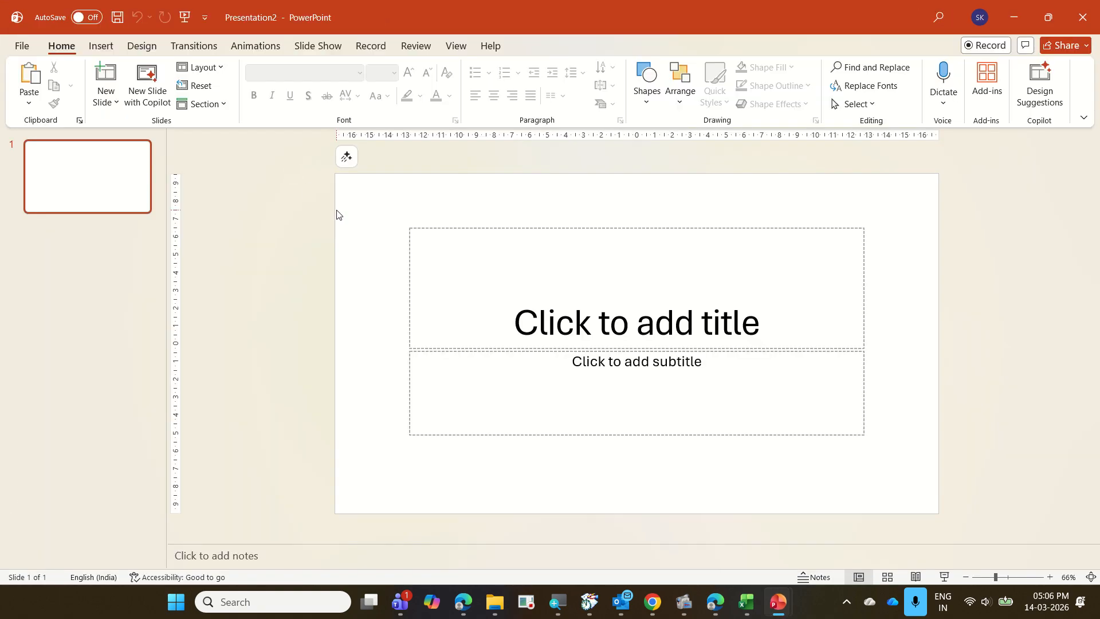
pyautogui.hotkey('ctrl', 'm')
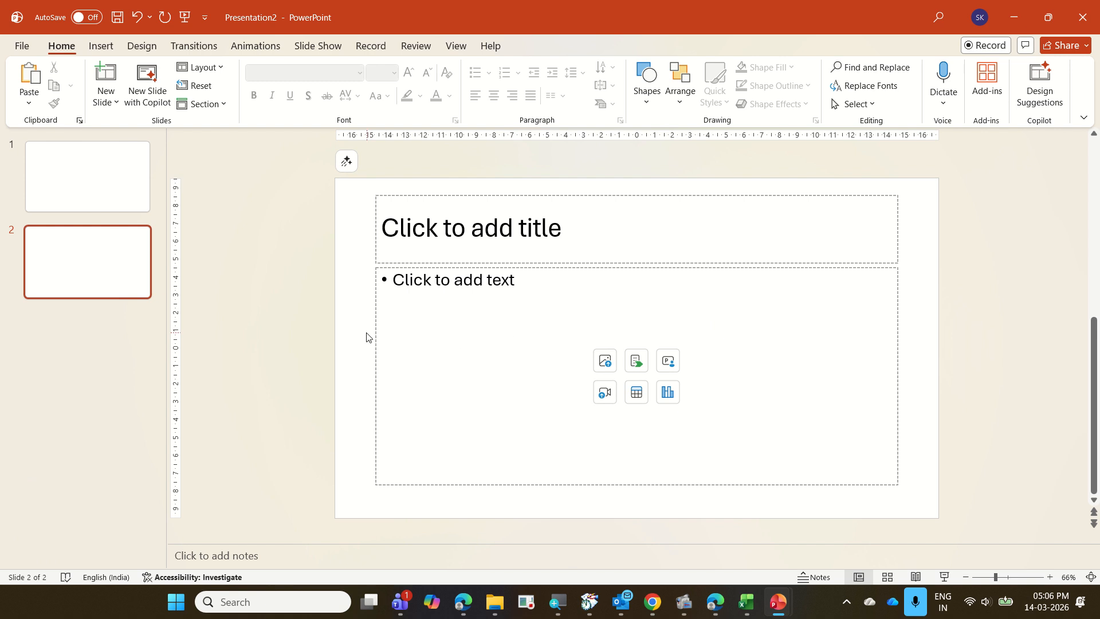
pyautogui.click(373, 336)
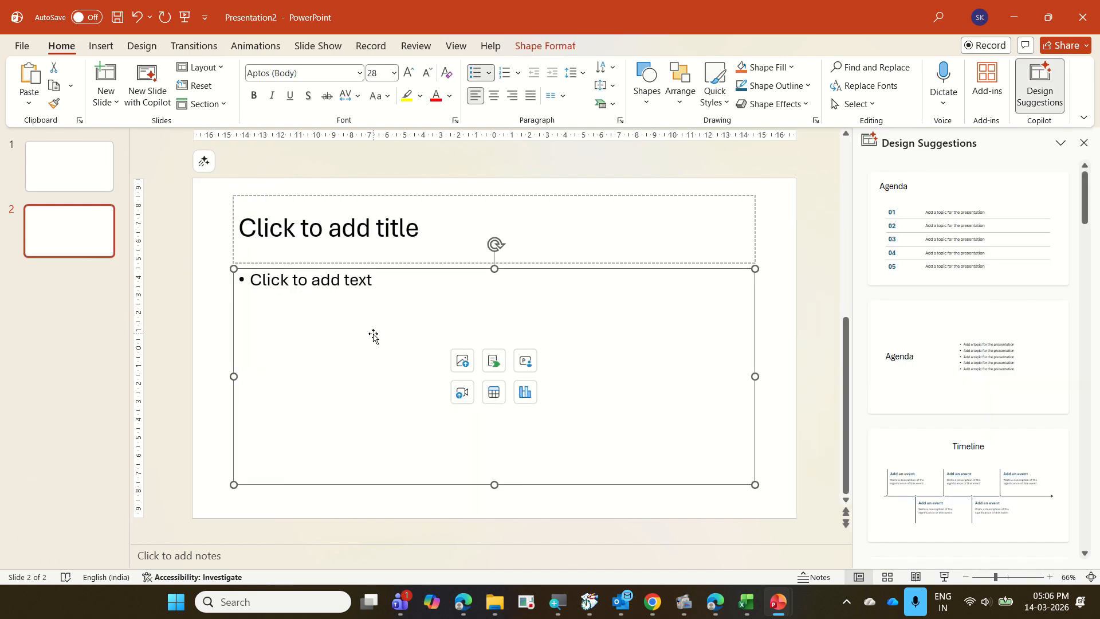
pyautogui.press('Delete')
# Paste the copied PivotTable onto slide 2 as a linked Microsoft Excel Worksheet Object.
pyautogui.hotkey('ctrl', 'alt', 'v')
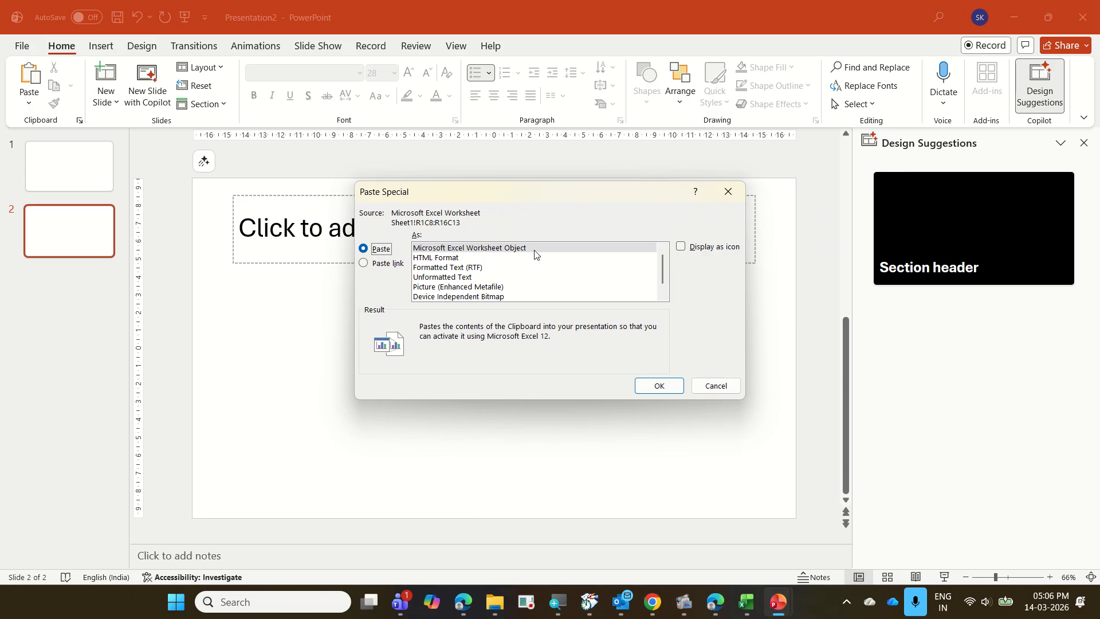
pyautogui.click(403, 268)
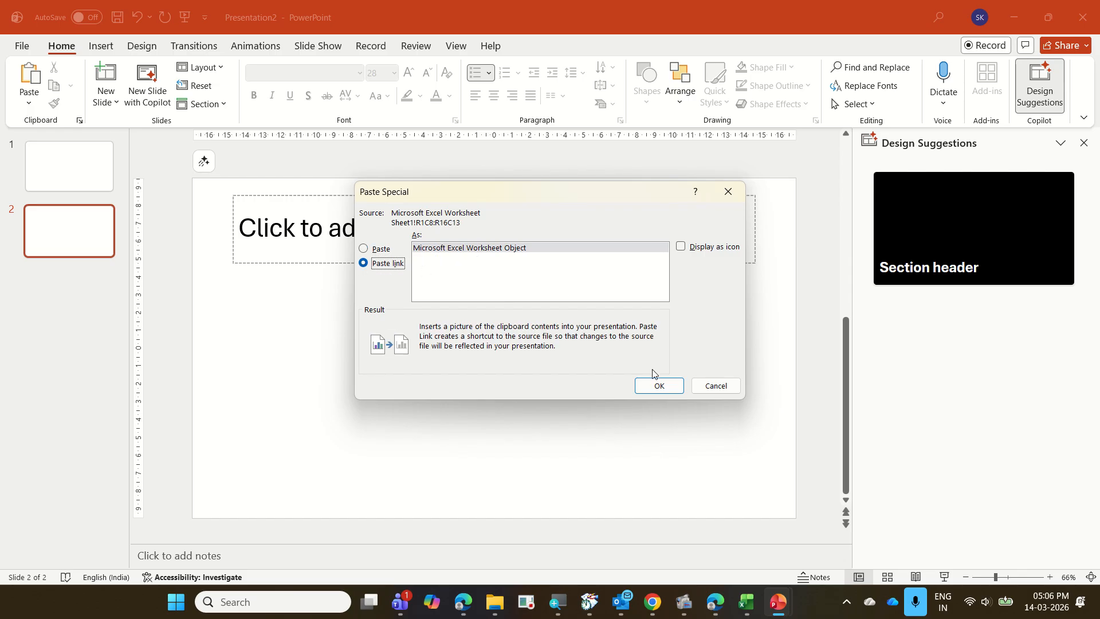
pyautogui.click(658, 385)
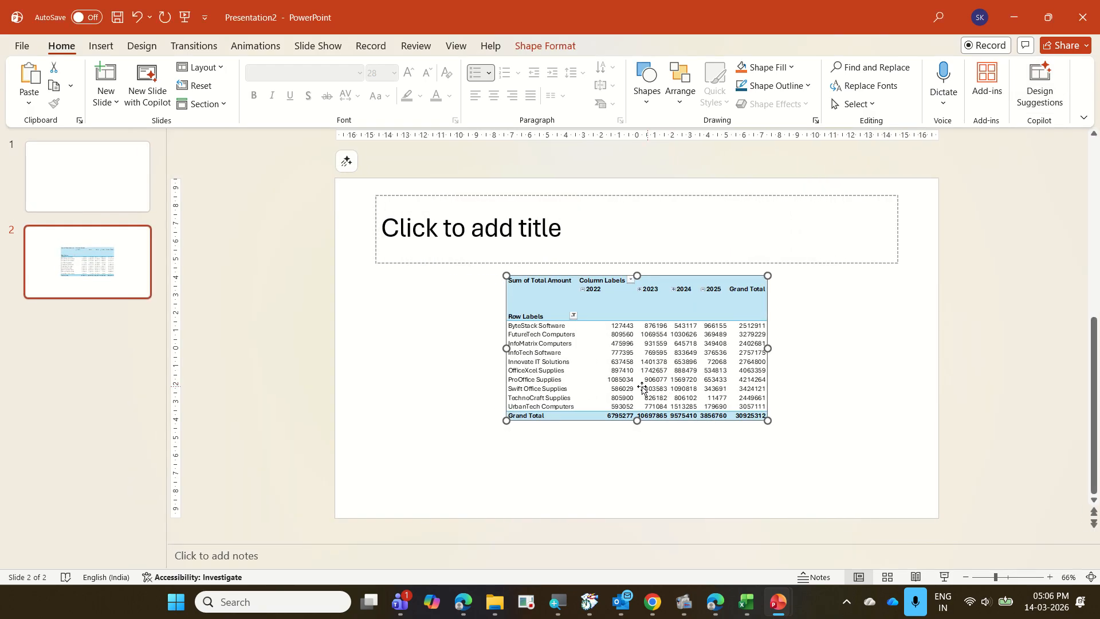
# Move the linked table on slide 2 under the start of the title, enlarge it towards the slide's lower edge, and deselect it.
pyautogui.moveTo(641, 388); pyautogui.dragTo(524, 398)
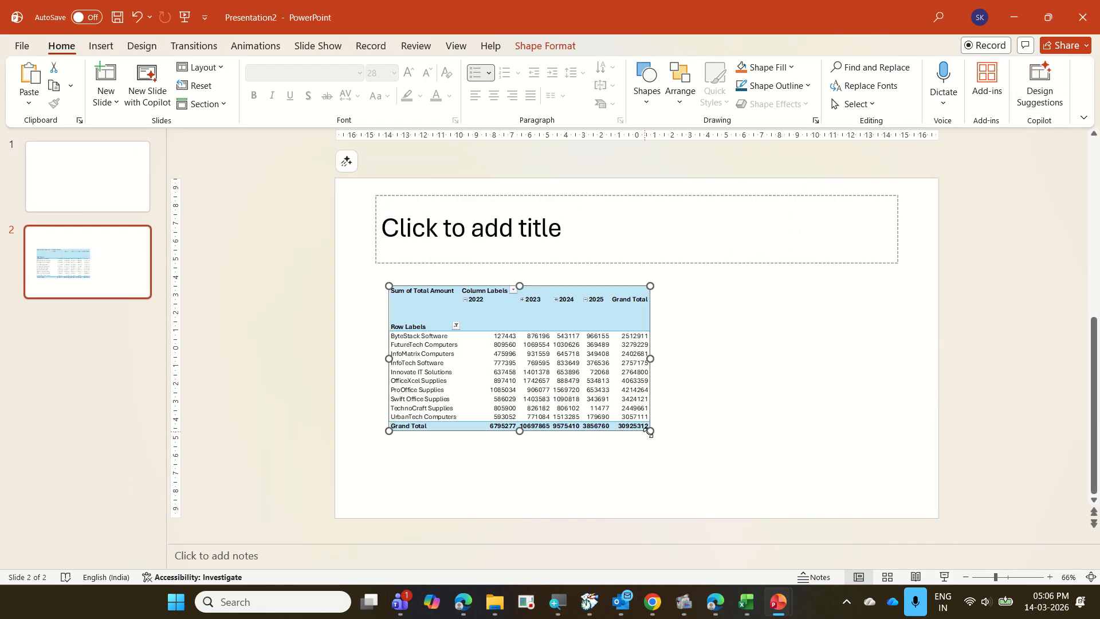
pyautogui.moveTo(650, 431); pyautogui.dragTo(768, 447)
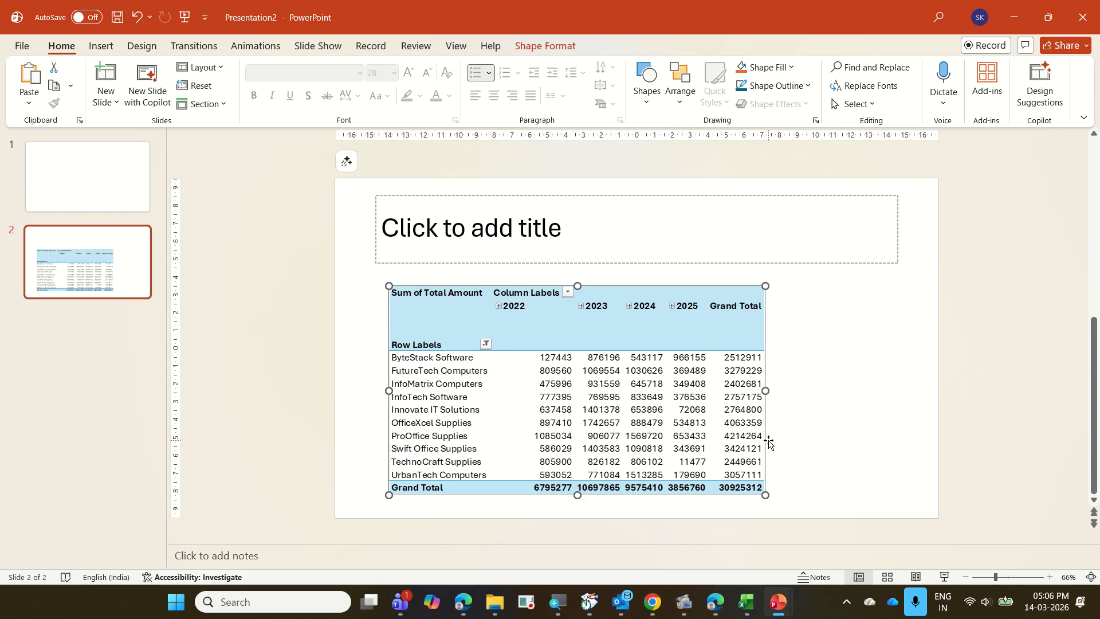
pyautogui.click(871, 424)
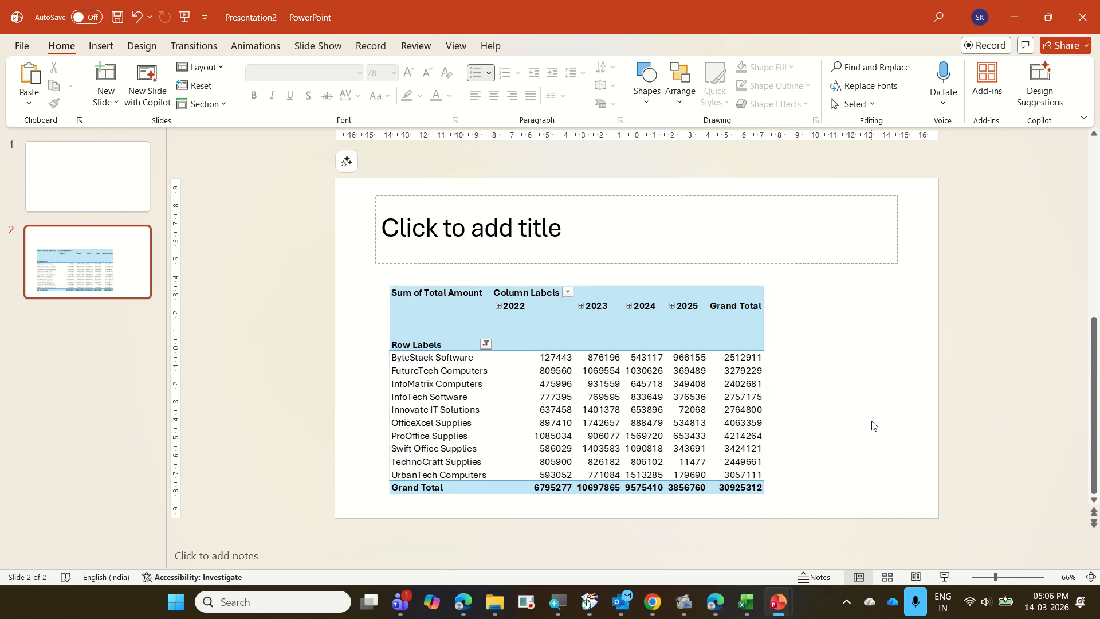